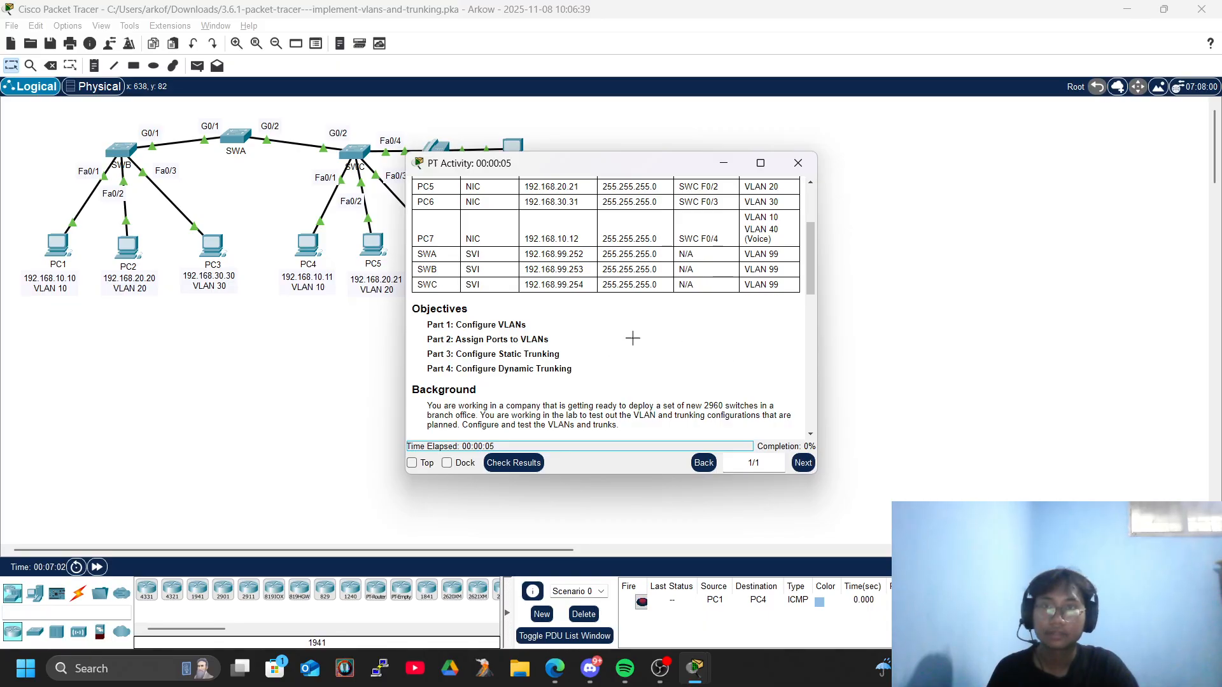
Read the activity instructions around the VLAN table and port assignments, and move the instructions window clear of the topology.
{"action": "scroll", "coordinate": [522, 306], "scroll_direction": "down", "scroll_amount": 3}
{"action": "scroll", "coordinate": [497, 331], "scroll_direction": "down", "scroll_amount": 3}
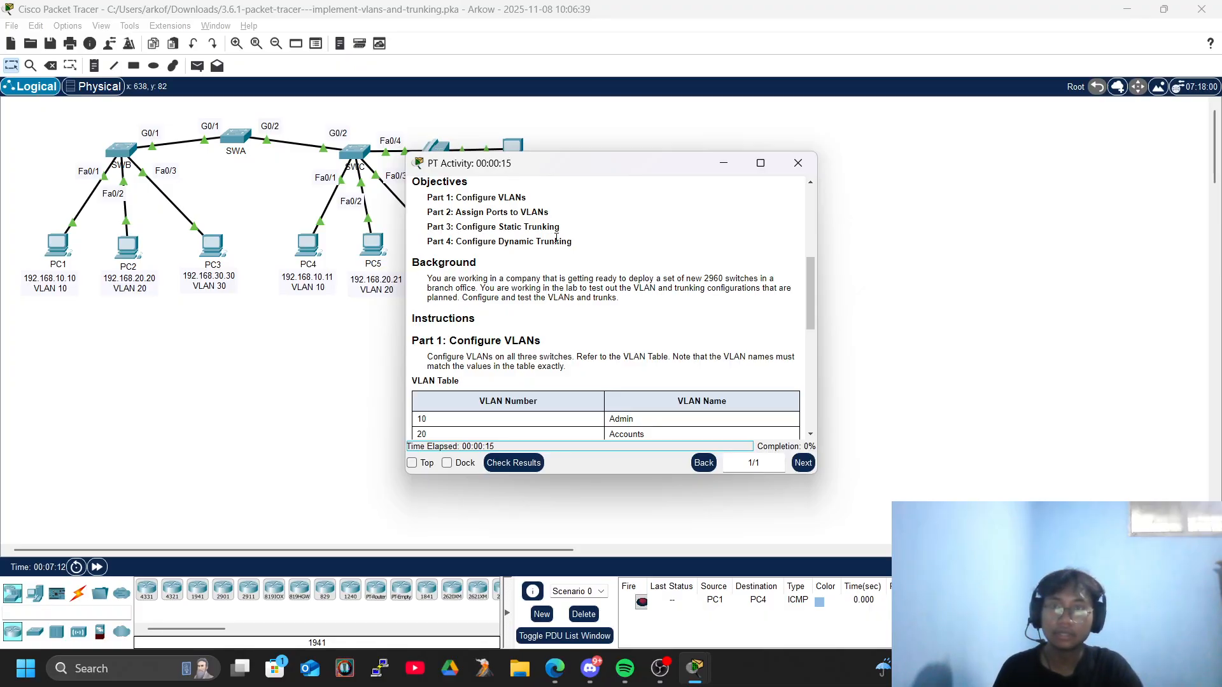
{"action": "scroll", "coordinate": [542, 263], "scroll_direction": "down", "scroll_amount": 3}
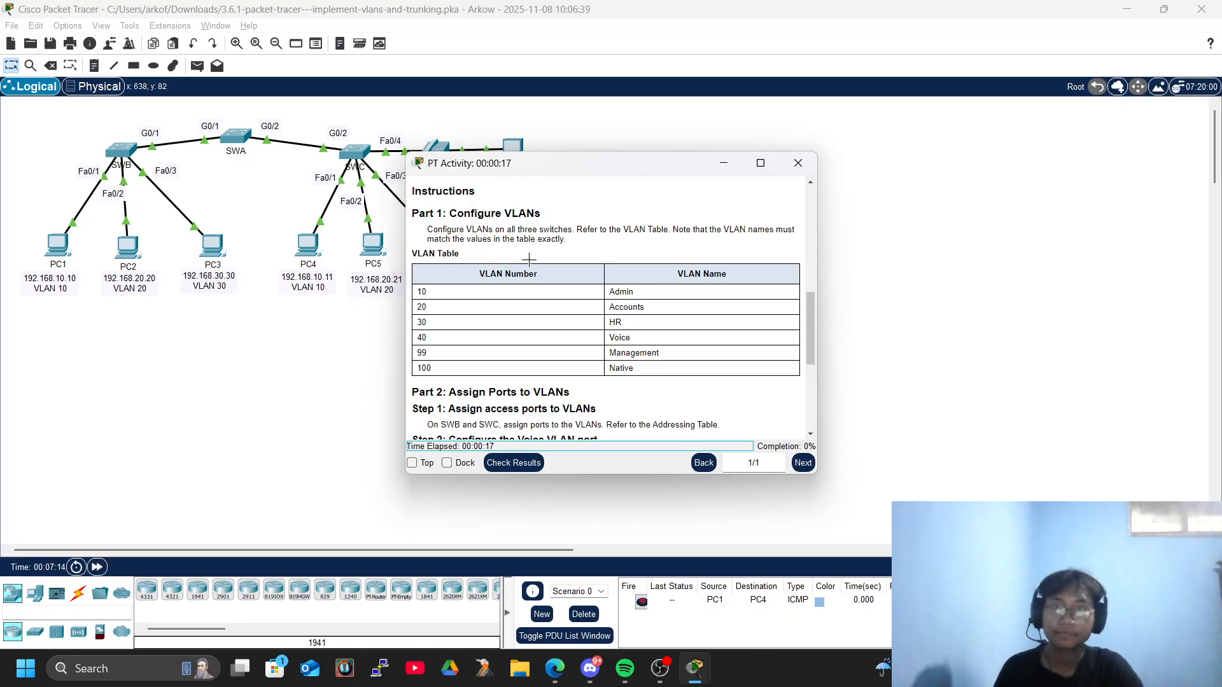
{"action": "scroll", "coordinate": [450, 224], "scroll_direction": "up", "scroll_amount": 3}
{"action": "scroll", "coordinate": [597, 273], "scroll_direction": "down", "scroll_amount": 3}
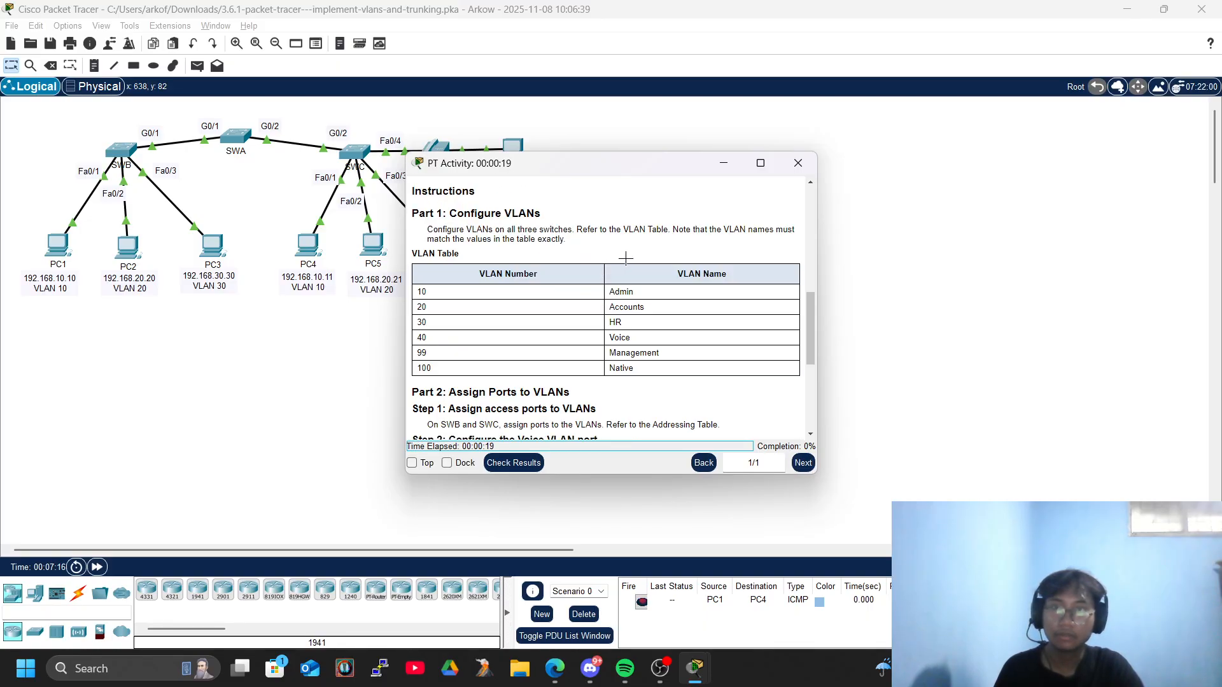
{"action": "scroll", "coordinate": [581, 310], "scroll_direction": "down", "scroll_amount": 3}
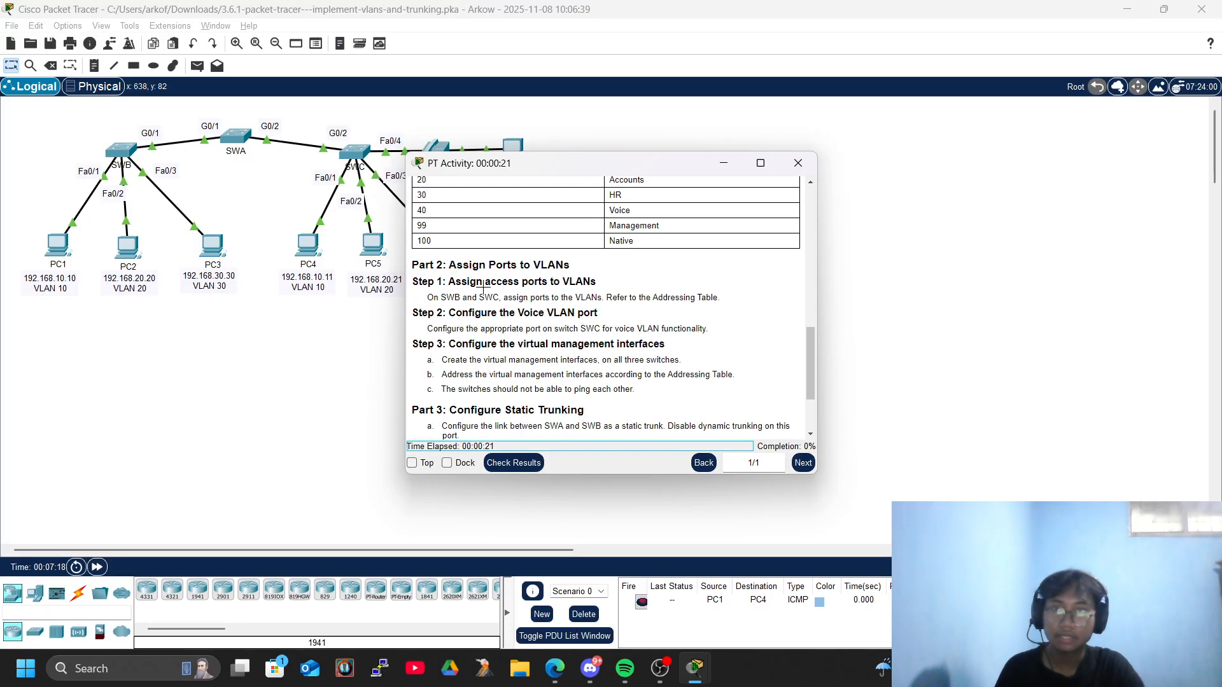
{"action": "scroll", "coordinate": [539, 283], "scroll_direction": "up", "scroll_amount": 3}
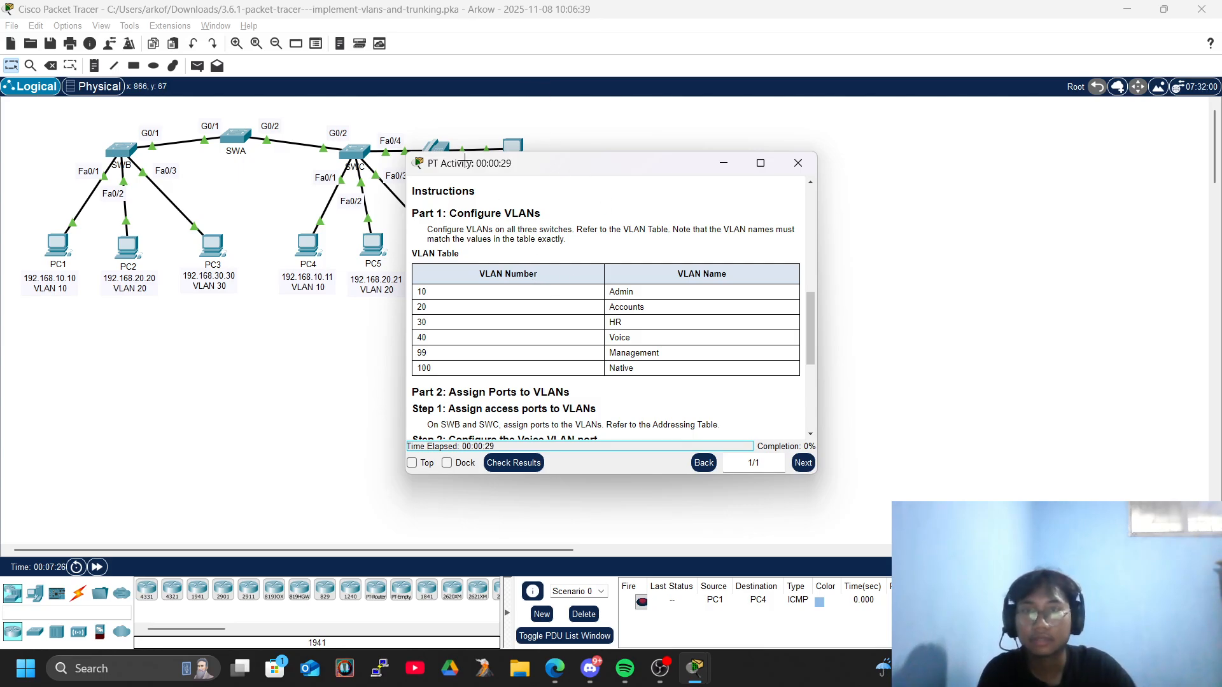
{"action": "left_click_drag", "start_coordinate": [479, 163], "coordinate": [652, 118]}
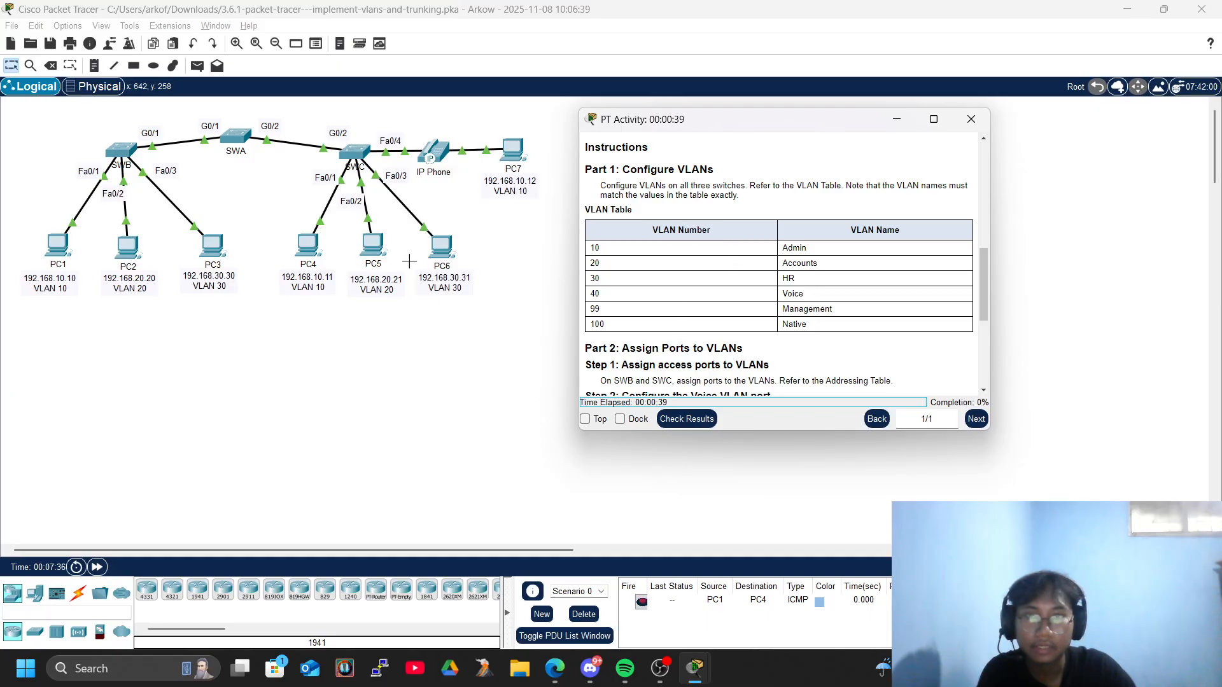
Open the command line of switch SWB and enter global configuration mode through privileged EXEC mode.
{"action": "left_click", "coordinate": [126, 147]}
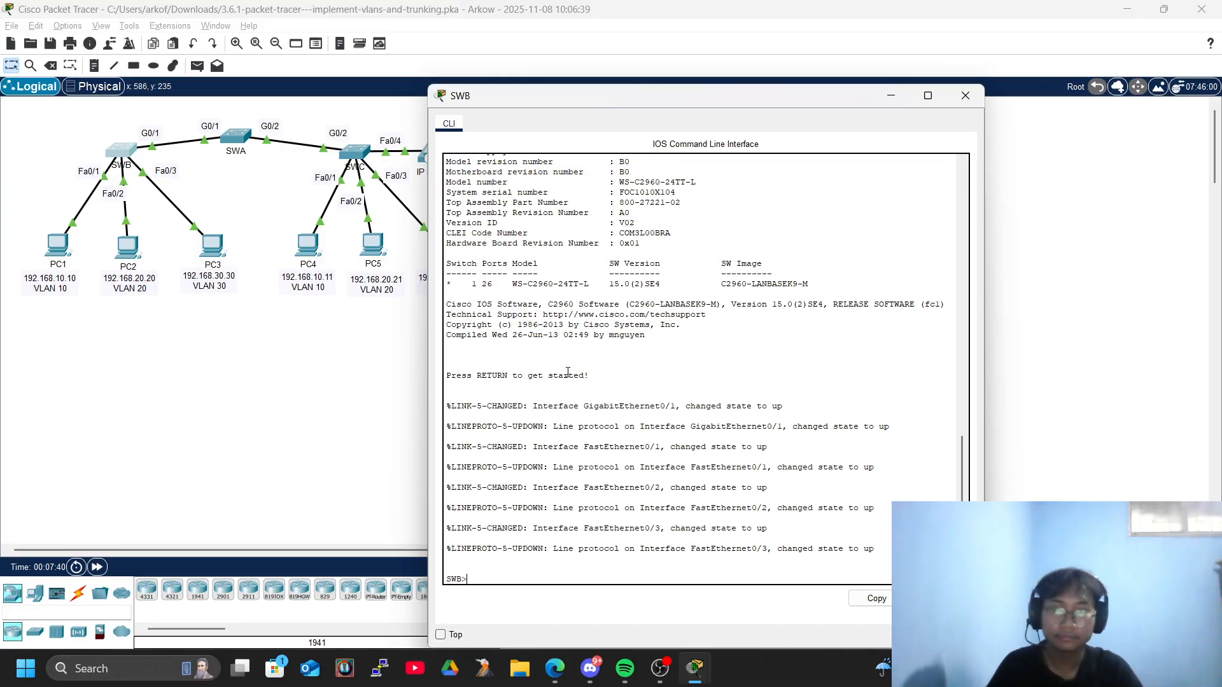
{"action": "key", "text": "Return"}
{"action": "key", "text": "Return"}
{"action": "type", "text": "ena"}
{"action": "key", "text": "Tab"}
{"action": "key", "text": "Return"}
{"action": "key", "text": "Return"}
{"action": "type", "text": "conf"}
{"action": "key", "text": "Tab"}
{"action": "type", "text": "ter"}
{"action": "key", "text": "Tab"}
{"action": "key", "text": "Return"}
{"action": "key", "text": "Return"}
{"action": "key", "text": "Return"}
{"action": "key", "text": "Return"}
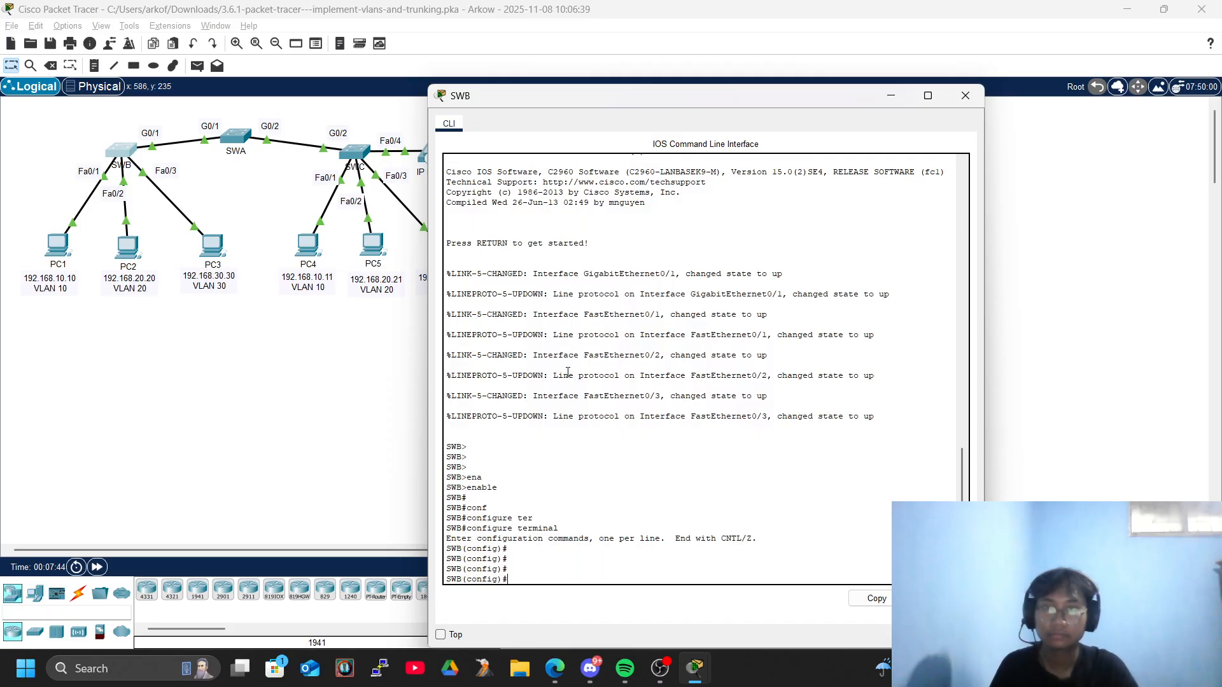
Arrange the activity instructions side by side with the topology workspace and place the SWB console next to the VLAN table.
{"action": "key", "text": "alt+Tab"}
{"action": "key", "text": "Tab"}
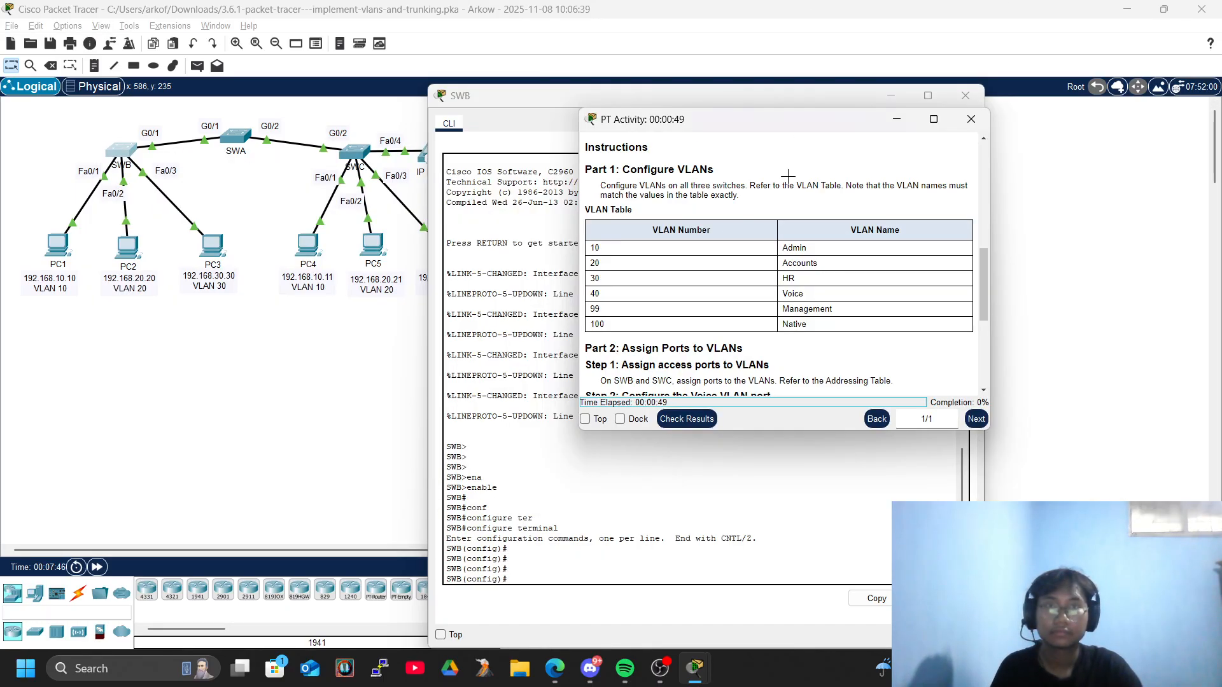
{"action": "left_click_drag", "start_coordinate": [704, 128], "coordinate": [1218, 302]}
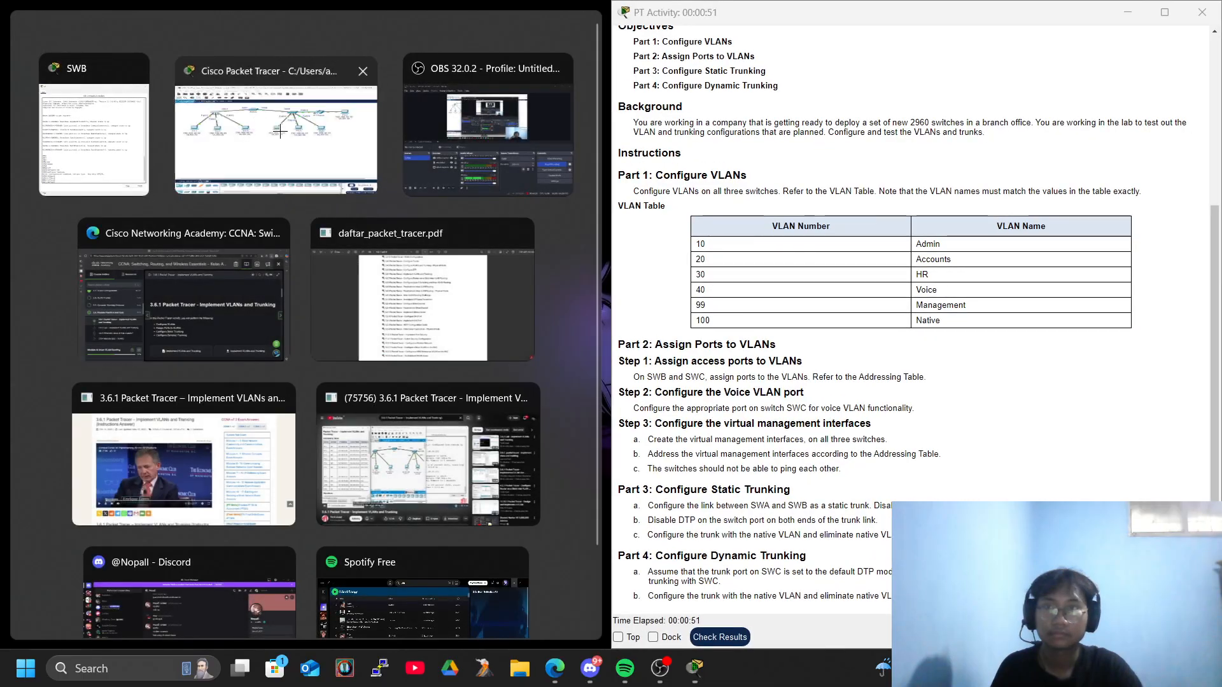
{"action": "left_click", "coordinate": [423, 134]}
{"action": "key", "text": "alt+Tab"}
{"action": "key", "text": "Tab"}
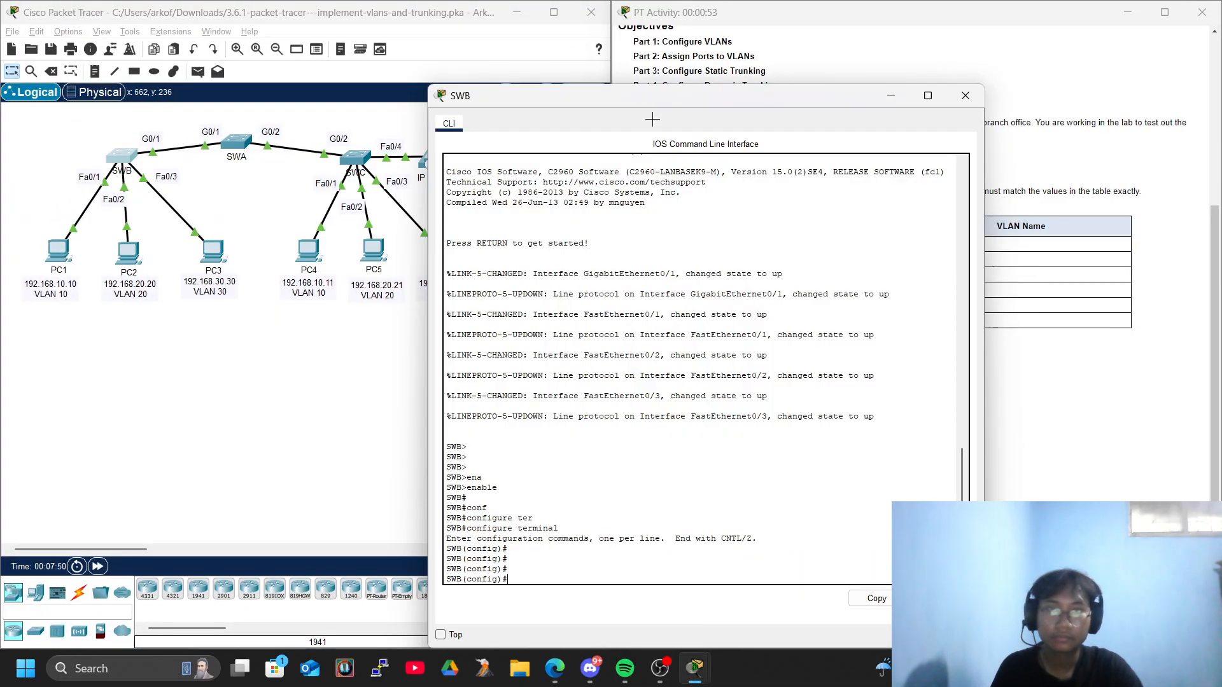
{"action": "left_click_drag", "start_coordinate": [662, 95], "coordinate": [257, 19]}
Create VLAN 10 on SWB and name it Admin.
{"action": "type", "text": "vla"}
{"action": "key", "text": "Tab"}
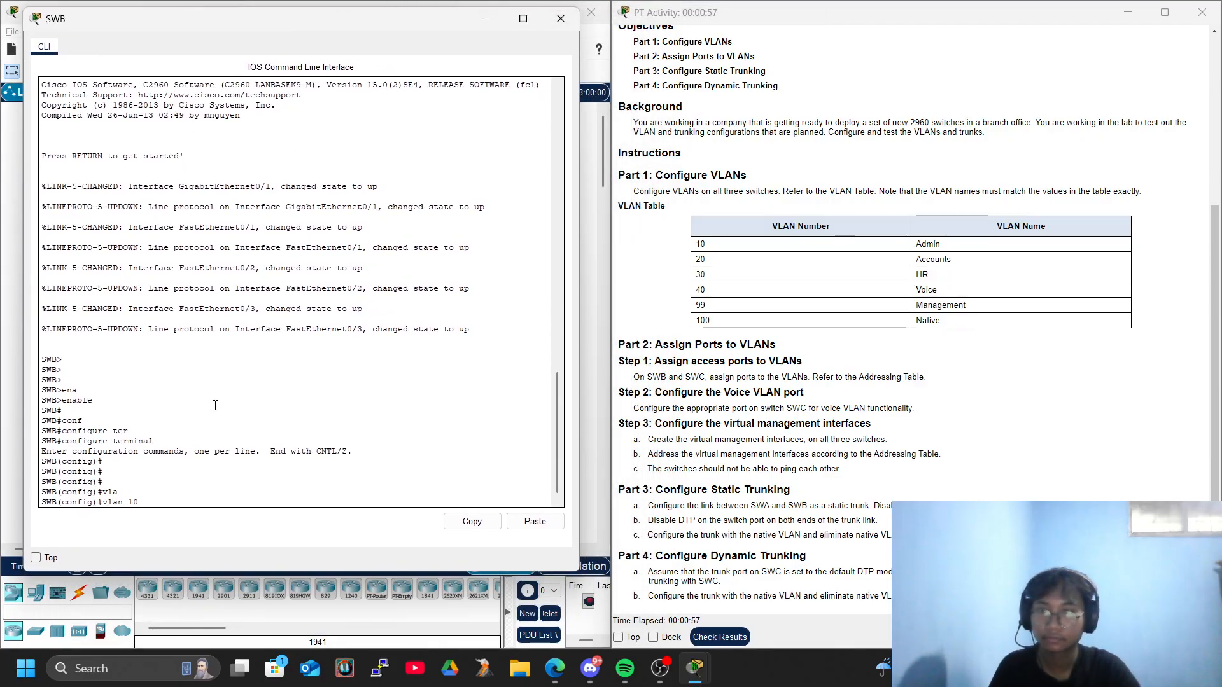
{"action": "type", "text": "10"}
{"action": "key", "text": "Return"}
{"action": "key", "text": "Return"}
{"action": "key", "text": "Return"}
{"action": "type", "text": "name Admin"}
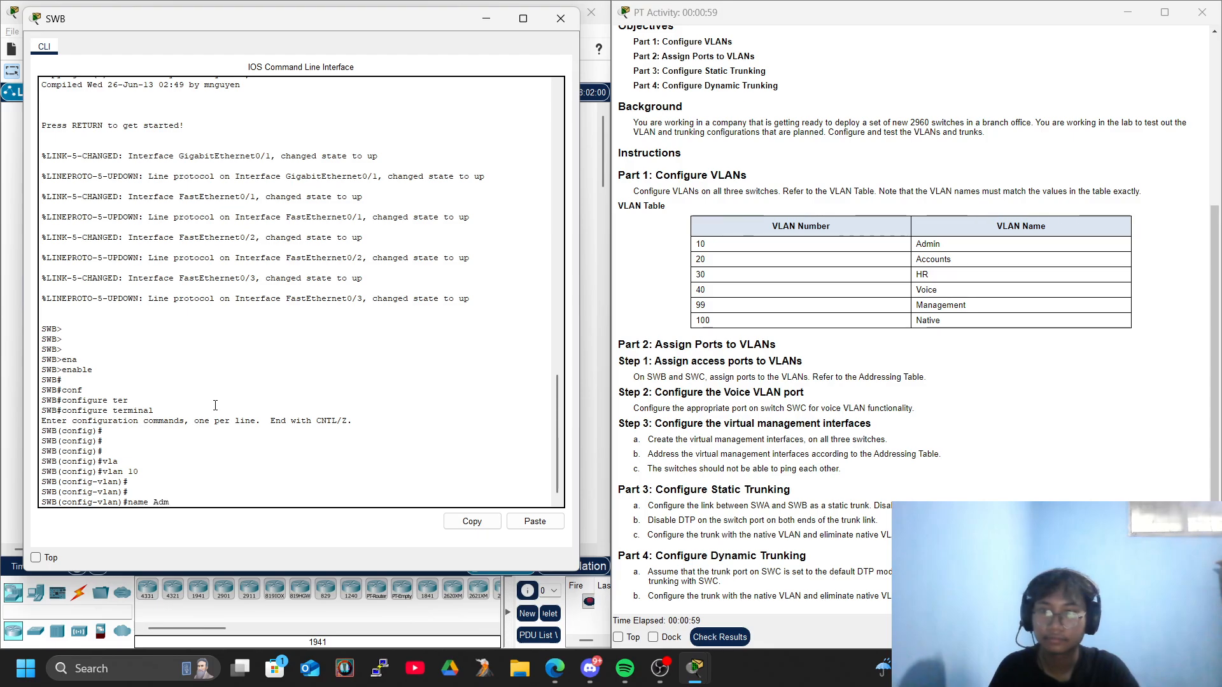
{"action": "key", "text": "Return"}
{"action": "key", "text": "Return"}
{"action": "key", "text": "Return"}
Create VLAN 20 on SWB and name it Accounts.
{"action": "type", "text": "vlan 20"}
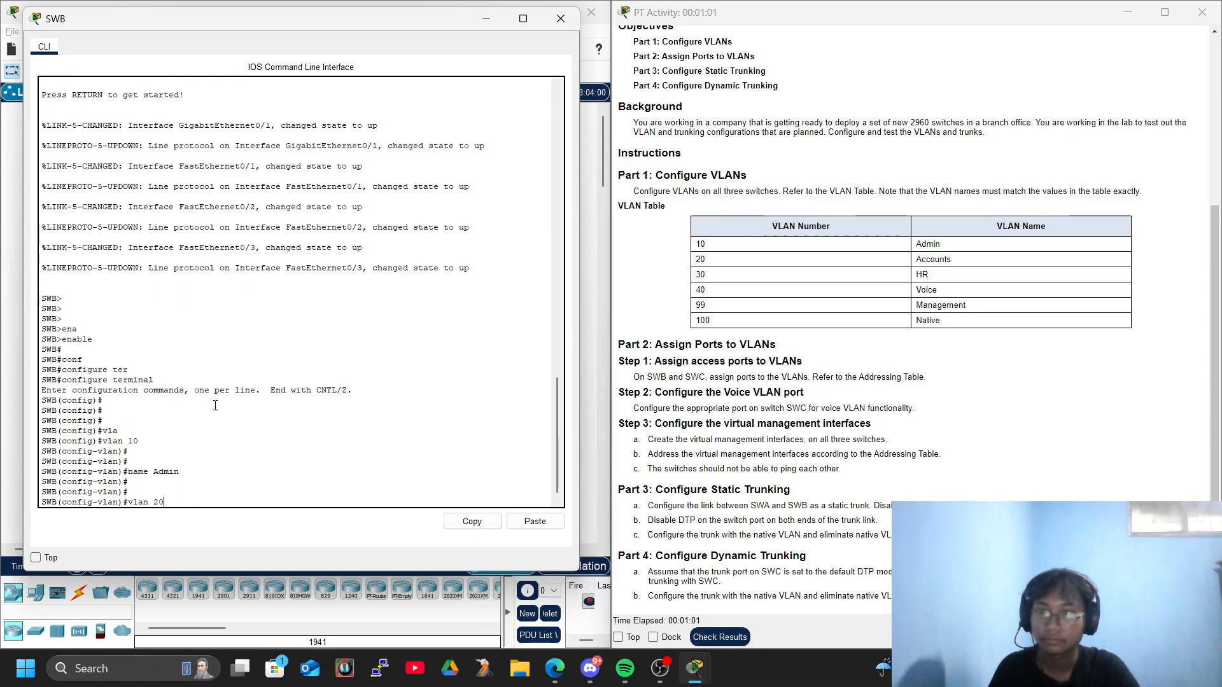
{"action": "key", "text": "Return"}
{"action": "type", "text": "namE"}
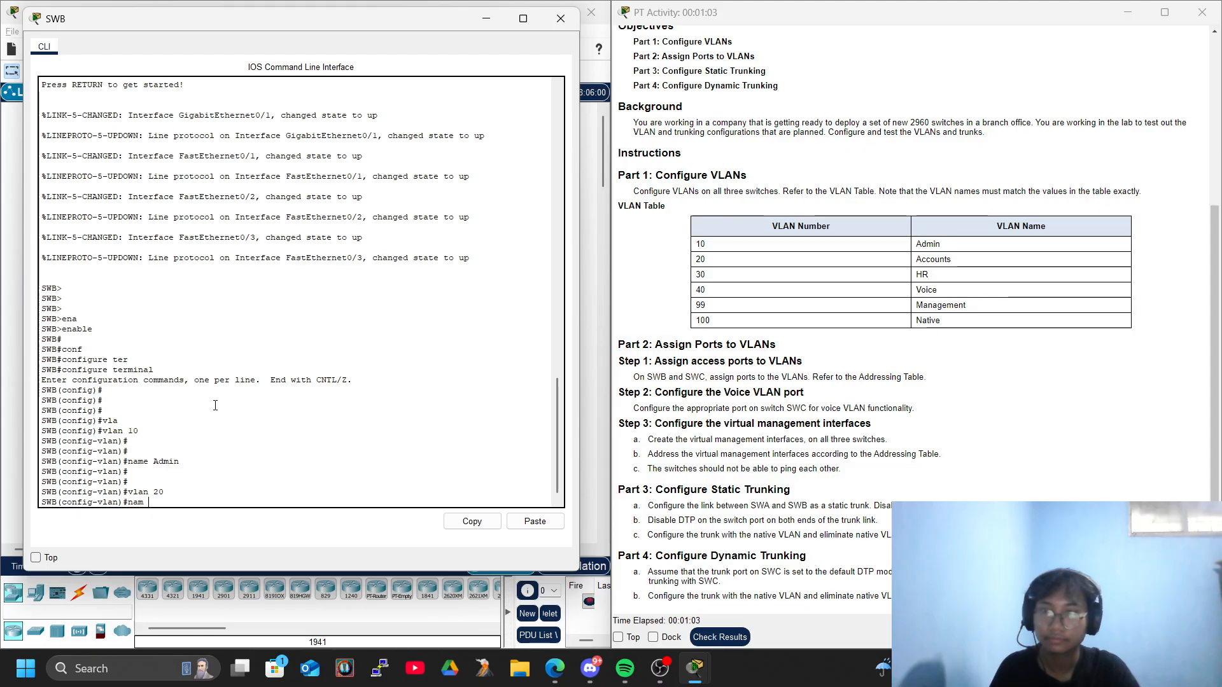
{"action": "key", "text": "BackSpace"}
{"action": "type", "text": "e Accounts"}
{"action": "key", "text": "Return"}
{"action": "key", "text": "Return"}
{"action": "key", "text": "Return"}
Create VLAN 30 on SWB and name it HR.
{"action": "type", "text": "vlan 30"}
{"action": "key", "text": "Return"}
{"action": "type", "text": "name H"}
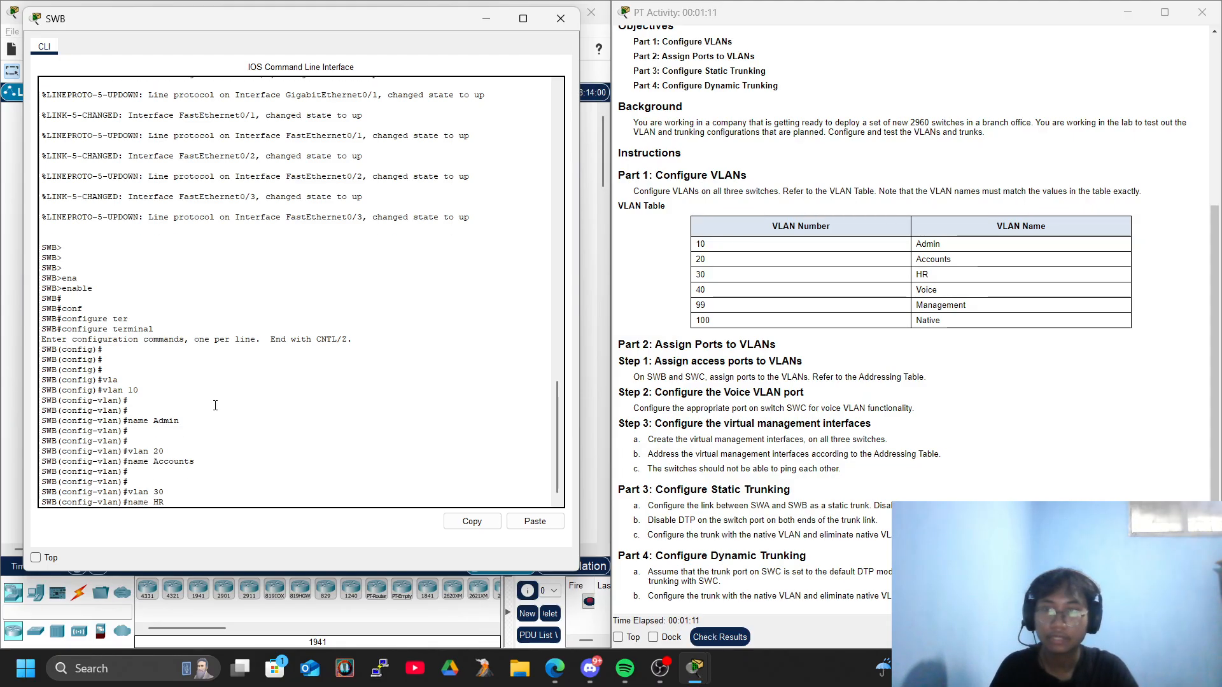
{"action": "type", "text": "R"}
{"action": "key", "text": "Return"}
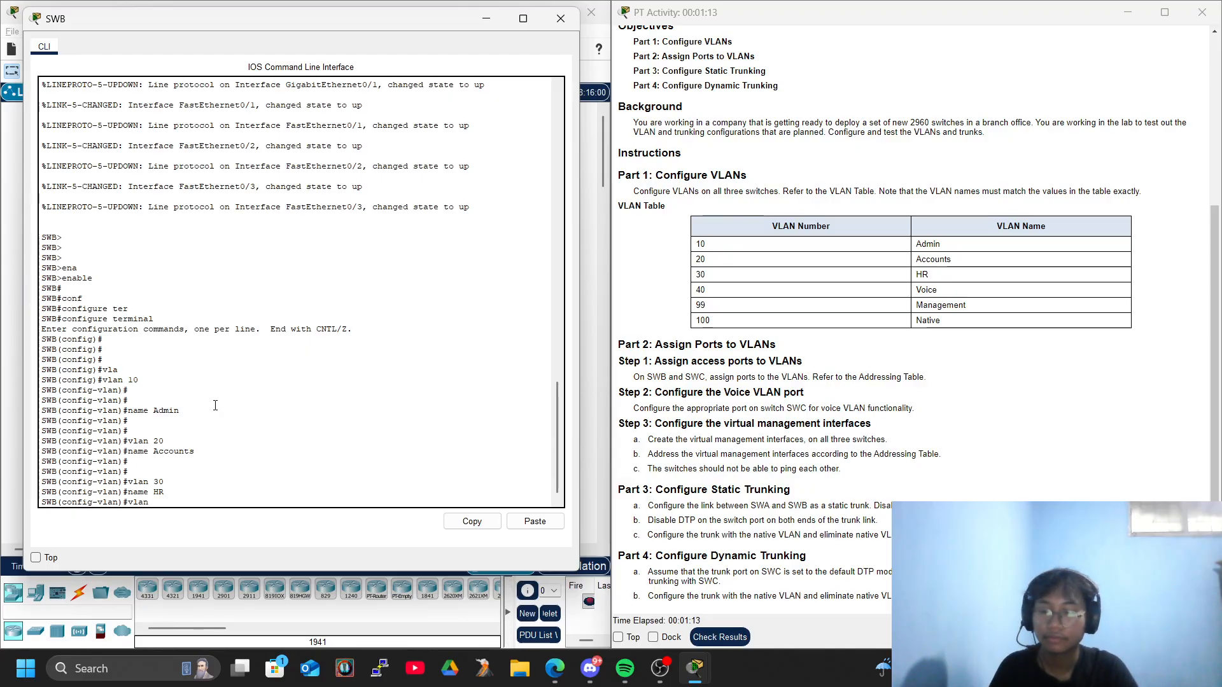
Create VLAN 40 on SWB with the name Management.
{"action": "key", "text": "Return"}
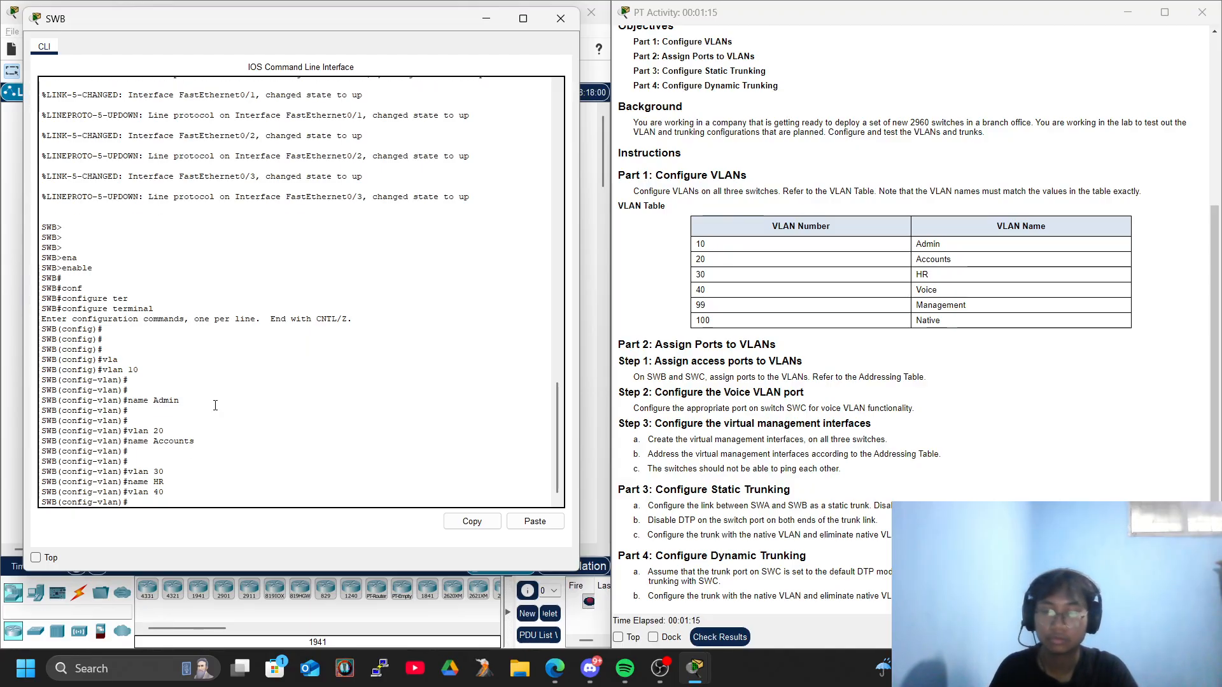
{"action": "type", "text": "name Management"}
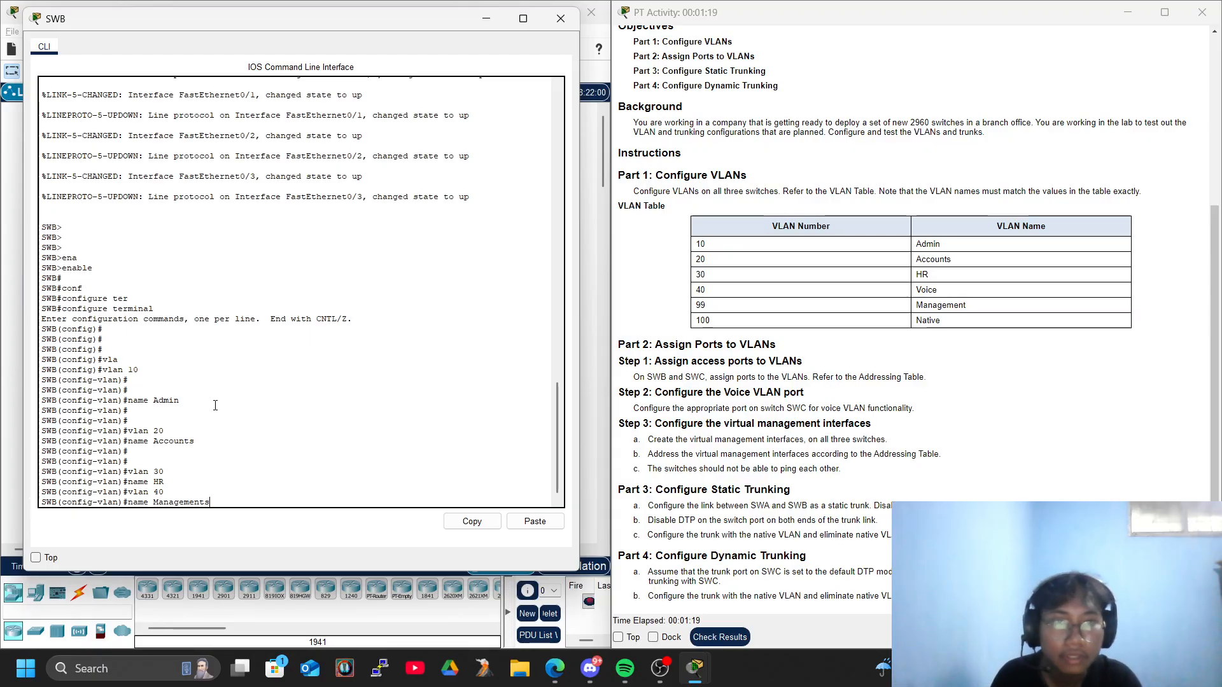
{"action": "key", "text": "Return"}
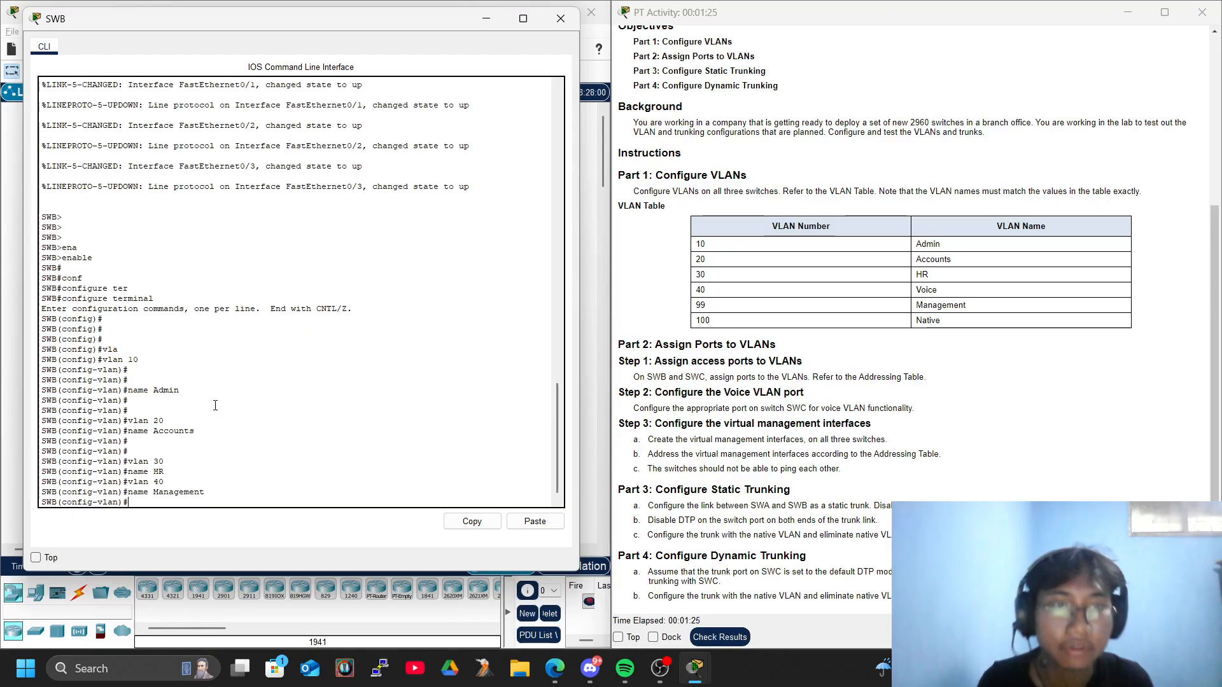
Configure VLAN 40 on SWB with the name Voice.
{"action": "type", "text": "vlan 40"}
{"action": "key", "text": "Return"}
{"action": "type", "text": "name Voice"}
{"action": "key", "text": "Return"}
{"action": "key", "text": "Return"}
{"action": "key", "text": "Return"}
{"action": "key", "text": "Return"}
Create VLAN 99 on SWB and name it Management.
{"action": "type", "text": "vlan 99"}
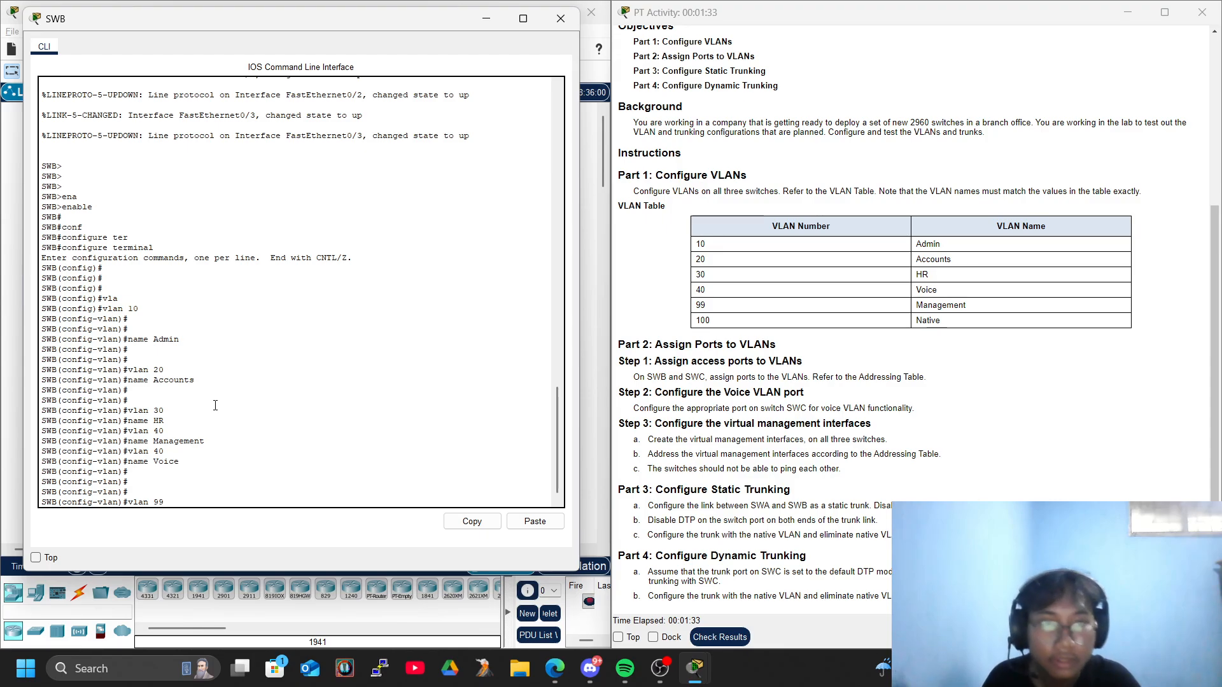
{"action": "key", "text": "Return"}
{"action": "key", "text": "Return"}
{"action": "type", "text": "name Management"}
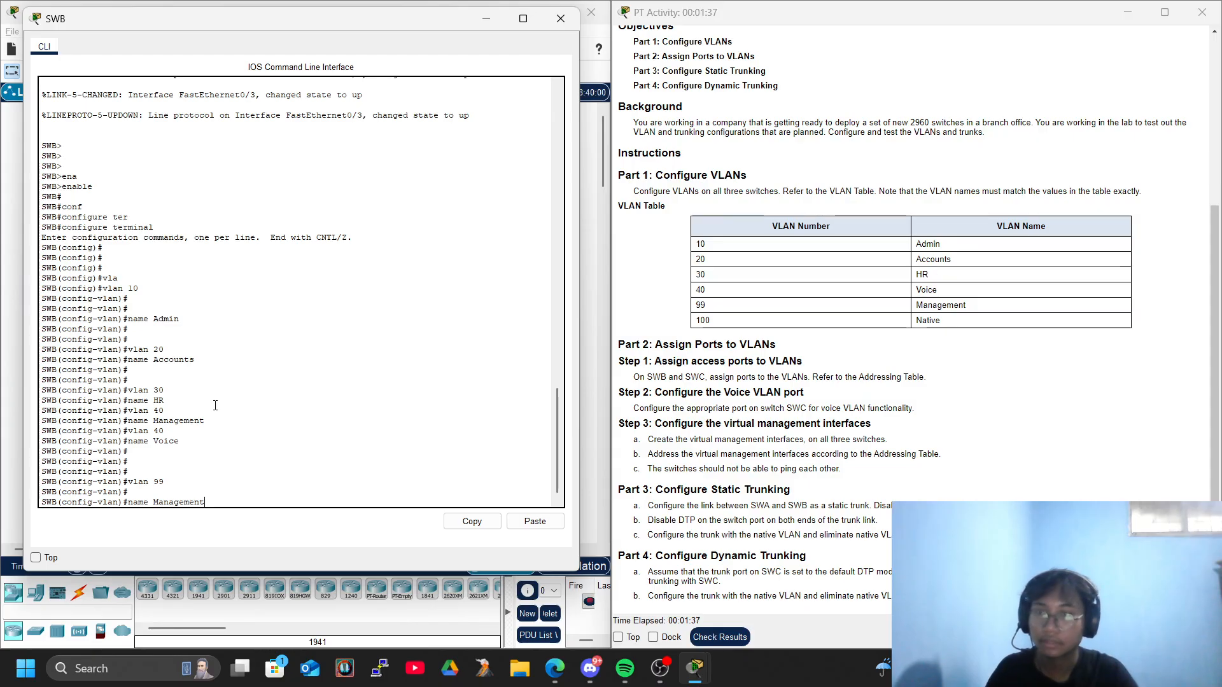
{"action": "key", "text": "Return"}
{"action": "key", "text": "Return"}
{"action": "key", "text": "Return"}
Create VLAN 100 on SWB and name it Native.
{"action": "type", "text": "vlan 100"}
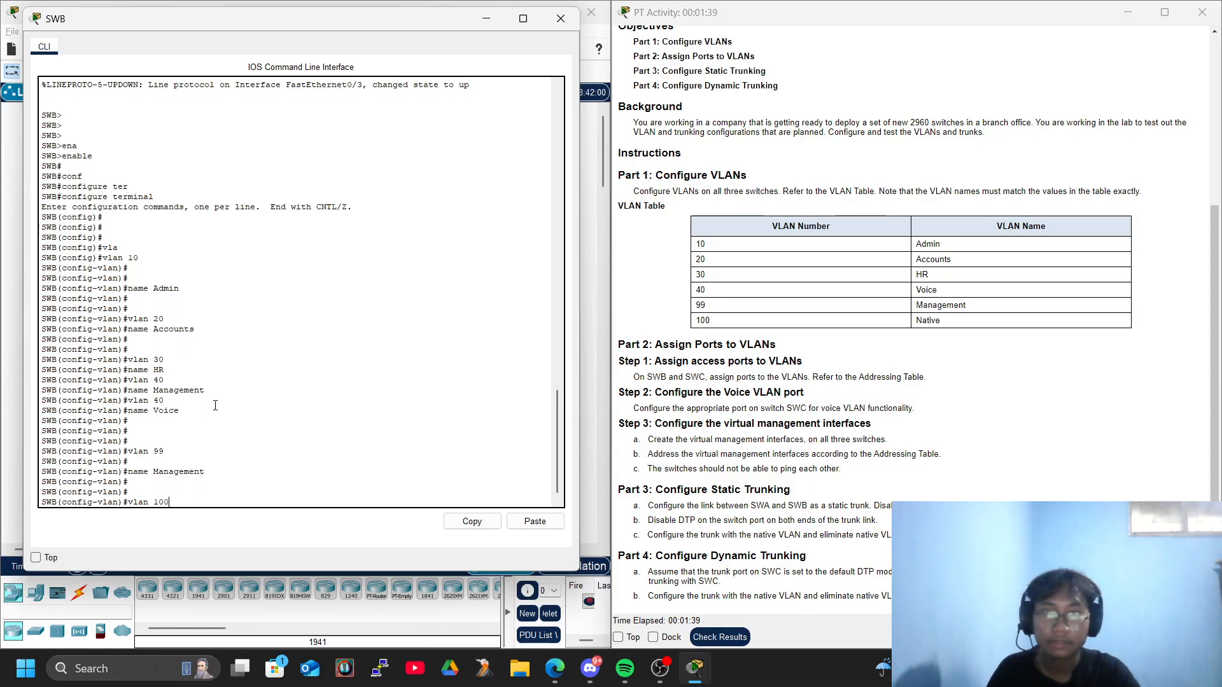
{"action": "key", "text": "Return"}
{"action": "key", "text": "Return"}
{"action": "key", "text": "Return"}
{"action": "type", "text": "name N"}
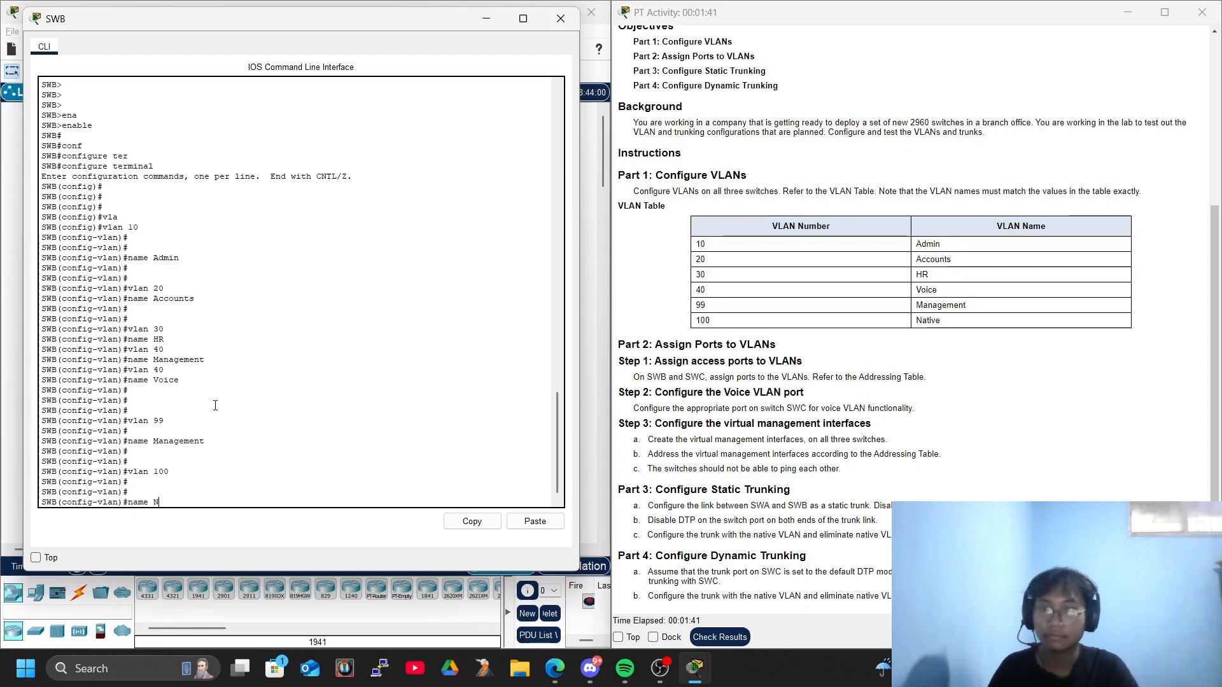
{"action": "type", "text": "ative"}
{"action": "key", "text": "Return"}
{"action": "key", "text": "Return"}
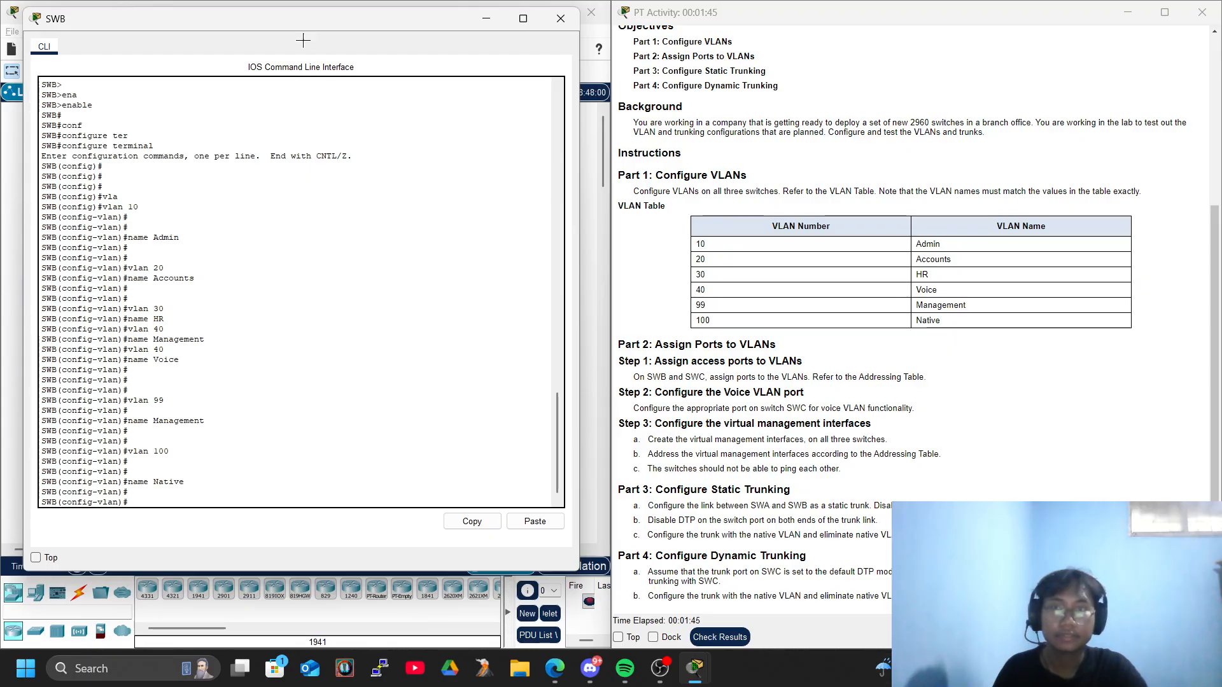
Close the SWB console and open the command line of switch SWA.
{"action": "left_click", "coordinate": [561, 19]}
{"action": "left_click", "coordinate": [233, 140]}
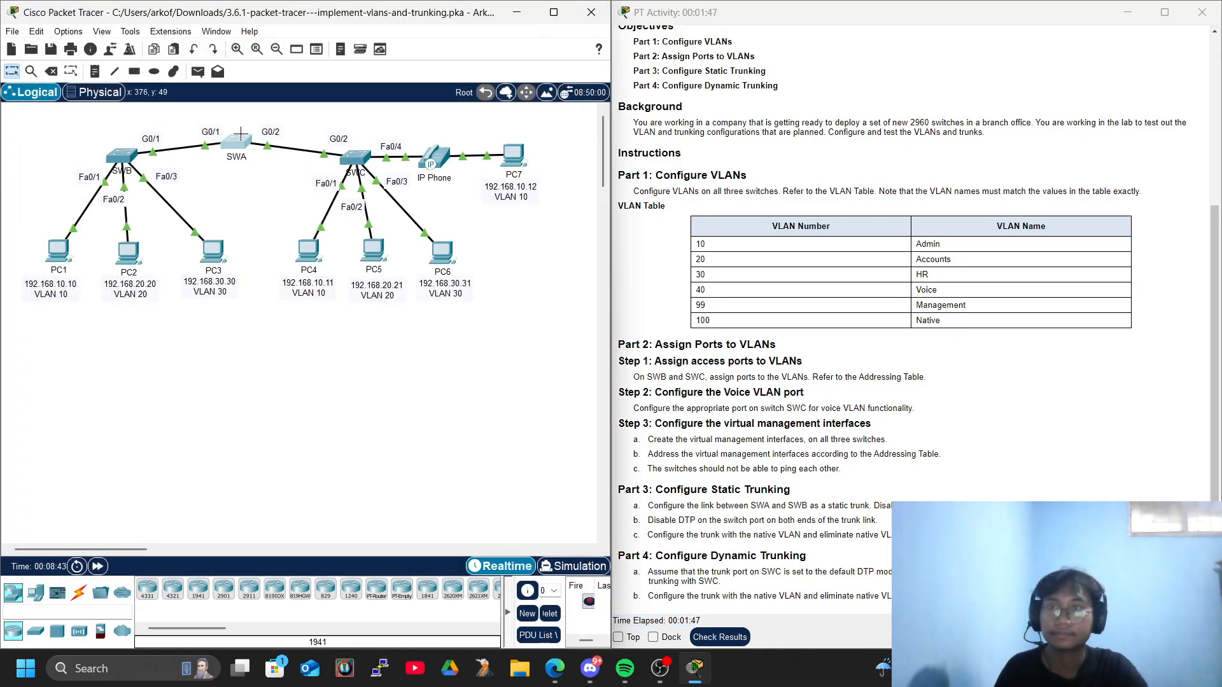
{"action": "key", "text": "Return"}
{"action": "key", "text": "Return"}
Enter privileged EXEC mode and global configuration mode on SWA.
{"action": "key", "text": "Return"}
{"action": "type", "text": "conf"}
{"action": "key", "text": "Tab"}
{"action": "type", "text": "ter"}
{"action": "key", "text": "BackSpace"}
{"action": "key", "text": "Tab"}
{"action": "key", "text": "BackSpace"}
{"action": "key", "text": "BackSpace"}
{"action": "key", "text": "BackSpace"}
{"action": "key", "text": "BackSpace"}
{"action": "key", "text": "BackSpace"}
{"action": "type", "text": "en"}
{"action": "key", "text": "Tab"}
{"action": "key", "text": "Return"}
{"action": "type", "text": "conf"}
{"action": "key", "text": "Tab"}
{"action": "type", "text": "ter"}
{"action": "key", "text": "Tab"}
{"action": "key", "text": "Return"}
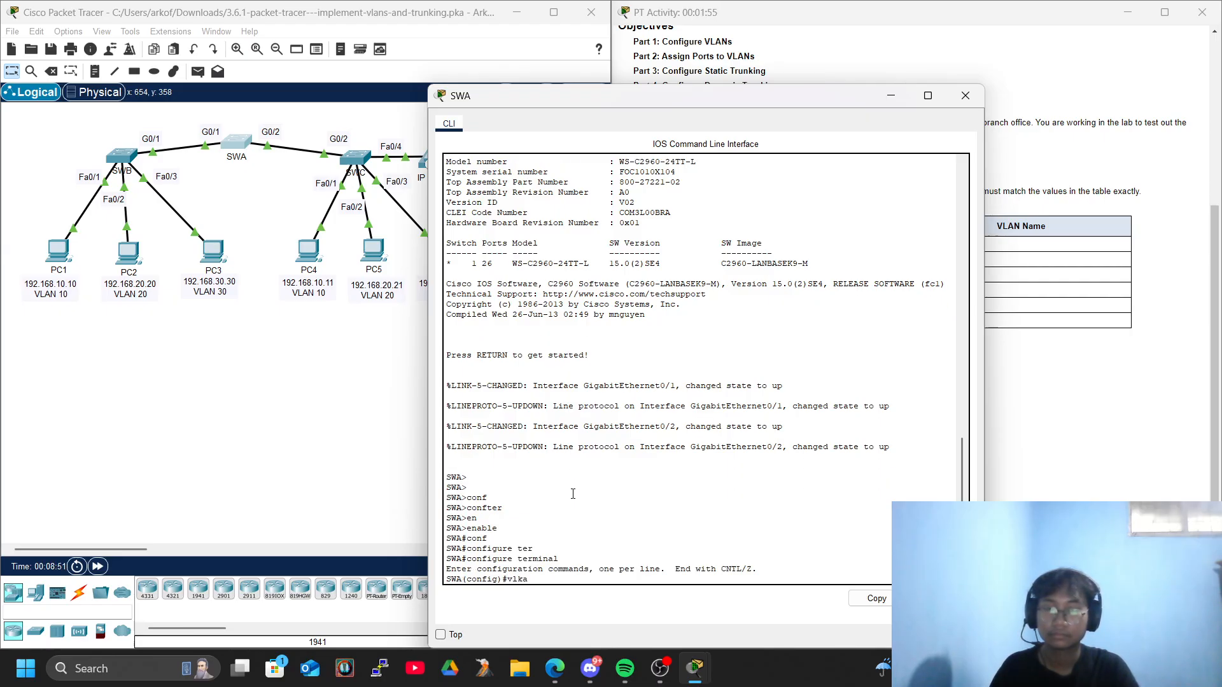
Create VLAN 10 on SWA and name it Admin.
{"action": "type", "text": "vlan 10"}
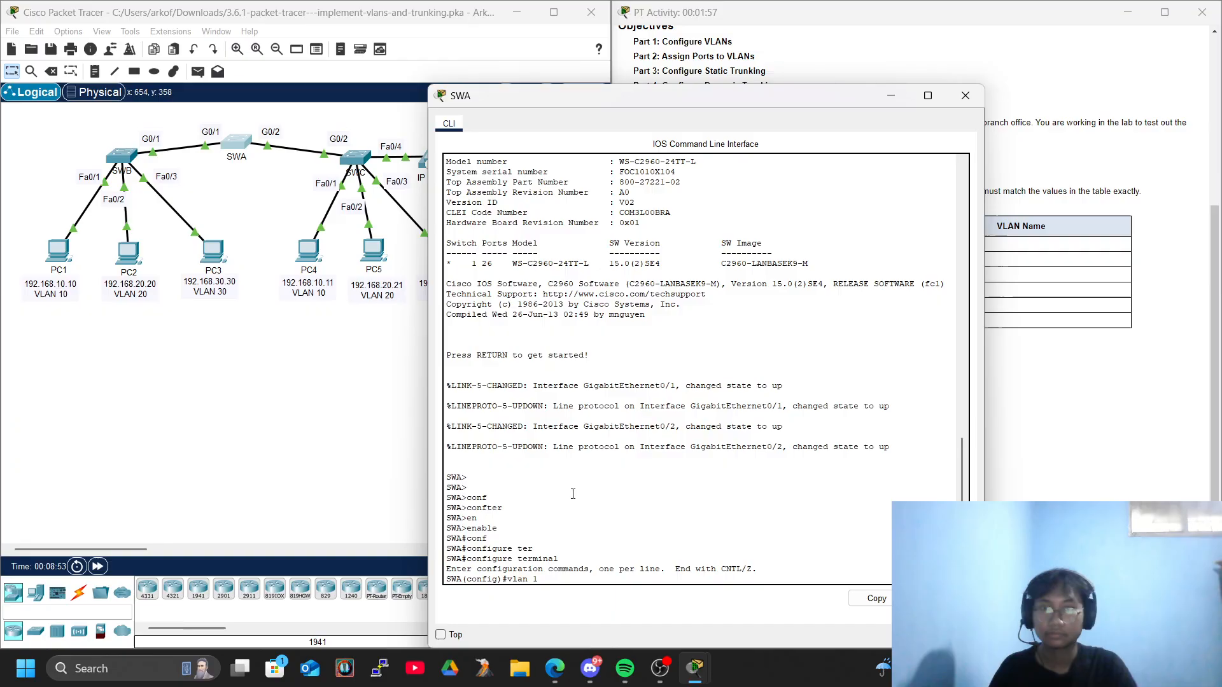
{"action": "key", "text": "Return"}
{"action": "type", "text": "nbame"}
{"action": "key", "text": "BackSpace"}
{"action": "key", "text": "BackSpace"}
{"action": "key", "text": "BackSpace"}
{"action": "key", "text": "BackSpace"}
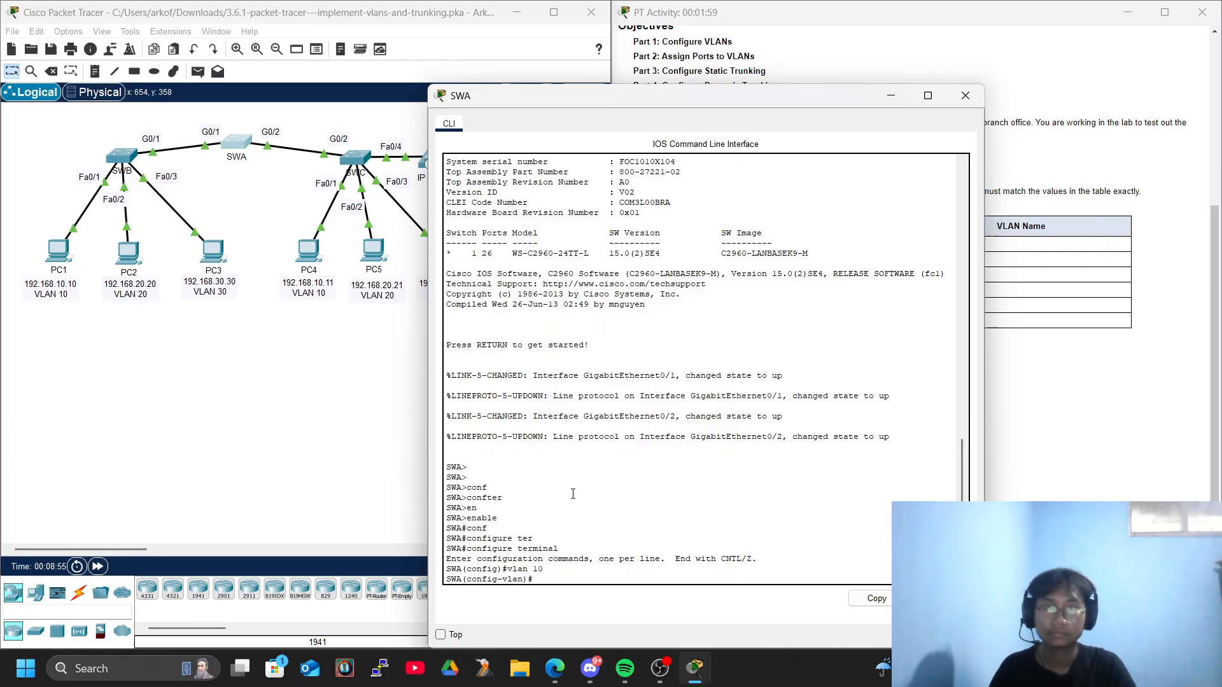
{"action": "left_click_drag", "start_coordinate": [590, 100], "coordinate": [392, 75]}
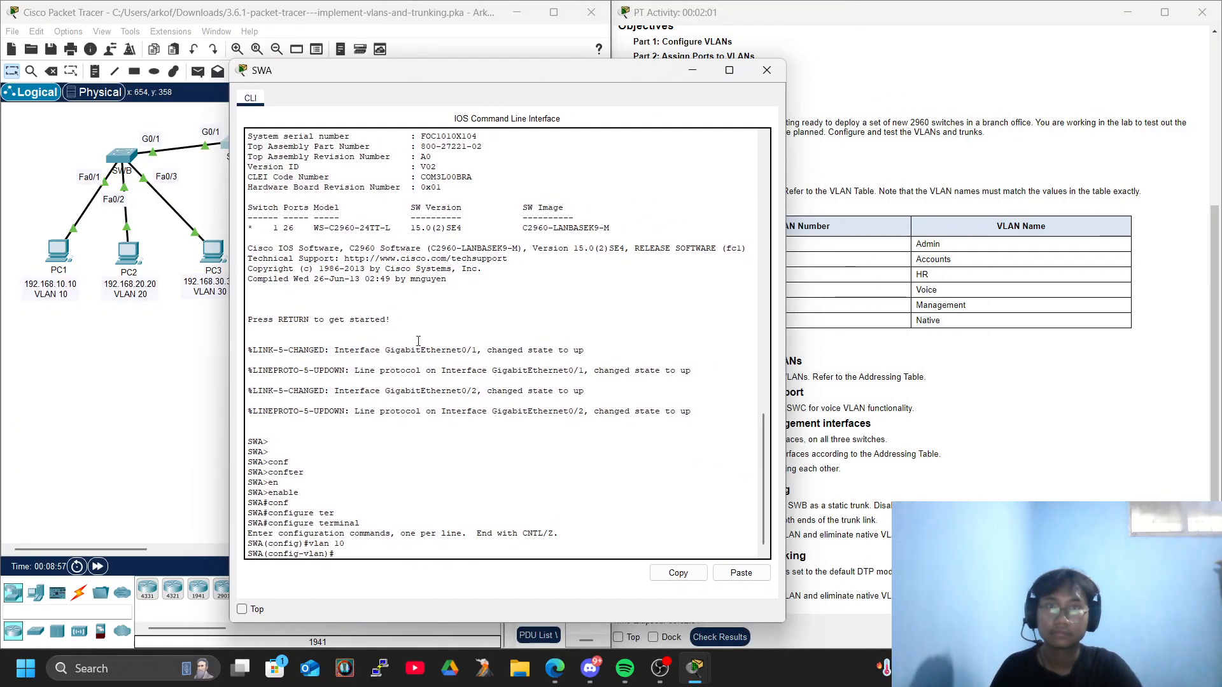
{"action": "type", "text": "name "}
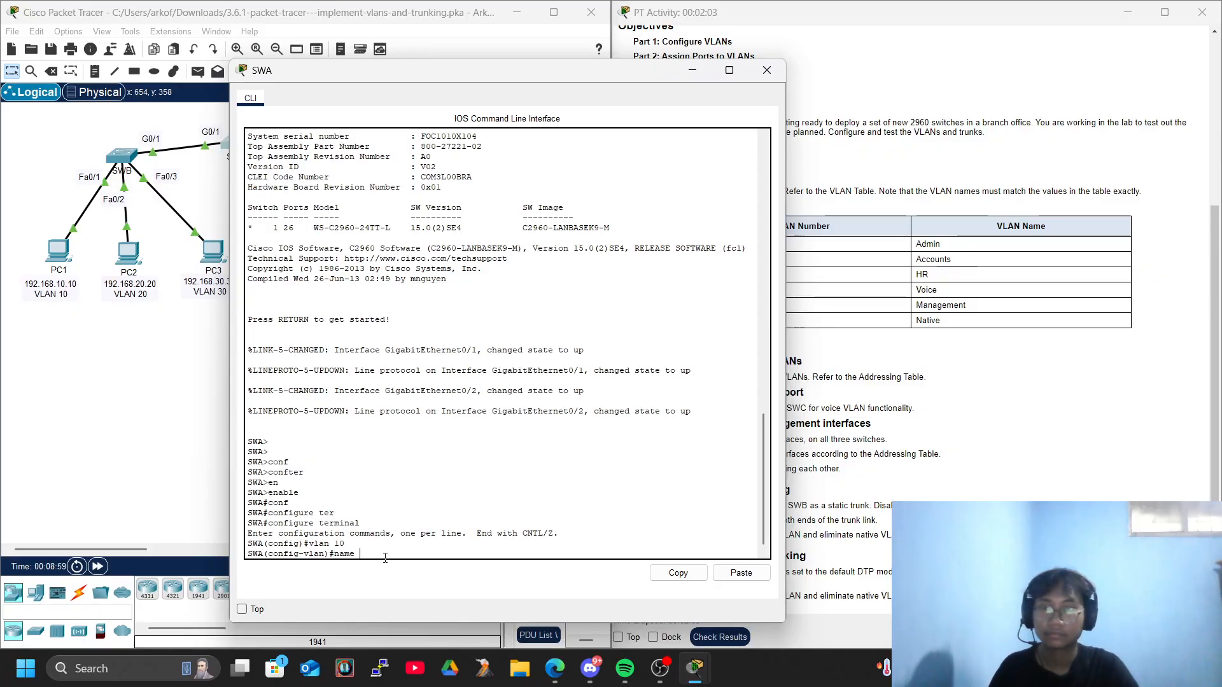
{"action": "type", "text": "Admin"}
{"action": "key", "text": "Return"}
{"action": "key", "text": "Return"}
{"action": "key", "text": "Return"}
Create VLAN 20 on SWA, name it Accounts, and move the console off the VLAN table.
{"action": "type", "text": "vlan 2"}
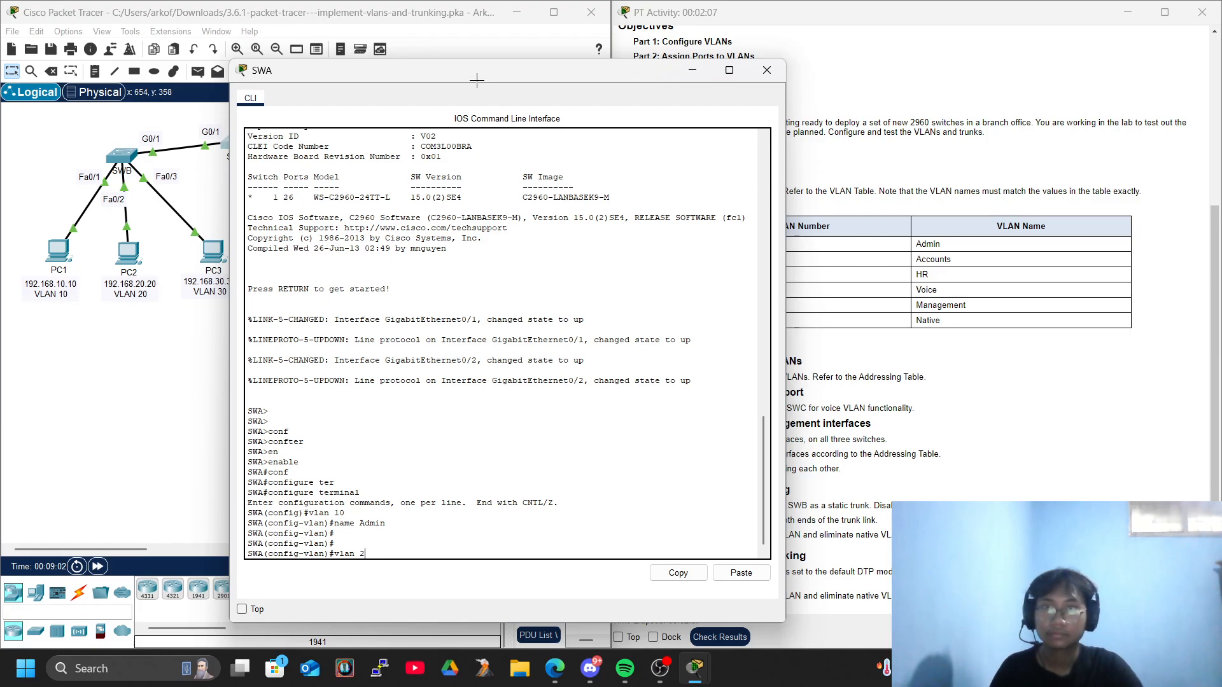
{"action": "left_click_drag", "start_coordinate": [479, 72], "coordinate": [323, 33]}
{"action": "type", "text": "0"}
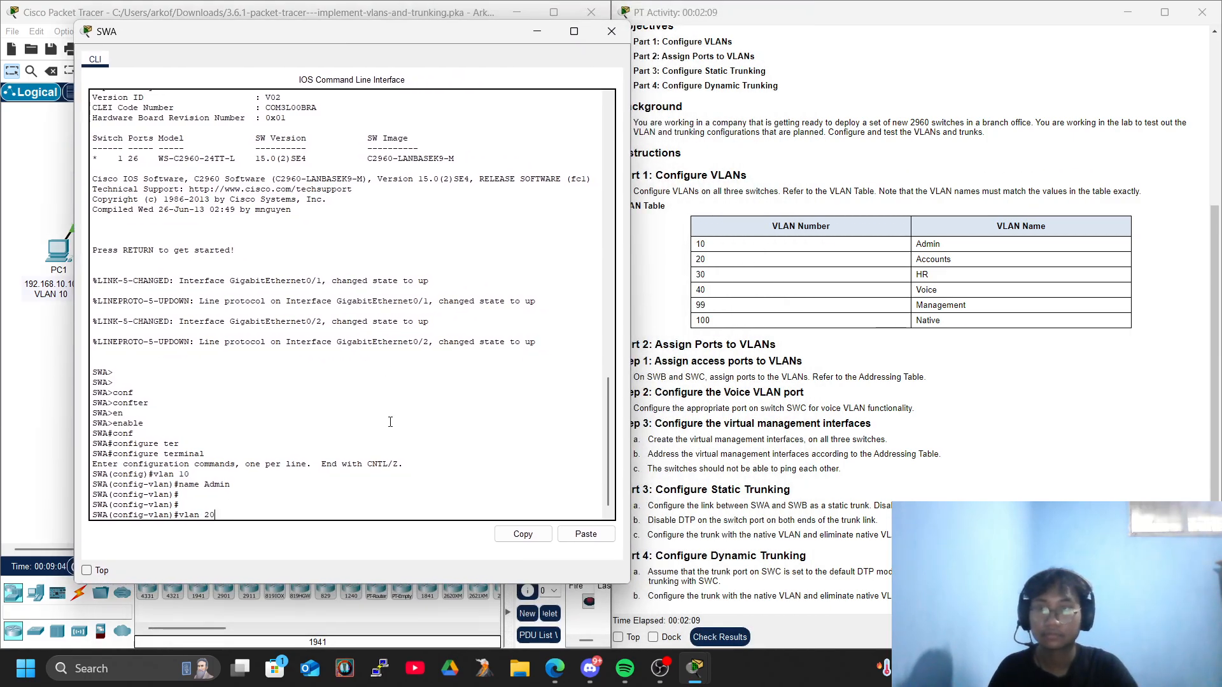
{"action": "key", "text": "Return"}
{"action": "type", "text": "name Acc"}
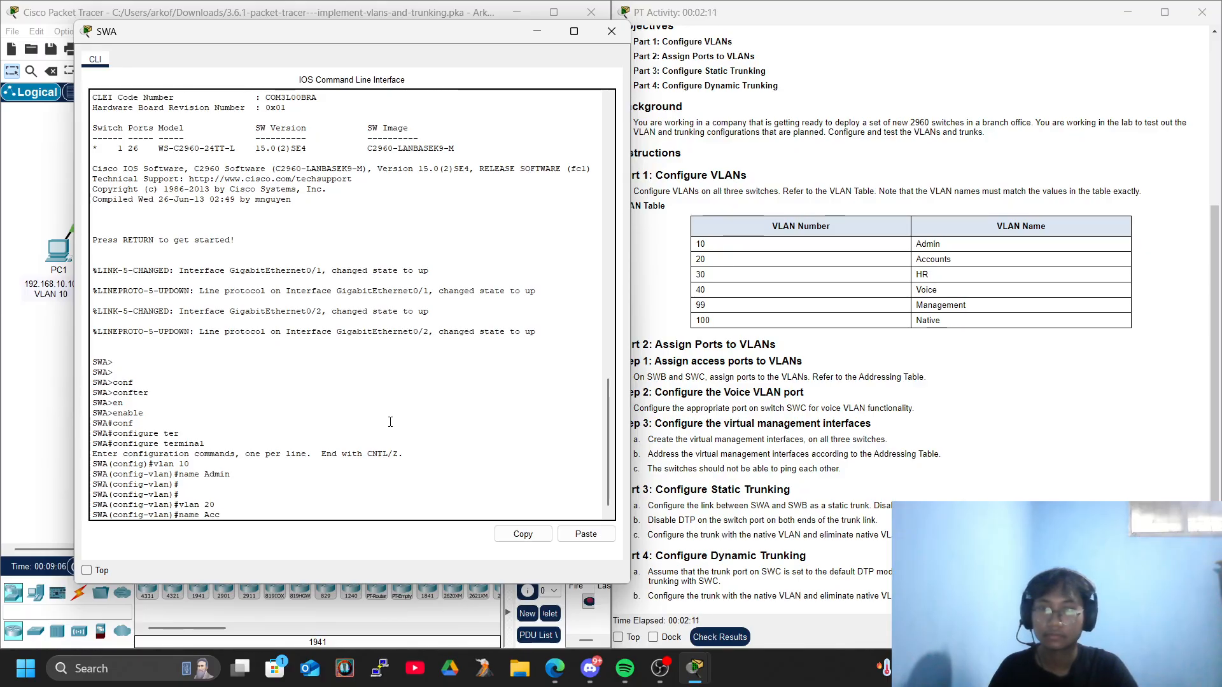
{"action": "key", "text": "Return"}
{"action": "key", "text": "Return"}
{"action": "key", "text": "Return"}
Create VLAN 30 on SWA and name it HR.
{"action": "type", "text": "vlan 30"}
{"action": "key", "text": "Return"}
{"action": "type", "text": "name "}
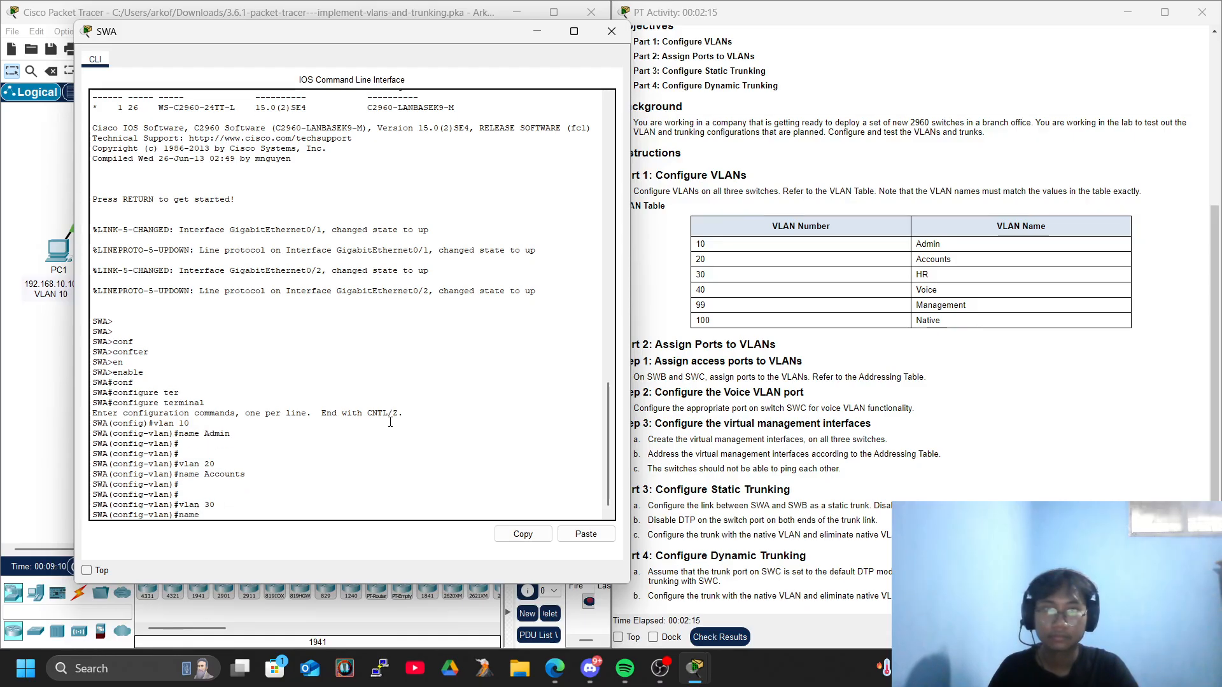
{"action": "type", "text": "HR"}
{"action": "key", "text": "Return"}
{"action": "key", "text": "Up"}
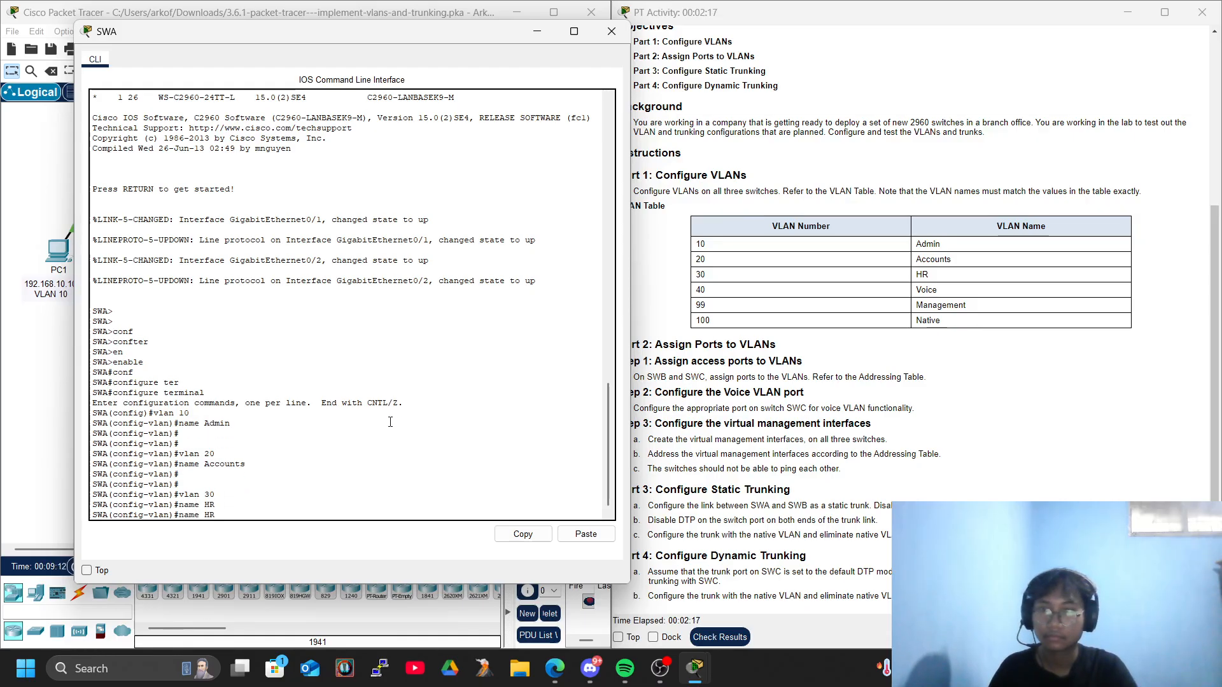
{"action": "key", "text": "Return"}
Create VLAN 40 on SWA and name it Voice.
{"action": "type", "text": "vlan 300"}
{"action": "key", "text": "Return"}
{"action": "type", "text": "name Voice"}
{"action": "key", "text": "Return"}
{"action": "key", "text": "Return"}
{"action": "key", "text": "Return"}
Create VLAN 99 on SWA and name it Management.
{"action": "type", "text": "vlan)#vl"}
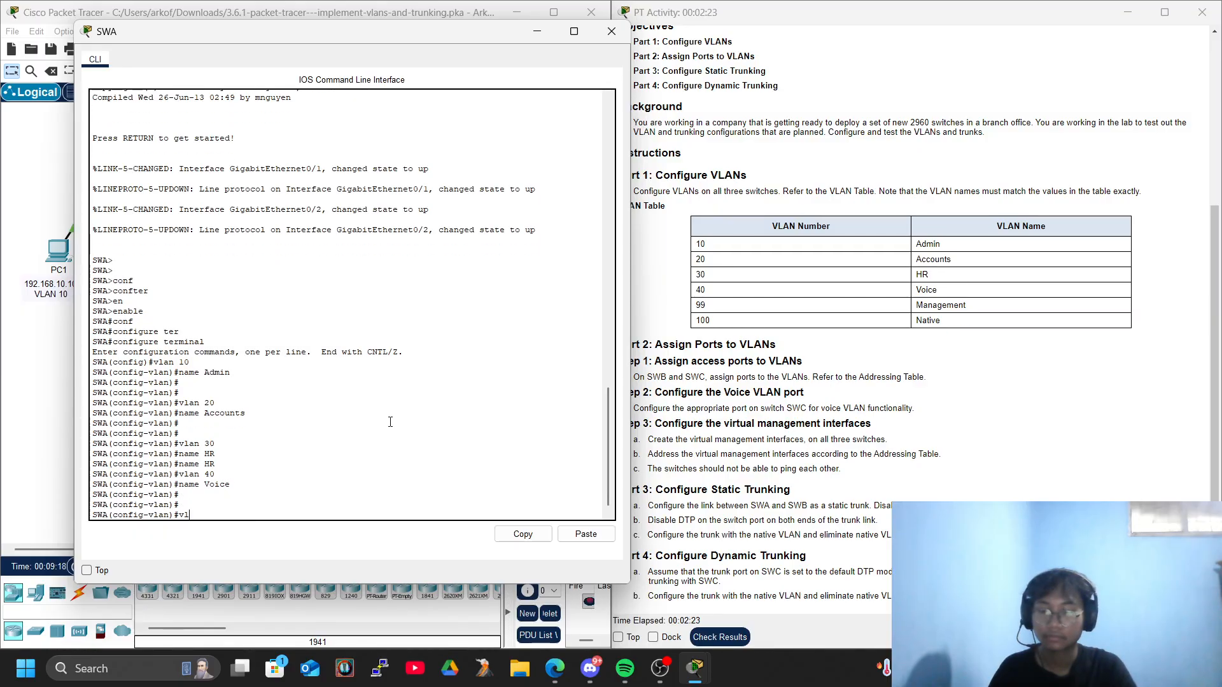
{"action": "type", "text": "an 99"}
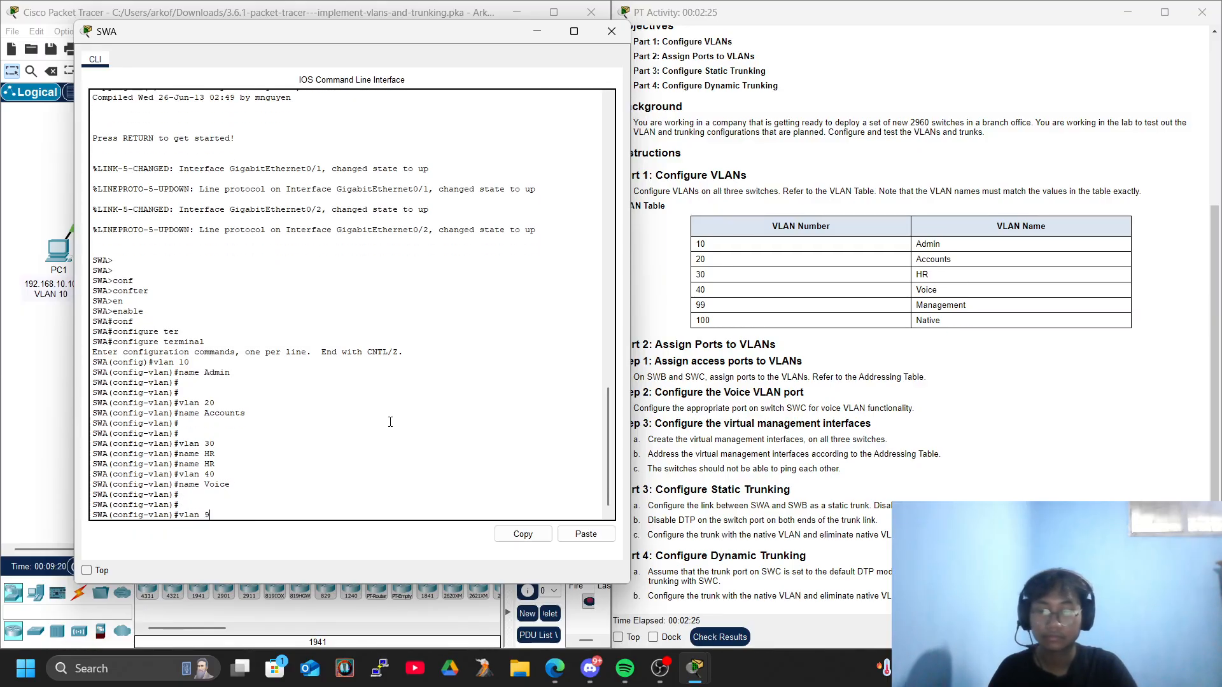
{"action": "key", "text": "Return"}
{"action": "type", "text": "name Man"}
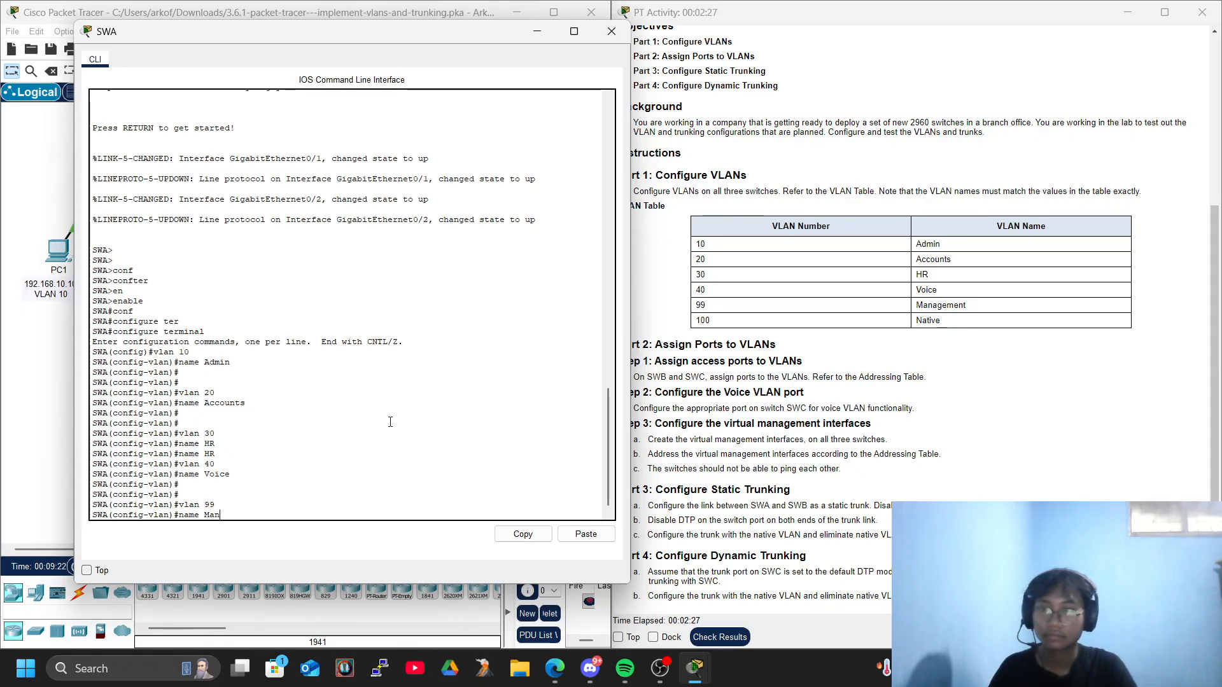
{"action": "type", "text": "agement"}
{"action": "key", "text": "Return"}
{"action": "key", "text": "Return"}
Create VLAN 100 on SWA and name it Native.
{"action": "type", "text": "vlan 100"}
{"action": "key", "text": "Return"}
{"action": "type", "text": "name Native"}
{"action": "key", "text": "Return"}
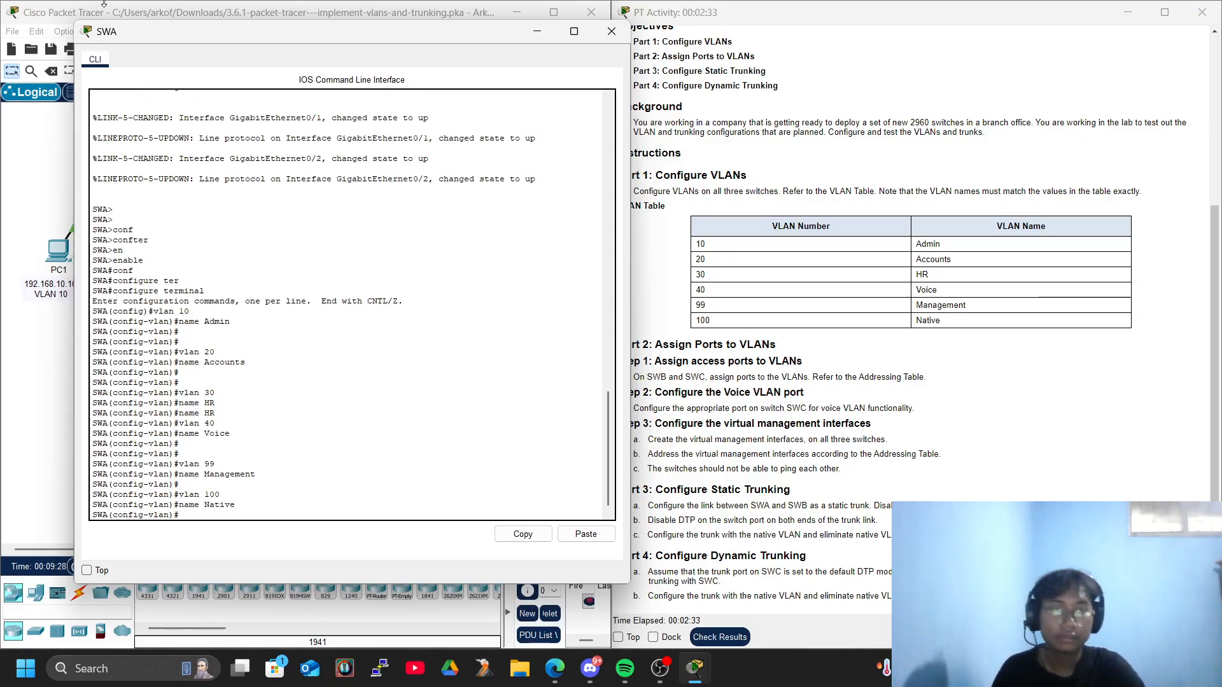
Switch from the SWA console to the command line of SWC and enter privileged EXEC mode.
{"action": "left_click", "coordinate": [612, 31]}
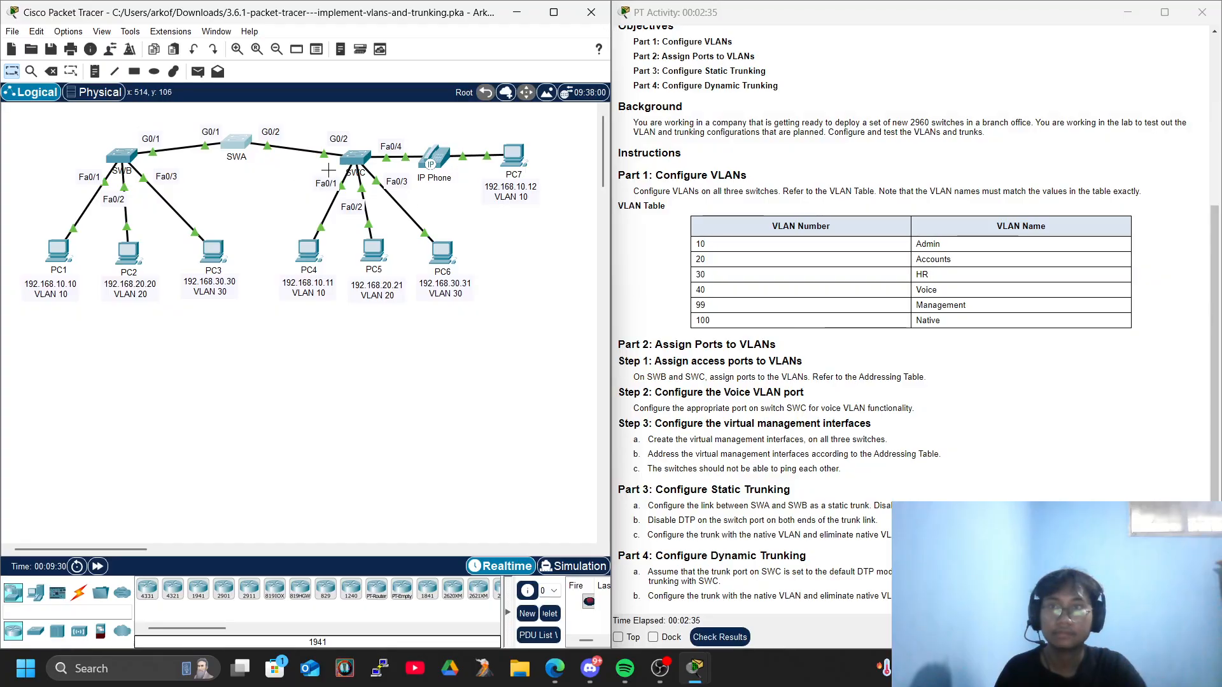
{"action": "left_click", "coordinate": [355, 159]}
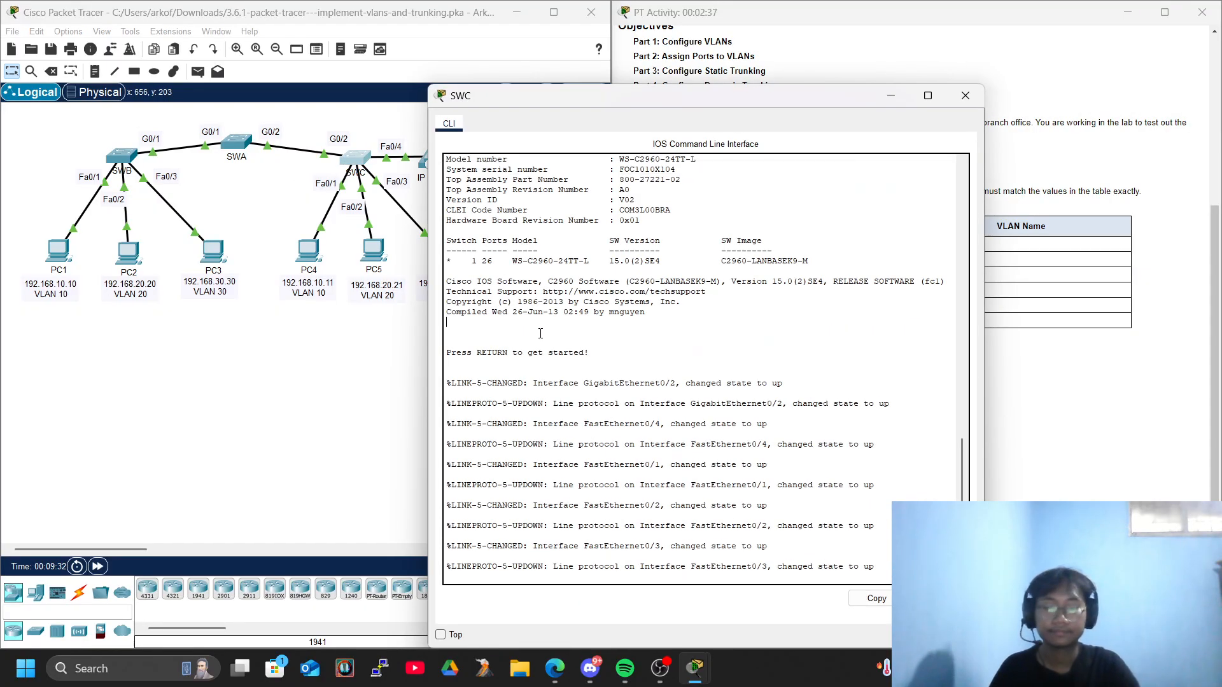
{"action": "key", "text": "Return"}
{"action": "key", "text": "Return"}
{"action": "key", "text": "Return"}
{"action": "key", "text": "Return"}
{"action": "type", "text": "ena"}
{"action": "key", "text": "Tab"}
{"action": "key", "text": "Return"}
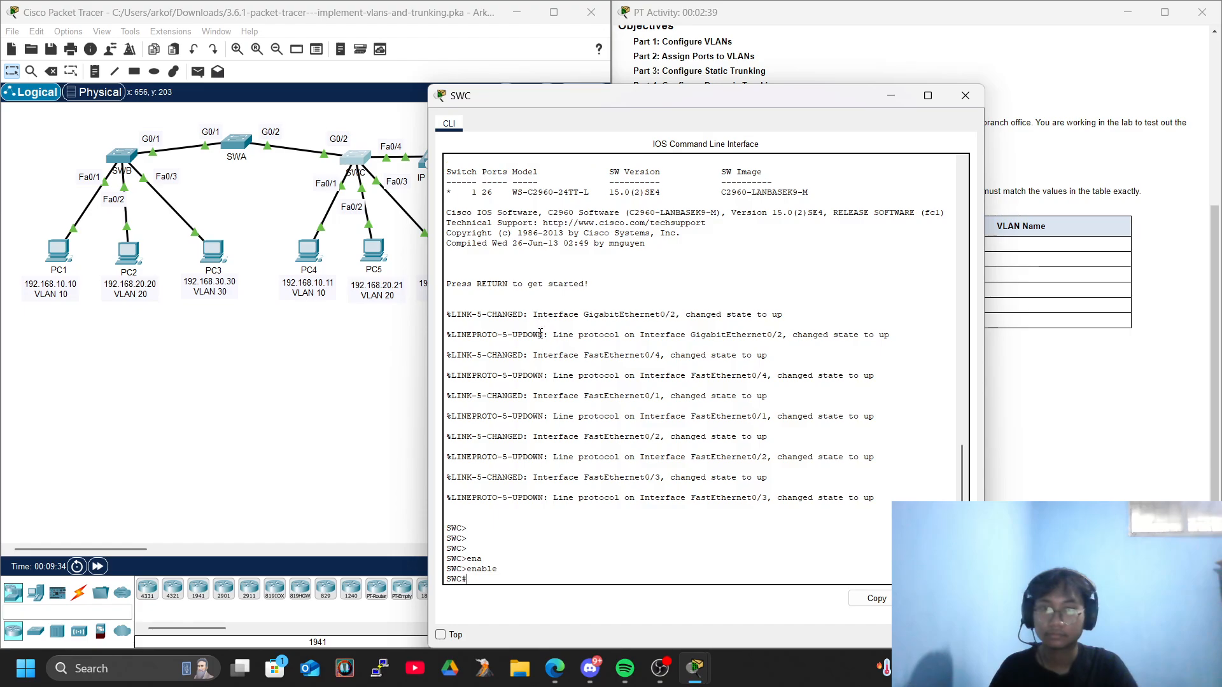
Enter global configuration mode on SWC.
{"action": "type", "text": "conf"}
{"action": "key", "text": "Tab"}
{"action": "type", "text": "ter"}
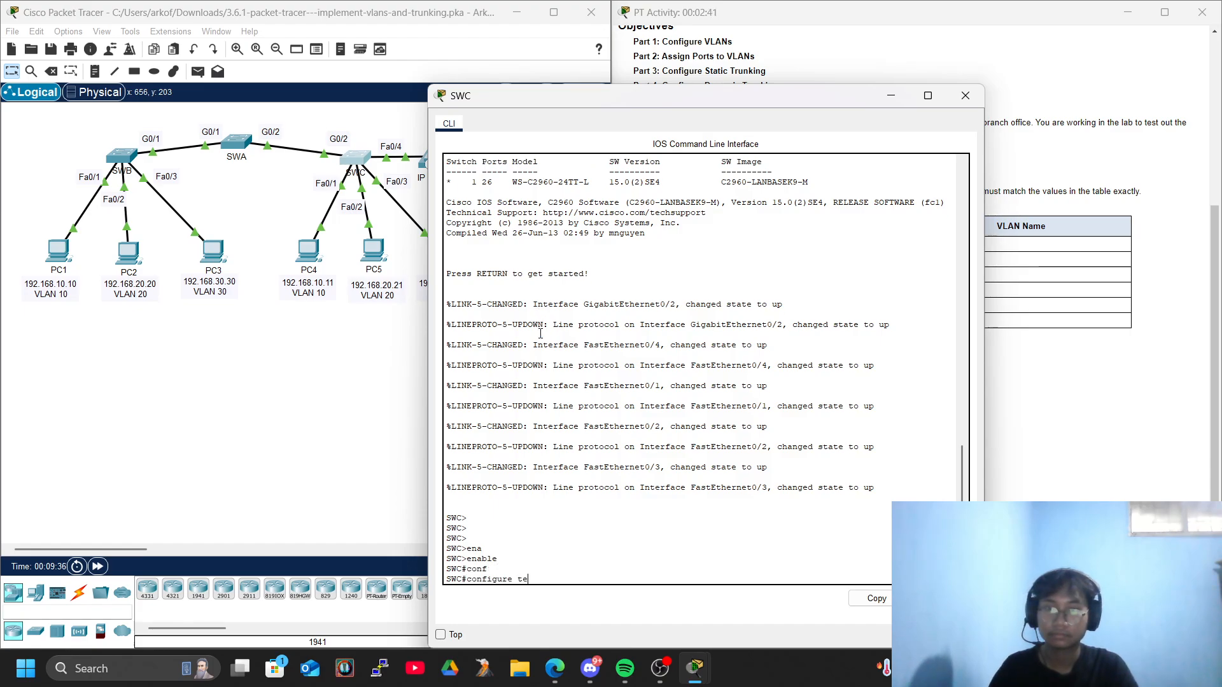
{"action": "key", "text": "Tab"}
{"action": "key", "text": "Return"}
{"action": "key", "text": "Return"}
{"action": "key", "text": "Return"}
{"action": "key", "text": "Return"}
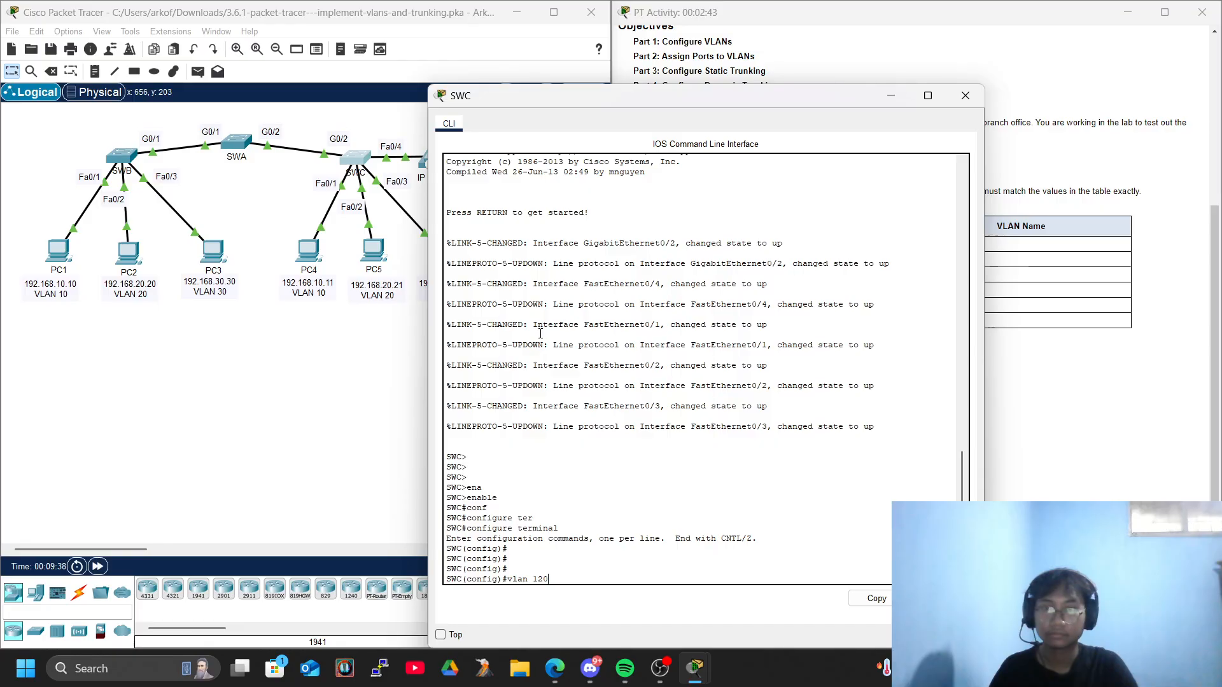
Create VLAN 10 on SWC, name it Admin, and move the console off the VLAN table.
{"action": "type", "text": "vlan 10"}
{"action": "key", "text": "Return"}
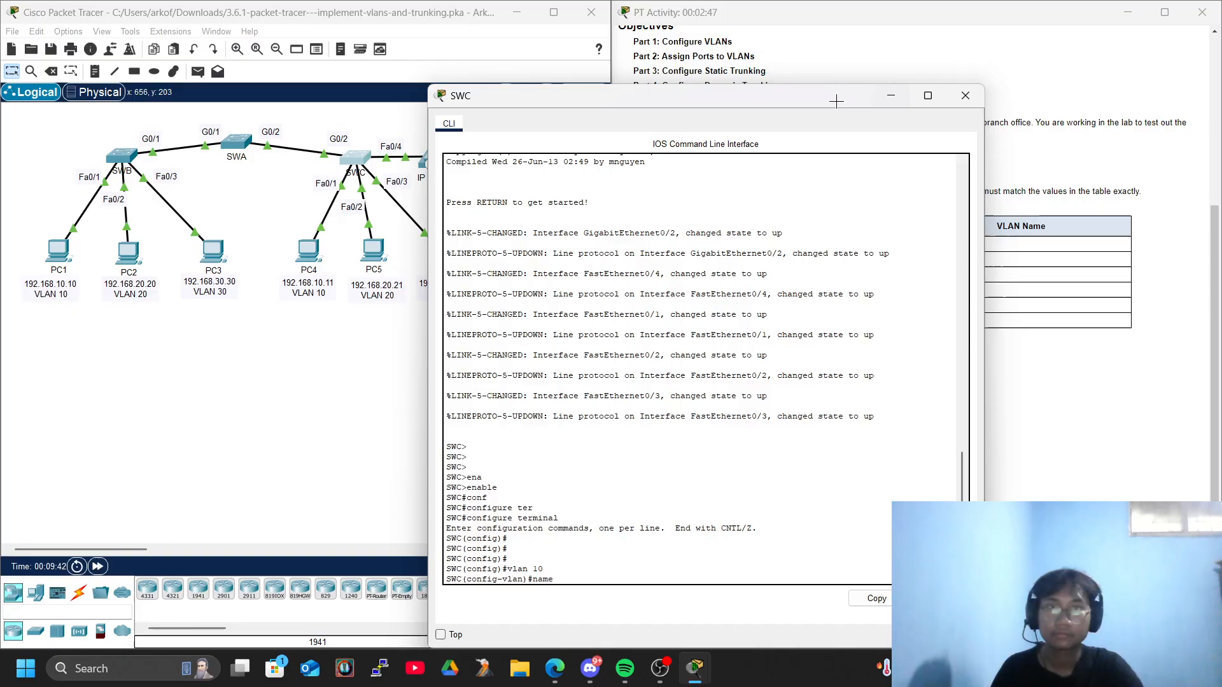
{"action": "left_click_drag", "start_coordinate": [815, 94], "coordinate": [534, 64]}
{"action": "type", "text": "name Admim"}
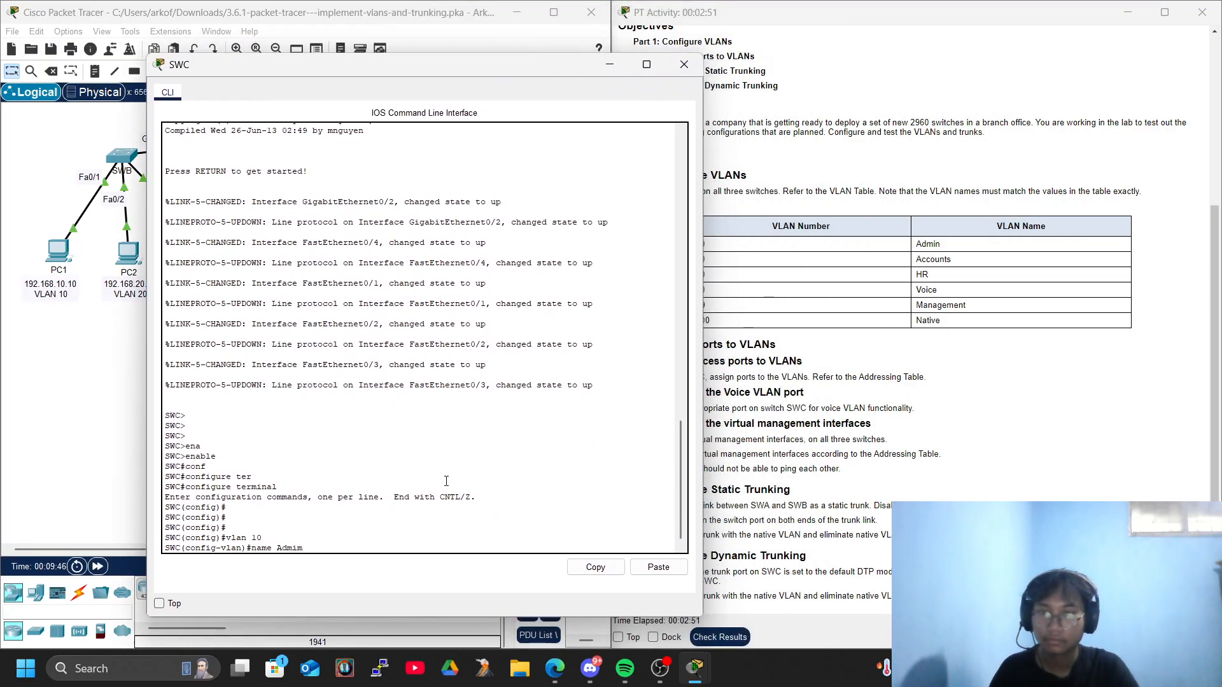
{"action": "type", "text": "n"}
{"action": "key", "text": "Return"}
Create VLAN 20 on SWC and name it Accounts.
{"action": "key", "text": "Return"}
{"action": "type", "text": "vlan 20"}
{"action": "key", "text": "Return"}
{"action": "type", "text": "name Accouints"}
{"action": "key", "text": "BackSpace"}
{"action": "key", "text": "BackSpace"}
{"action": "key", "text": "BackSpace"}
{"action": "key", "text": "BackSpace"}
{"action": "type", "text": "nts"}
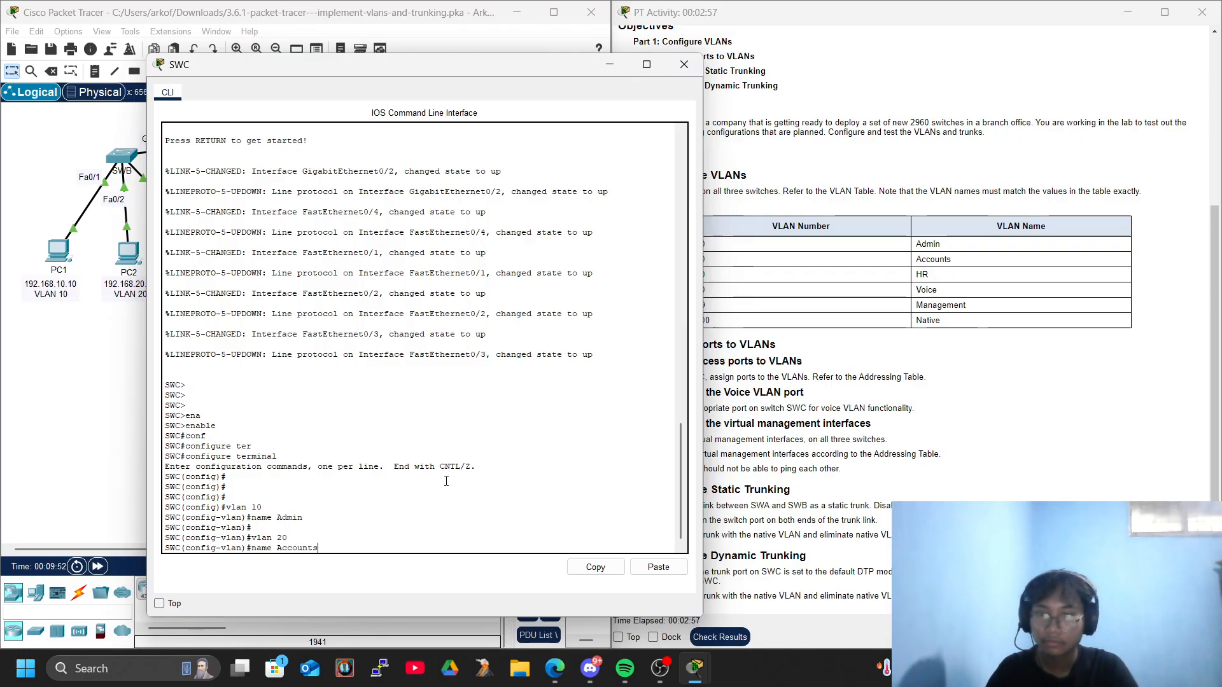
{"action": "key", "text": "Return"}
{"action": "key", "text": "Return"}
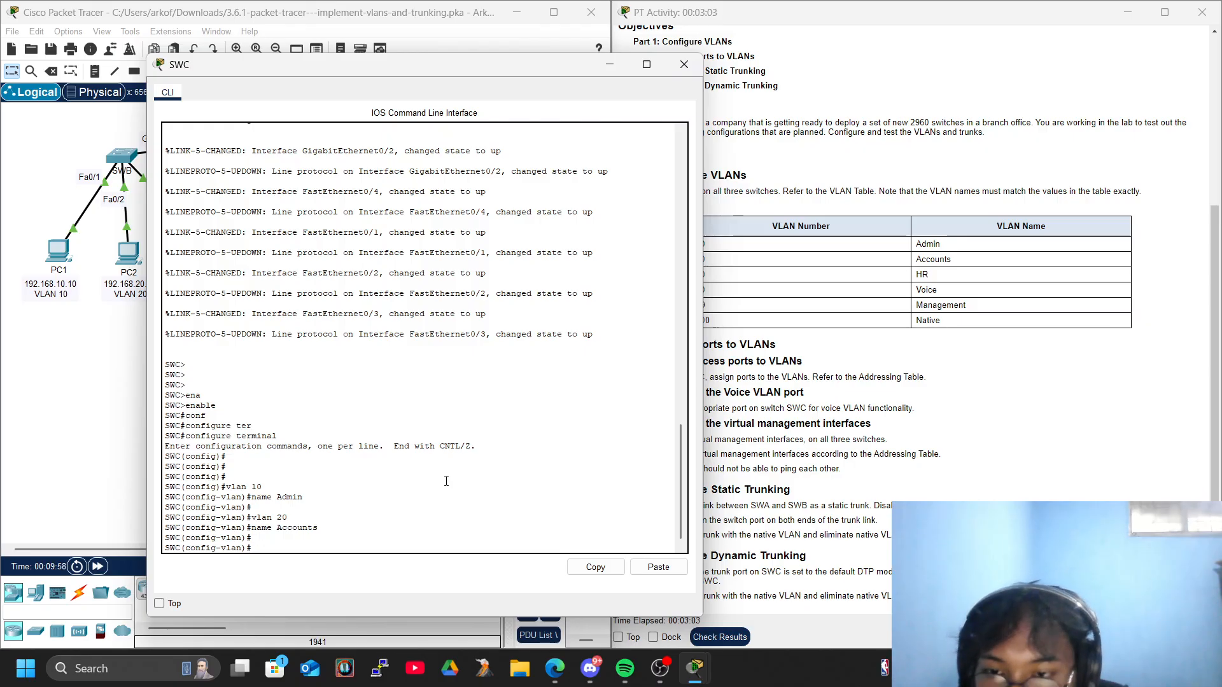
Create VLAN 30 on SWC and name it HR.
{"action": "type", "text": "vlan 30"}
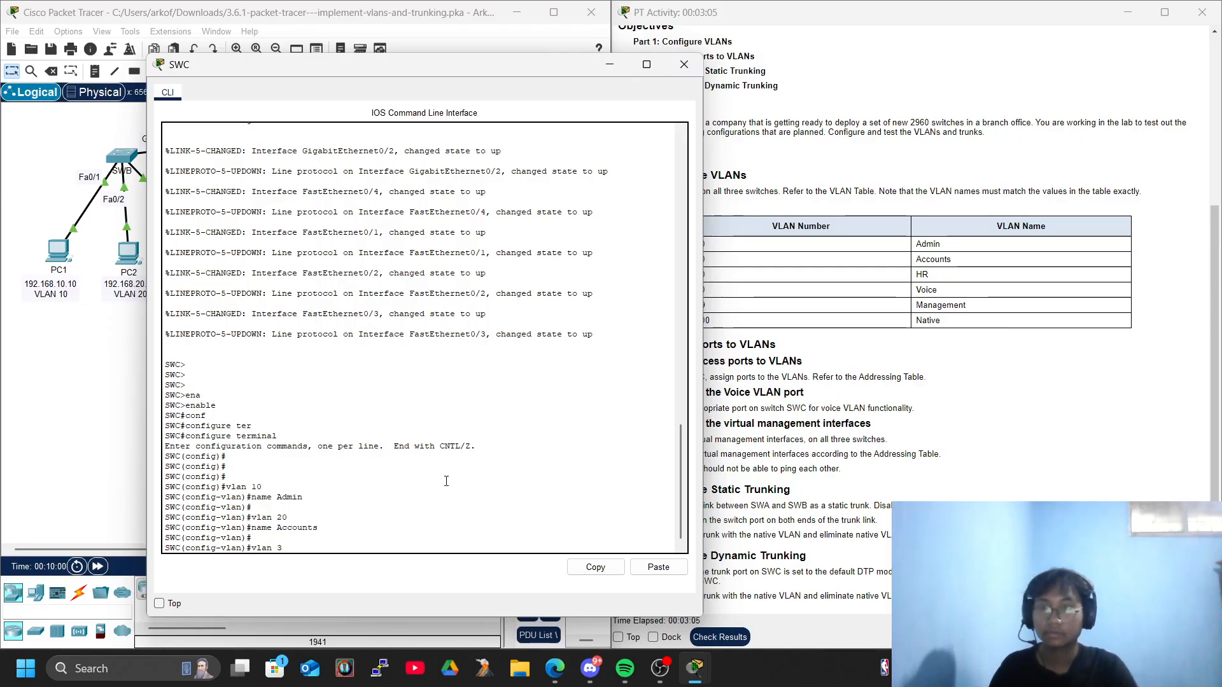
{"action": "key", "text": "Return"}
{"action": "type", "text": "name HR"}
{"action": "key", "text": "Return"}
Create VLAN 40 on SWC and name it Voice.
{"action": "type", "text": "vlan 300"}
{"action": "key", "text": "Return"}
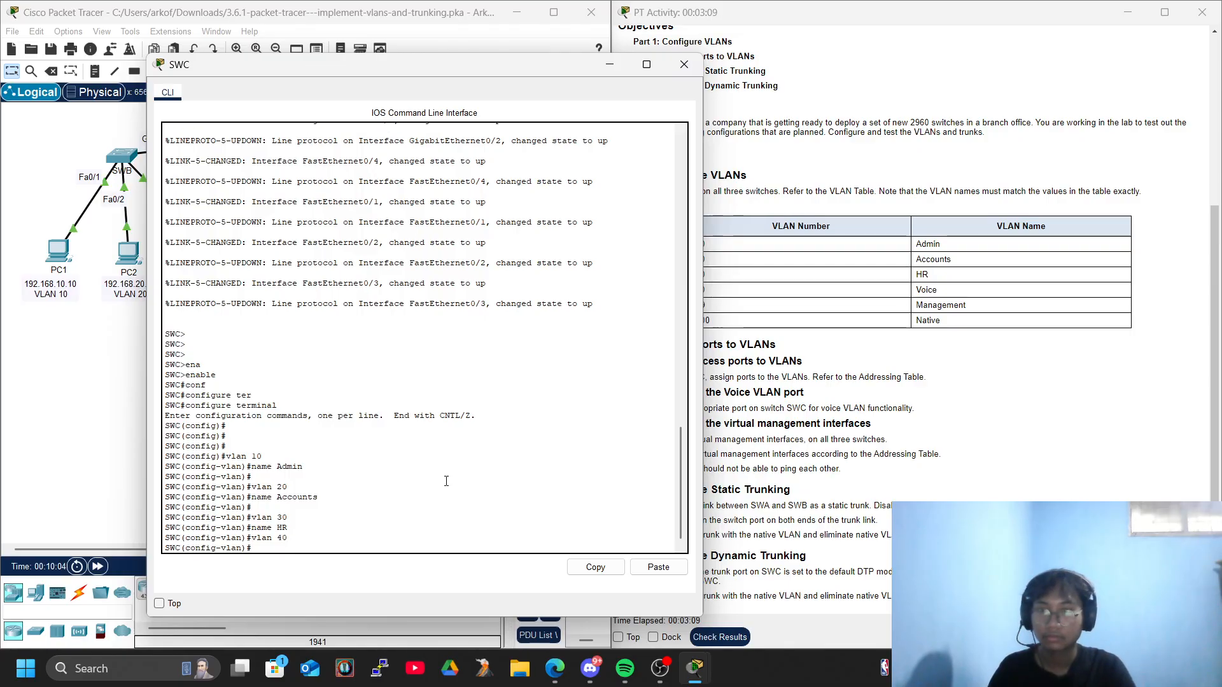
{"action": "type", "text": "name Voice"}
{"action": "key", "text": "Return"}
{"action": "key", "text": "Return"}
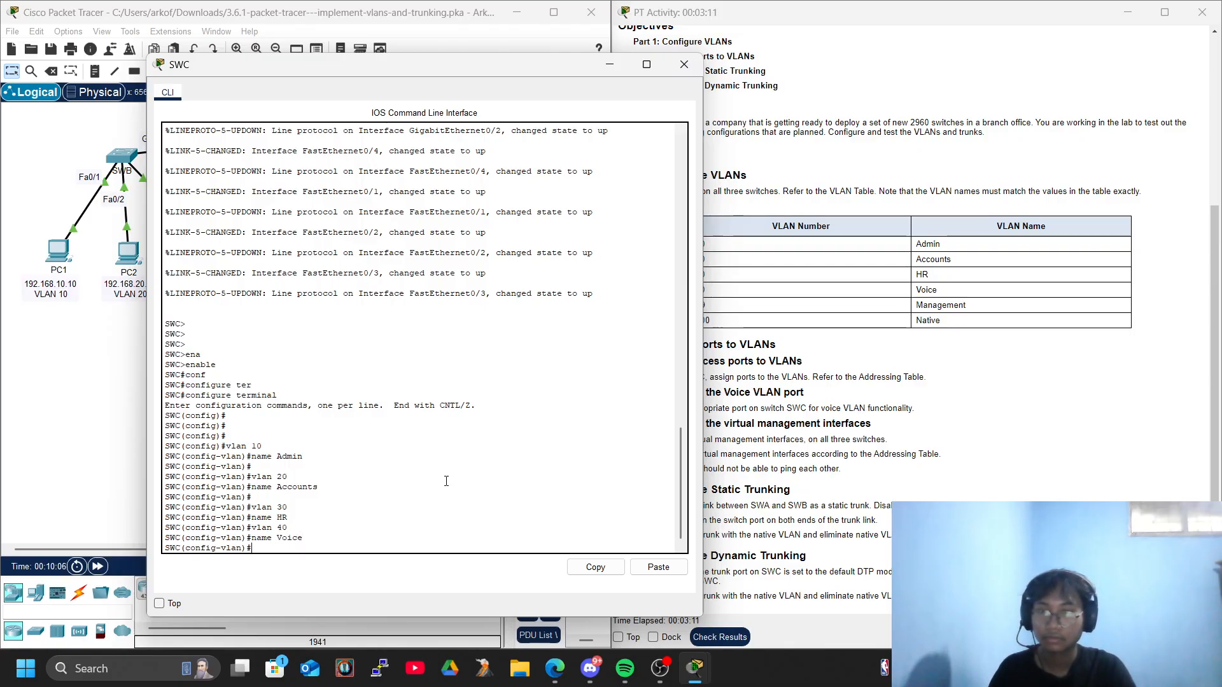
Create VLAN 99 on SWC and name it Management.
{"action": "type", "text": "vlan"}
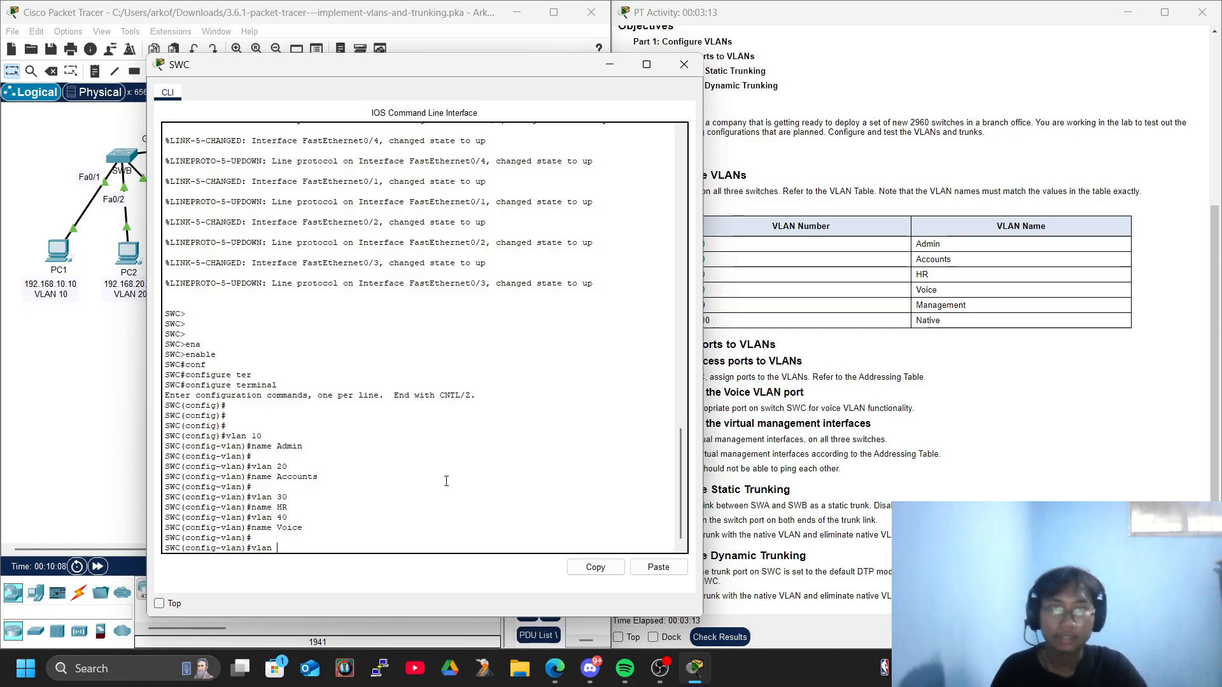
{"action": "type", "text": " 99"}
{"action": "key", "text": "Return"}
{"action": "type", "text": "name Management"}
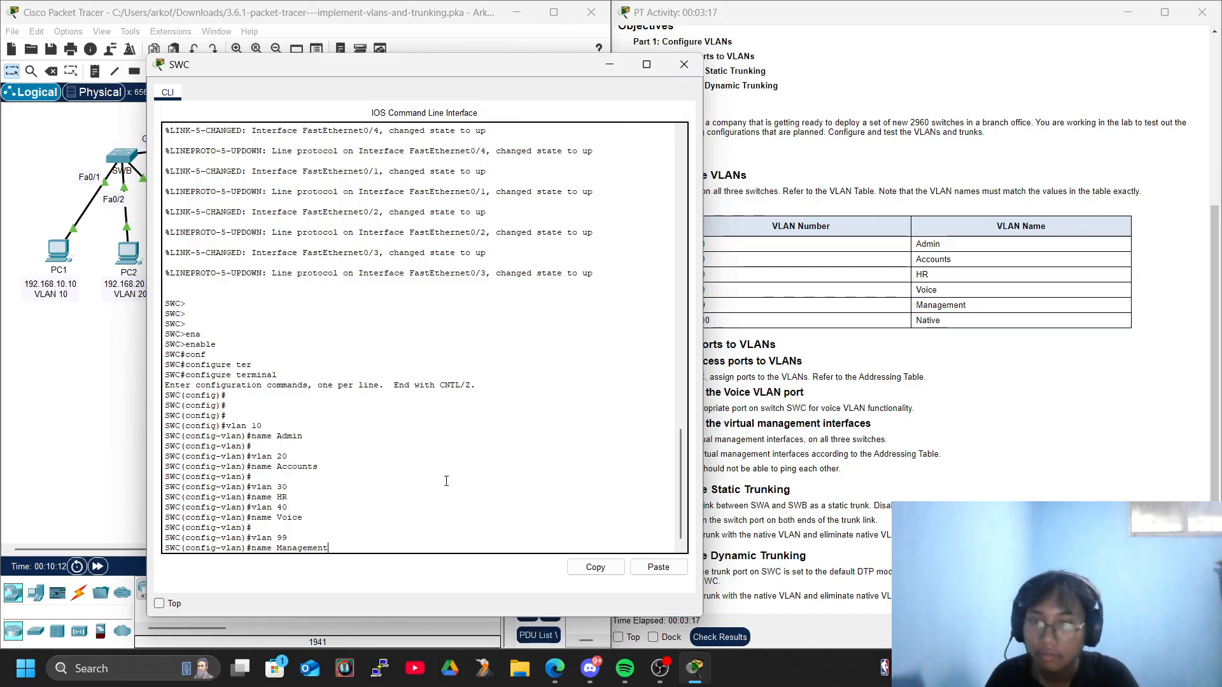
{"action": "key", "text": "Return"}
Create VLAN 100 on SWC and name it Native.
{"action": "type", "text": "vlan 100"}
{"action": "key", "text": "Return"}
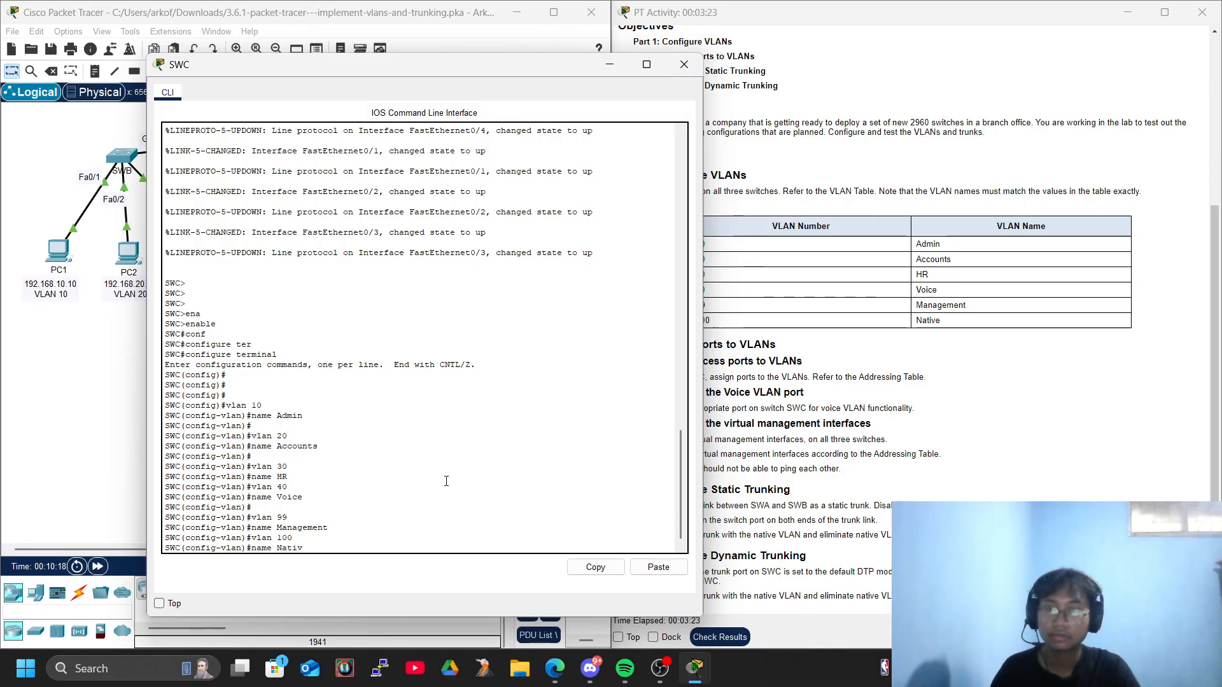
{"action": "key", "text": "Return"}
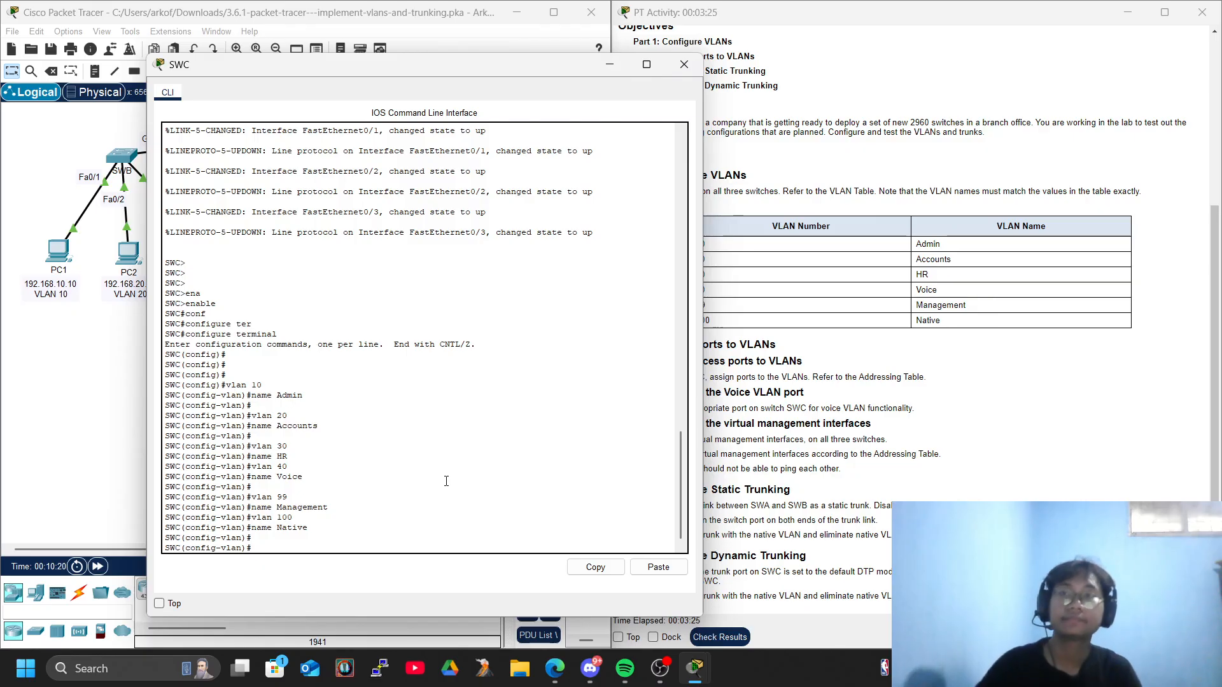
Close the SWC console, consult the Addressing Table, and open the command line of switch SWB.
{"action": "left_click", "coordinate": [687, 64]}
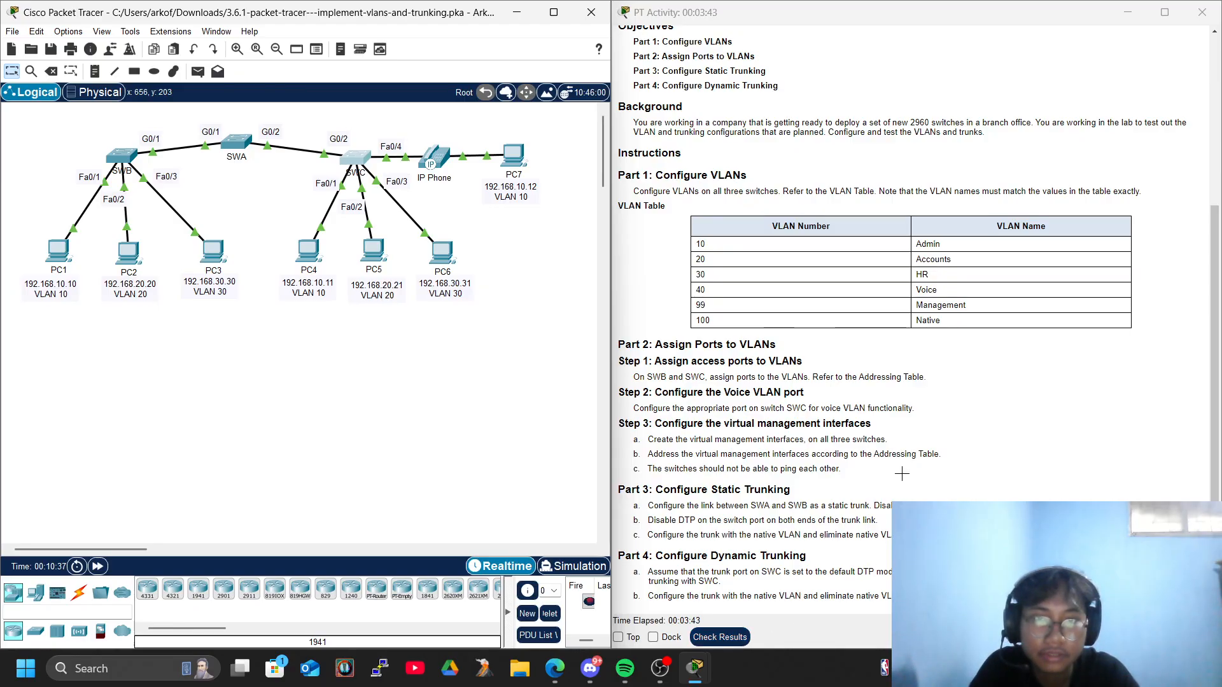
{"action": "scroll", "coordinate": [901, 474], "scroll_direction": "up", "scroll_amount": 4}
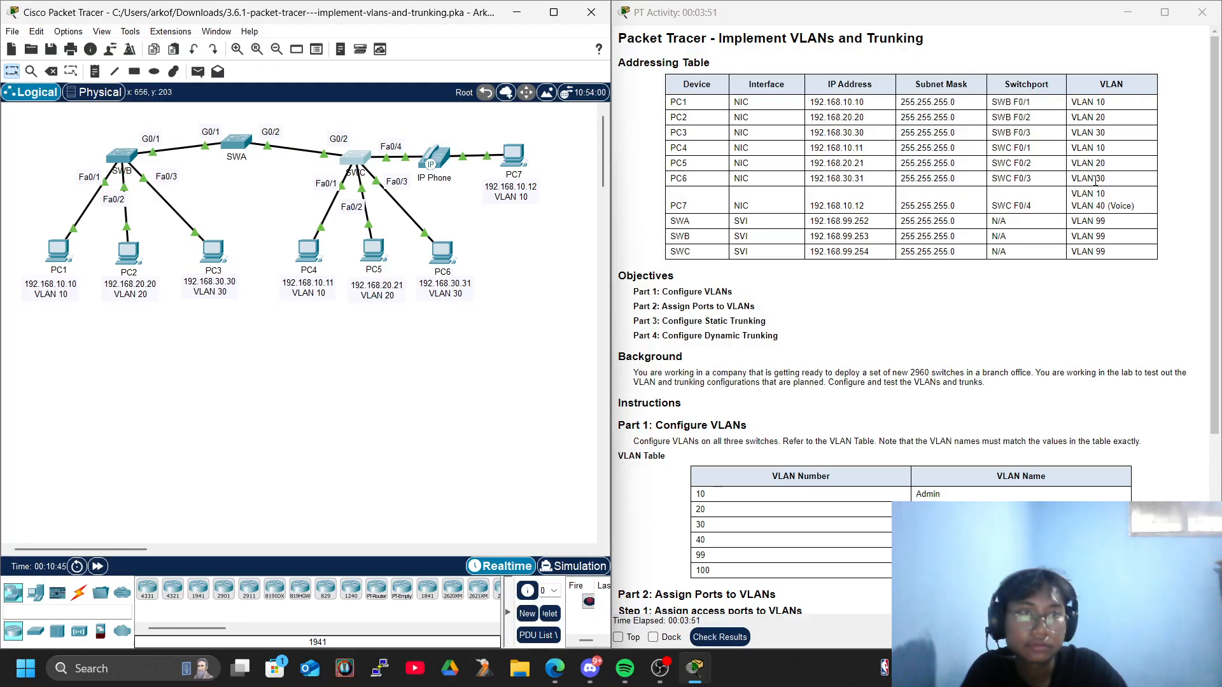
{"action": "left_click", "coordinate": [122, 155]}
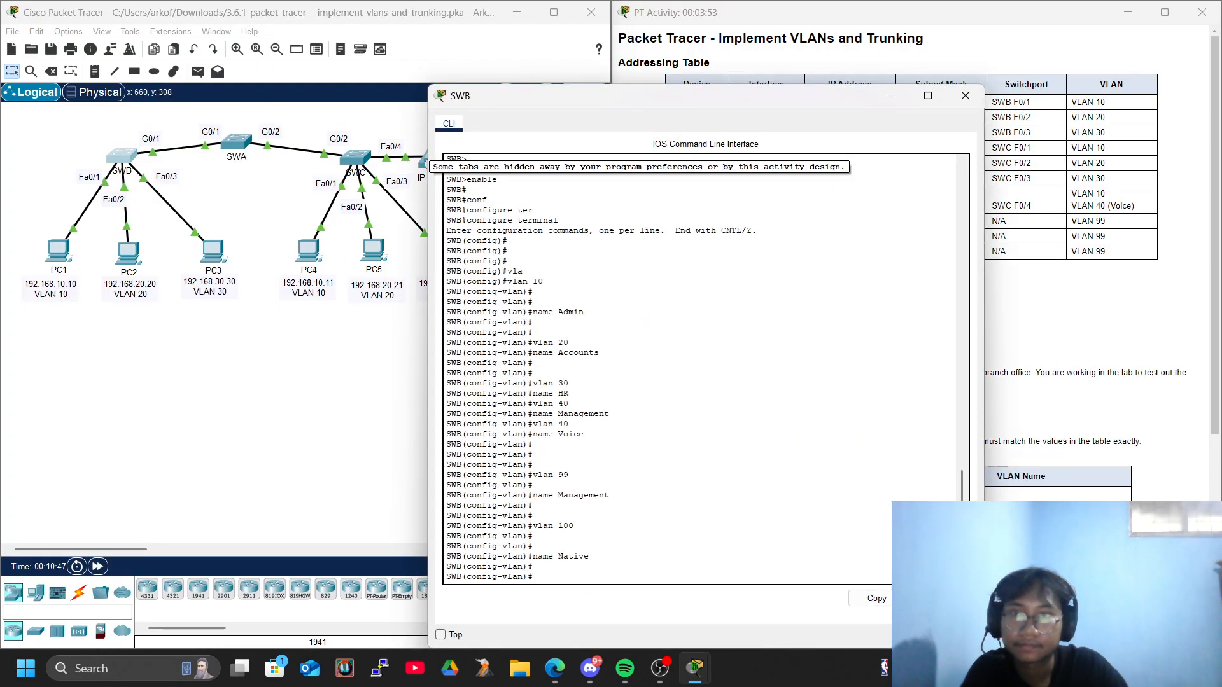
Exit VLAN configuration on SWB back to global configuration mode.
{"action": "type", "text": "\\"}
{"action": "key", "text": "Return"}
{"action": "key", "text": "Return"}
{"action": "key", "text": "Return"}
{"action": "key", "text": "Return"}
{"action": "key", "text": "Return"}
{"action": "key", "text": "Return"}
{"action": "key", "text": "Return"}
{"action": "type", "text": "exi"}
{"action": "key", "text": "Tab"}
Enter interface configuration mode for FastEthernet 0/1 on SWB.
{"action": "key", "text": "Return"}
{"action": "key", "text": "Return"}
{"action": "key", "text": "Return"}
{"action": "key", "text": "Return"}
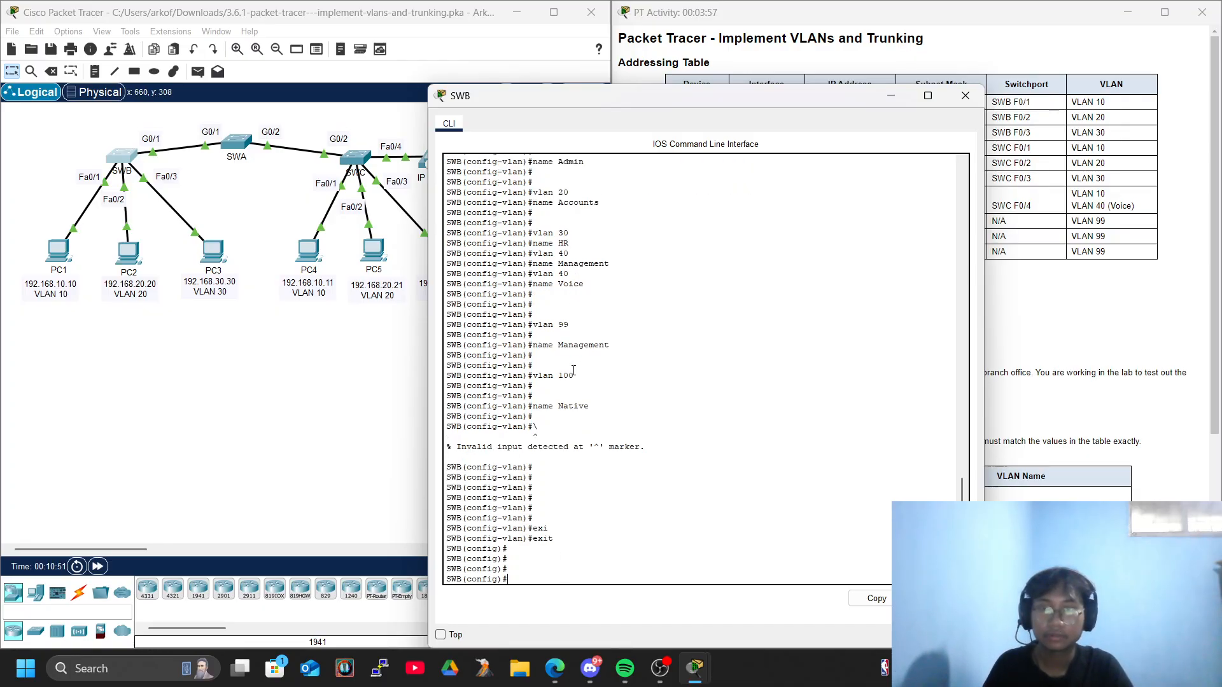
{"action": "type", "text": "inter"}
{"action": "key", "text": "Tab"}
{"action": "type", "text": "vl"}
{"action": "key", "text": "Tab"}
{"action": "type", "text": "10"}
{"action": "key", "text": "BackSpace"}
{"action": "key", "text": "BackSpace"}
{"action": "key", "text": "BackSpace"}
{"action": "key", "text": "BackSpace"}
{"action": "key", "text": "BackSpace"}
{"action": "key", "text": "BackSpace"}
{"action": "key", "text": "BackSpace"}
{"action": "key", "text": "BackSpace"}
{"action": "key", "text": "BackSpace"}
{"action": "key", "text": "BackSpace"}
{"action": "key", "text": "BackSpace"}
{"action": "key", "text": "BackSpace"}
{"action": "key", "text": "BackSpace"}
{"action": "key", "text": "BackSpace"}
{"action": "key", "text": "BackSpace"}
{"action": "type", "text": "nter"}
{"action": "key", "text": "Tab"}
{"action": "type", "text": "fas"}
{"action": "key", "text": "Tab"}
{"action": "type", "text": "0/1"}
Set FastEthernet 0/1 on SWB to switchport access mode.
{"action": "key", "text": "Return"}
{"action": "key", "text": "Return"}
{"action": "key", "text": "Return"}
{"action": "key", "text": "Return"}
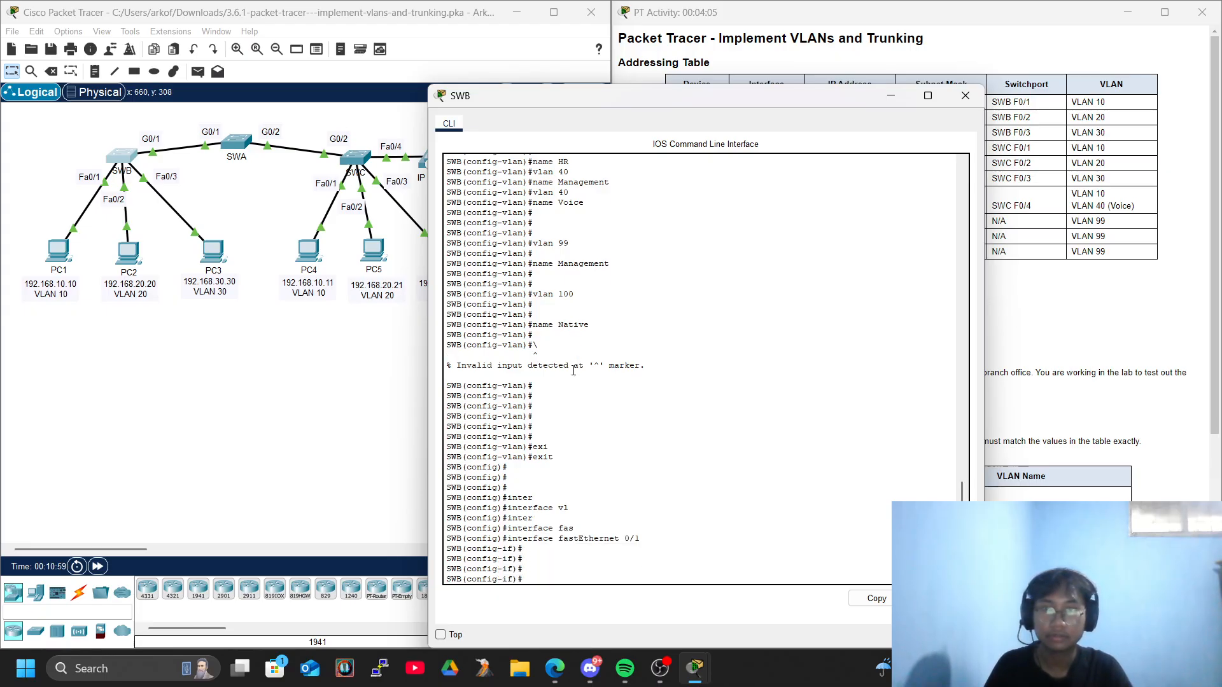
{"action": "type", "text": "swi"}
{"action": "key", "text": "Tab"}
{"action": "type", "text": "mod"}
{"action": "key", "text": "Tab"}
{"action": "type", "text": "acc"}
{"action": "key", "text": "Tab"}
Assign FastEthernet 0/1 on SWB to access VLAN 10.
{"action": "key", "text": "Return"}
{"action": "type", "text": "swi"}
{"action": "key", "text": "Tab"}
{"action": "type", "text": "acc"}
{"action": "key", "text": "Tab"}
{"action": "type", "text": "vl"}
{"action": "key", "text": "Tab"}
{"action": "type", "text": "10"}
Exit FastEthernet 0/1 interface configuration on SWB back to global configuration mode.
{"action": "key", "text": "Return"}
{"action": "key", "text": "Return"}
{"action": "key", "text": "Return"}
{"action": "key", "text": "Return"}
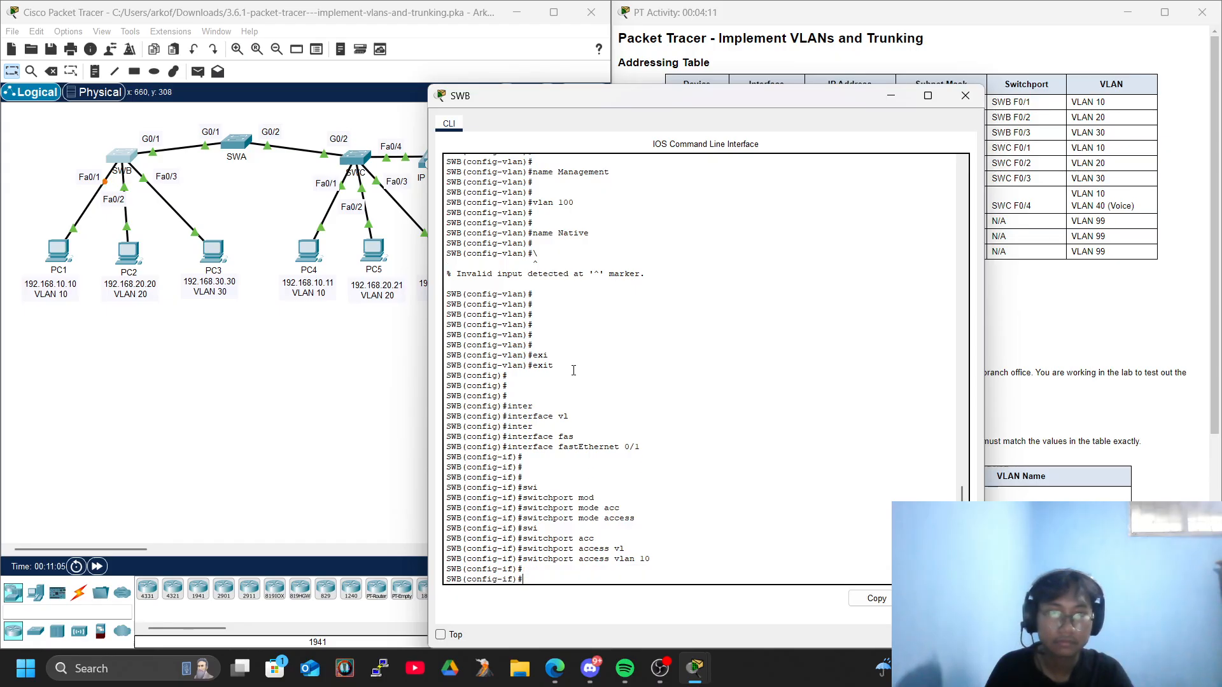
{"action": "type", "text": "exi"}
{"action": "key", "text": "Tab"}
{"action": "key", "text": "Return"}
{"action": "key", "text": "Return"}
Enter interface configuration mode for FastEthernet 0/2 on SWB.
{"action": "type", "text": "inter"}
{"action": "key", "text": "Tab"}
{"action": "type", "text": "r"}
{"action": "key", "text": "Tab"}
{"action": "key", "text": "BackSpace"}
{"action": "key", "text": "BackSpace"}
{"action": "key", "text": "BackSpace"}
{"action": "key", "text": "BackSpace"}
{"action": "key", "text": "BackSpace"}
{"action": "key", "text": "BackSpace"}
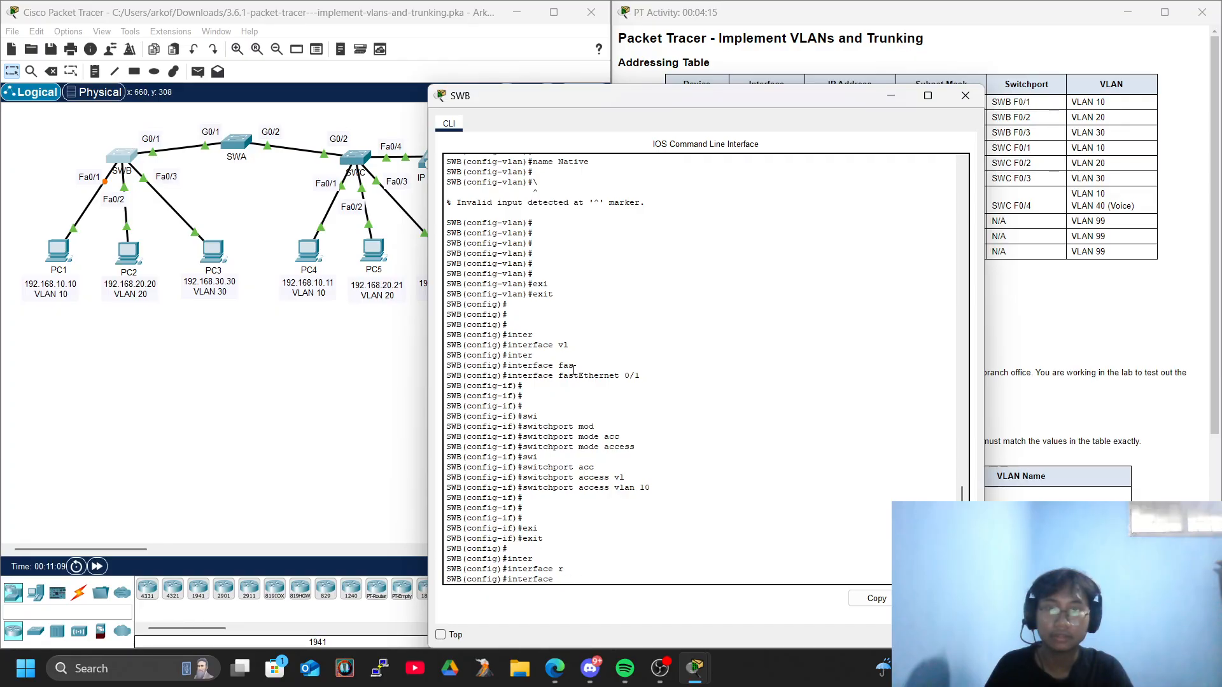
{"action": "type", "text": "fastEthernet 0/2"}
{"action": "key", "text": "Tab"}
{"action": "type", "text": "0"}
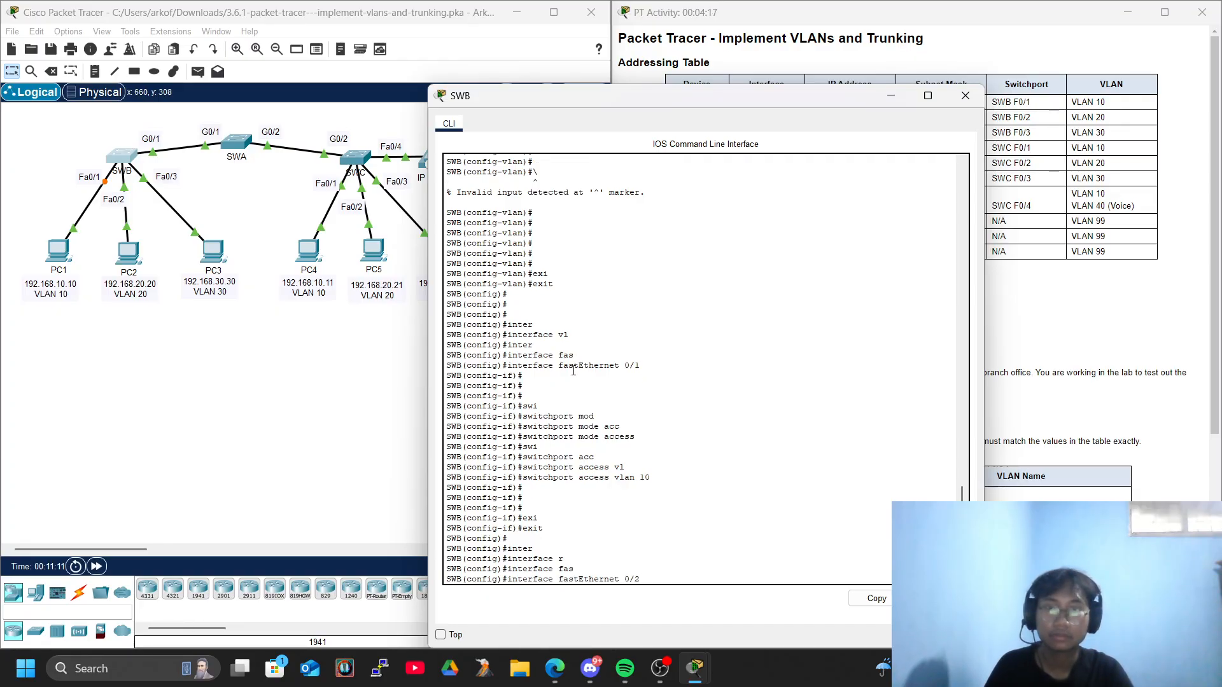
{"action": "type", "text": "/2"}
{"action": "key", "text": "Return"}
{"action": "key", "text": "Return"}
{"action": "key", "text": "Return"}
{"action": "key", "text": "Return"}
Set FastEthernet 0/2 on SWB to switchport access mode.
{"action": "type", "text": "swi"}
{"action": "key", "text": "Tab"}
{"action": "type", "text": "mod"}
{"action": "key", "text": "Tab"}
{"action": "type", "text": "acc"}
{"action": "key", "text": "Tab"}
{"action": "key", "text": "Return"}
Assign FastEthernet 0/2 on SWB to access VLAN 20.
{"action": "type", "text": "swi"}
{"action": "key", "text": "Tab"}
{"action": "type", "text": "acc"}
{"action": "key", "text": "Tab"}
{"action": "type", "text": "vl"}
{"action": "key", "text": "Tab"}
{"action": "type", "text": "20"}
{"action": "key", "text": "Return"}
{"action": "key", "text": "Return"}
{"action": "key", "text": "Return"}
{"action": "key", "text": "Return"}
{"action": "key", "text": "Return"}
Exit the FastEthernet 0/2 configuration on SWB and enter interface configuration mode for FastEthernet 0/3.
{"action": "type", "text": "exi"}
{"action": "key", "text": "Tab"}
{"action": "key", "text": "Return"}
{"action": "type", "text": "inter"}
{"action": "key", "text": "Tab"}
{"action": "type", "text": "fas"}
{"action": "key", "text": "Tab"}
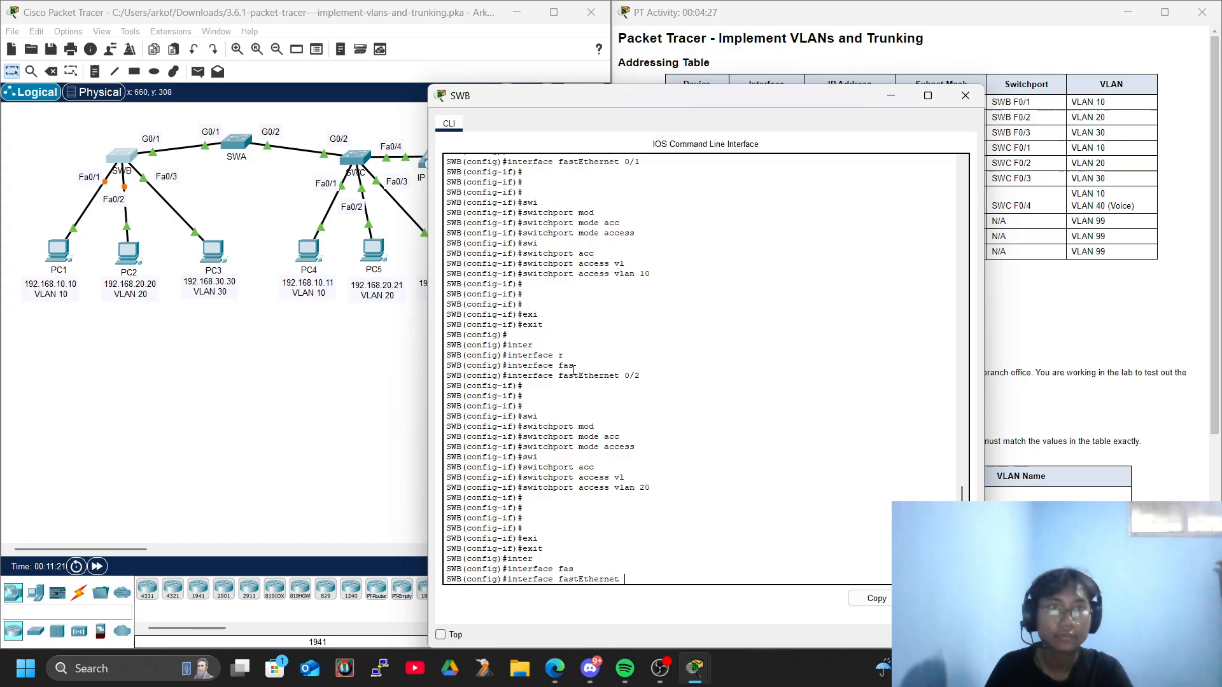
{"action": "type", "text": "0/3"}
{"action": "key", "text": "Return"}
{"action": "key", "text": "Return"}
{"action": "key", "text": "Return"}
{"action": "key", "text": "Return"}
{"action": "key", "text": "Return"}
Set FastEthernet 0/3 on SWB to switchport access mode.
{"action": "type", "text": "swi"}
{"action": "key", "text": "Tab"}
{"action": "type", "text": "mod"}
{"action": "key", "text": "Tab"}
{"action": "type", "text": "acc"}
{"action": "key", "text": "Tab"}
{"action": "key", "text": "Return"}
Assign FastEthernet 0/3 on SWB to access VLAN 30.
{"action": "type", "text": "swi"}
{"action": "key", "text": "Tab"}
{"action": "type", "text": "acc"}
{"action": "key", "text": "Tab"}
{"action": "type", "text": "vl"}
{"action": "key", "text": "Tab"}
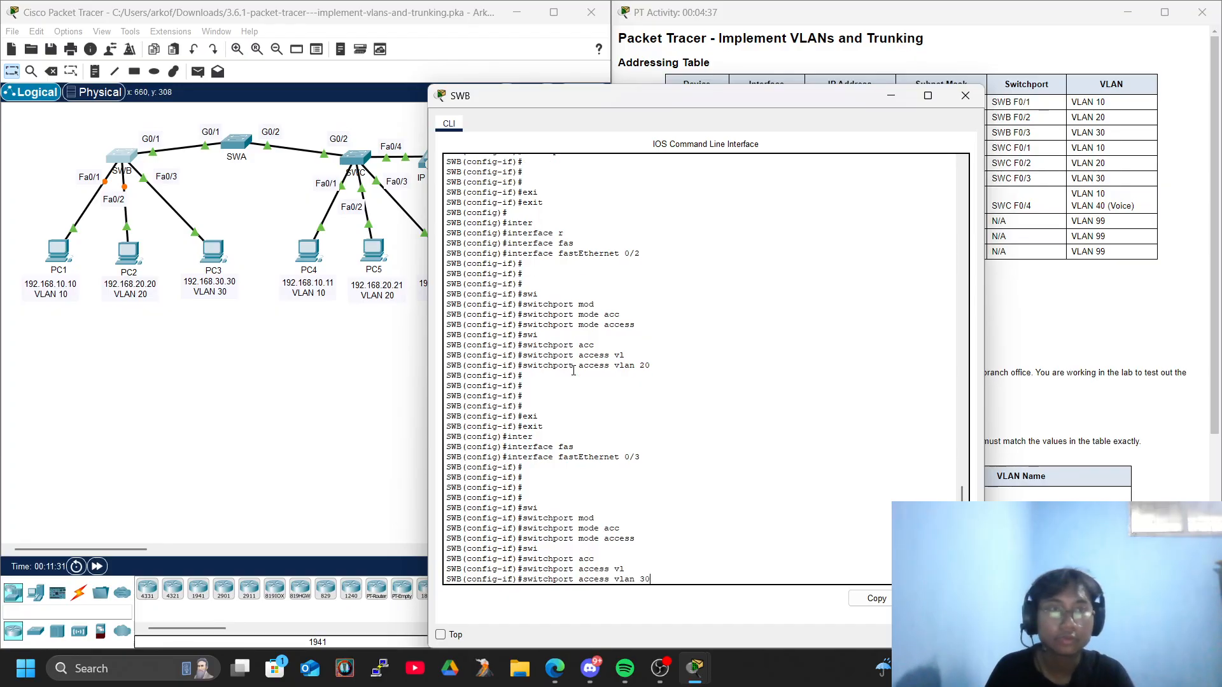
{"action": "key", "text": "Return"}
{"action": "key", "text": "Return"}
{"action": "key", "text": "Return"}
{"action": "key", "text": "Return"}
{"action": "key", "text": "Return"}
{"action": "key", "text": "Return"}
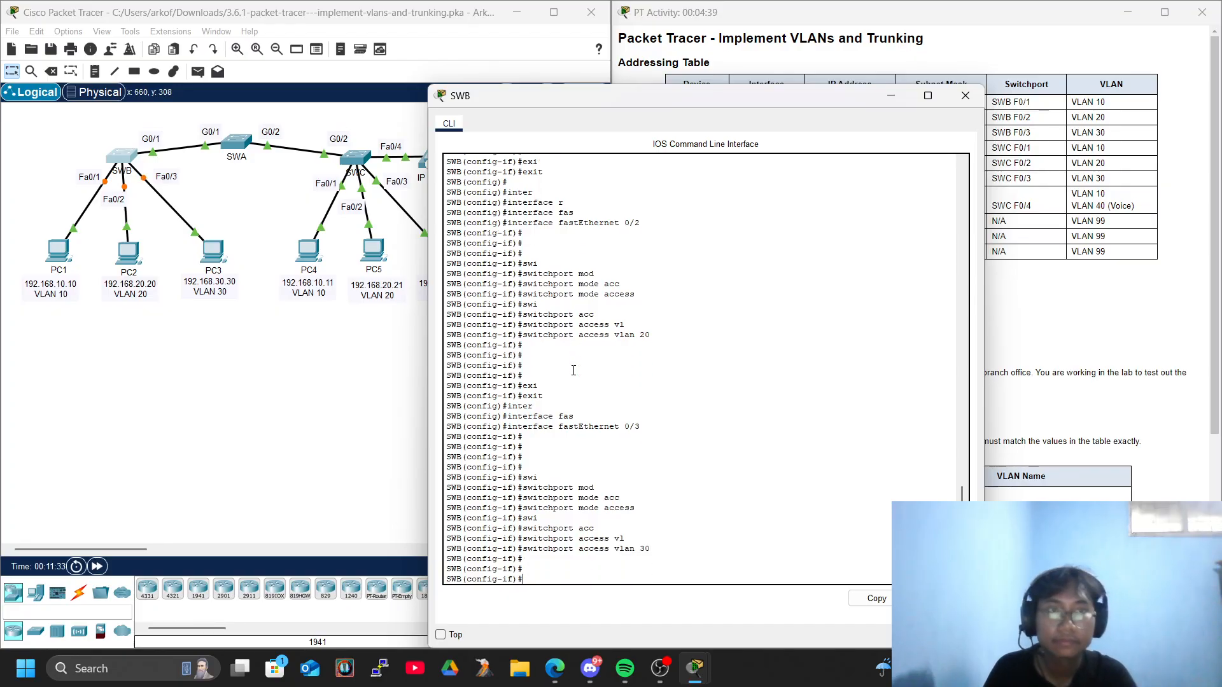
Exit FastEthernet 0/3 interface configuration to global configuration mode and close the SWB command line window.
{"action": "type", "text": "eix"}
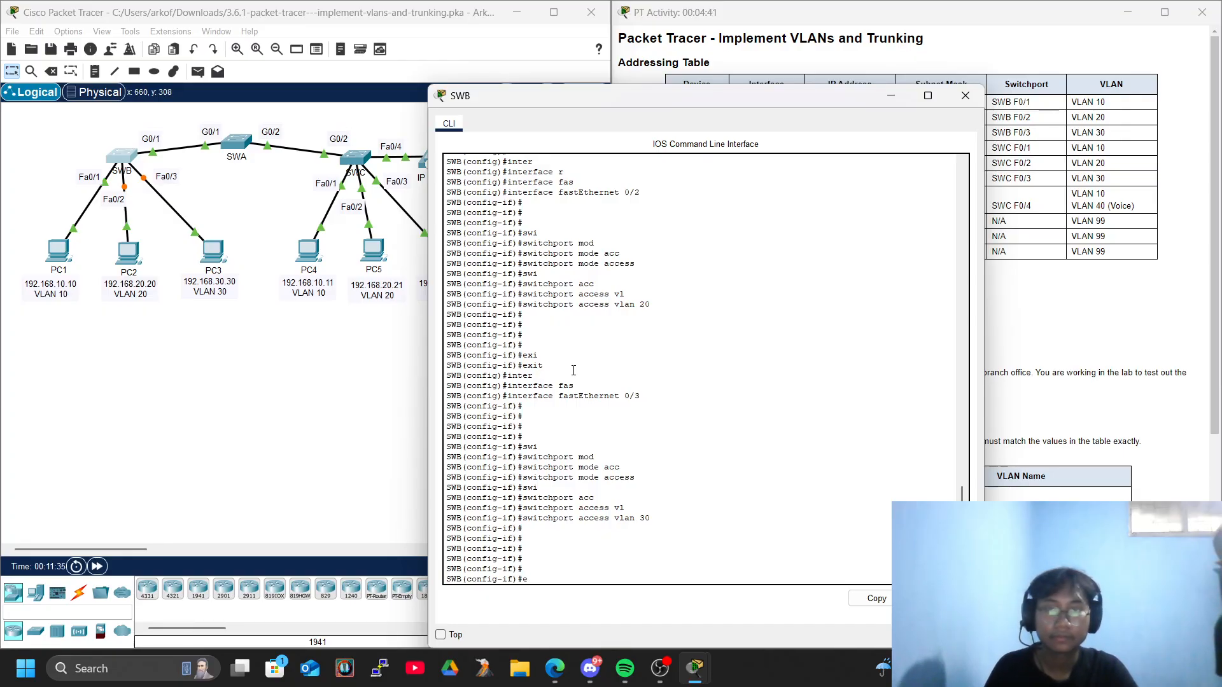
{"action": "key", "text": "Tab"}
{"action": "key", "text": "BackSpace"}
{"action": "key", "text": "BackSpace"}
{"action": "key", "text": "BackSpace"}
{"action": "type", "text": "exi"}
{"action": "key", "text": "Tab"}
{"action": "key", "text": "Return"}
{"action": "key", "text": "Return"}
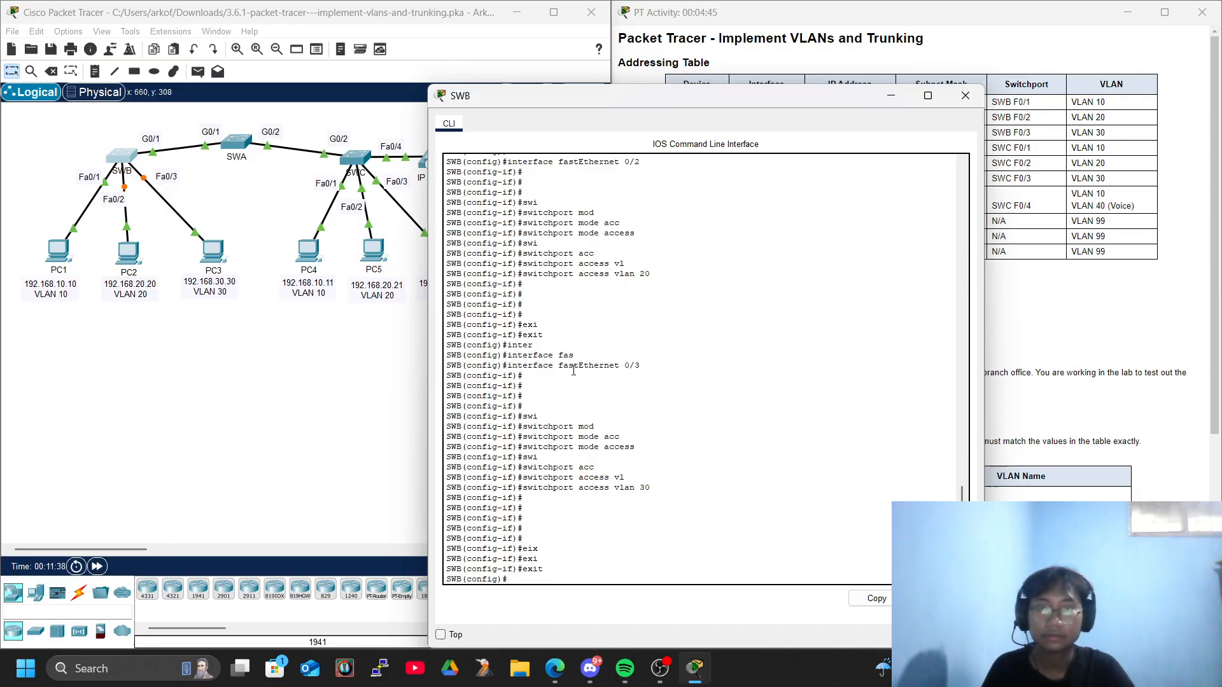
{"action": "left_click", "coordinate": [966, 95]}
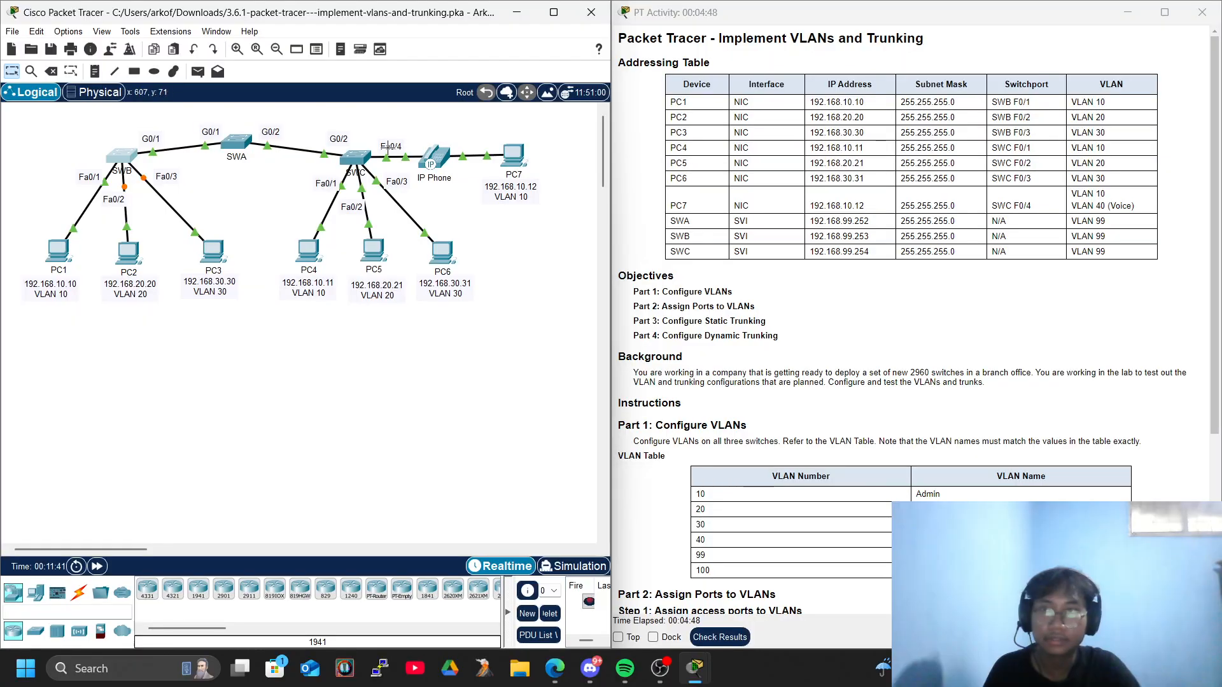
Open the SWC command line and exit VLAN configuration back to global configuration mode.
{"action": "left_click", "coordinate": [355, 157]}
{"action": "key", "text": "Return"}
{"action": "key", "text": "Return"}
{"action": "key", "text": "Return"}
{"action": "type", "text": "exi"}
{"action": "key", "text": "Tab"}
{"action": "key", "text": "Return"}
{"action": "key", "text": "Return"}
{"action": "key", "text": "Return"}
{"action": "key", "text": "Return"}
{"action": "key", "text": "Return"}
Enter interface configuration mode for FastEthernet 0/1 on SWC.
{"action": "type", "text": "inter"}
{"action": "key", "text": "Tab"}
{"action": "type", "text": "fas"}
{"action": "key", "text": "Tab"}
{"action": "type", "text": "0/1"}
{"action": "key", "text": "Return"}
{"action": "key", "text": "Return"}
{"action": "key", "text": "Return"}
{"action": "key", "text": "Return"}
Set FastEthernet 0/1 on SWC to switchport access mode.
{"action": "type", "text": "swi"}
{"action": "key", "text": "Tab"}
{"action": "type", "text": "mod"}
{"action": "key", "text": "Tab"}
{"action": "type", "text": "ac"}
{"action": "key", "text": "Tab"}
{"action": "key", "text": "Return"}
Assign FastEthernet 0/1 on SWC to access VLAN 10.
{"action": "type", "text": "swi"}
{"action": "key", "text": "Tab"}
{"action": "type", "text": "acc"}
{"action": "key", "text": "Tab"}
{"action": "type", "text": "vl"}
{"action": "key", "text": "Tab"}
{"action": "type", "text": "10"}
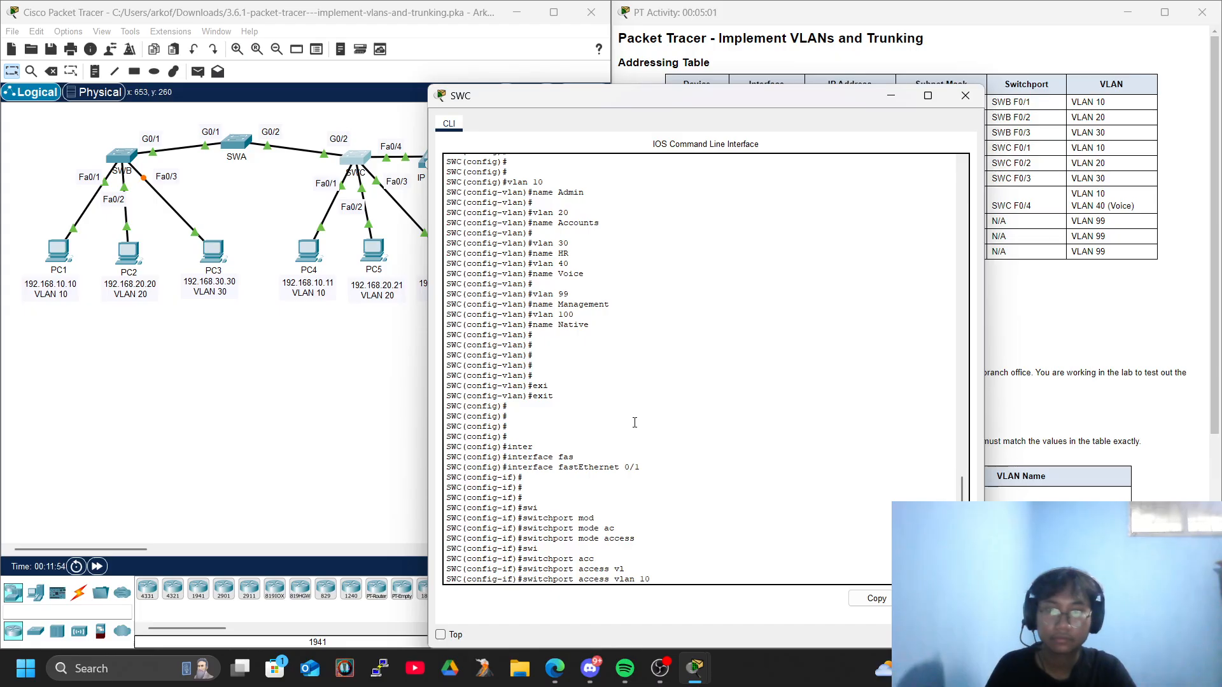
{"action": "key", "text": "Return"}
{"action": "key", "text": "Return"}
{"action": "key", "text": "Return"}
Exit FastEthernet 0/1 interface configuration on SWC back to global configuration mode.
{"action": "type", "text": "exi"}
{"action": "key", "text": "Tab"}
{"action": "key", "text": "Return"}
{"action": "type", "text": "swi"}
{"action": "key", "text": "Tab"}
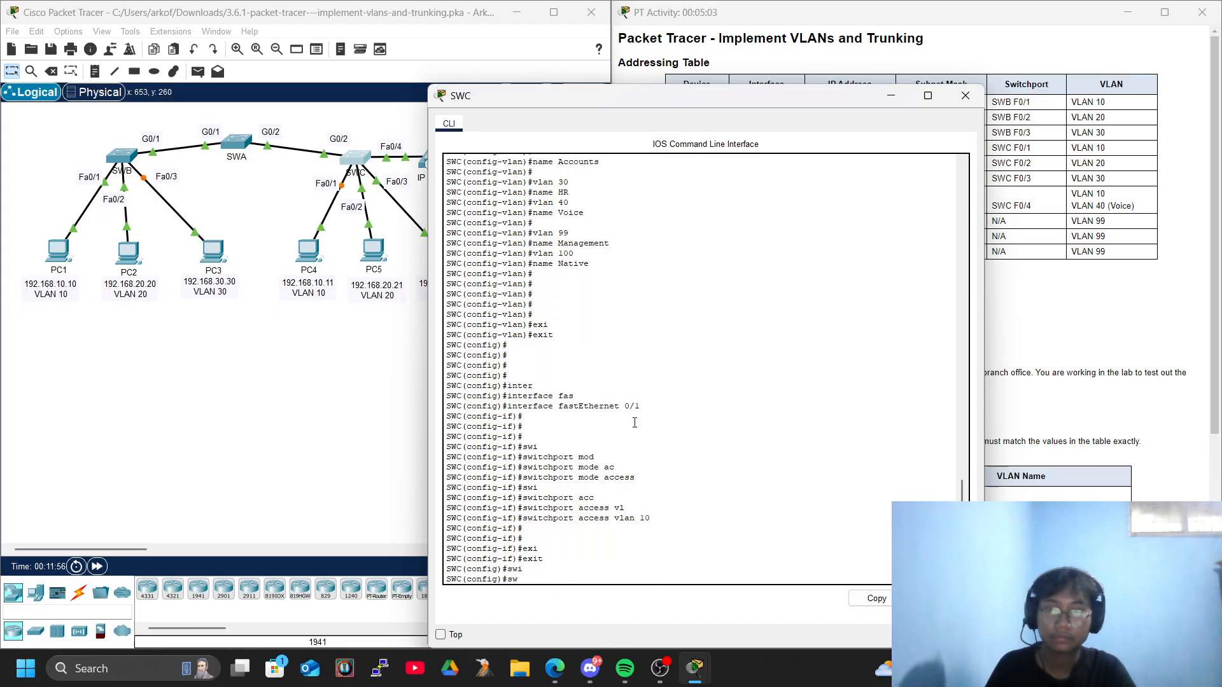
{"action": "type", "text": "fas"}
{"action": "key", "text": "Tab"}
{"action": "key", "text": "BackSpace"}
{"action": "key", "text": "BackSpace"}
{"action": "key", "text": "BackSpace"}
{"action": "type", "text": "itnere"}
{"action": "key", "text": "Tab"}
{"action": "key", "text": "BackSpace"}
{"action": "key", "text": "BackSpace"}
{"action": "key", "text": "BackSpace"}
Enter interface configuration mode for FastEthernet 0/2 on SWC.
{"action": "type", "text": "inter"}
{"action": "key", "text": "Tab"}
{"action": "type", "text": "fas"}
{"action": "key", "text": "Tab"}
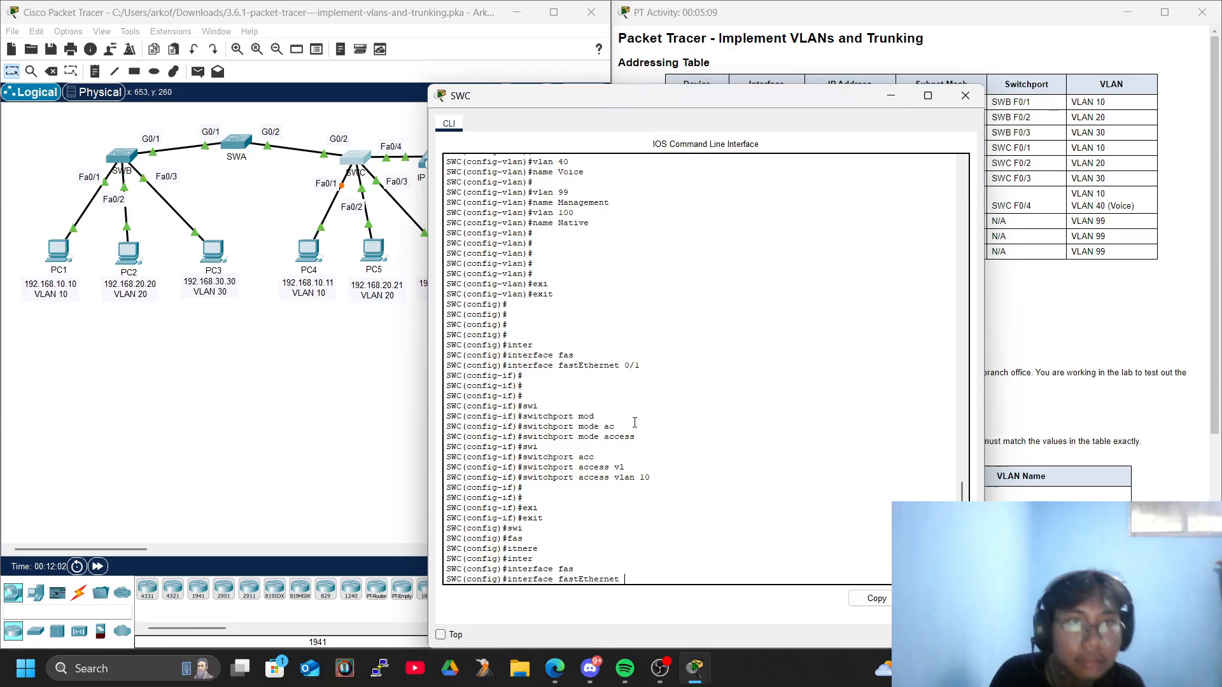
{"action": "type", "text": "0/2"}
{"action": "key", "text": "Return"}
Set FastEthernet 0/2 on SWC to switchport access mode.
{"action": "type", "text": "swi"}
{"action": "key", "text": "Tab"}
{"action": "type", "text": "acc"}
{"action": "key", "text": "Tab"}
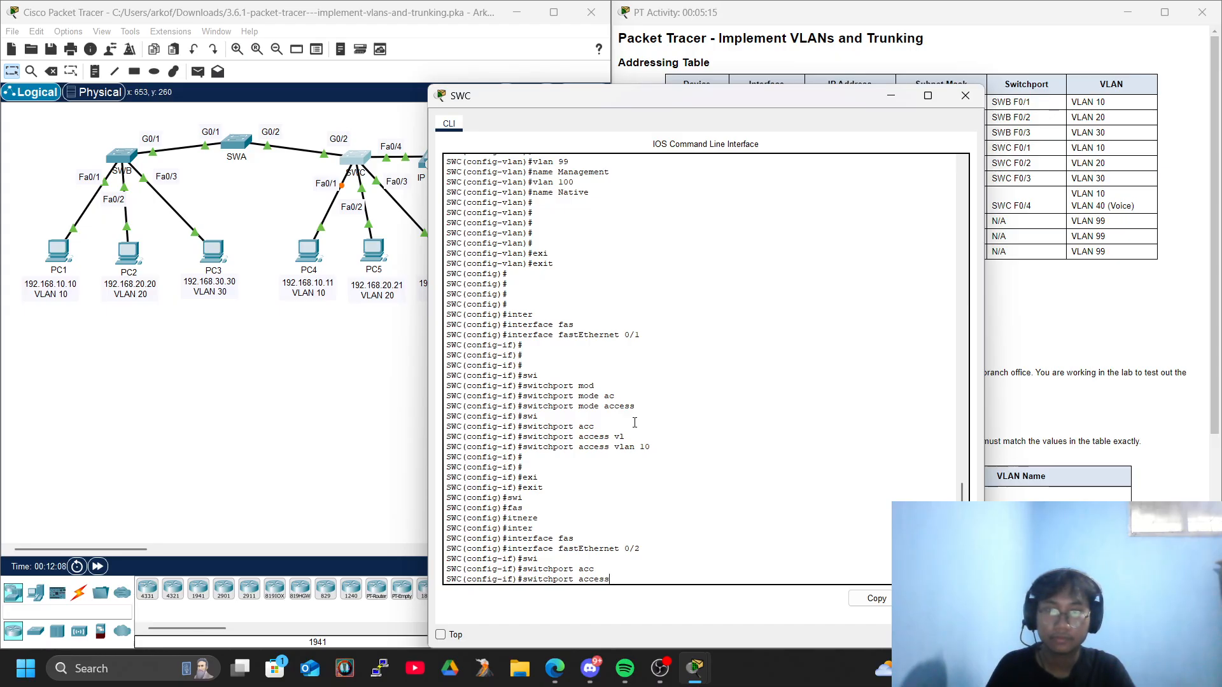
{"action": "type", "text": "mod"}
{"action": "key", "text": "Tab"}
{"action": "type", "text": "acc"}
{"action": "key", "text": "Tab"}
{"action": "key", "text": "Return"}
Assign FastEthernet 0/2 on SWC to access VLAN 20.
{"action": "type", "text": "swi"}
{"action": "key", "text": "Tab"}
{"action": "type", "text": "acc"}
{"action": "key", "text": "Tab"}
{"action": "type", "text": "vl"}
{"action": "key", "text": "Tab"}
{"action": "type", "text": "20"}
{"action": "key", "text": "Return"}
{"action": "key", "text": "Return"}
{"action": "key", "text": "Return"}
{"action": "key", "text": "Return"}
{"action": "key", "text": "Return"}
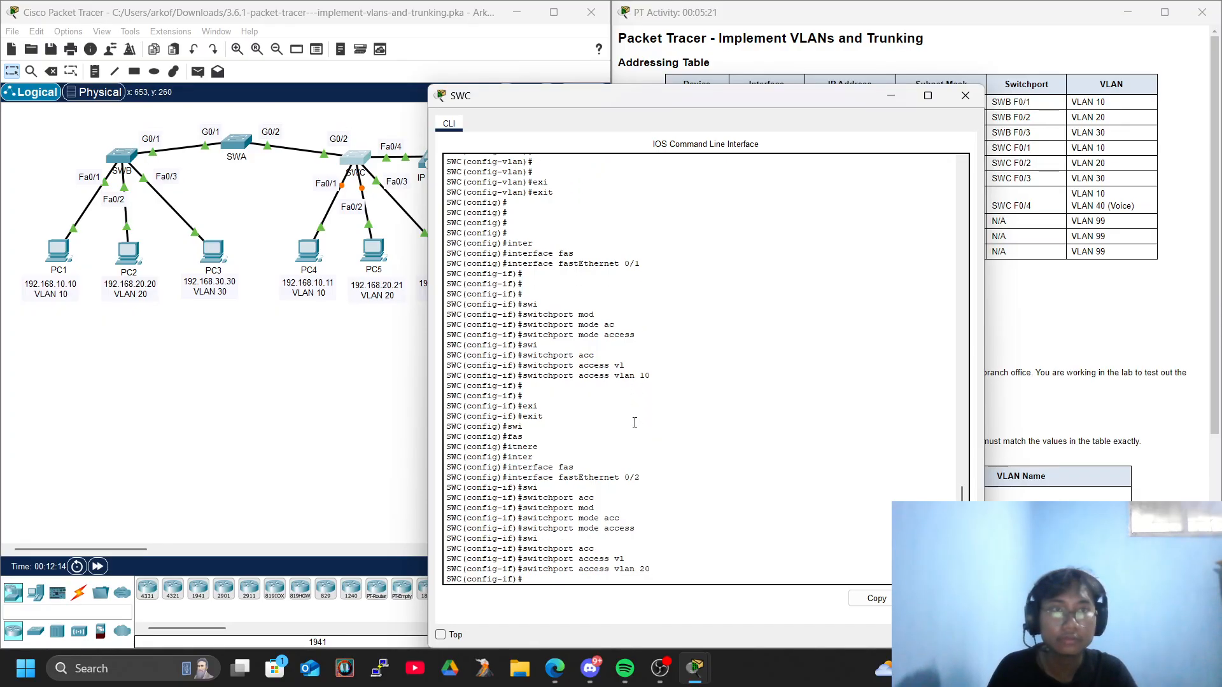
Exit FastEthernet 0/2 interface configuration on SWC back to global configuration mode.
{"action": "type", "text": "exi"}
{"action": "key", "text": "Tab"}
{"action": "key", "text": "Return"}
{"action": "key", "text": "Return"}
Enter interface configuration mode for FastEthernet 0/3 on SWC.
{"action": "type", "text": "swi"}
{"action": "key", "text": "Tab"}
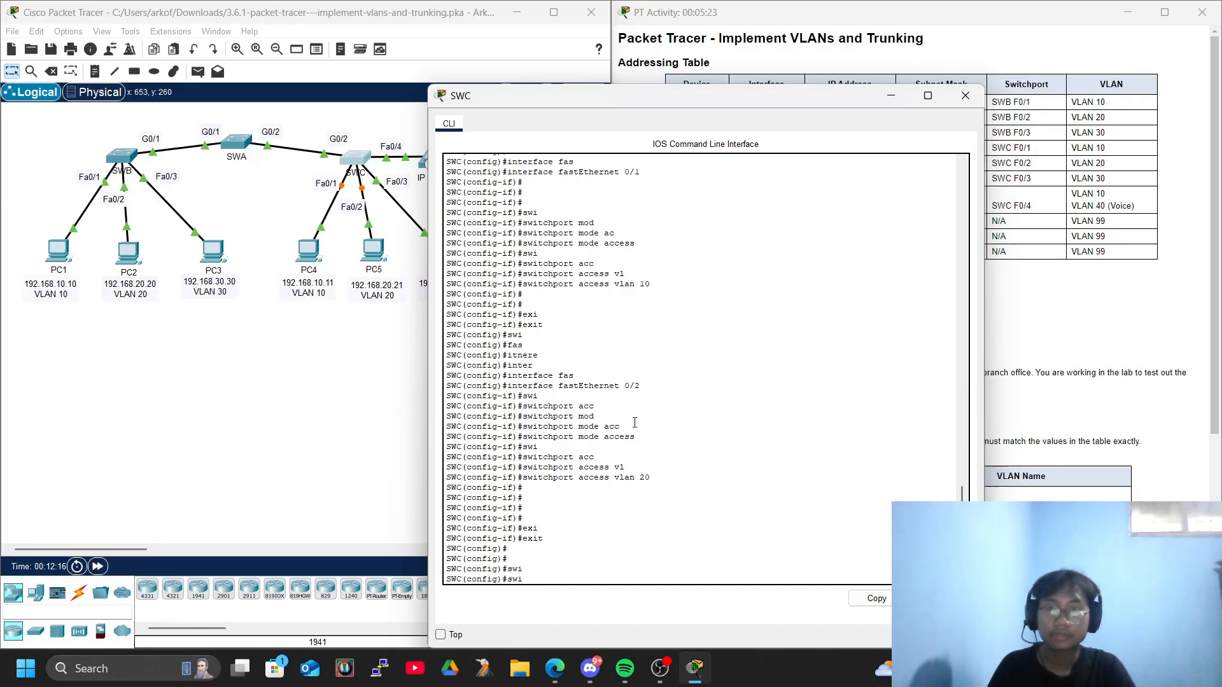
{"action": "type", "text": "itnerr"}
{"action": "key", "text": "BackSpace"}
{"action": "key", "text": "BackSpace"}
{"action": "key", "text": "BackSpace"}
{"action": "key", "text": "BackSpace"}
{"action": "key", "text": "BackSpace"}
{"action": "key", "text": "BackSpace"}
{"action": "type", "text": "interaf"}
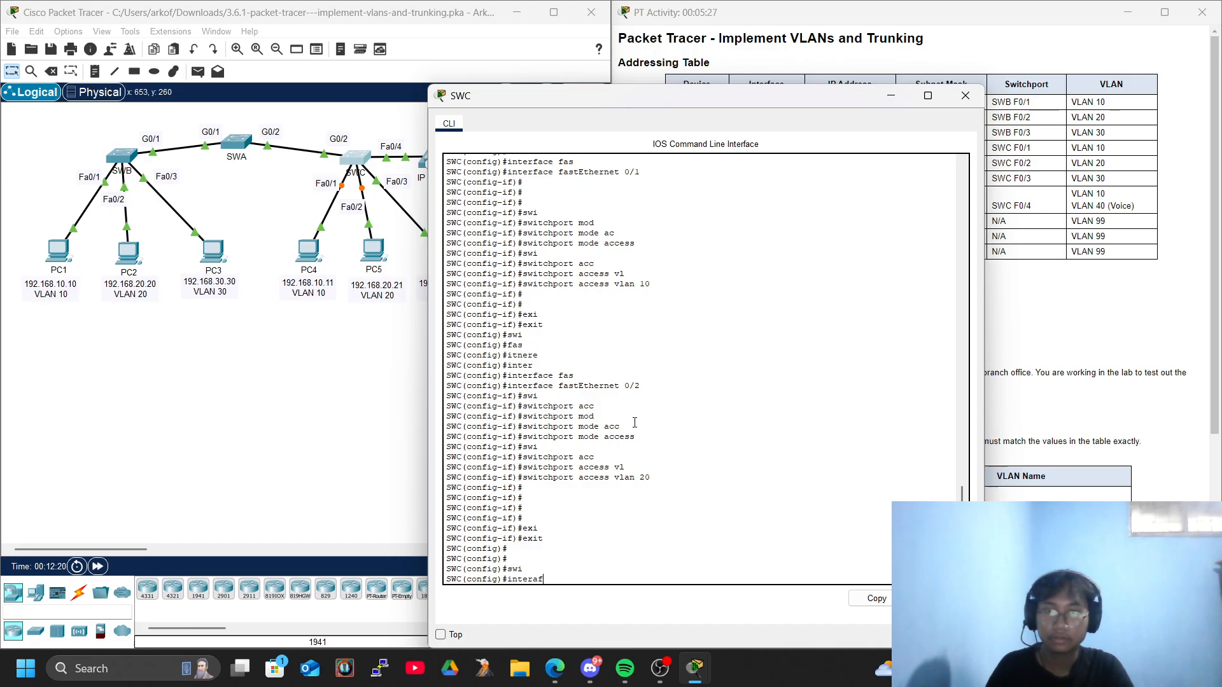
{"action": "key", "text": "Tab"}
{"action": "key", "text": "BackSpace"}
{"action": "key", "text": "BackSpace"}
{"action": "key", "text": "Tab"}
{"action": "type", "text": "fas"}
{"action": "key", "text": "Tab"}
{"action": "type", "text": "0"}
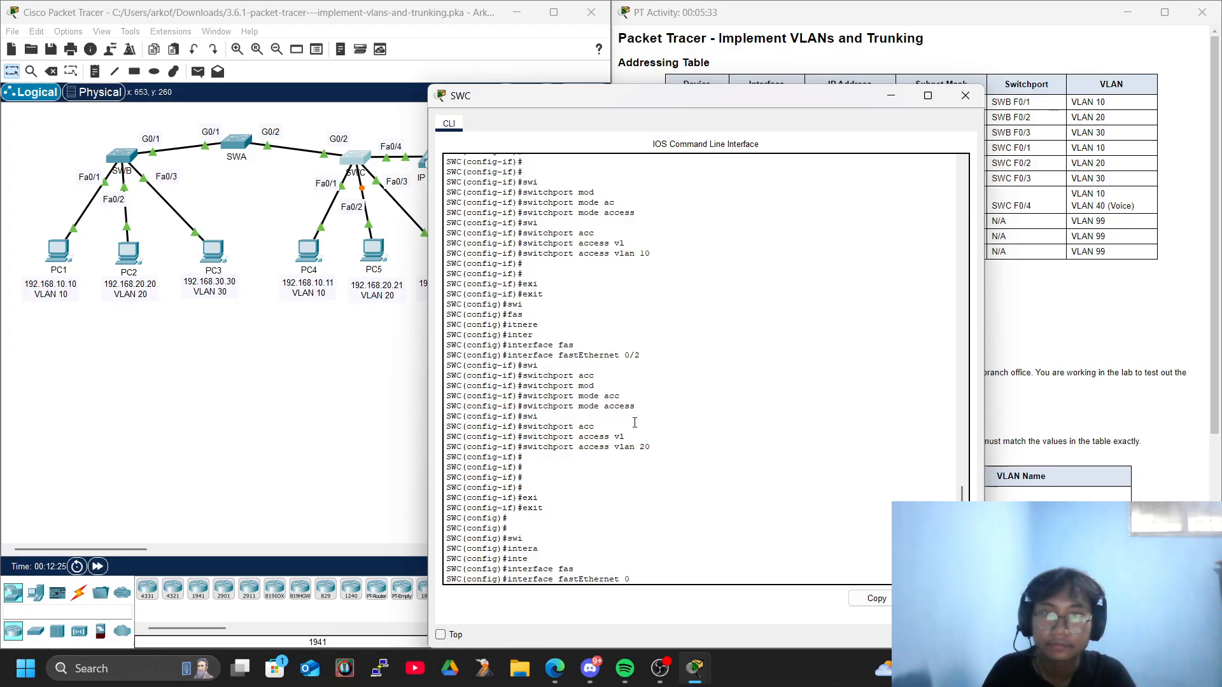
{"action": "type", "text": "/"}
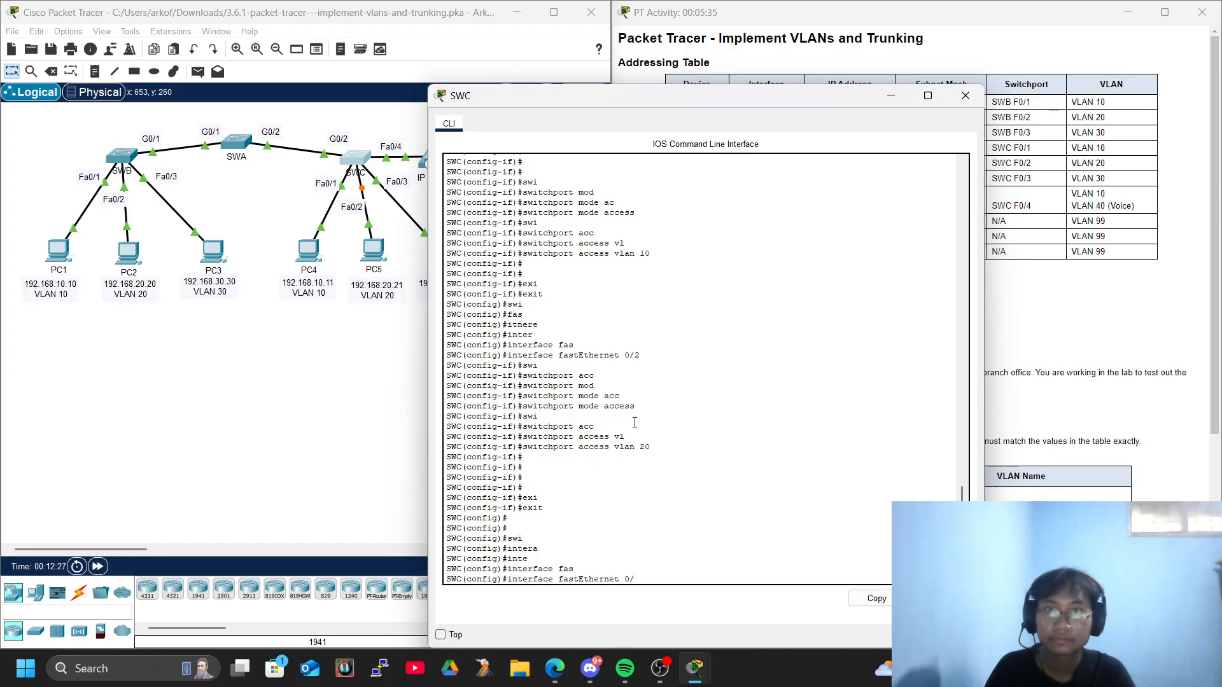
{"action": "type", "text": "3"}
{"action": "key", "text": "Return"}
{"action": "key", "text": "Return"}
{"action": "key", "text": "Return"}
{"action": "key", "text": "Return"}
Set FastEthernet 0/3 on SWC to switchport access mode.
{"action": "type", "text": "swi"}
{"action": "key", "text": "Tab"}
{"action": "type", "text": "mod"}
{"action": "key", "text": "Tab"}
{"action": "type", "text": "acc"}
Assign FastEthernet 0/3 on SWC to access VLAN 30 and close the switch's console window.
{"action": "key", "text": "Tab"}
{"action": "key", "text": "Return"}
{"action": "type", "text": "swi"}
{"action": "key", "text": "Tab"}
{"action": "key", "text": "Tab"}
{"action": "type", "text": "acc"}
{"action": "key", "text": "Tab"}
{"action": "type", "text": "vl"}
{"action": "key", "text": "Tab"}
{"action": "type", "text": "30"}
{"action": "key", "text": "Return"}
{"action": "key", "text": "Return"}
{"action": "key", "text": "Return"}
{"action": "key", "text": "Return"}
{"action": "key", "text": "Return"}
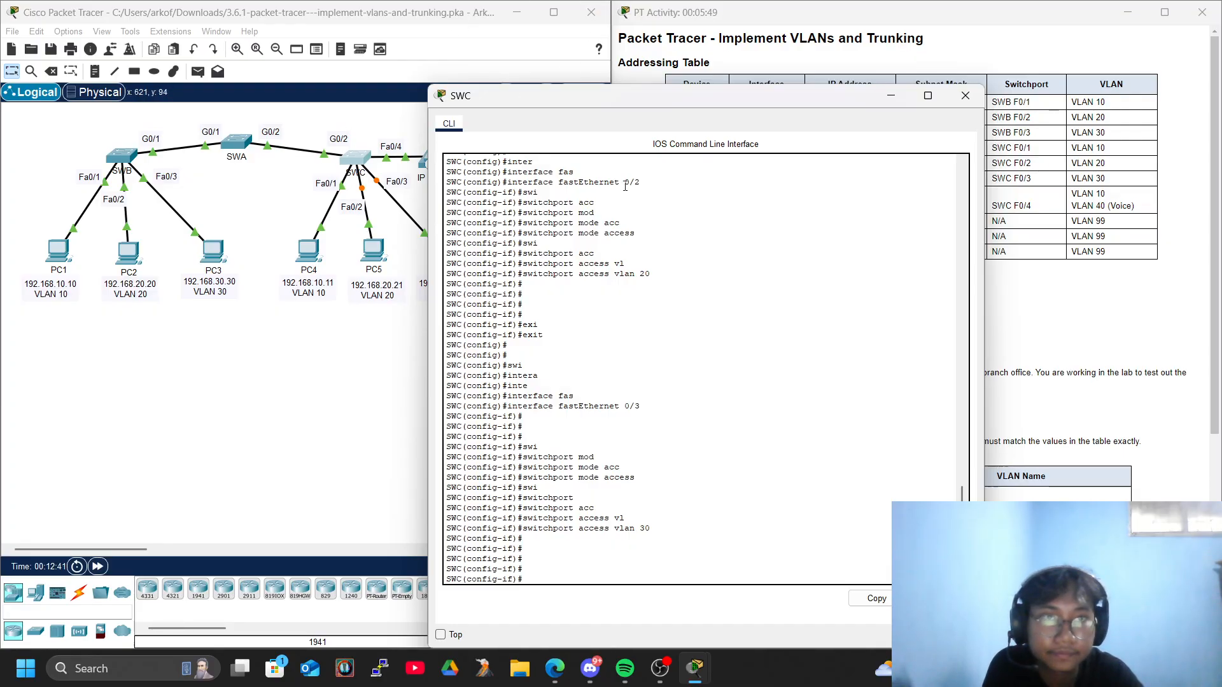
{"action": "left_click", "coordinate": [965, 95]}
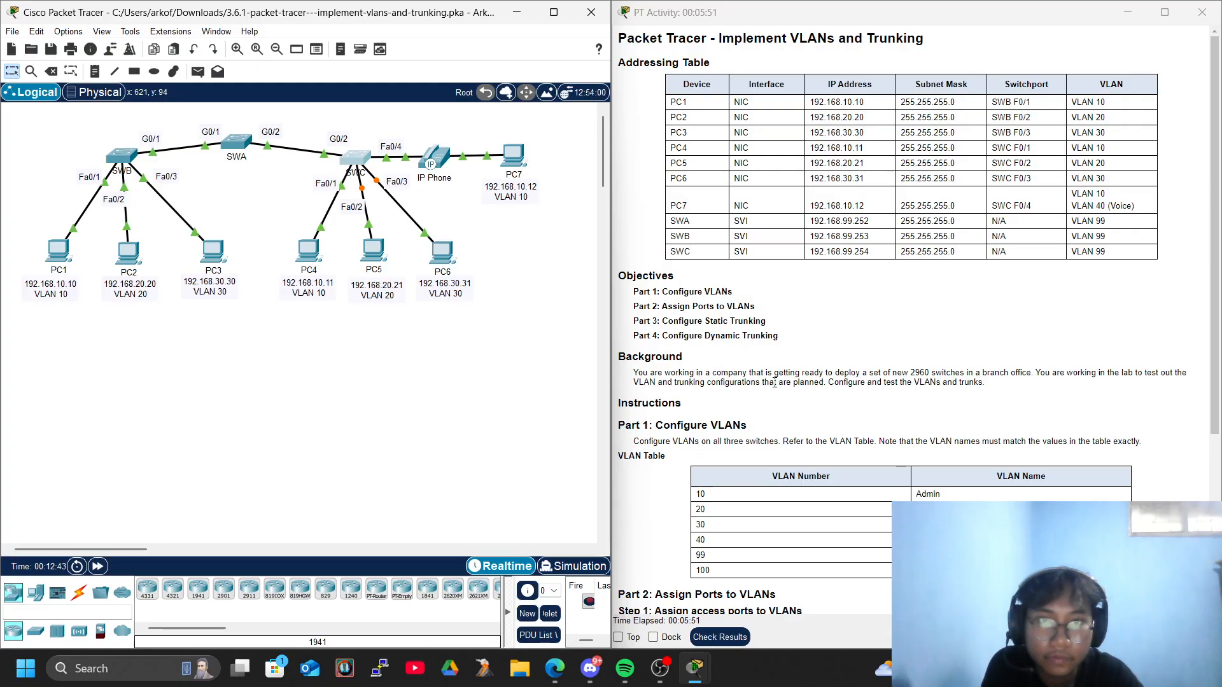
Review the activity instructions, reopen SWC's console, and exit FastEthernet 0/3 interface configuration to global configuration mode.
{"action": "scroll", "coordinate": [775, 383], "scroll_direction": "down", "scroll_amount": 5}
{"action": "scroll", "coordinate": [775, 383], "scroll_direction": "up", "scroll_amount": 2}
{"action": "scroll", "coordinate": [775, 382], "scroll_direction": "down", "scroll_amount": 2}
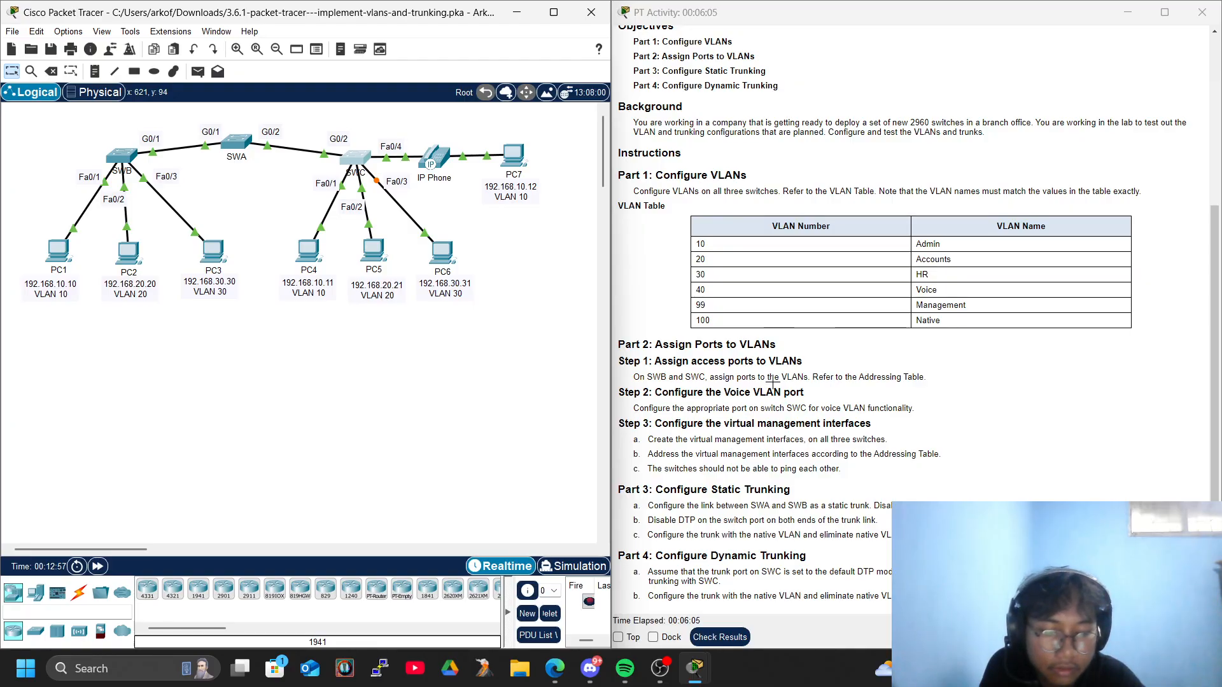
{"action": "scroll", "coordinate": [772, 382], "scroll_direction": "up", "scroll_amount": 5}
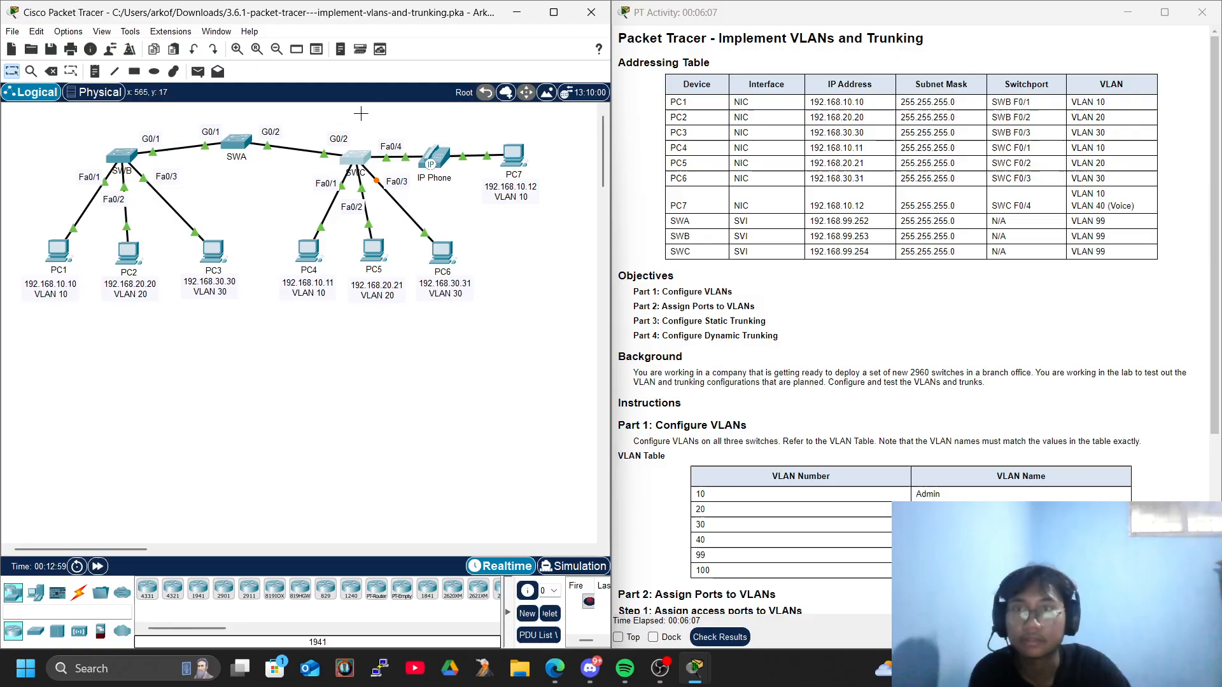
{"action": "left_click", "coordinate": [357, 159]}
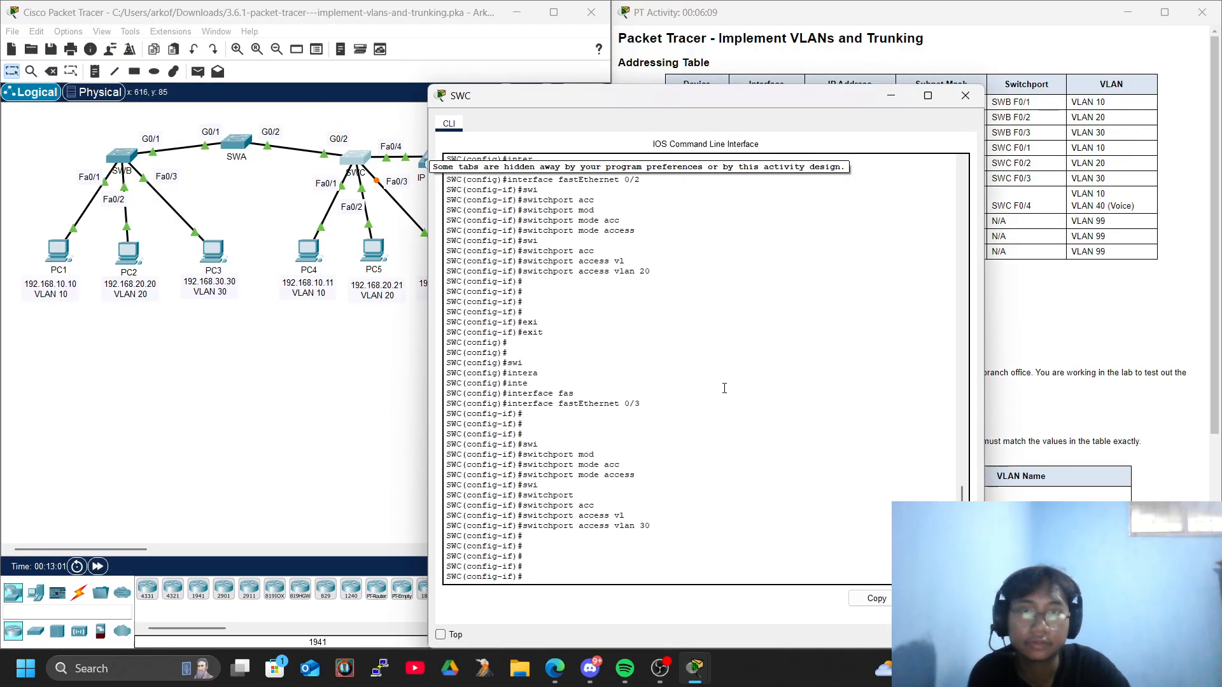
{"action": "key", "text": "Return"}
{"action": "key", "text": "Return"}
{"action": "key", "text": "Return"}
{"action": "key", "text": "Return"}
{"action": "type", "text": "exi"}
{"action": "key", "text": "Tab"}
{"action": "key", "text": "Return"}
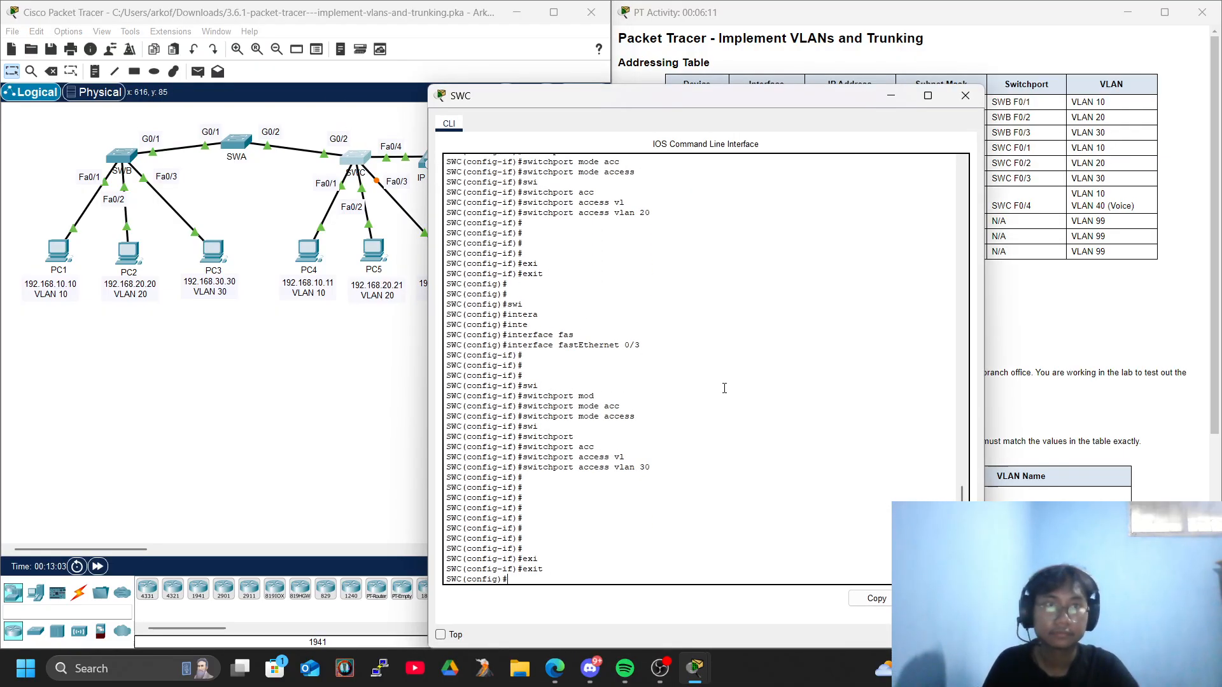
Move SWC's console clear of the Addressing Table and enter interface configuration mode for FastEthernet 0/4.
{"action": "left_click_drag", "start_coordinate": [724, 95], "coordinate": [366, 24]}
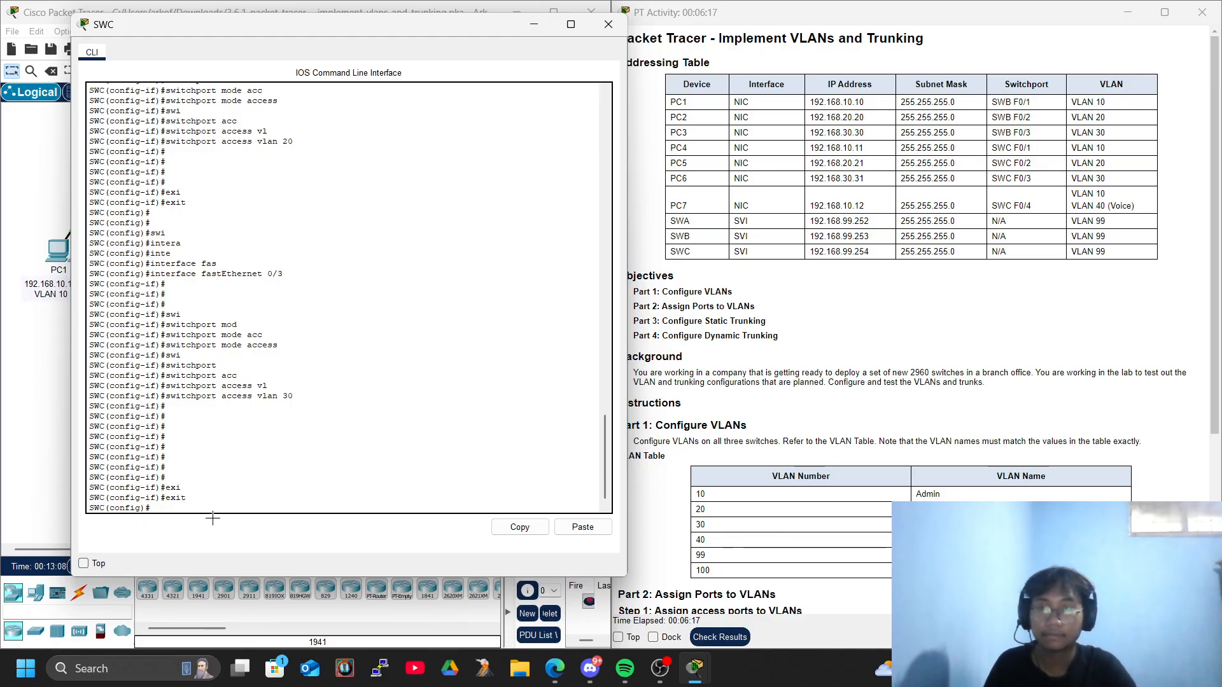
{"action": "type", "text": "nter"}
{"action": "key", "text": "Tab"}
{"action": "type", "text": "f"}
{"action": "key", "text": "Tab"}
{"action": "type", "text": "0/4"}
{"action": "key", "text": "Return"}
{"action": "key", "text": "Return"}
{"action": "key", "text": "Return"}
{"action": "key", "text": "Return"}
{"action": "key", "text": "Return"}
{"action": "key", "text": "Return"}
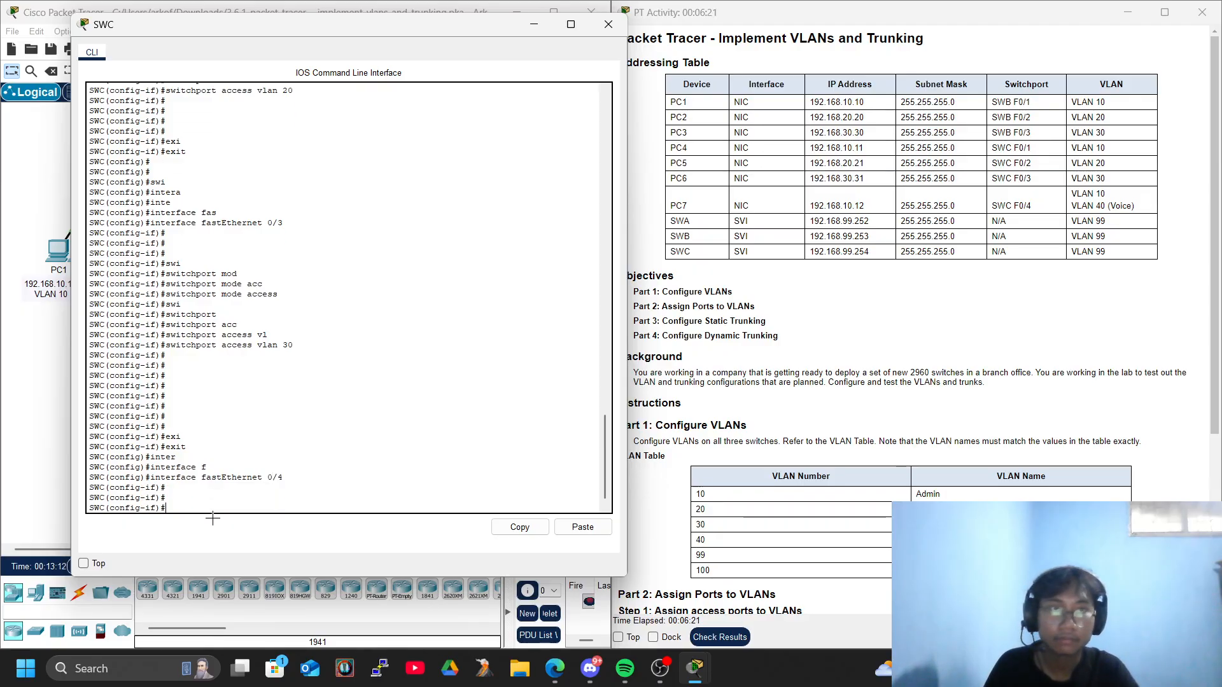
Set FastEthernet 0/4 on SWC to switchport access mode.
{"action": "type", "text": "swi"}
{"action": "key", "text": "Tab"}
{"action": "type", "text": "mod"}
{"action": "key", "text": "Tab"}
{"action": "type", "text": "acc"}
{"action": "key", "text": "Tab"}
{"action": "key", "text": "Return"}
Assign FastEthernet 0/4 on SWC to access VLAN 40.
{"action": "type", "text": "swi"}
{"action": "key", "text": "Tab"}
{"action": "type", "text": "ac"}
{"action": "key", "text": "Tab"}
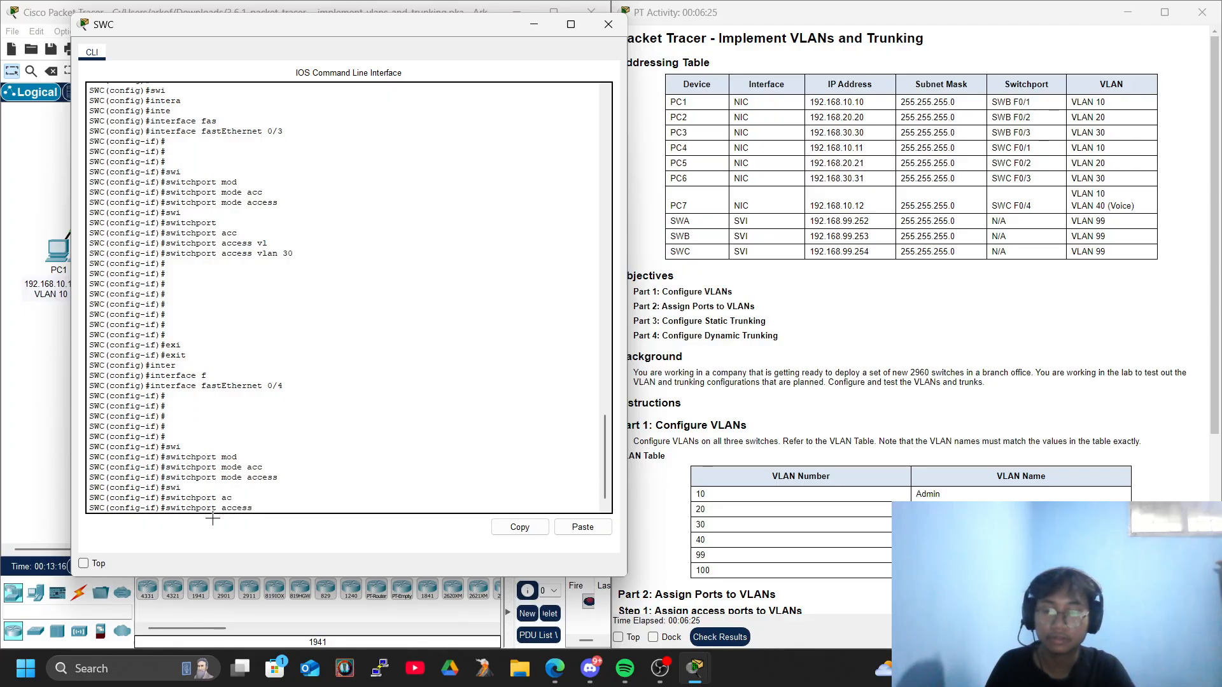
{"action": "type", "text": "vl"}
{"action": "key", "text": "Tab"}
{"action": "type", "text": "40"}
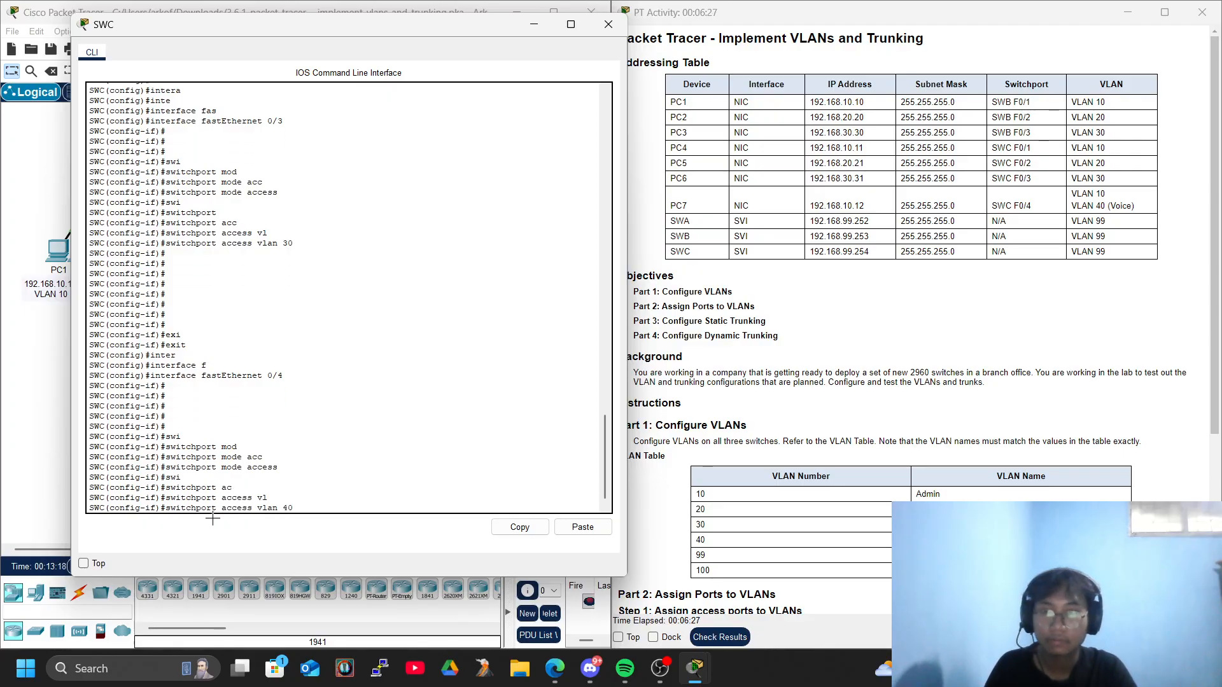
{"action": "key", "text": "Return"}
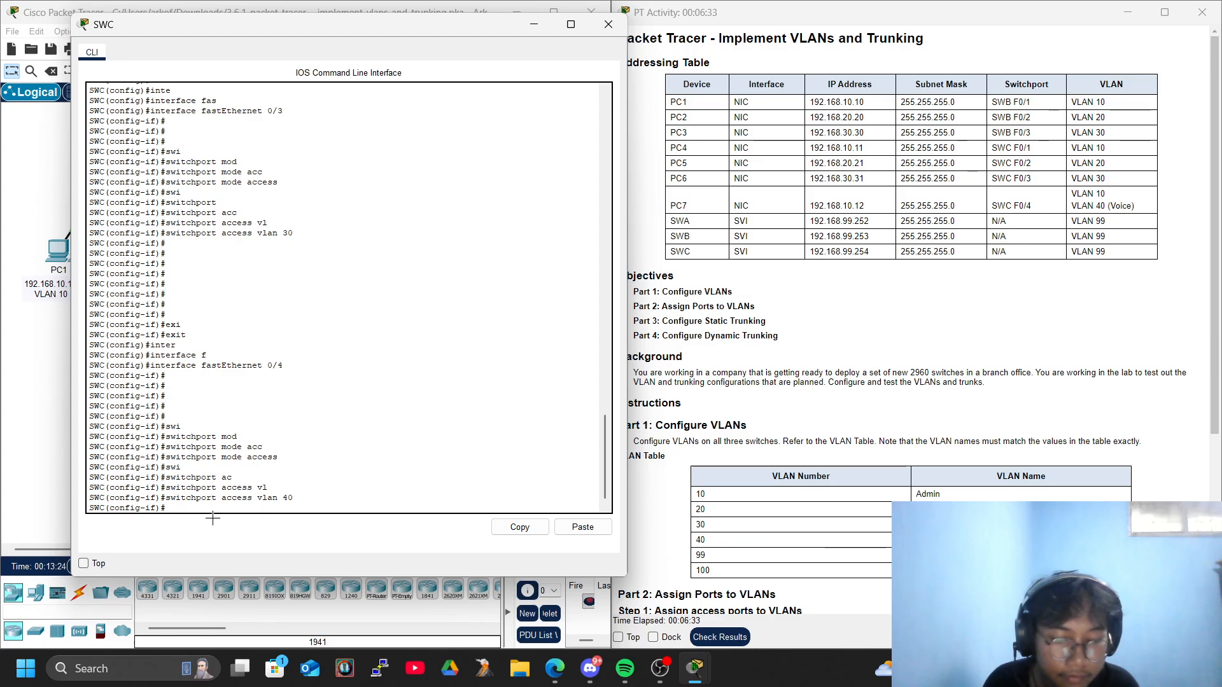
{"action": "key", "text": "Return"}
{"action": "key", "text": "Return"}
Configure FastEthernet 0/4 on SWC to trust CoS markings with mls qos trust cos.
{"action": "type", "text": "ml"}
{"action": "key", "text": "Tab"}
{"action": "type", "text": "co"}
{"action": "key", "text": "Tab"}
{"action": "key", "text": "BackSpace"}
{"action": "key", "text": "BackSpace"}
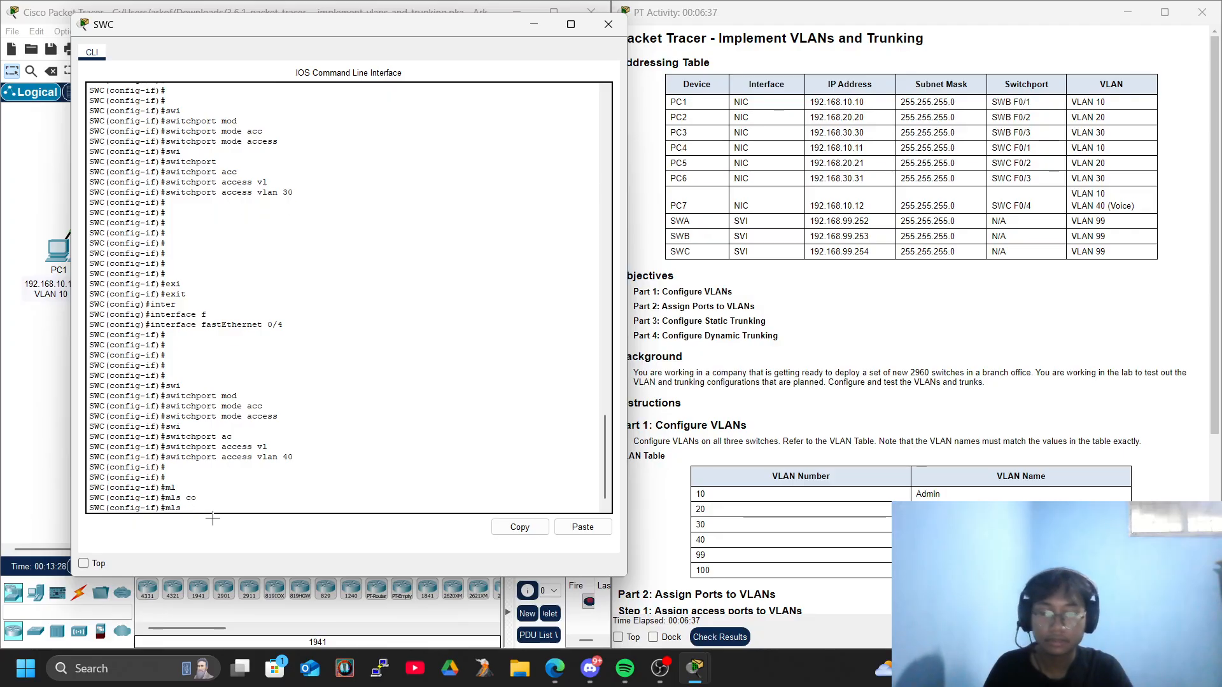
{"action": "type", "text": "q"}
{"action": "key", "text": "Tab"}
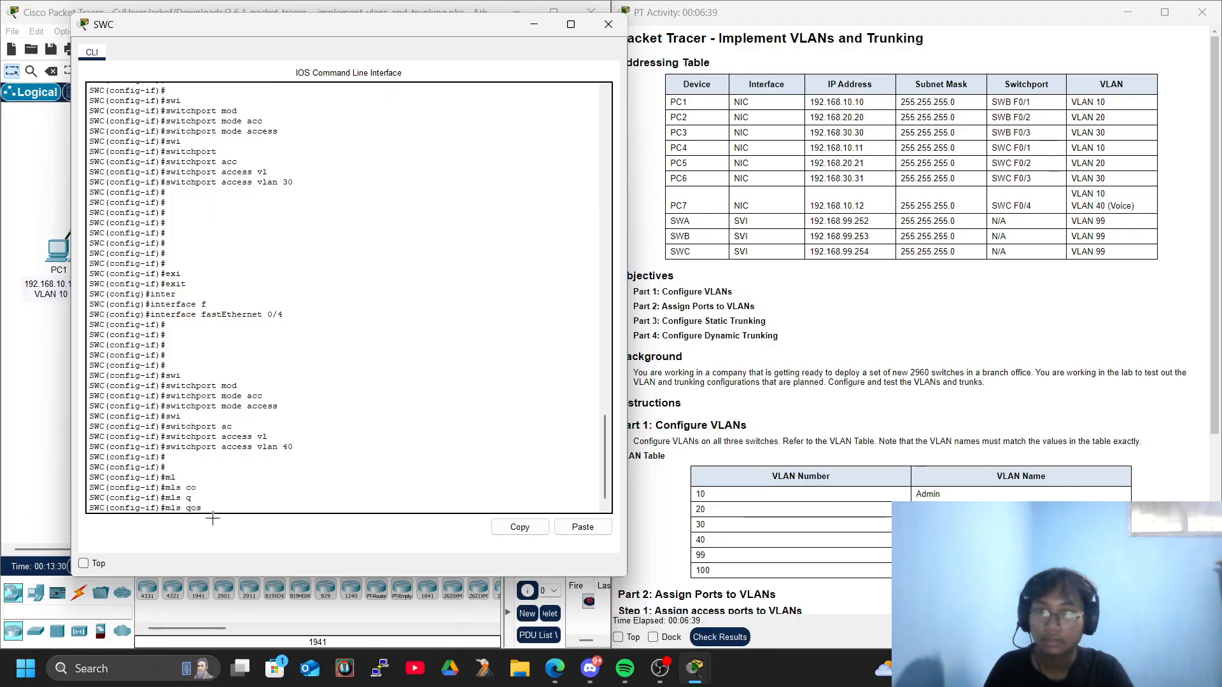
{"action": "type", "text": "tr"}
{"action": "key", "text": "Tab"}
{"action": "type", "text": "co"}
{"action": "key", "text": "Tab"}
{"action": "key", "text": "Tab"}
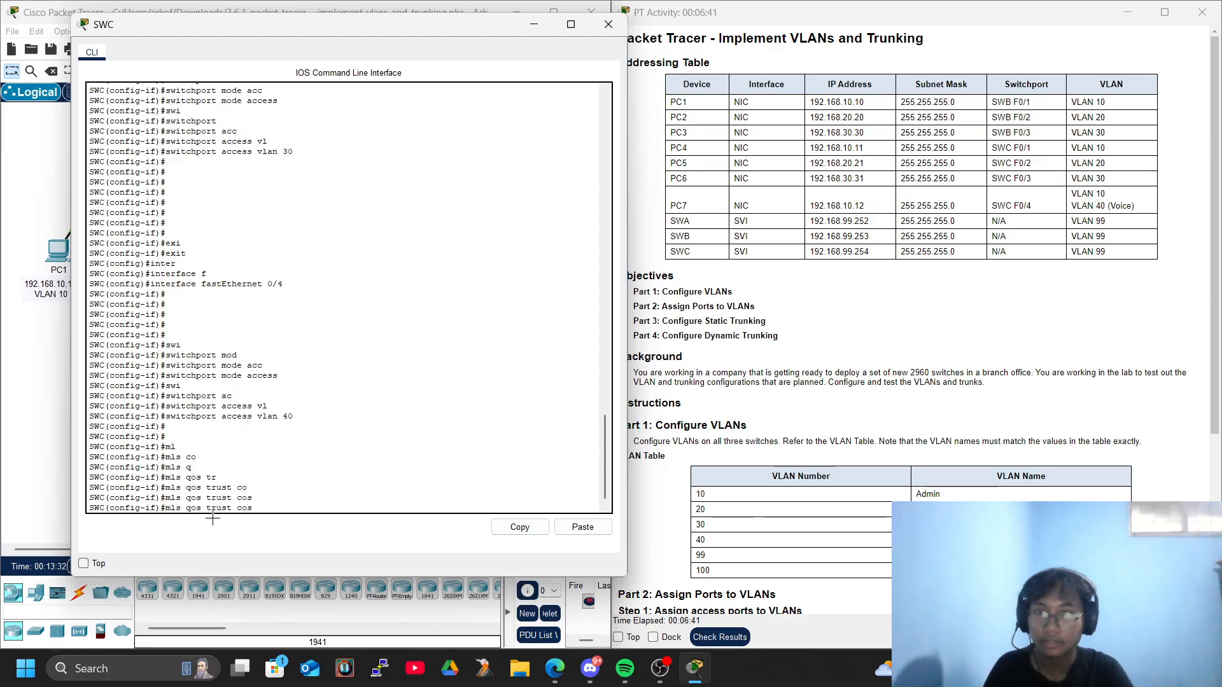
{"action": "key", "text": "Return"}
{"action": "key", "text": "Return"}
{"action": "key", "text": "Return"}
Set the voice VLAN of FastEthernet 0/4 on SWC to VLAN 40 and close the switch's console.
{"action": "type", "text": "swi"}
{"action": "key", "text": "Tab"}
{"action": "type", "text": "m"}
{"action": "key", "text": "BackSpace"}
{"action": "type", "text": "acc"}
{"action": "key", "text": "Tab"}
{"action": "type", "text": "vl"}
{"action": "key", "text": "Tab"}
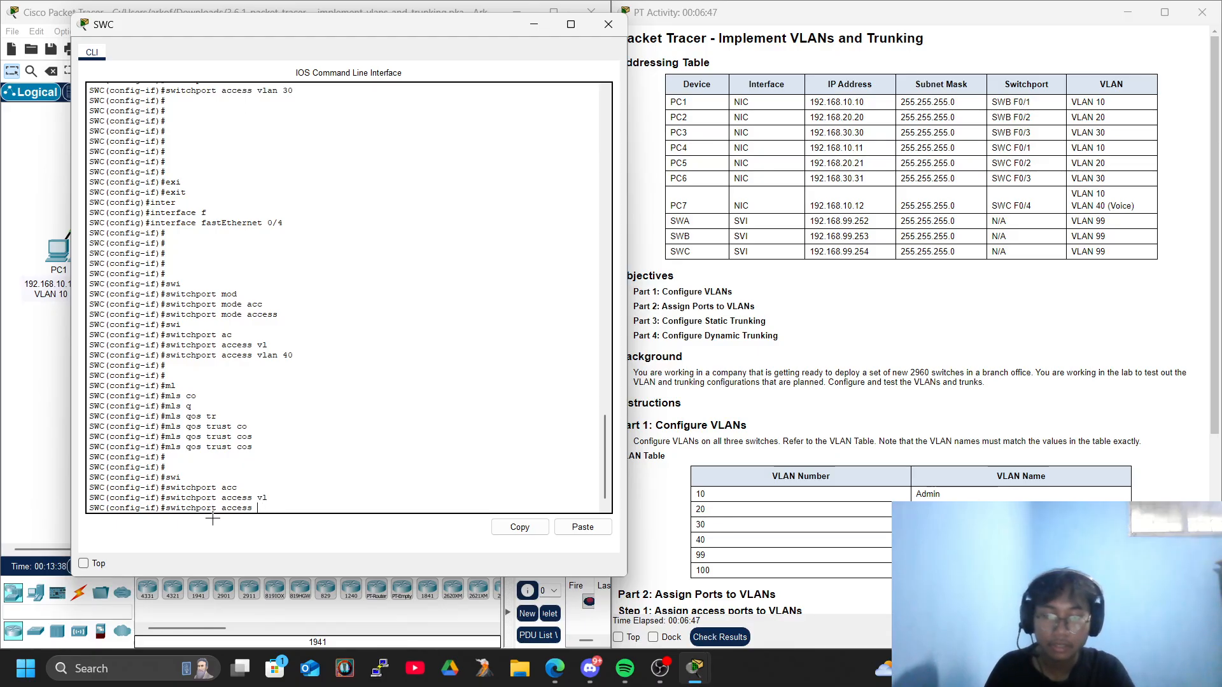
{"action": "key", "text": "BackSpace"}
{"action": "key", "text": "BackSpace"}
{"action": "key", "text": "BackSpace"}
{"action": "key", "text": "BackSpace"}
{"action": "key", "text": "BackSpace"}
{"action": "key", "text": "BackSpace"}
{"action": "key", "text": "BackSpace"}
{"action": "type", "text": "voi"}
{"action": "key", "text": "Tab"}
{"action": "type", "text": "vcl"}
{"action": "key", "text": "Tab"}
{"action": "type", "text": "l"}
{"action": "key", "text": "Tab"}
{"action": "type", "text": "40"}
{"action": "key", "text": "Return"}
{"action": "key", "text": "Return"}
{"action": "key", "text": "Return"}
{"action": "key", "text": "Return"}
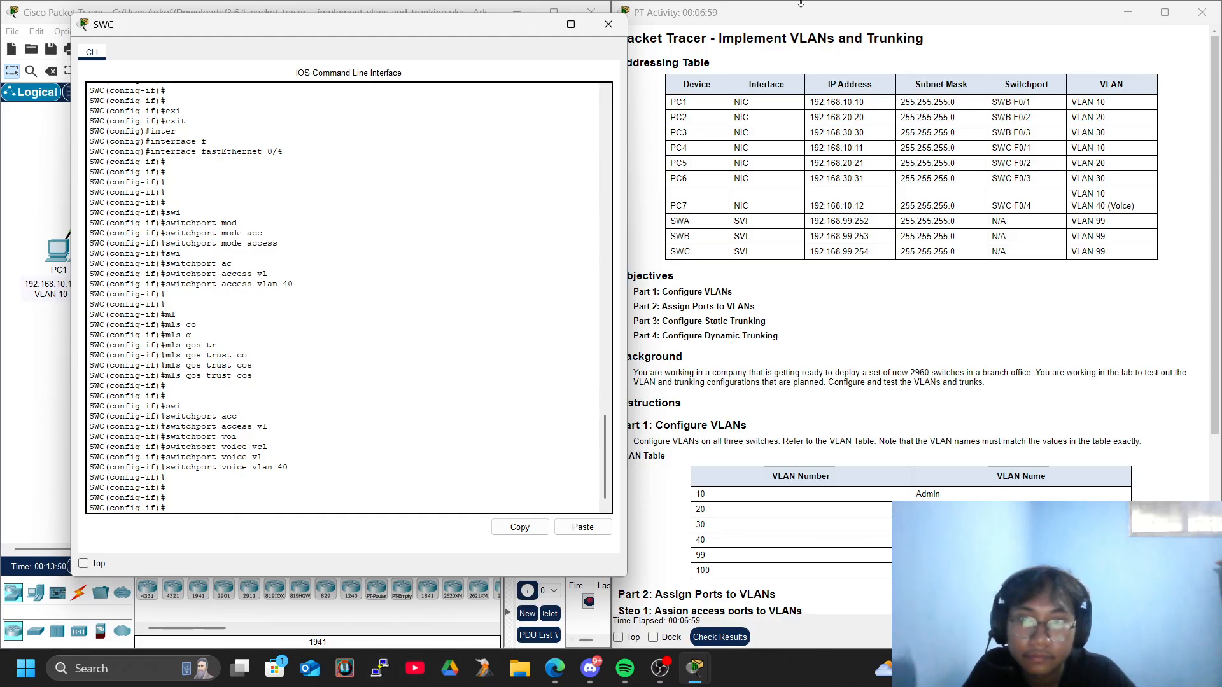
{"action": "left_click", "coordinate": [608, 24]}
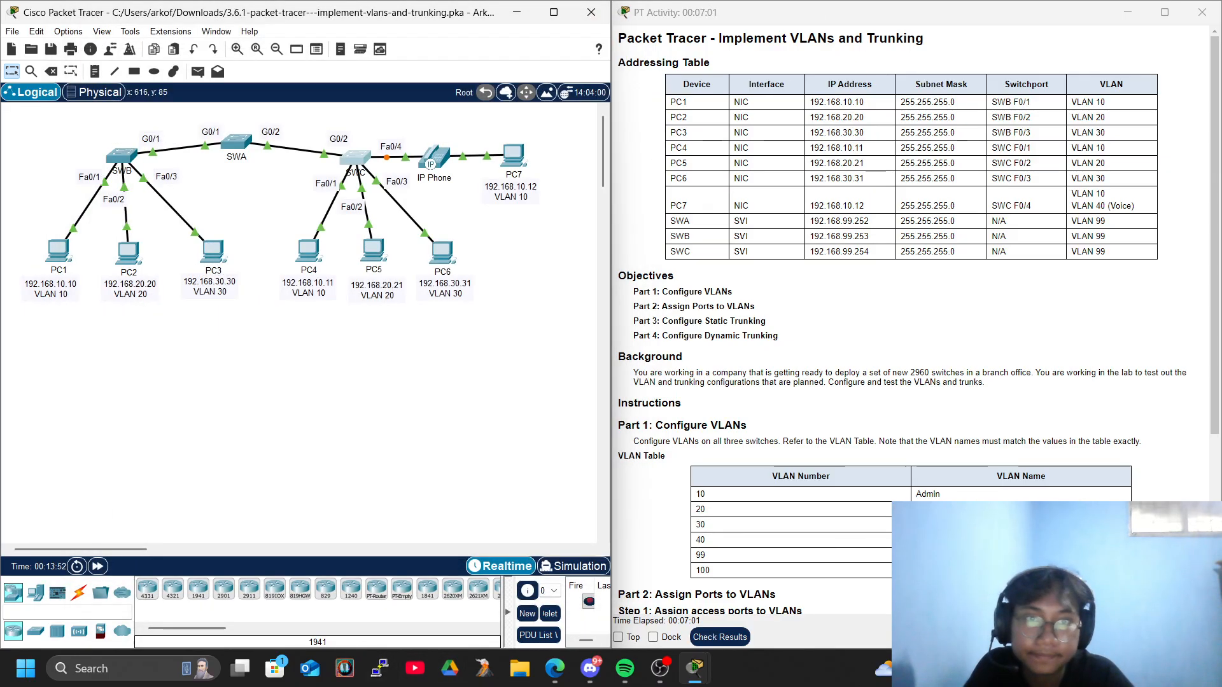
Check the management interface instructions and addresses, open SWA's console, and exit VLAN configuration to global configuration mode.
{"action": "scroll", "coordinate": [1029, 351], "scroll_direction": "down", "scroll_amount": 4}
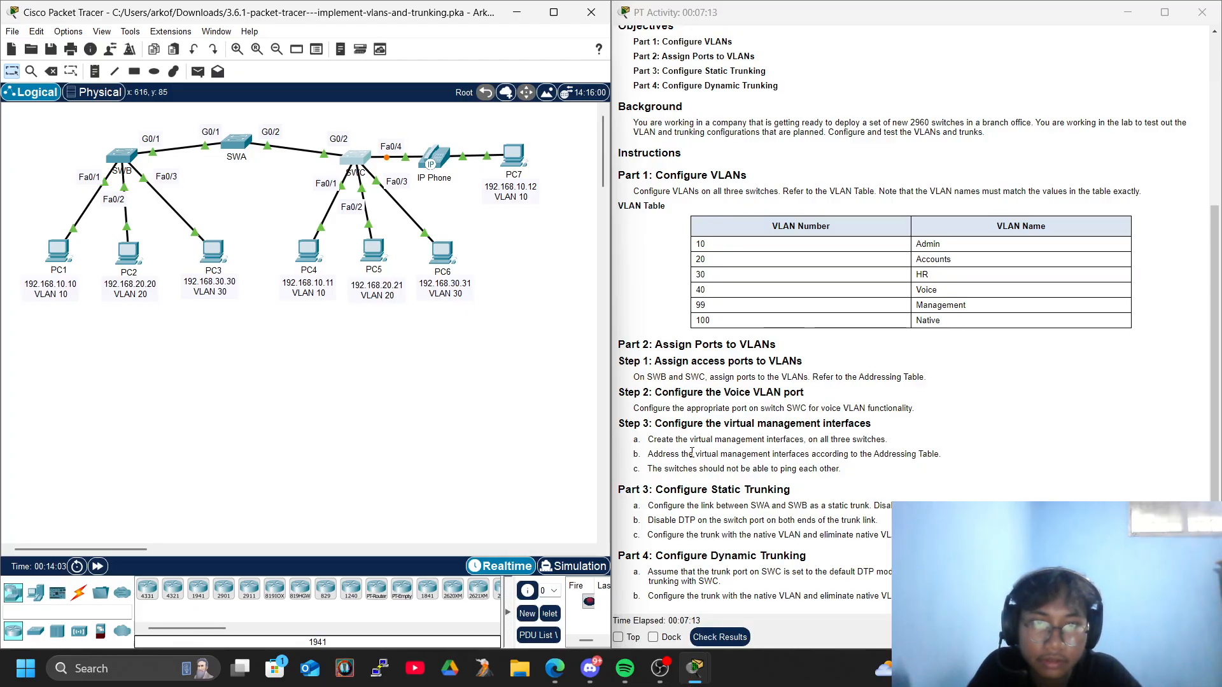
{"action": "scroll", "coordinate": [790, 493], "scroll_direction": "up", "scroll_amount": 4}
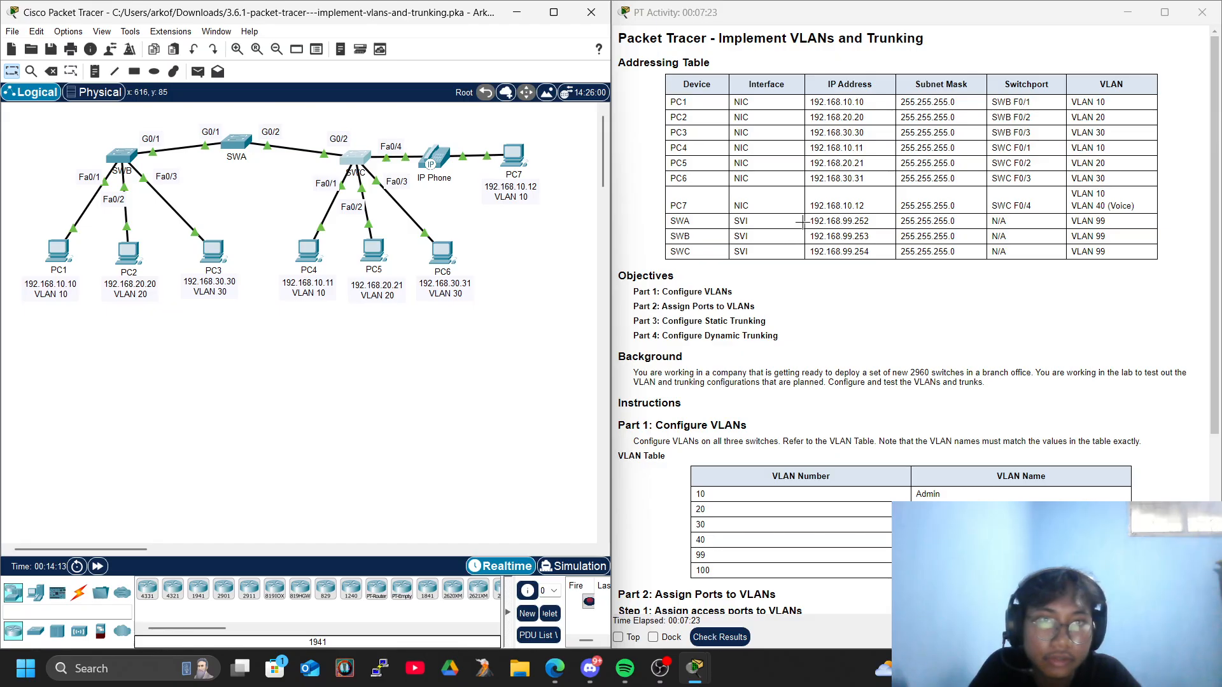
{"action": "left_click_drag", "start_coordinate": [813, 220], "coordinate": [869, 223]}
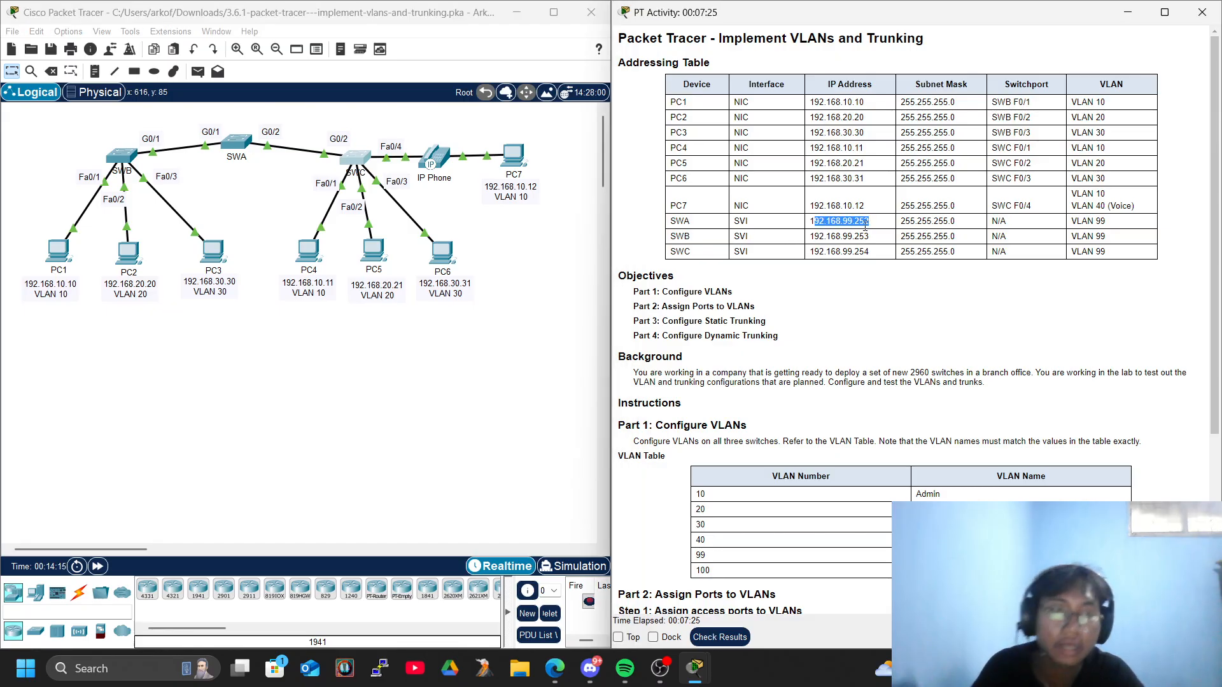
{"action": "left_click", "coordinate": [1080, 233]}
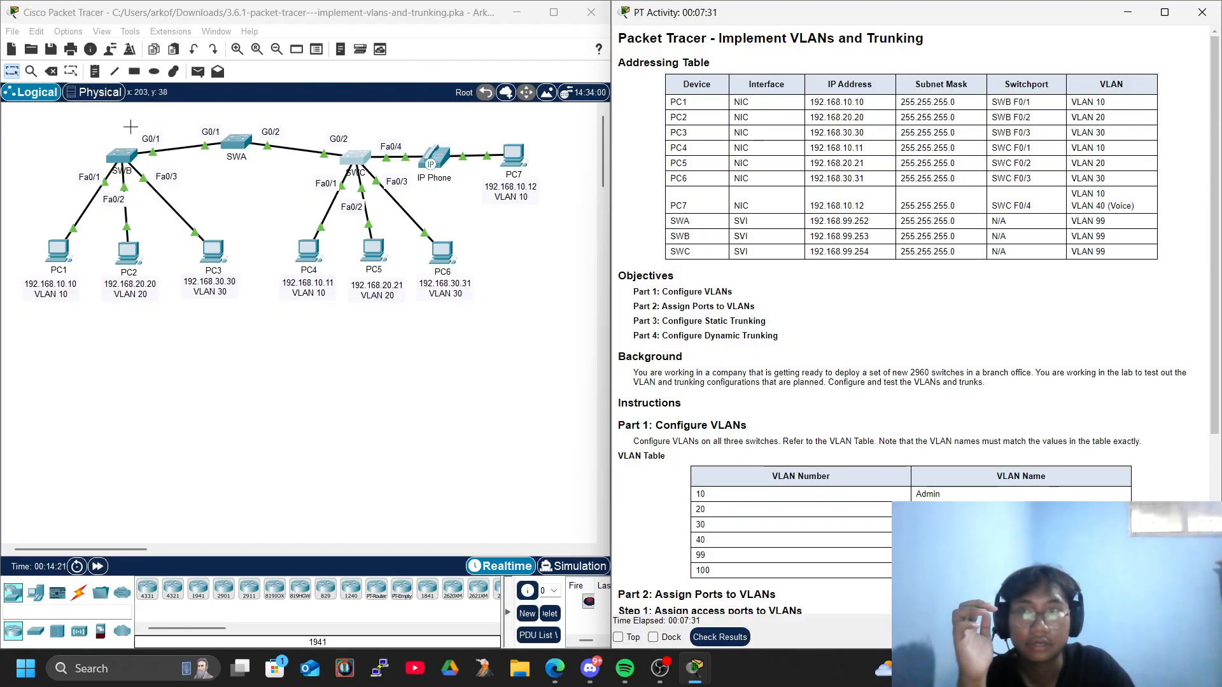
{"action": "left_click", "coordinate": [233, 144]}
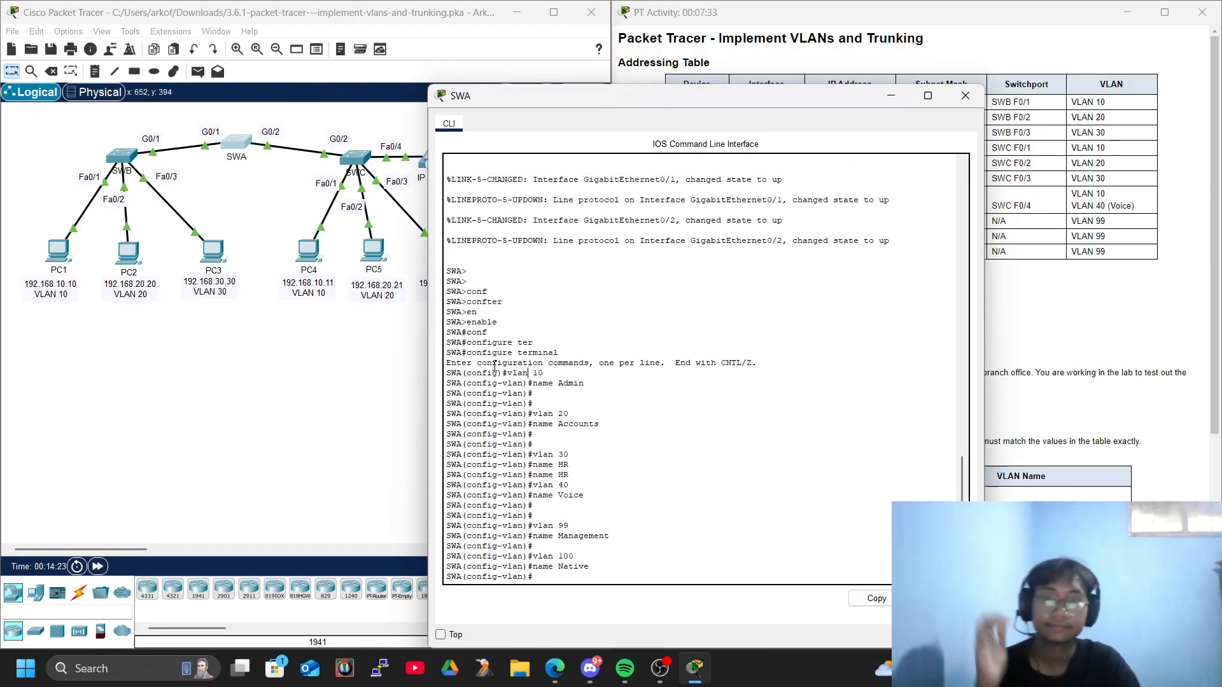
{"action": "key", "text": "Return"}
{"action": "key", "text": "Return"}
{"action": "key", "text": "Return"}
{"action": "type", "text": "eci"}
{"action": "key", "text": "Return"}
{"action": "type", "text": "exi"}
Create the VLAN 99 management interface on SWA and enter its configuration mode.
{"action": "key", "text": "Return"}
{"action": "type", "text": "exit"}
{"action": "key", "text": "Return"}
{"action": "key", "text": "Return"}
{"action": "key", "text": "Return"}
{"action": "key", "text": "Return"}
{"action": "key", "text": "Return"}
{"action": "key", "text": "Return"}
{"action": "type", "text": "exi"}
{"action": "key", "text": "Return"}
{"action": "type", "text": "exit "}
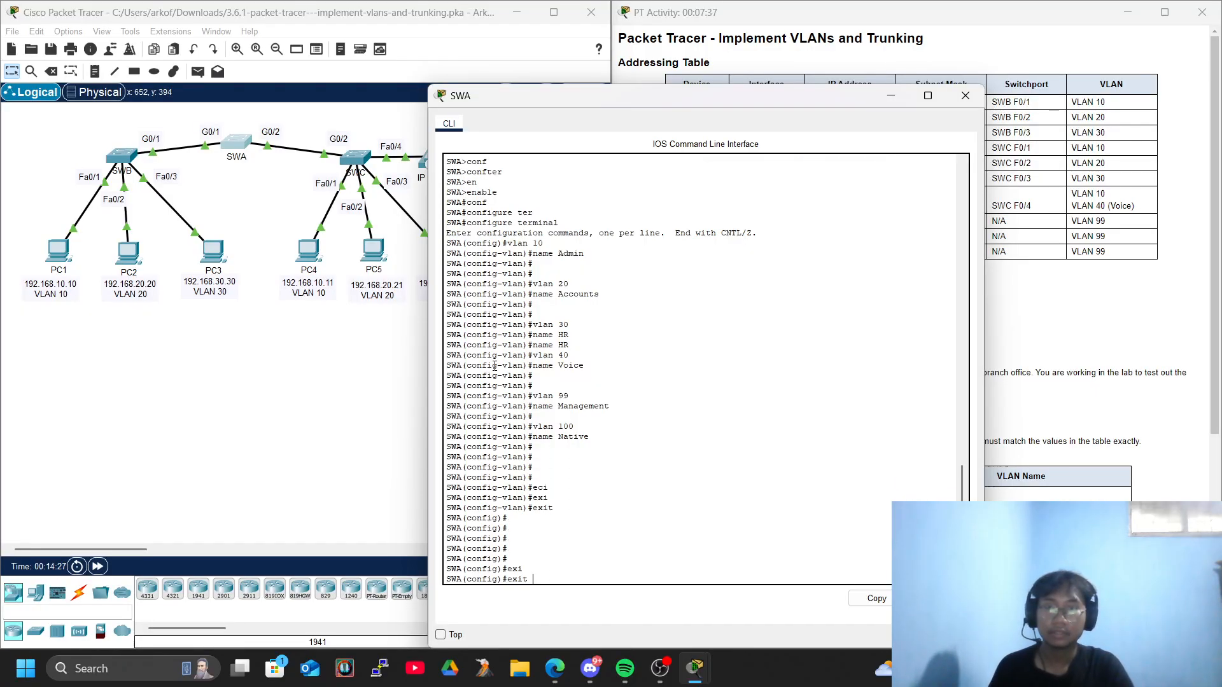
{"action": "type", "text": "r"}
{"action": "key", "text": "Tab"}
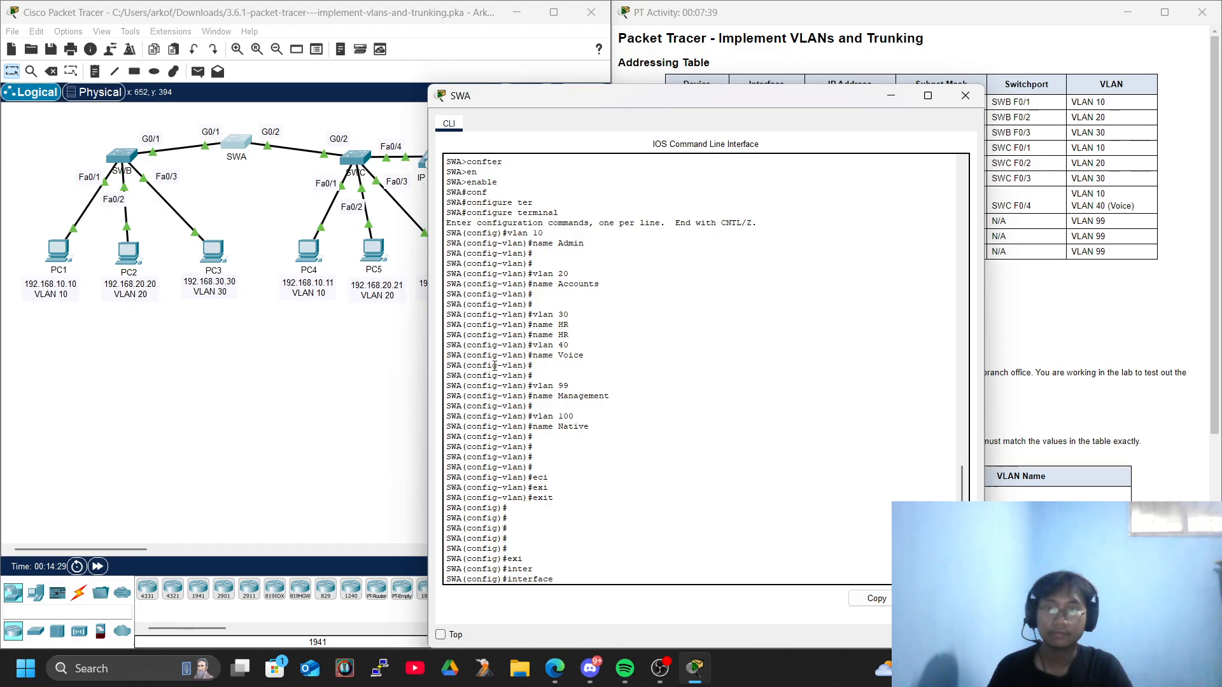
{"action": "type", "text": "vl"}
{"action": "key", "text": "Tab"}
{"action": "type", "text": "99"}
{"action": "key", "text": "Return"}
{"action": "key", "text": "Return"}
{"action": "key", "text": "Return"}
{"action": "key", "text": "Return"}
{"action": "key", "text": "Return"}
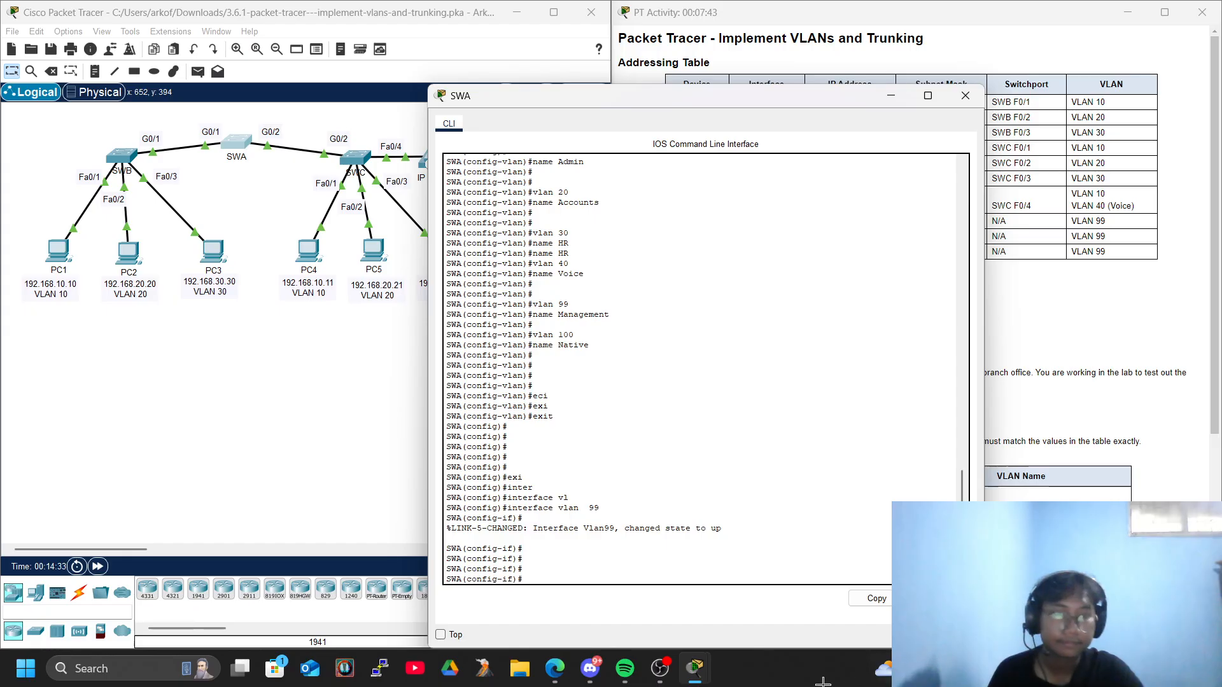
Assign IP address 192.168.99.252 with subnet mask 255.255.255.0 to SWA's VLAN 99 interface.
{"action": "left_click_drag", "start_coordinate": [772, 99], "coordinate": [389, 60]}
{"action": "type", "text": "i"}
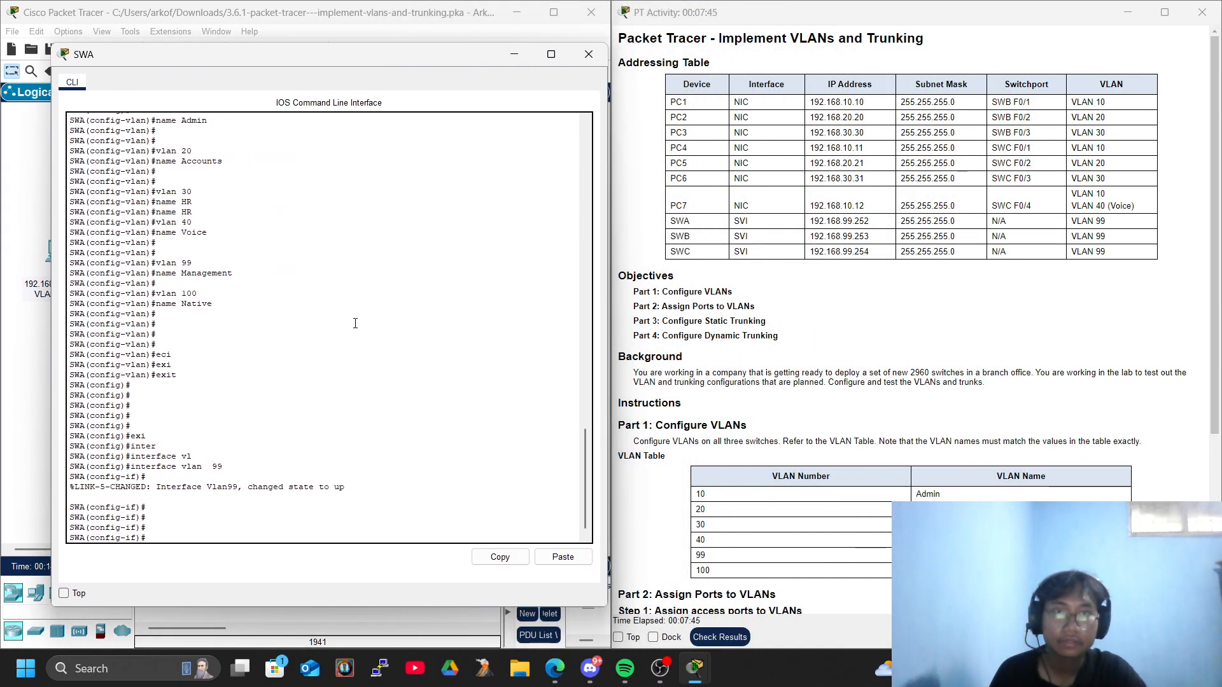
{"action": "type", "text": "p add"}
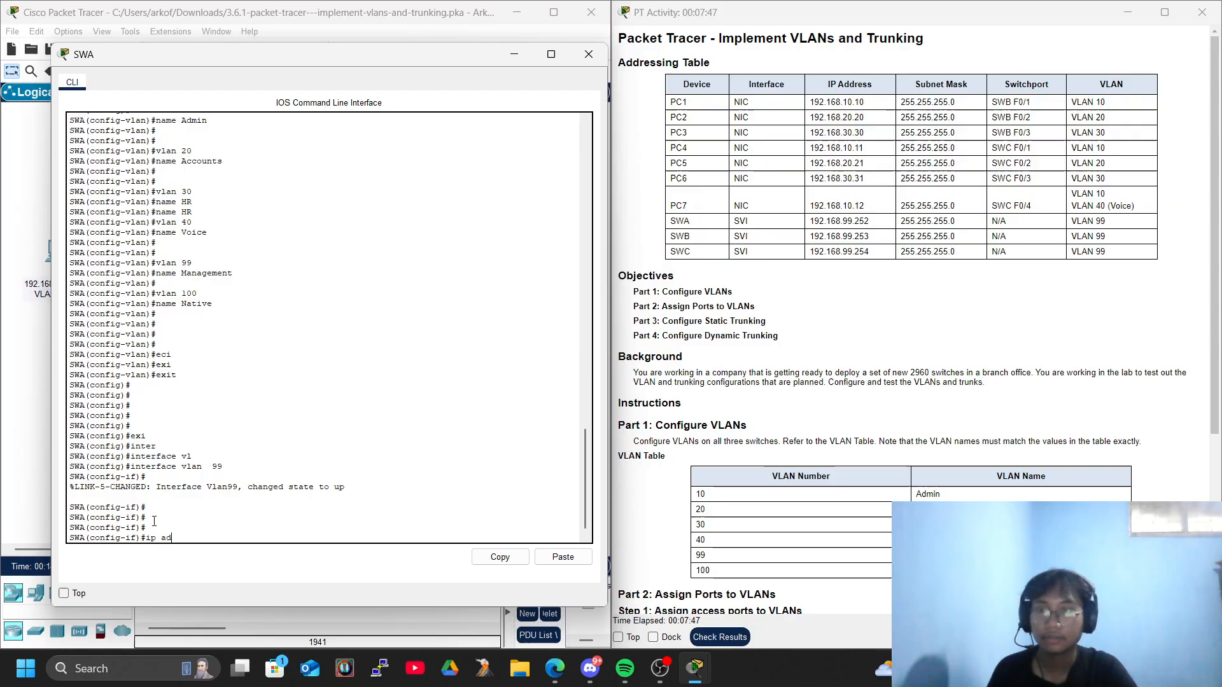
{"action": "key", "text": "Tab"}
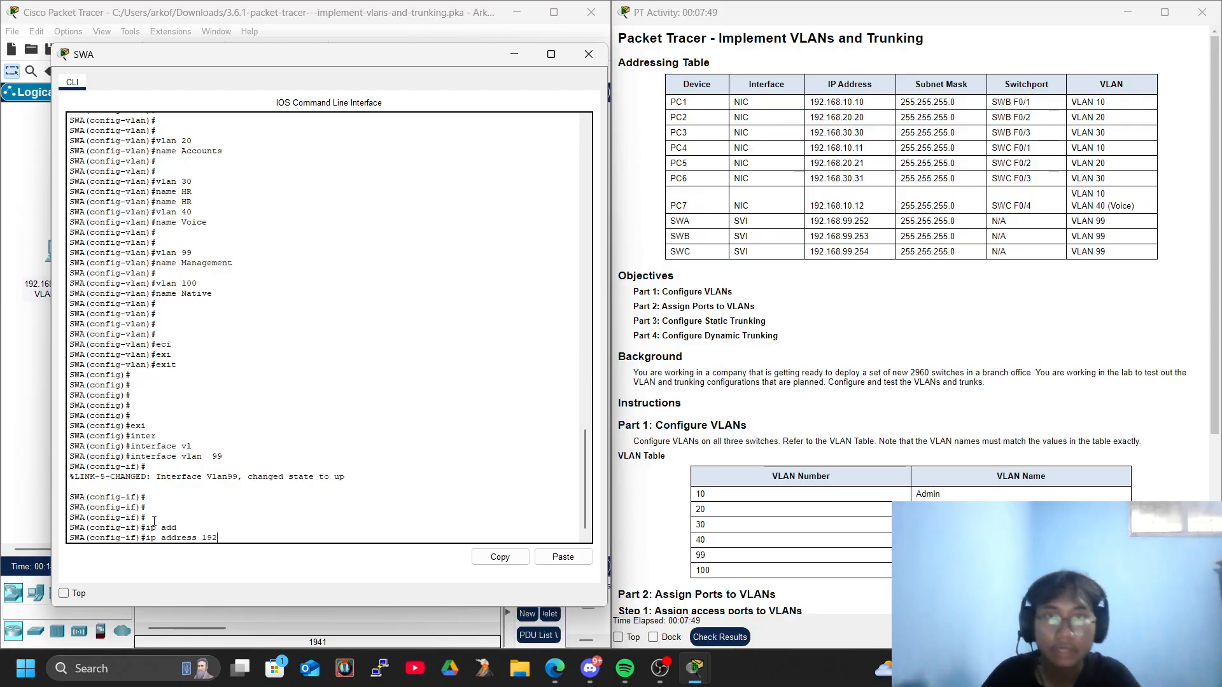
{"action": "type", "text": "192.168.99."}
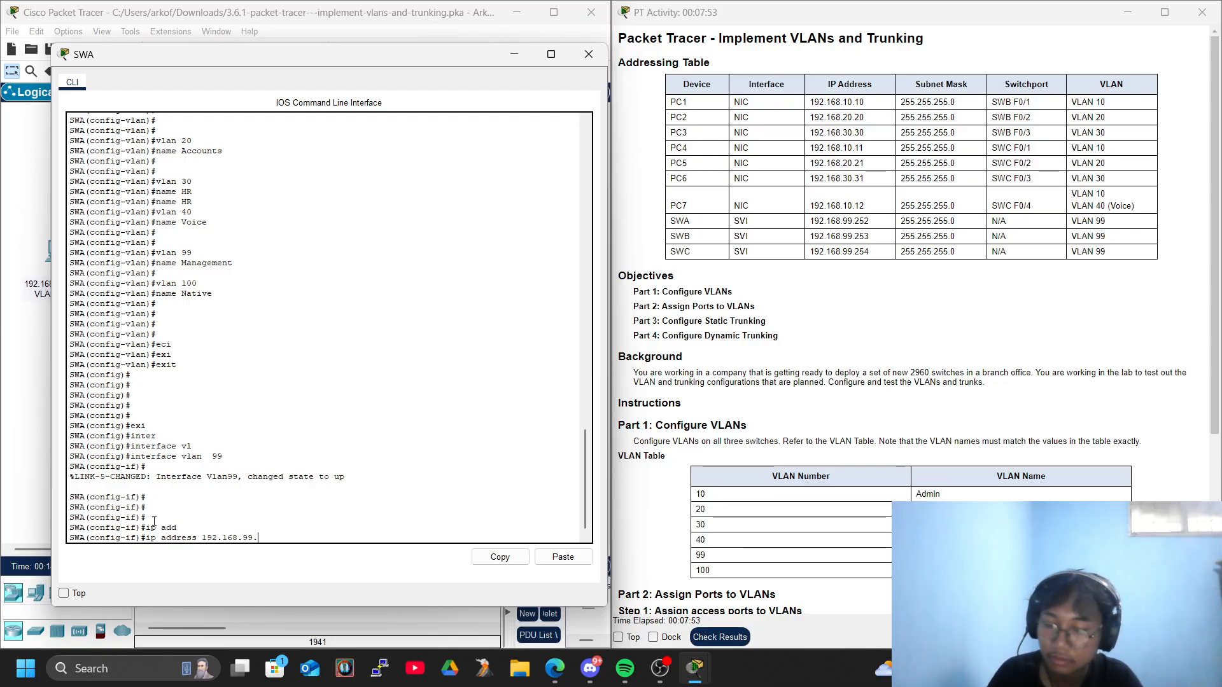
{"action": "type", "text": "252 255.255.2"}
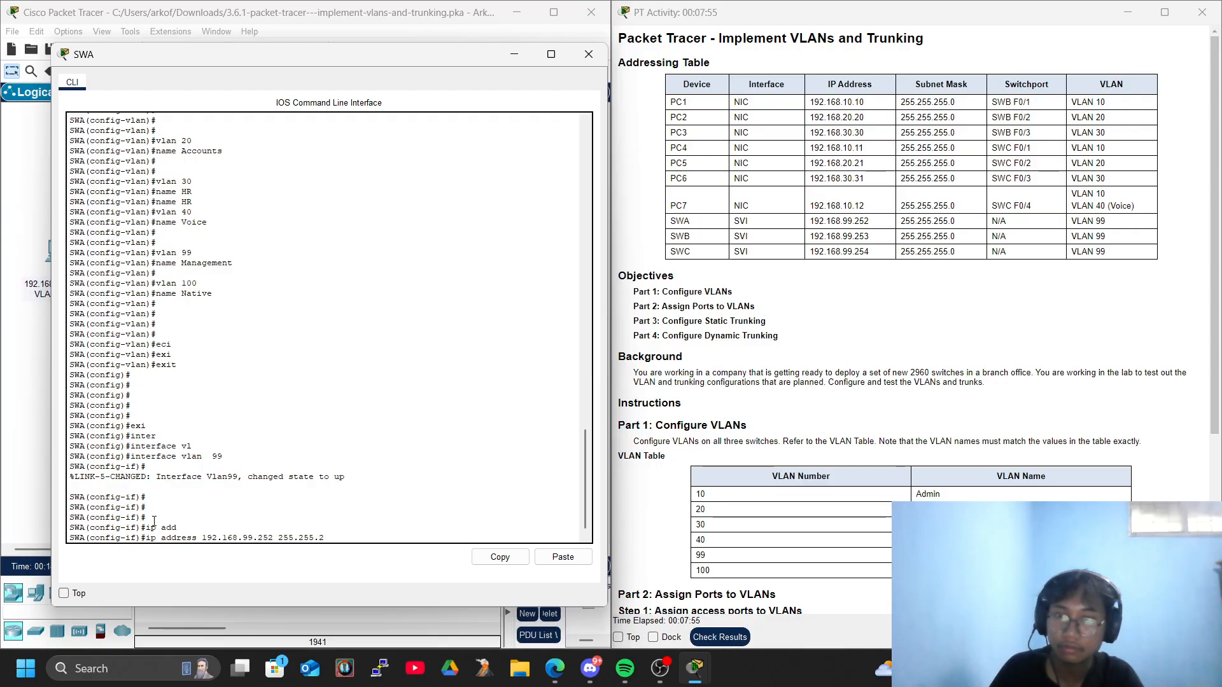
{"action": "type", "text": "55.0"}
{"action": "key", "text": "Return"}
{"action": "key", "text": "Return"}
{"action": "key", "text": "Return"}
Enable SWA's VLAN 99 interface with no shutdown.
{"action": "key", "text": "Return"}
{"action": "key", "text": "Return"}
{"action": "type", "text": "no sh"}
{"action": "key", "text": "Tab"}
Exit VLAN 99 interface configuration on SWA to global configuration mode and close its console.
{"action": "key", "text": "Return"}
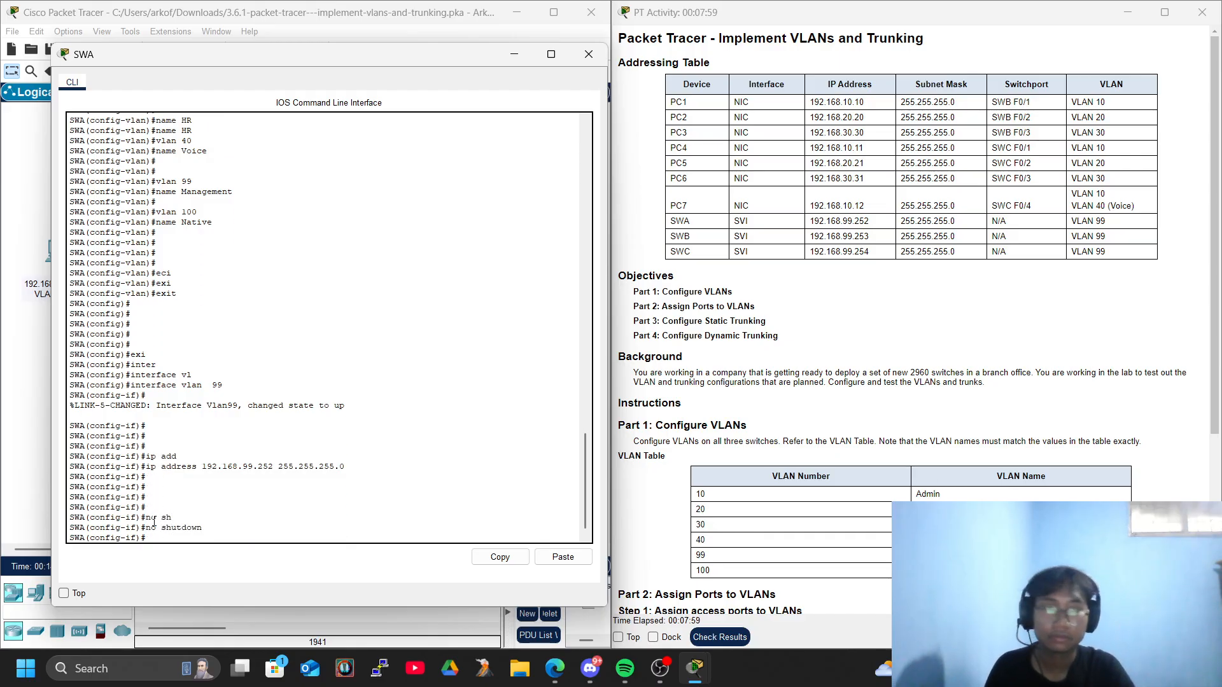
{"action": "key", "text": "Return"}
{"action": "key", "text": "Return"}
{"action": "key", "text": "Return"}
{"action": "key", "text": "Return"}
{"action": "key", "text": "Return"}
{"action": "key", "text": "Return"}
{"action": "type", "text": "exi"}
{"action": "key", "text": "Tab"}
{"action": "key", "text": "Return"}
{"action": "key", "text": "Return"}
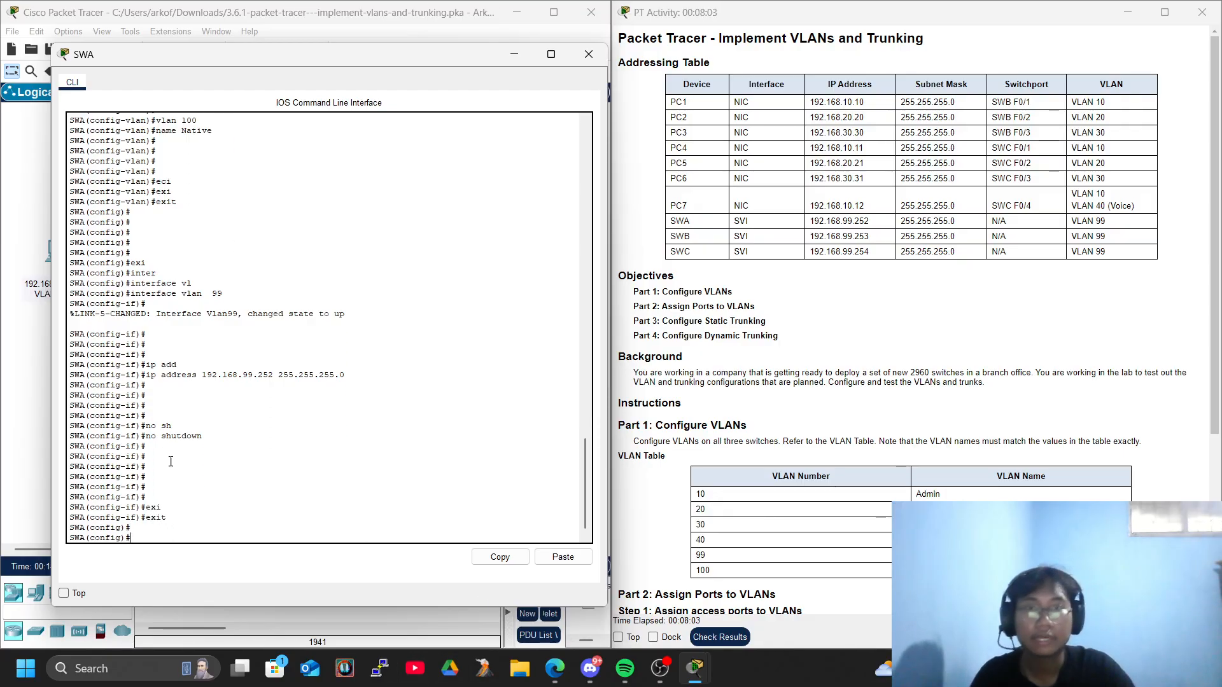
{"action": "left_click", "coordinate": [588, 54]}
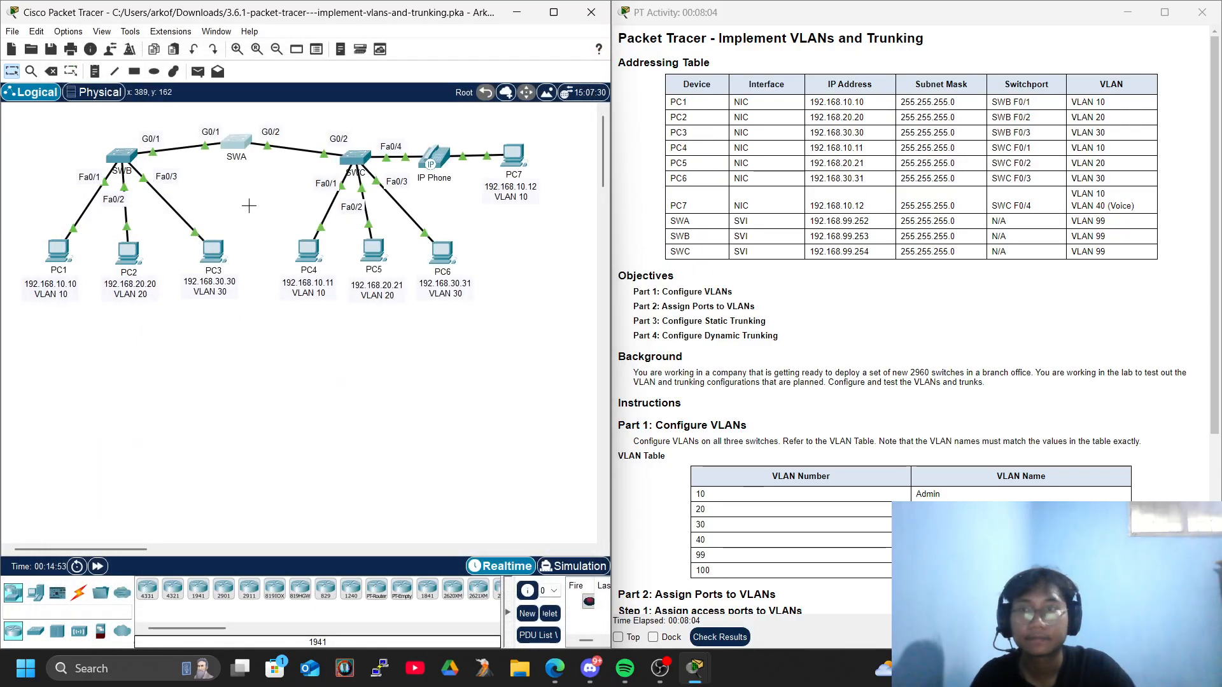
Open SWB's console, create the VLAN 99 management interface, and enter its configuration mode.
{"action": "left_click", "coordinate": [122, 156]}
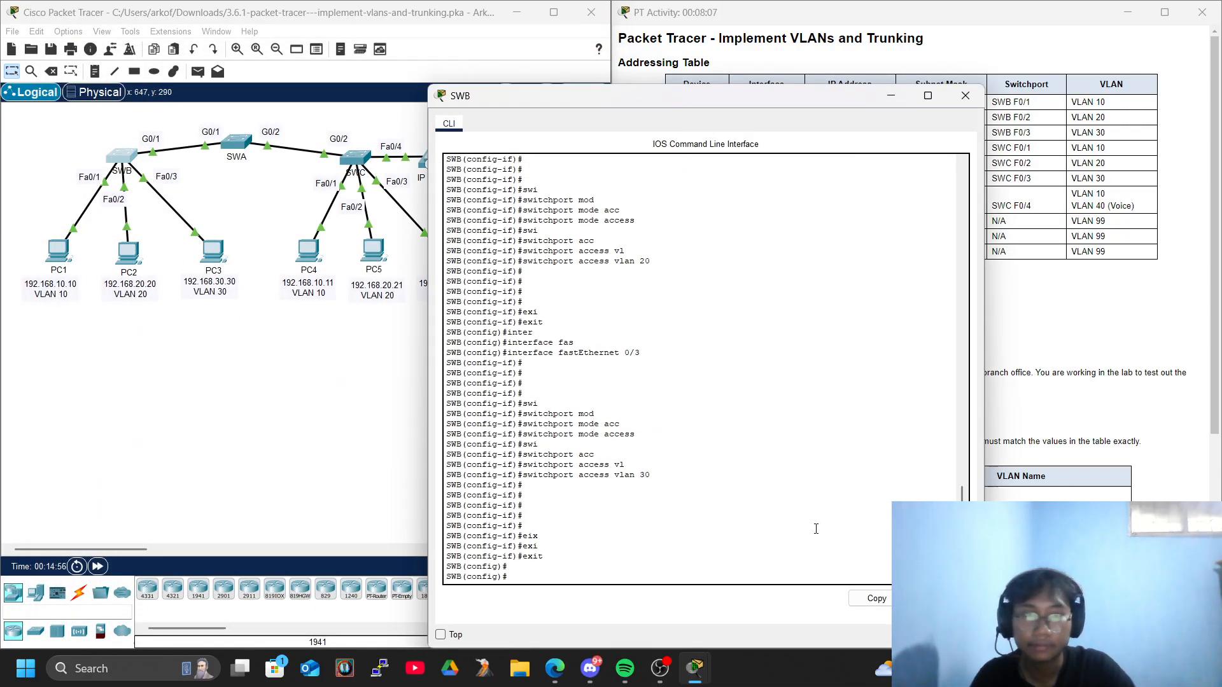
{"action": "key", "text": "Return"}
{"action": "key", "text": "Return"}
{"action": "key", "text": "Return"}
{"action": "key", "text": "Return"}
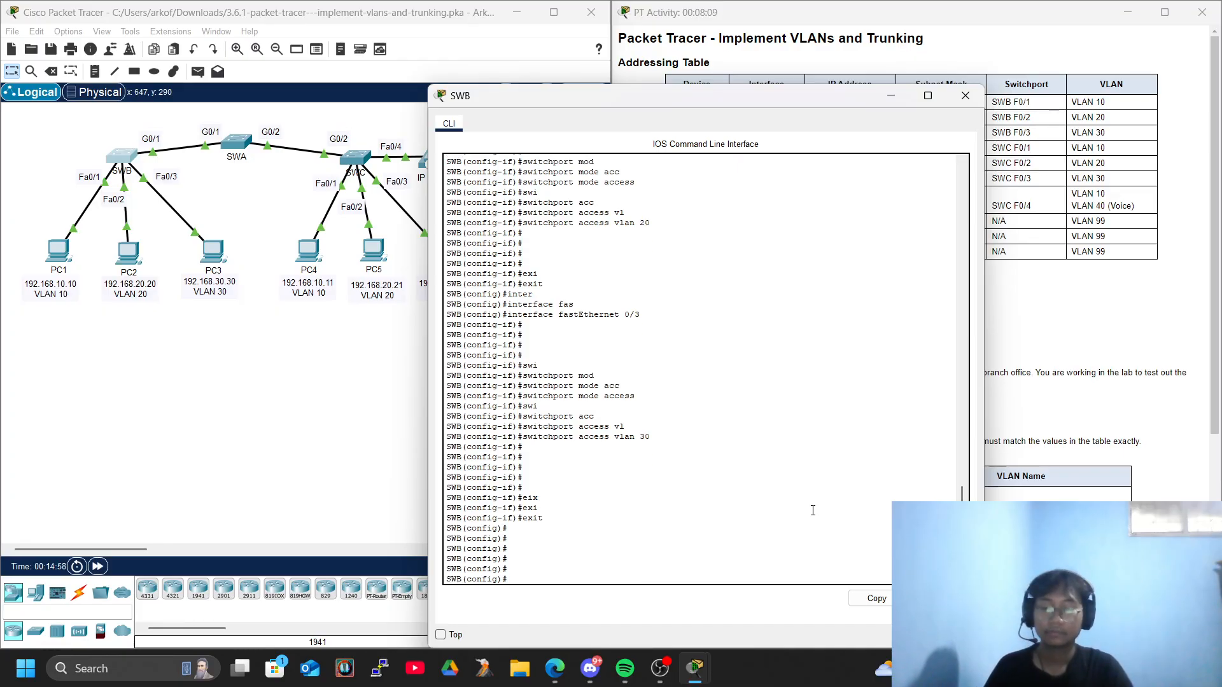
{"action": "type", "text": "inter"}
{"action": "key", "text": "Tab"}
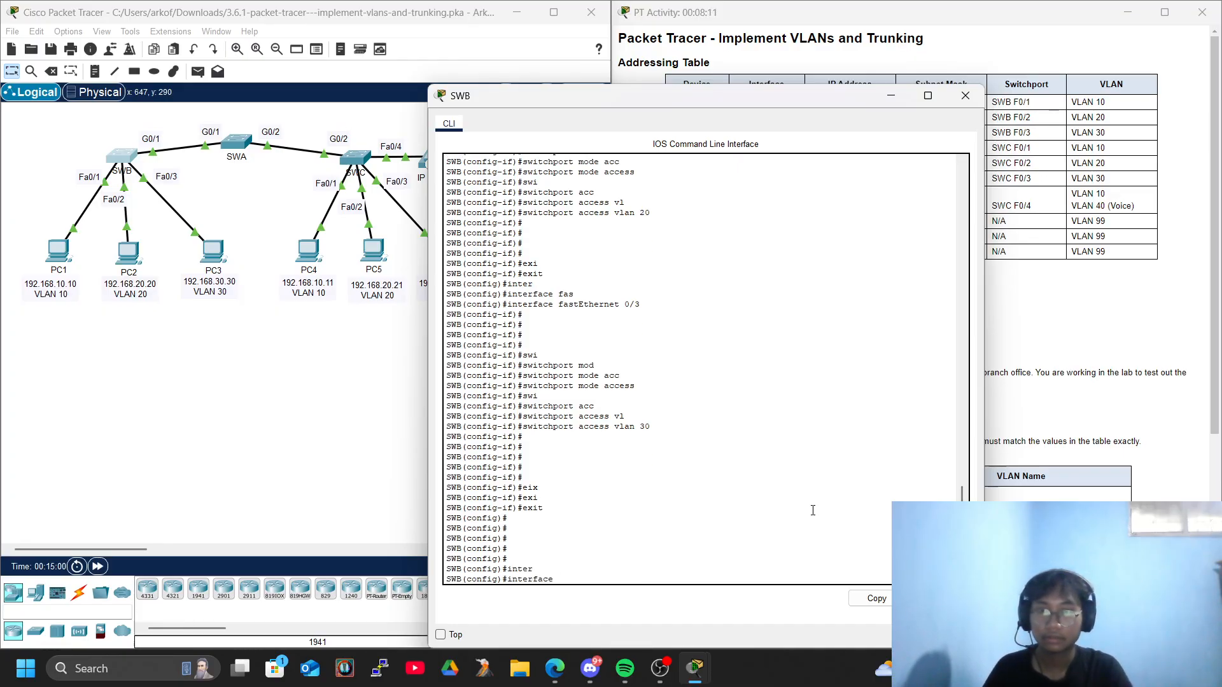
{"action": "type", "text": "vl"}
{"action": "key", "text": "Tab"}
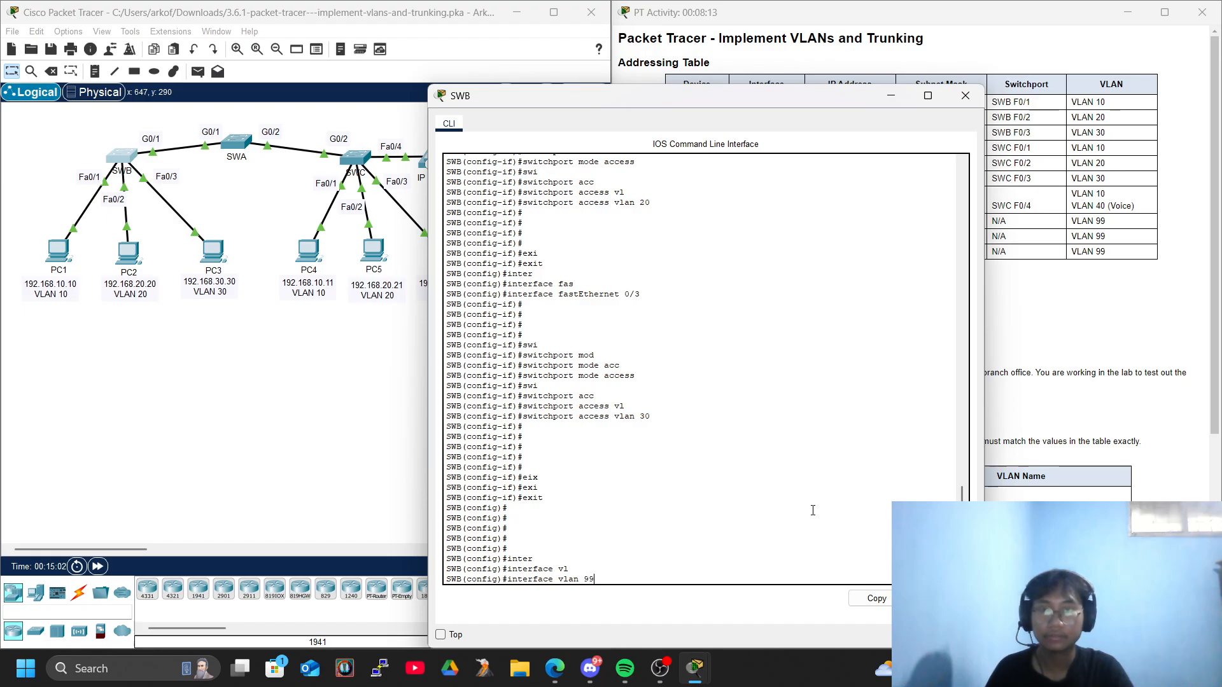
{"action": "type", "text": "99"}
{"action": "key", "text": "Return"}
{"action": "key", "text": "Return"}
{"action": "key", "text": "Return"}
{"action": "key", "text": "Return"}
{"action": "key", "text": "Return"}
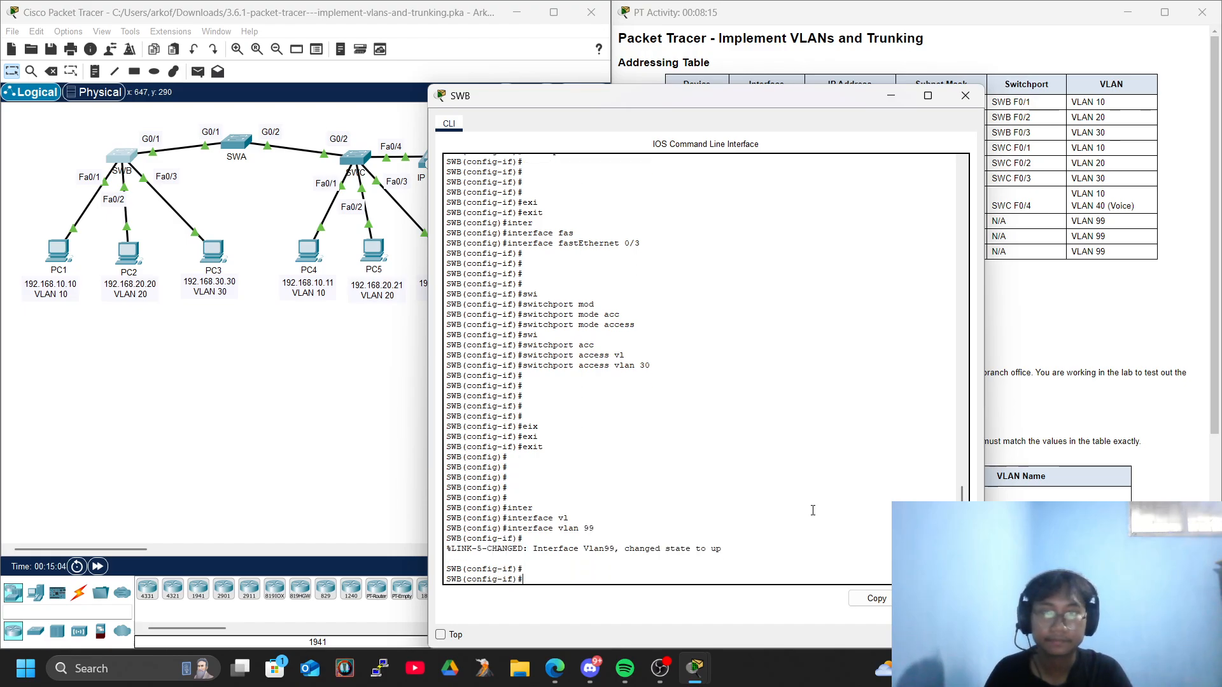
Assign IP address 192.168.99.253 with subnet mask 255.255.255.0 to SWB's VLAN 99 interface.
{"action": "type", "text": "ip add"}
{"action": "key", "text": "Tab"}
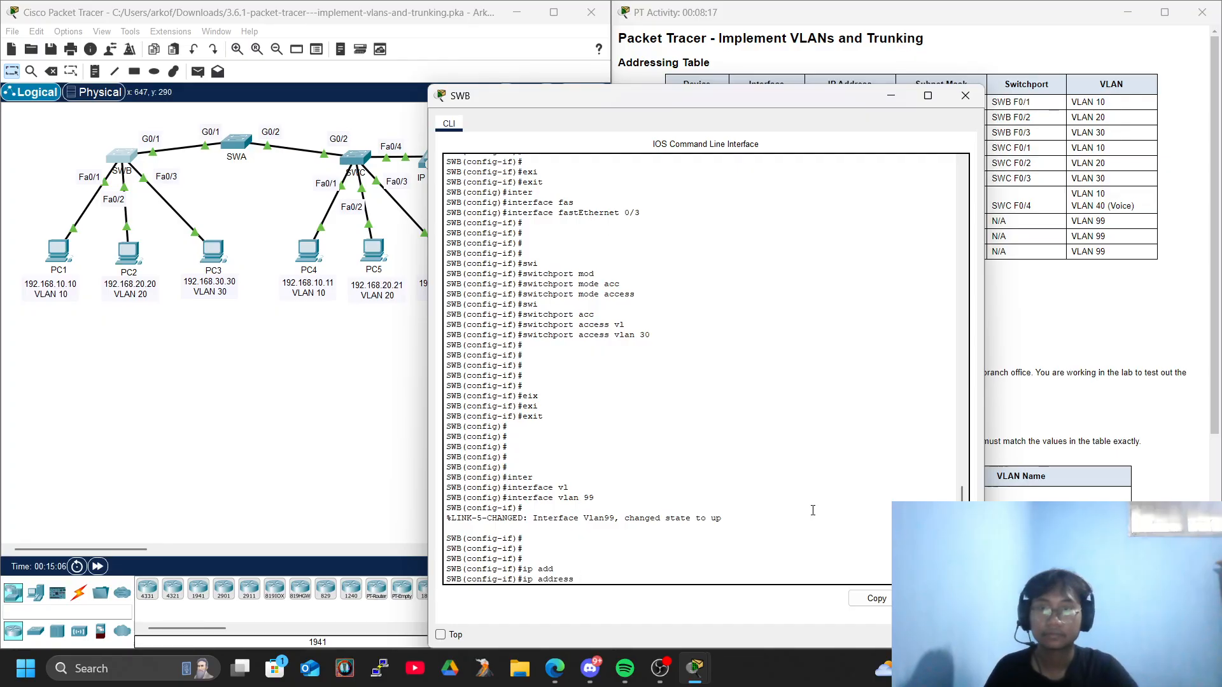
{"action": "left_click_drag", "start_coordinate": [617, 97], "coordinate": [212, 51]}
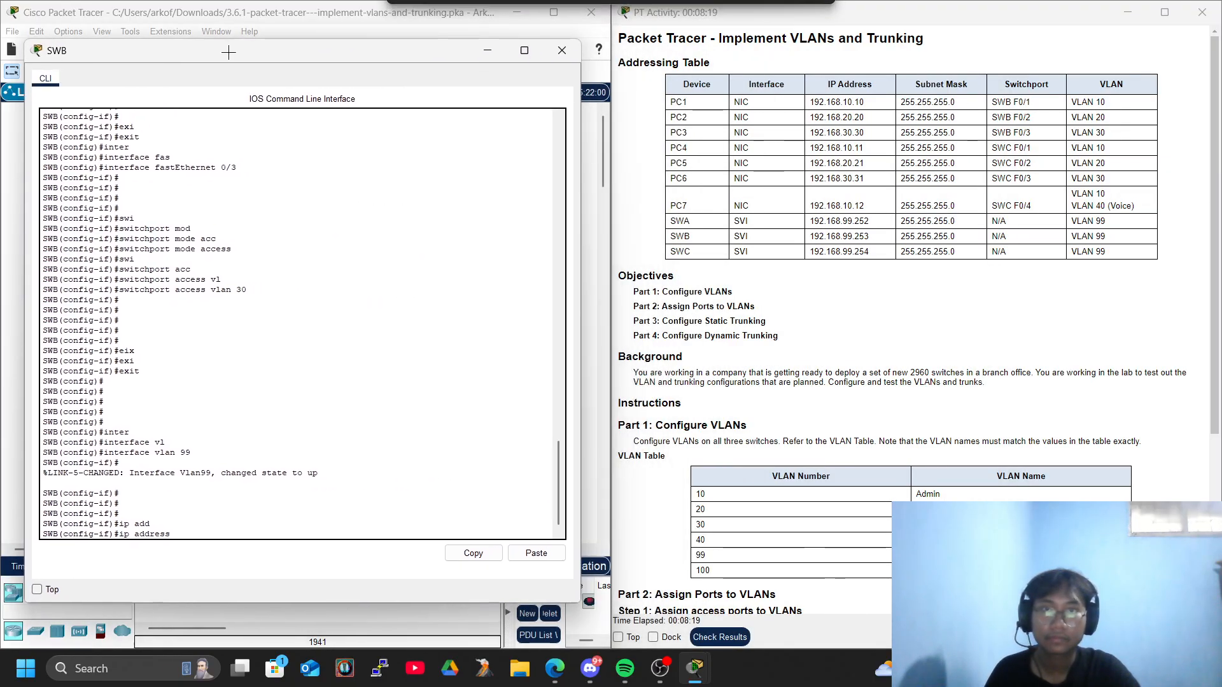
{"action": "type", "text": "192.168."}
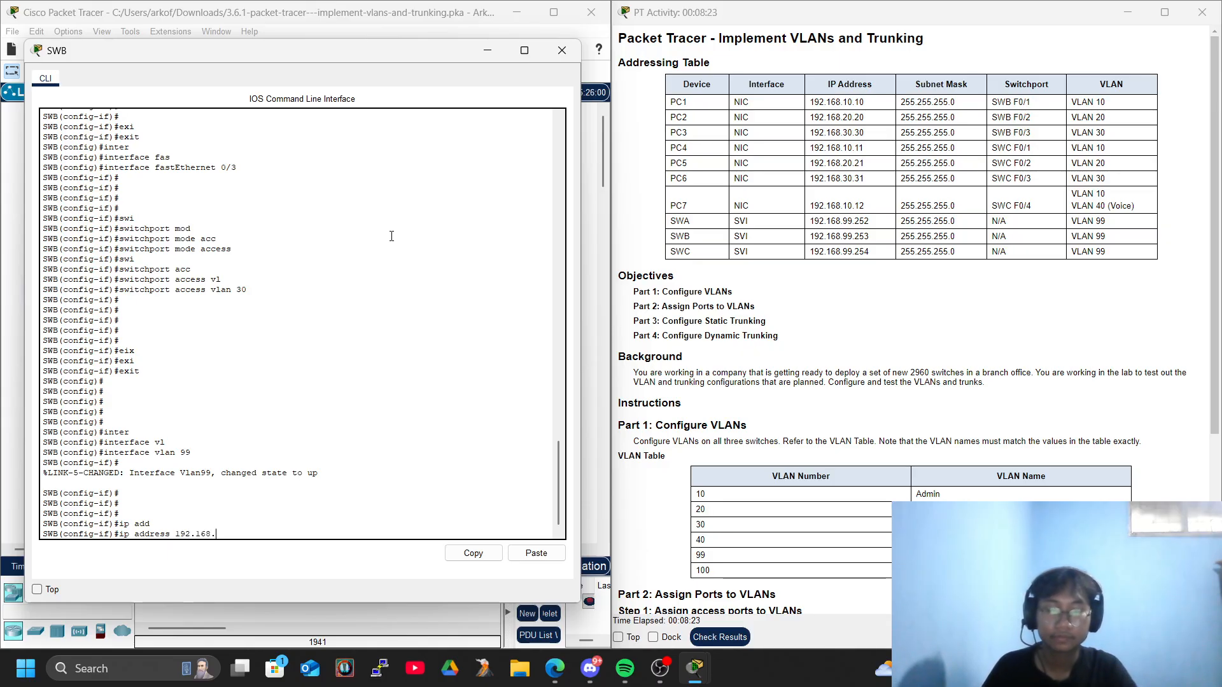
{"action": "type", "text": "99.253 2"}
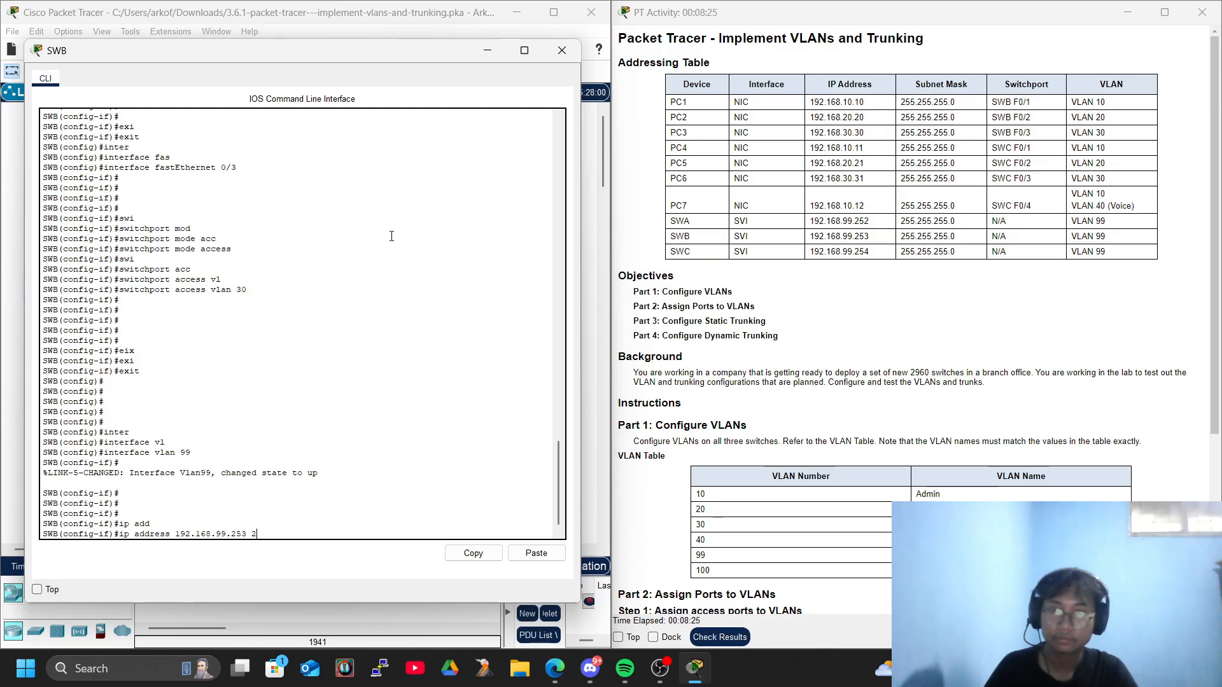
{"action": "type", "text": "55.255.255."}
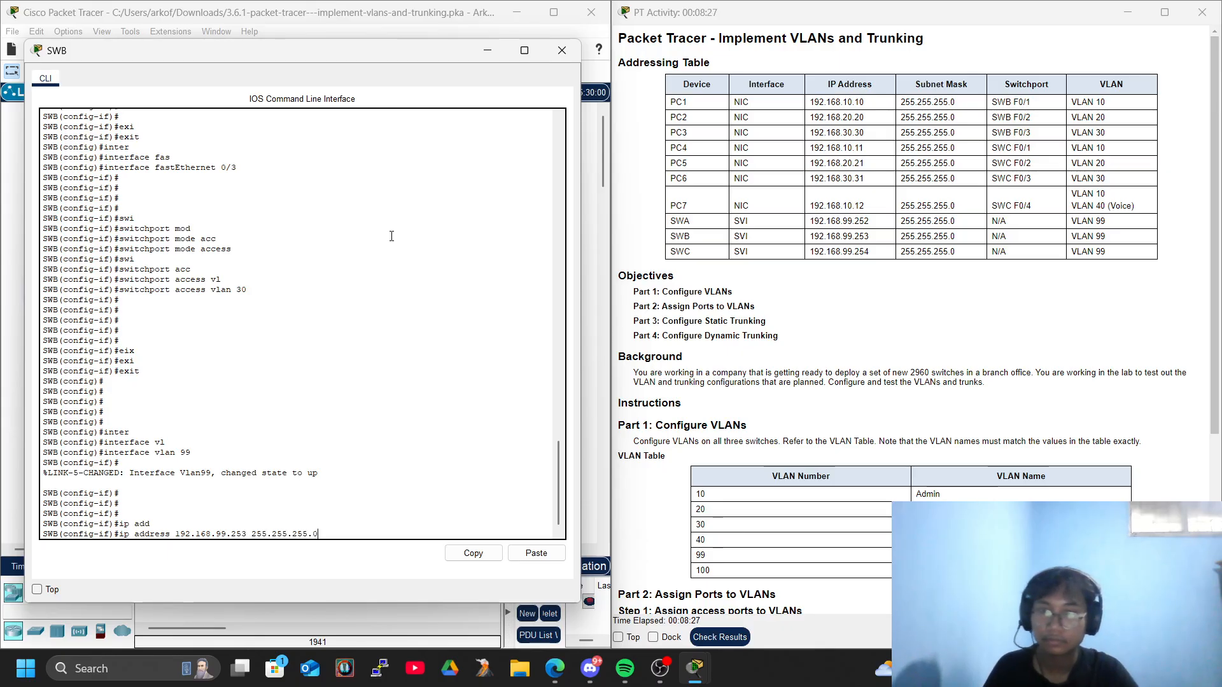
{"action": "type", "text": "0"}
{"action": "key", "text": "Return"}
{"action": "key", "text": "Return"}
{"action": "key", "text": "Return"}
{"action": "key", "text": "Return"}
{"action": "key", "text": "Return"}
Enable SWB's VLAN 99 interface with no shutdown, then exit to global configuration mode and close the console.
{"action": "type", "text": "no sh"}
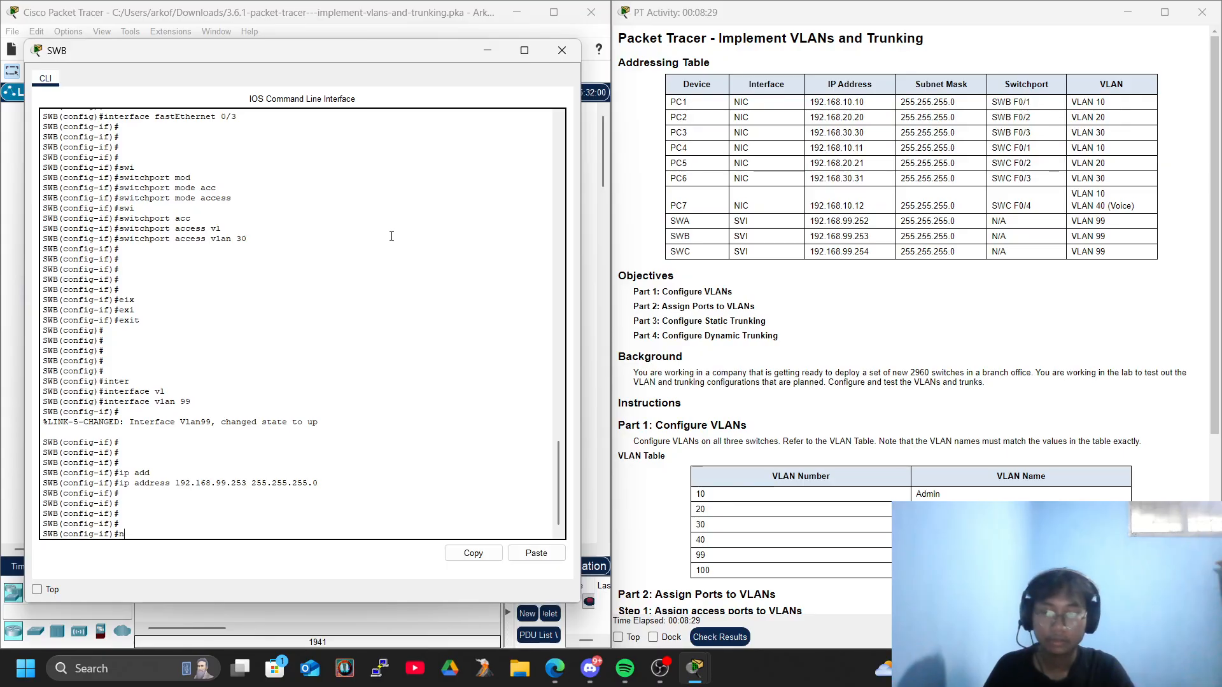
{"action": "key", "text": "Tab"}
{"action": "key", "text": "Tab"}
{"action": "key", "text": "Return"}
{"action": "key", "text": "Return"}
{"action": "key", "text": "Return"}
{"action": "type", "text": "exi"}
{"action": "key", "text": "Tab"}
{"action": "key", "text": "Return"}
{"action": "key", "text": "Return"}
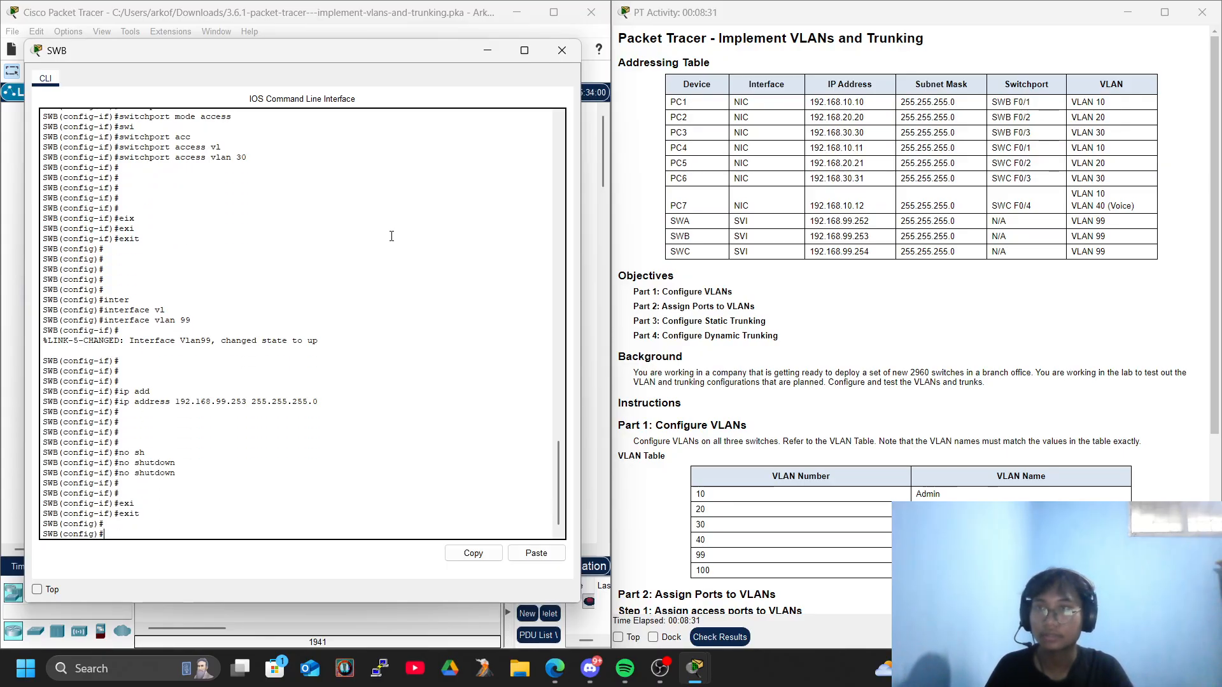
{"action": "left_click", "coordinate": [562, 50]}
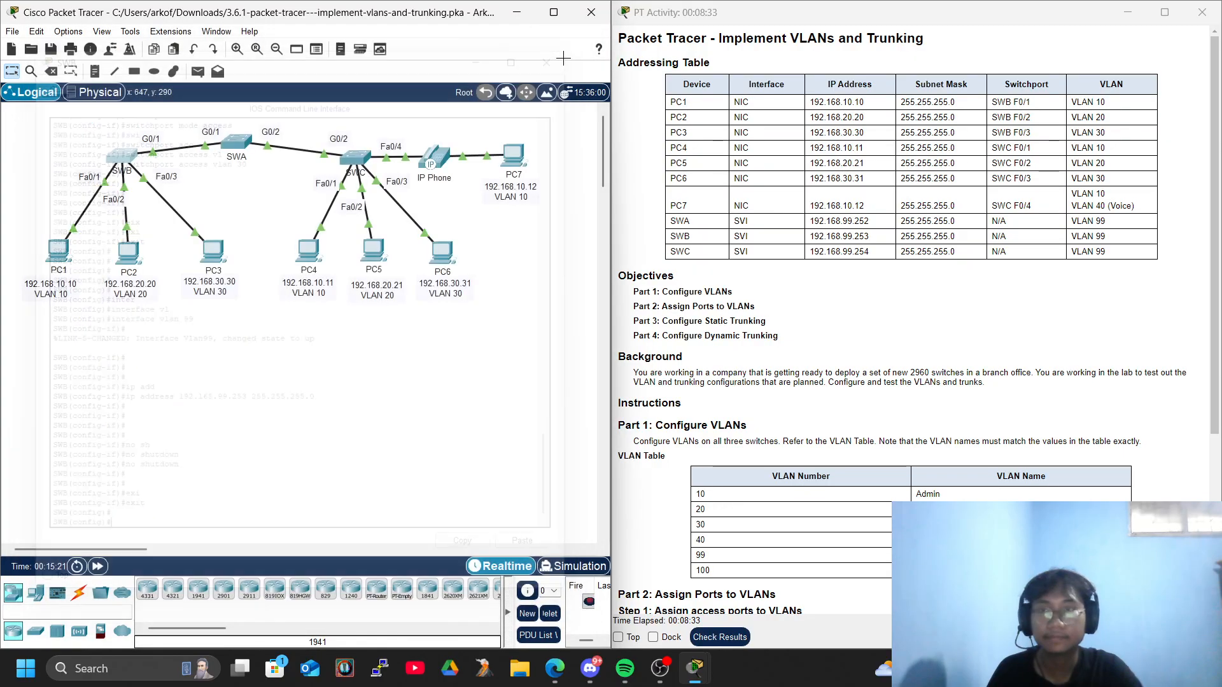
In SWC's console, leave the current interface configuration and create the VLAN 99 management interface.
{"action": "left_click", "coordinate": [356, 156]}
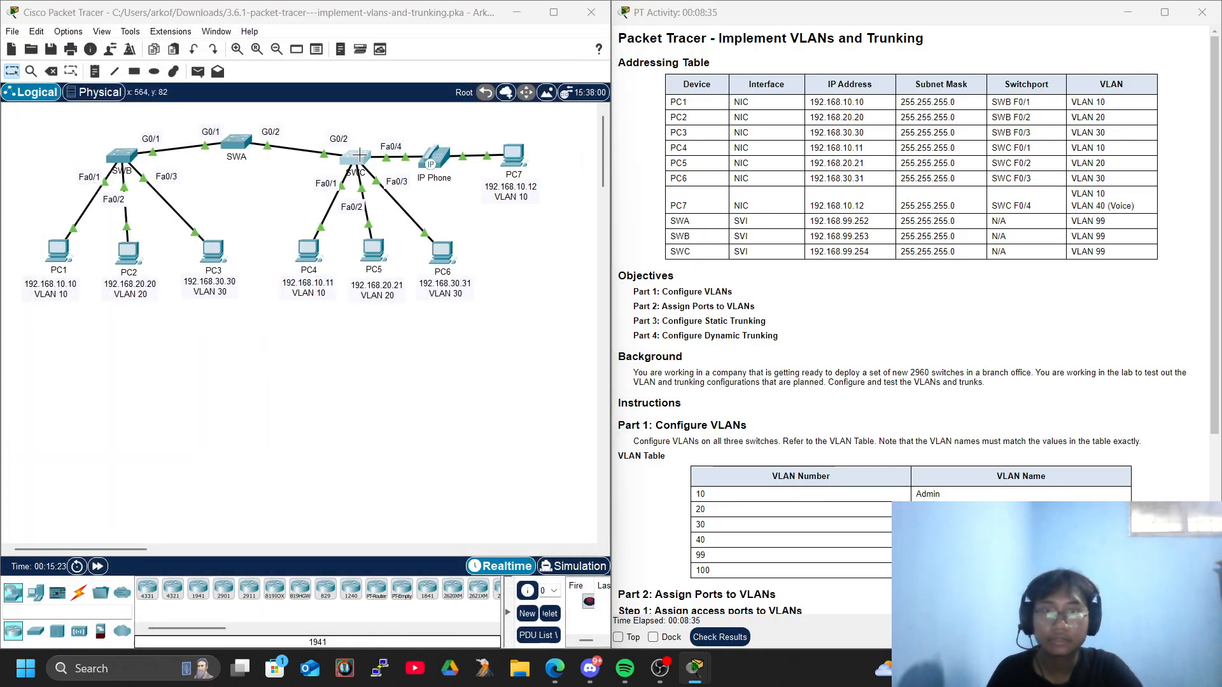
{"action": "key", "text": "Return"}
{"action": "key", "text": "Return"}
{"action": "key", "text": "Return"}
{"action": "key", "text": "Return"}
{"action": "key", "text": "Return"}
{"action": "type", "text": "exi"}
{"action": "key", "text": "Tab"}
{"action": "key", "text": "Return"}
{"action": "key", "text": "Return"}
{"action": "type", "text": "inter"}
{"action": "key", "text": "Tab"}
{"action": "type", "text": "vl"}
{"action": "key", "text": "Tab"}
{"action": "type", "text": "99"}
{"action": "key", "text": "Return"}
{"action": "type", "text": "i"}
{"action": "key", "text": "BackSpace"}
{"action": "key", "text": "Return"}
Assign IP address 192.168.99.254 with subnet mask 255.255.255.0 to SWC's VLAN 99 interface.
{"action": "key", "text": "Return"}
{"action": "type", "text": "ip add"}
{"action": "key", "text": "Tab"}
{"action": "key", "text": "Return"}
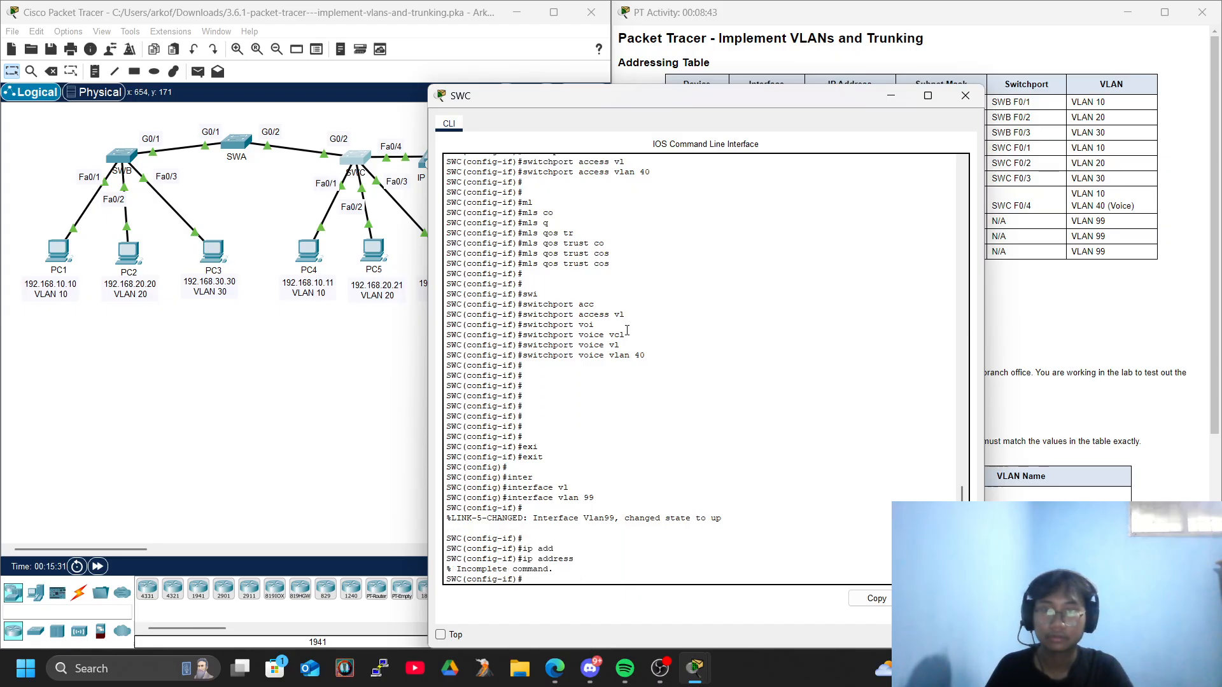
{"action": "type", "text": "ip add"}
{"action": "key", "text": "Tab"}
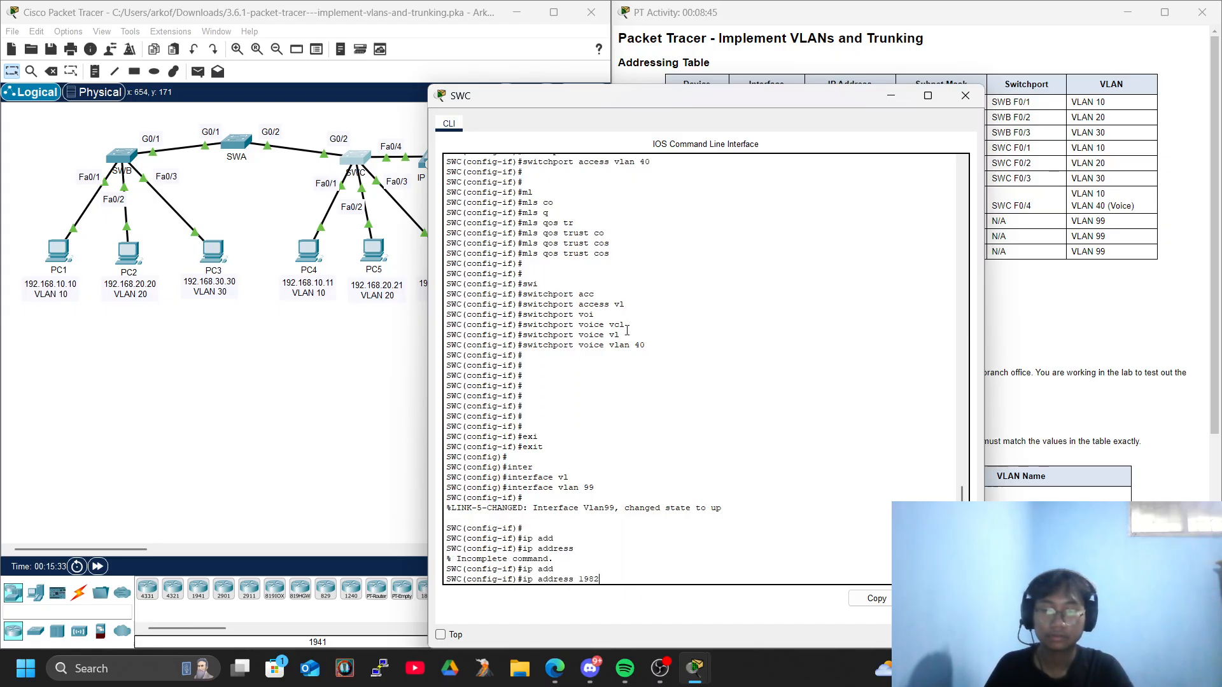
{"action": "type", "text": "192.168"}
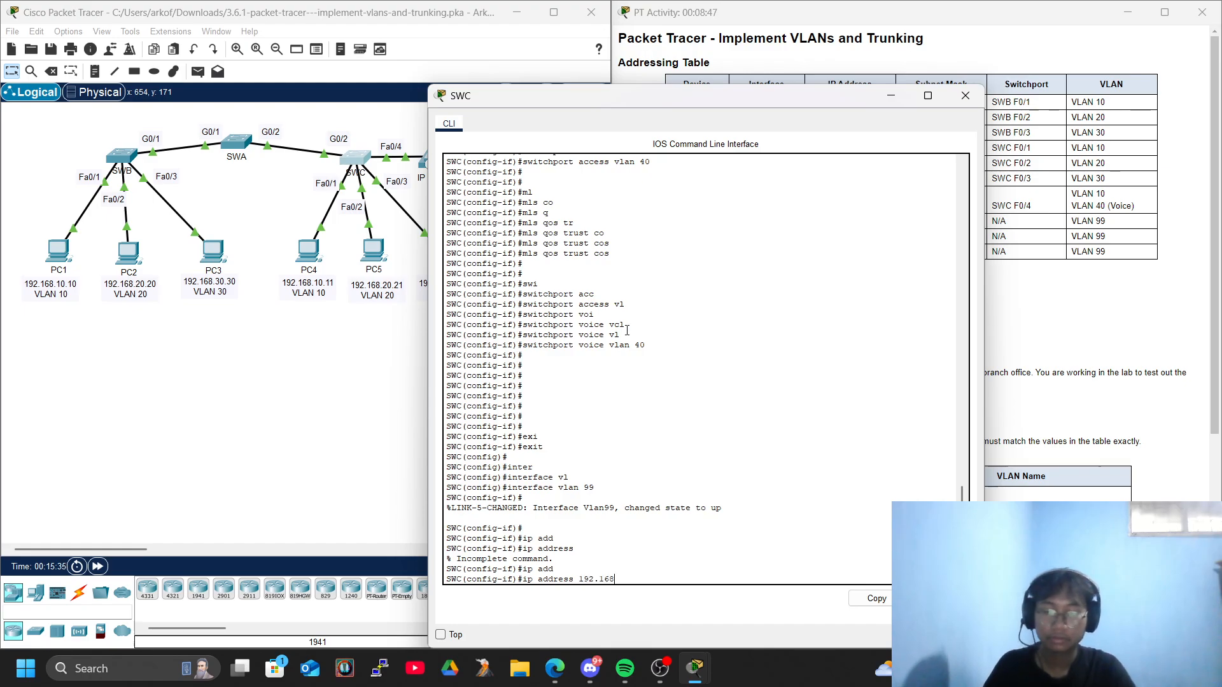
{"action": "type", "text": "."}
{"action": "left_click_drag", "start_coordinate": [684, 91], "coordinate": [334, 132]}
{"action": "type", "text": "99.254 255.255.255.0"}
{"action": "key", "text": "Return"}
Enable SWC's VLAN 99 interface with no shutdown and close its console.
{"action": "key", "text": "Return"}
{"action": "key", "text": "Return"}
{"action": "type", "text": "no sh"}
{"action": "key", "text": "Tab"}
{"action": "key", "text": "Return"}
{"action": "key", "text": "Return"}
{"action": "key", "text": "Return"}
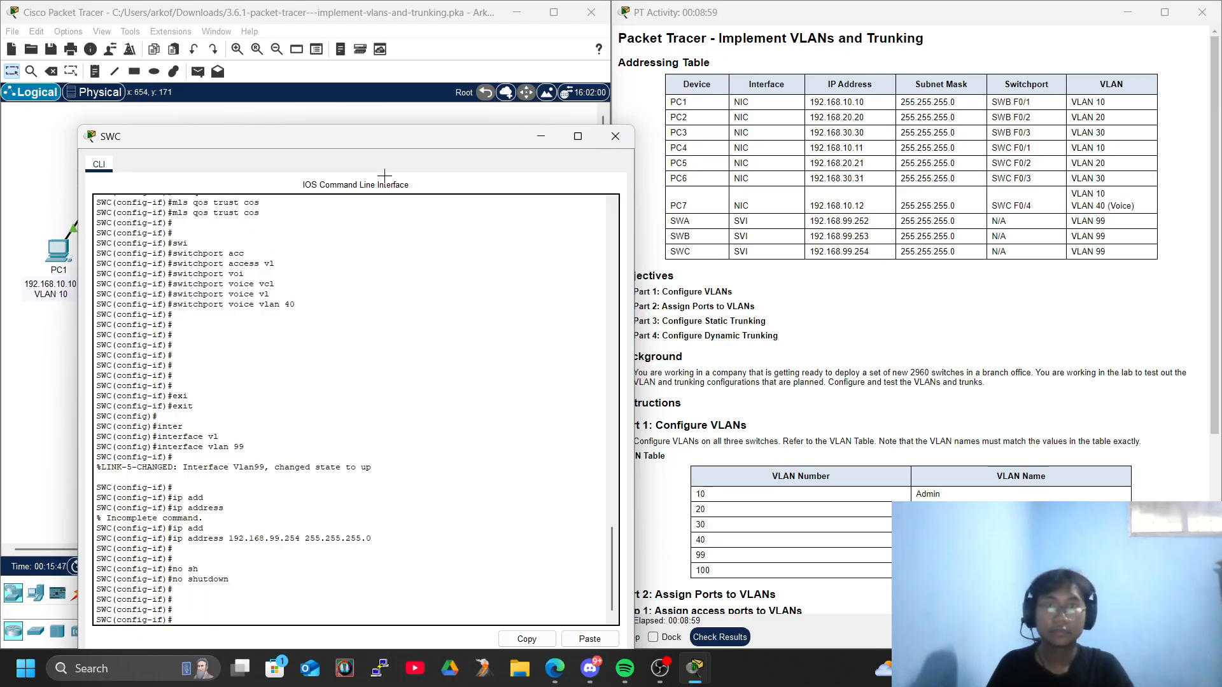
{"action": "left_click", "coordinate": [615, 136]}
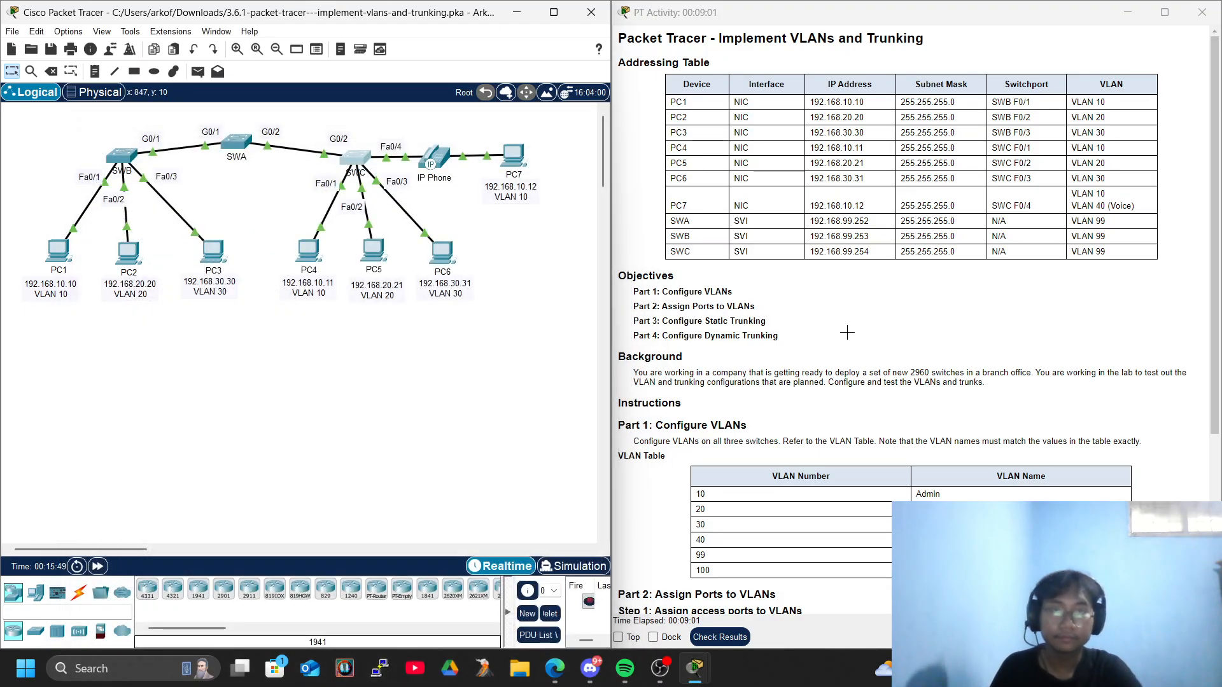
Read the static trunking instructions, then enter configuration mode for GigabitEthernet 0/1 in SWA's console.
{"action": "scroll", "coordinate": [847, 333], "scroll_direction": "down", "scroll_amount": 5}
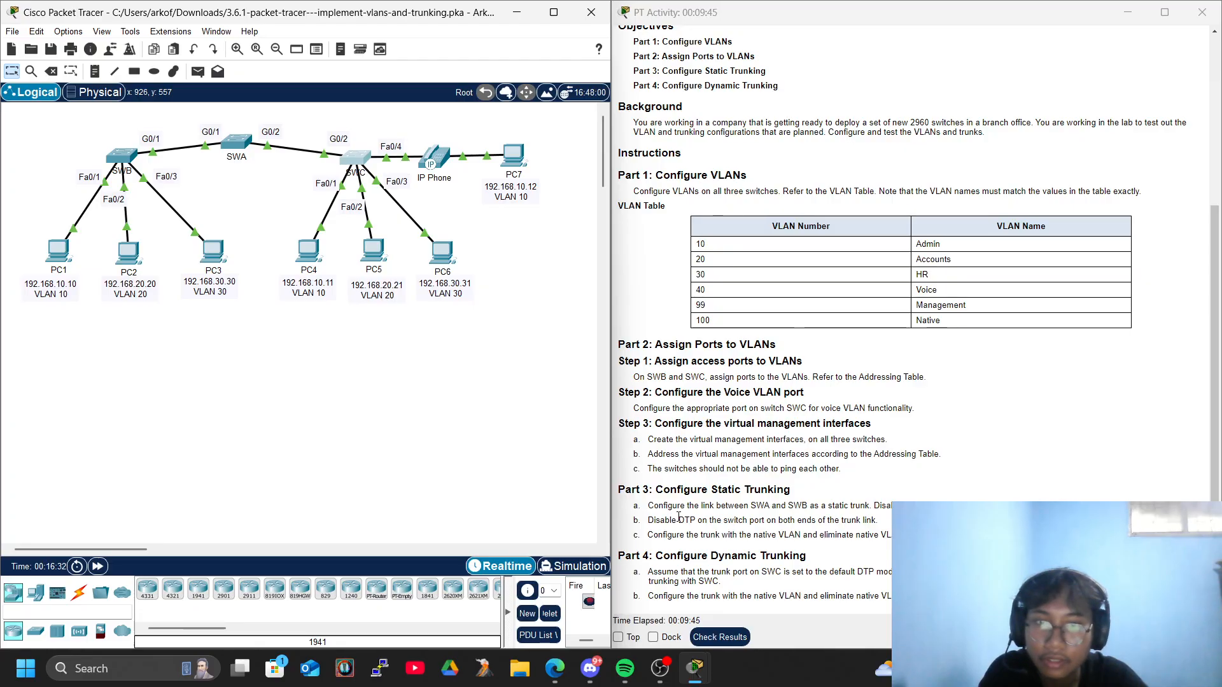
{"action": "left_click", "coordinate": [236, 141]}
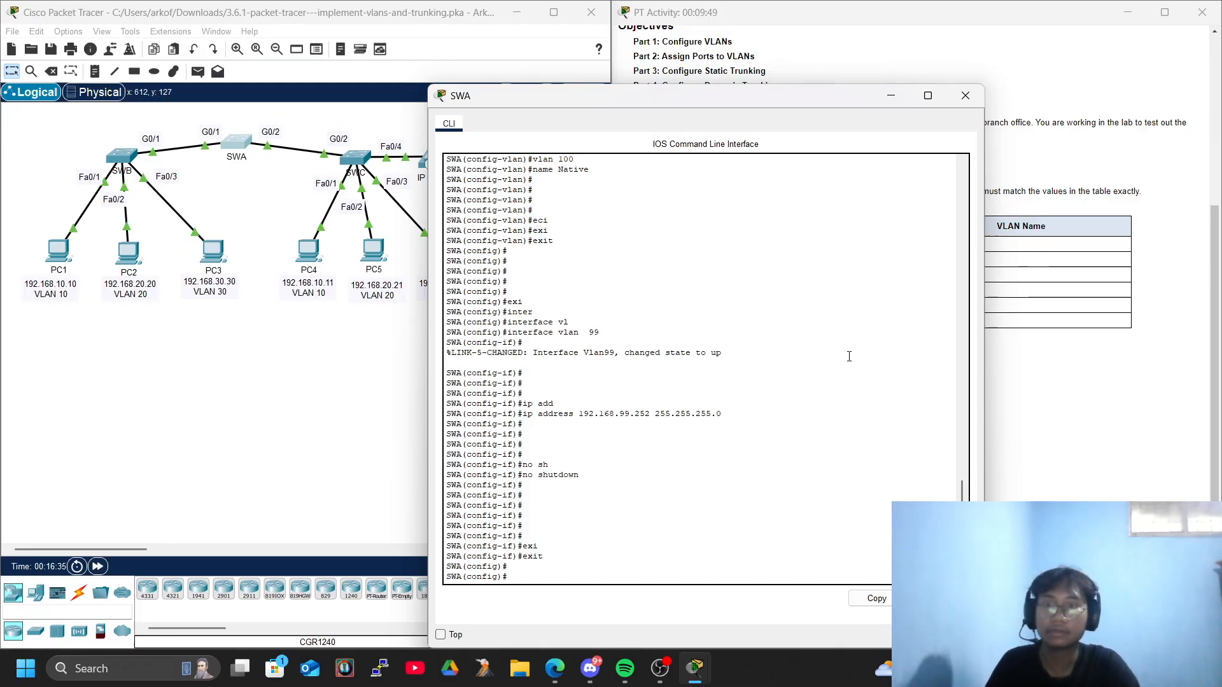
{"action": "key", "text": "Return"}
{"action": "key", "text": "Return"}
{"action": "key", "text": "Return"}
{"action": "type", "text": "inte"}
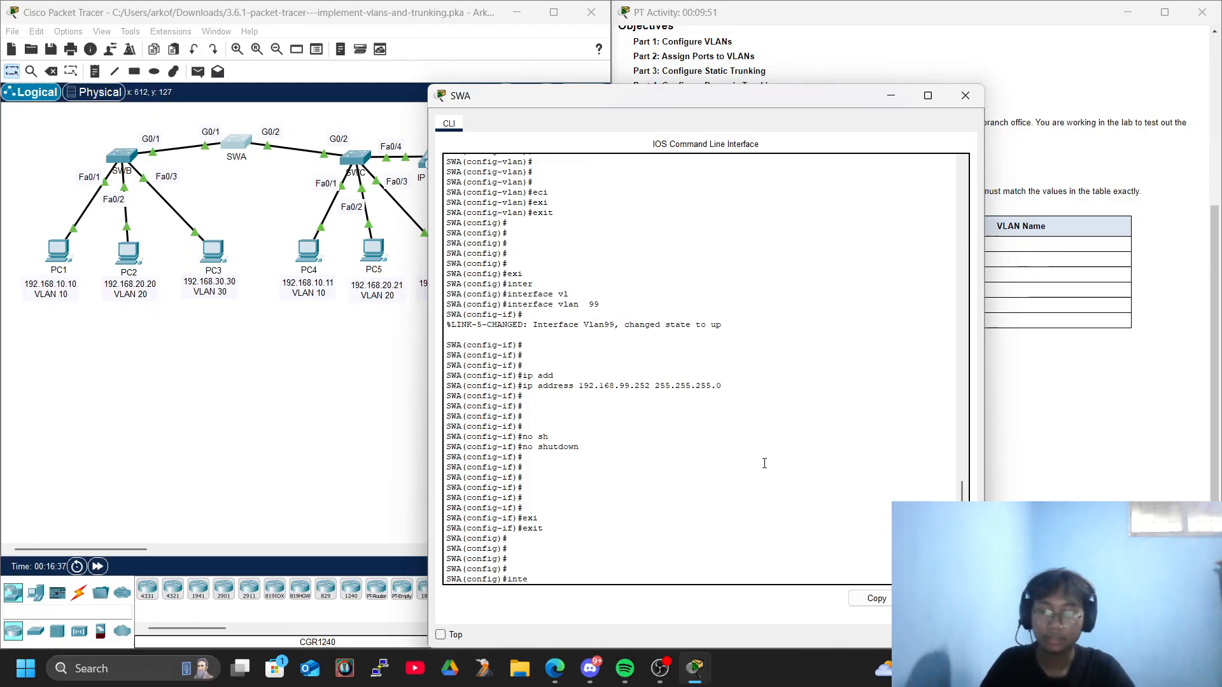
{"action": "type", "text": "r"}
{"action": "key", "text": "Tab"}
{"action": "type", "text": "fg"}
{"action": "key", "text": "Tab"}
{"action": "key", "text": "BackSpace"}
{"action": "key", "text": "BackSpace"}
{"action": "type", "text": "g"}
{"action": "key", "text": "Tab"}
{"action": "type", "text": "0/1"}
{"action": "key", "text": "Return"}
{"action": "key", "text": "Return"}
{"action": "key", "text": "Return"}
{"action": "key", "text": "Return"}
{"action": "key", "text": "Return"}
{"action": "key", "text": "Escape"}
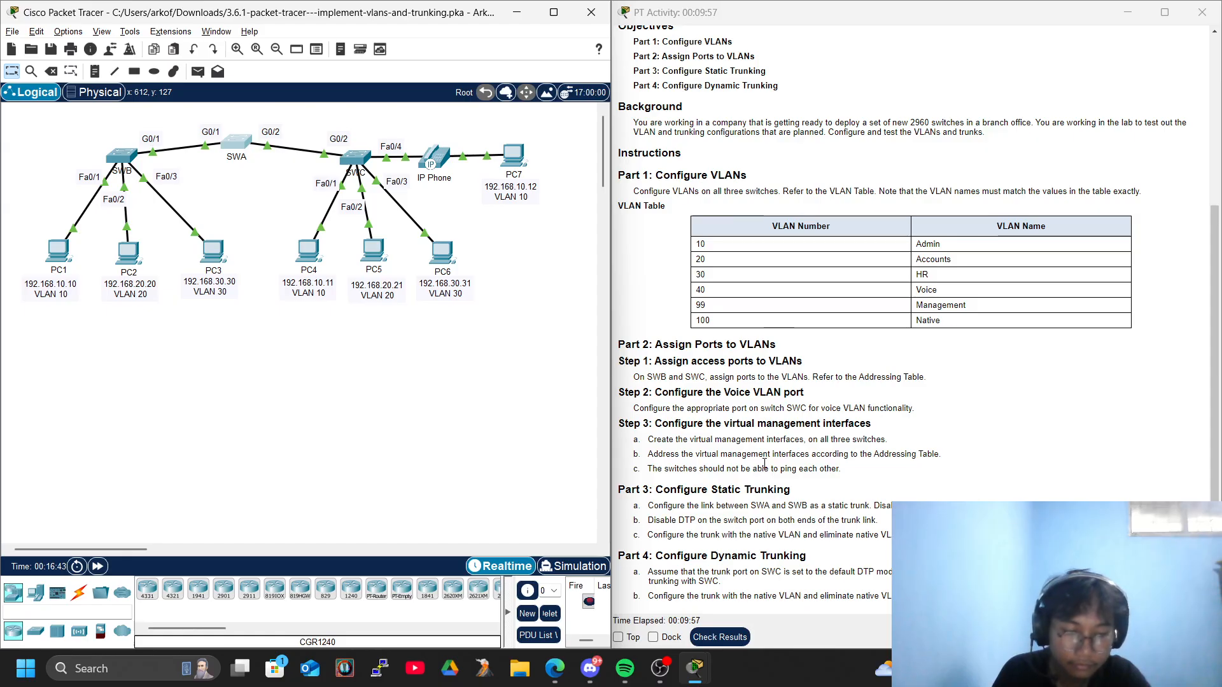
Set SWA's GigabitEthernet 0/1 port to static trunk mode with switchport mode trunk.
{"action": "key", "text": "alt+Tab"}
{"action": "type", "text": "swi"}
{"action": "key", "text": "Tab"}
{"action": "type", "text": "mod"}
{"action": "key", "text": "Tab"}
{"action": "type", "text": "tr"}
{"action": "key", "text": "Tab"}
{"action": "key", "text": "Return"}
{"action": "key", "text": "Return"}
{"action": "key", "text": "Return"}
{"action": "key", "text": "Return"}
{"action": "key", "text": "Return"}
{"action": "key", "text": "Return"}
{"action": "key", "text": "Return"}
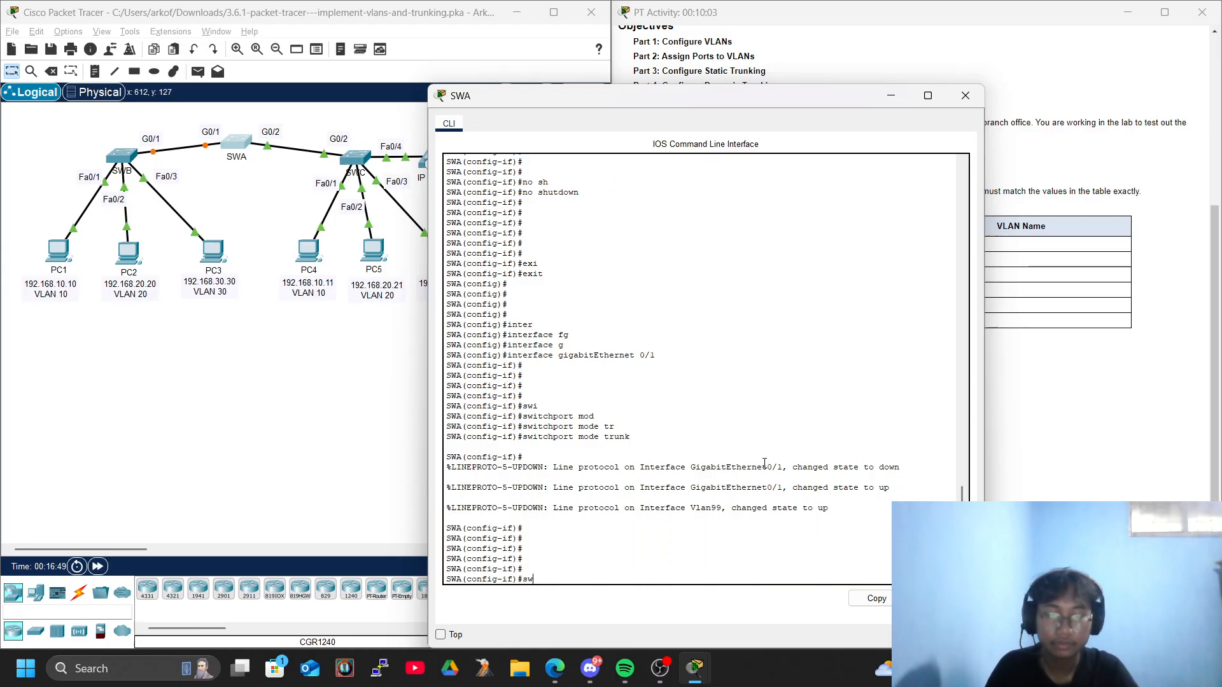
Disable DTP on SWA's GigabitEthernet 0/1 port with switchport nonegotiate.
{"action": "type", "text": "swi"}
{"action": "key", "text": "Tab"}
{"action": "key", "text": "BackSpace"}
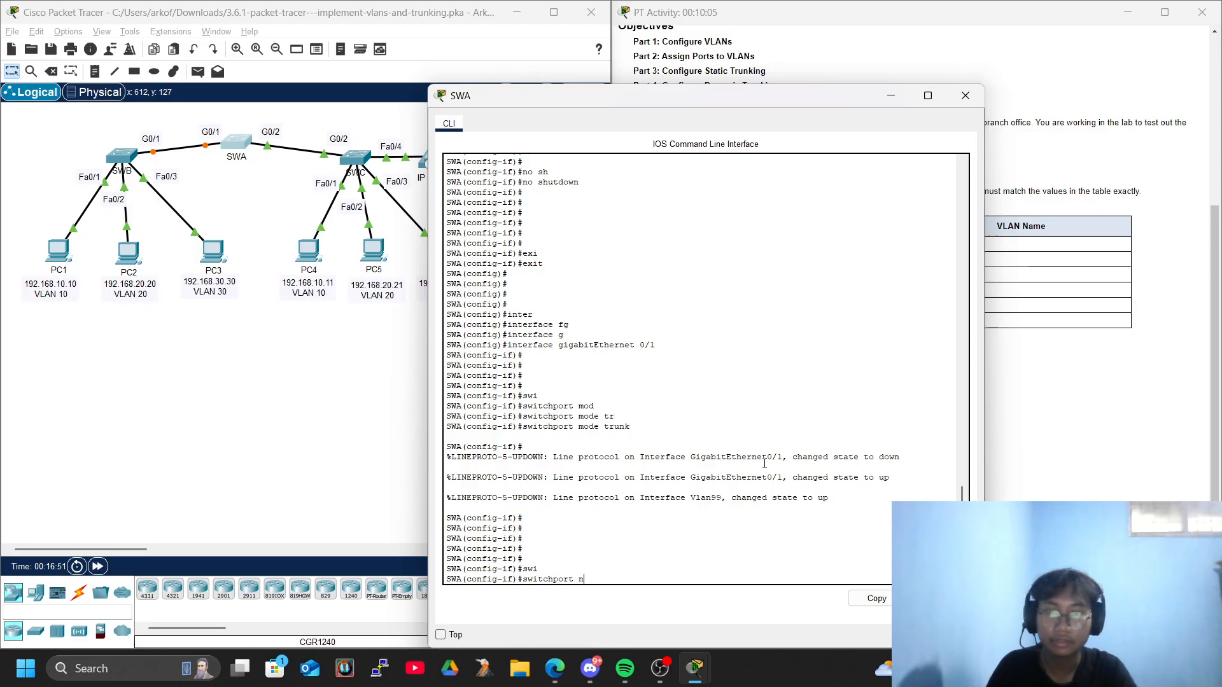
{"action": "type", "text": "oin"}
{"action": "key", "text": "Tab"}
{"action": "key", "text": "BackSpace"}
{"action": "key", "text": "BackSpace"}
{"action": "type", "text": "n"}
{"action": "key", "text": "Tab"}
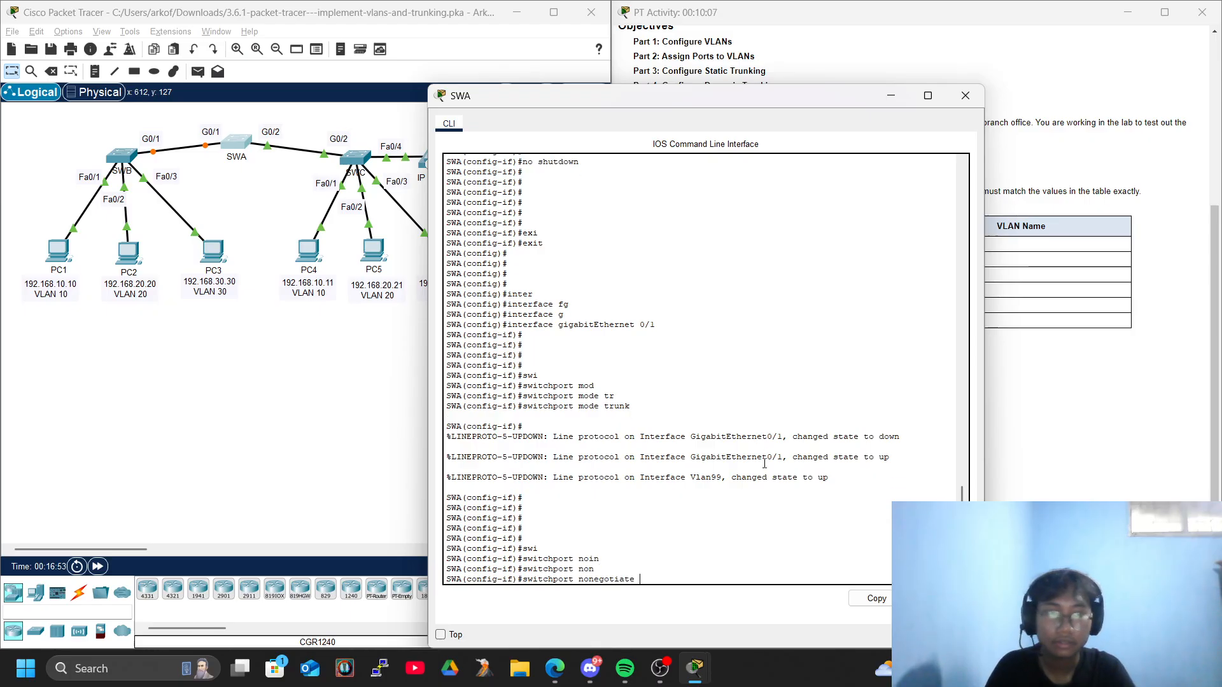
{"action": "key", "text": "Return"}
{"action": "key", "text": "Return"}
{"action": "key", "text": "Return"}
{"action": "type", "text": "swi"}
{"action": "key", "text": "Tab"}
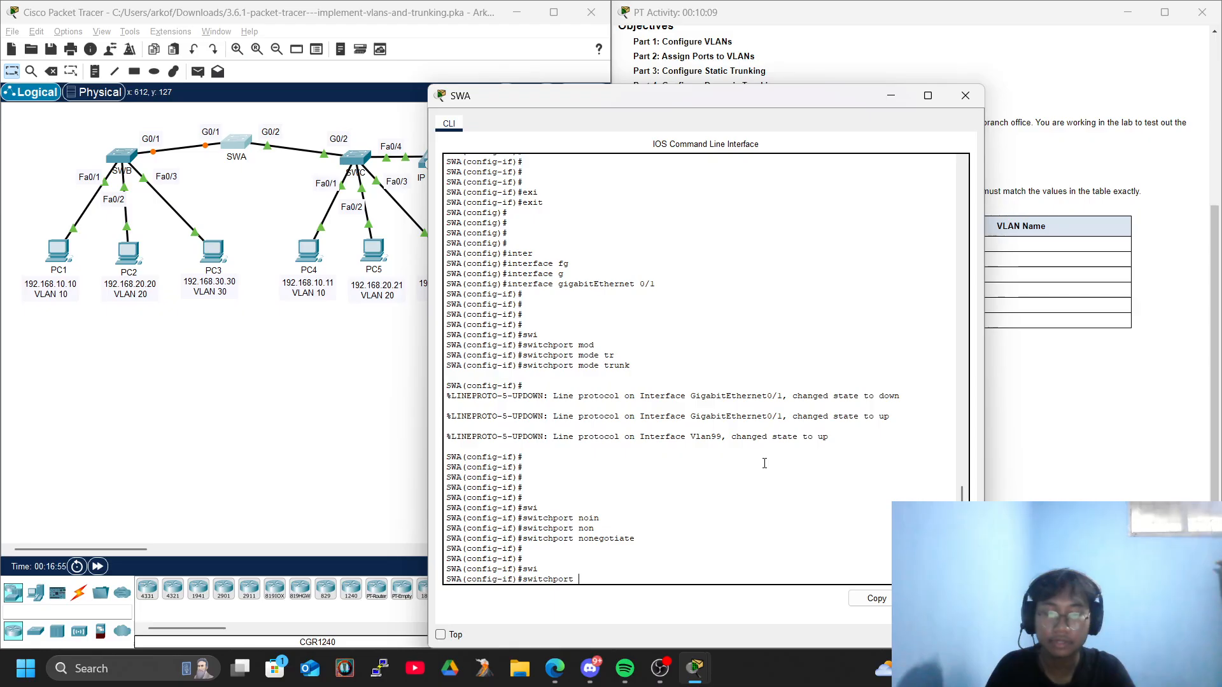
{"action": "type", "text": "t"}
{"action": "key", "text": "BackSpace"}
{"action": "key", "text": "BackSpace"}
{"action": "key", "text": "BackSpace"}
{"action": "key", "text": "BackSpace"}
{"action": "key", "text": "BackSpace"}
{"action": "key", "text": "BackSpace"}
{"action": "key", "text": "BackSpace"}
{"action": "key", "text": "BackSpace"}
{"action": "key", "text": "BackSpace"}
{"action": "key", "text": "BackSpace"}
{"action": "key", "text": "BackSpace"}
{"action": "key", "text": "BackSpace"}
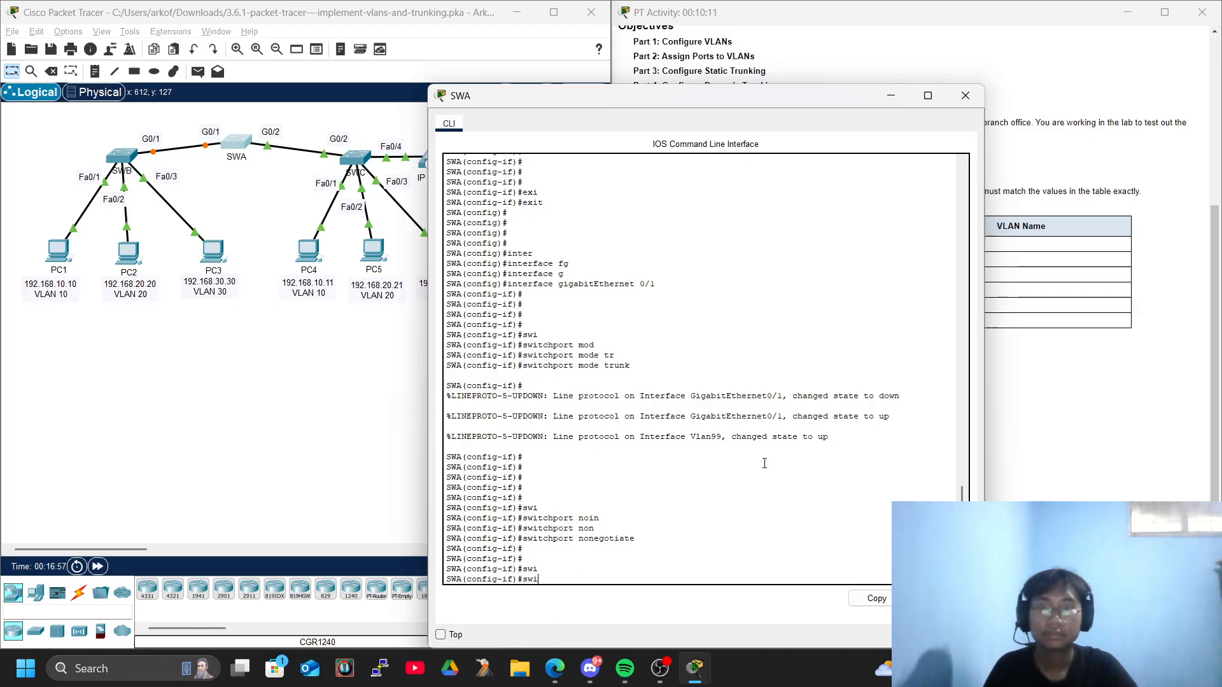
Reread the Part 3 static trunking instructions beside SWA's console, then close the console.
{"action": "left_click_drag", "start_coordinate": [759, 94], "coordinate": [324, 99]}
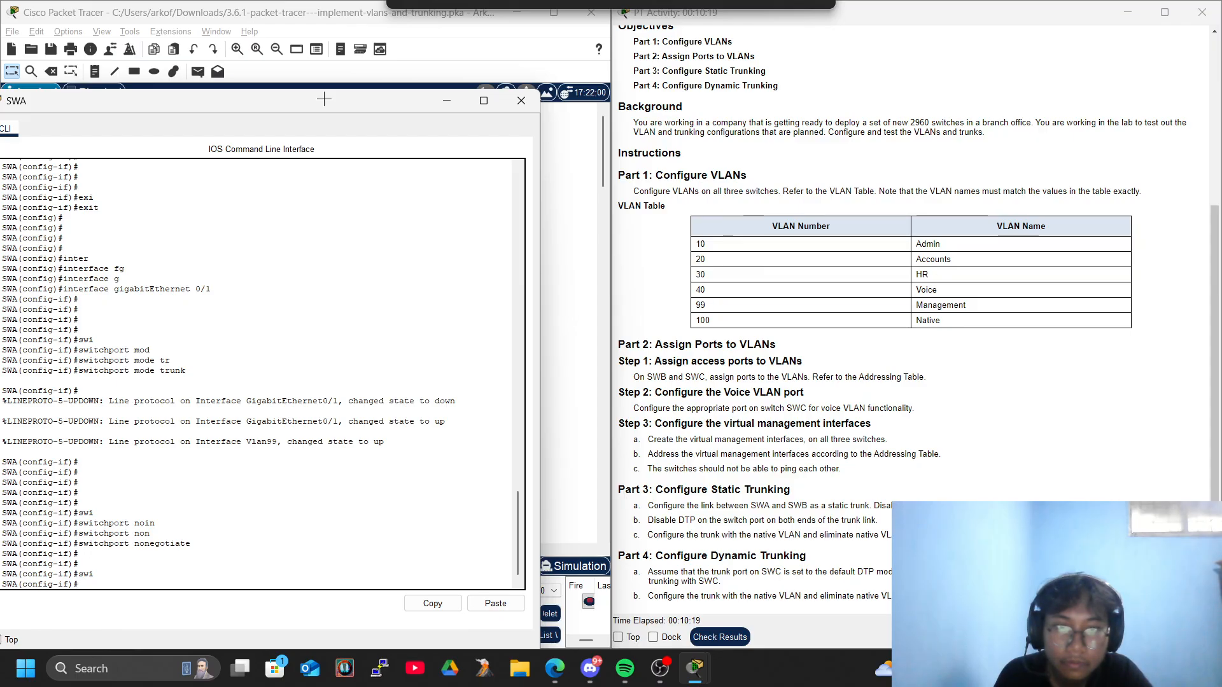
{"action": "left_click_drag", "start_coordinate": [324, 99], "coordinate": [690, 46]}
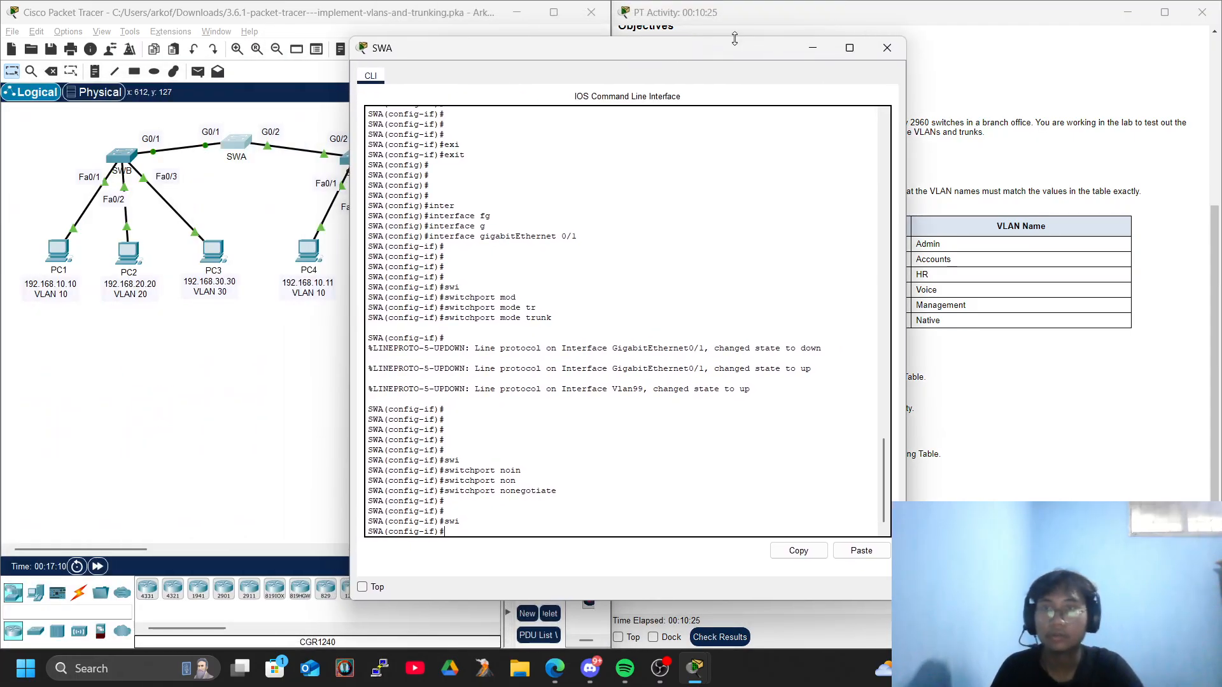
{"action": "left_click", "coordinate": [889, 50]}
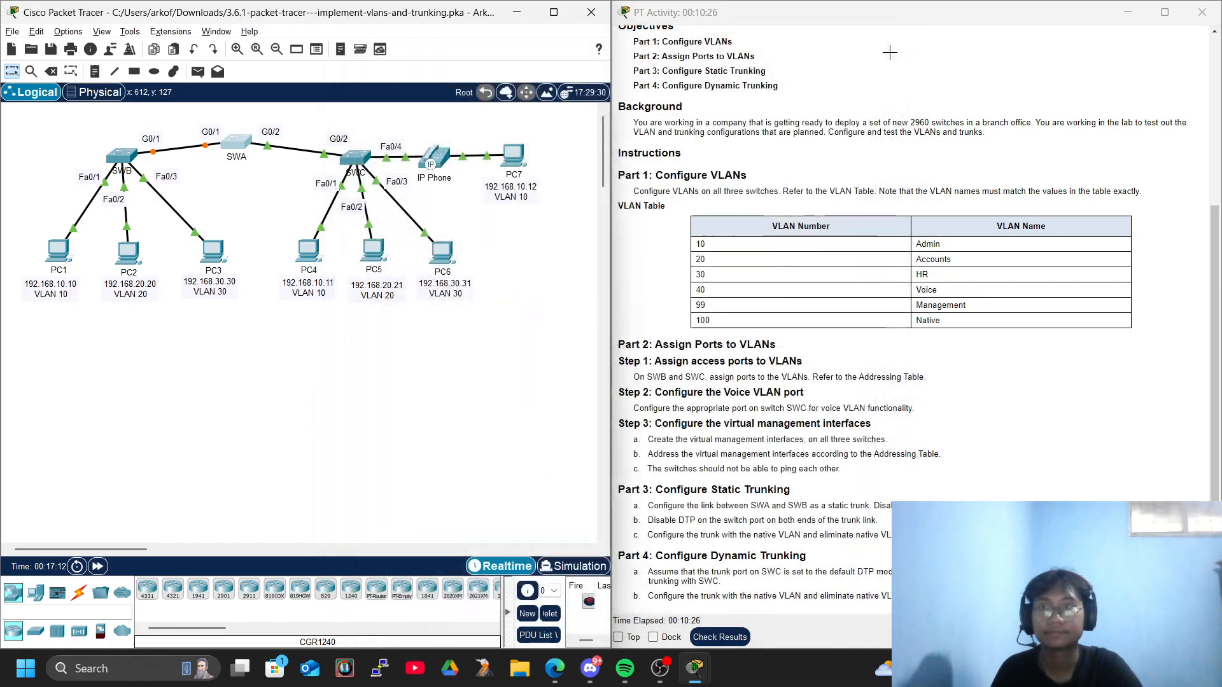
Open SWB's console and enter configuration mode for interface GigabitEthernet 0/1.
{"action": "left_click", "coordinate": [121, 155]}
{"action": "key", "text": "Return"}
{"action": "key", "text": "Return"}
{"action": "key", "text": "Return"}
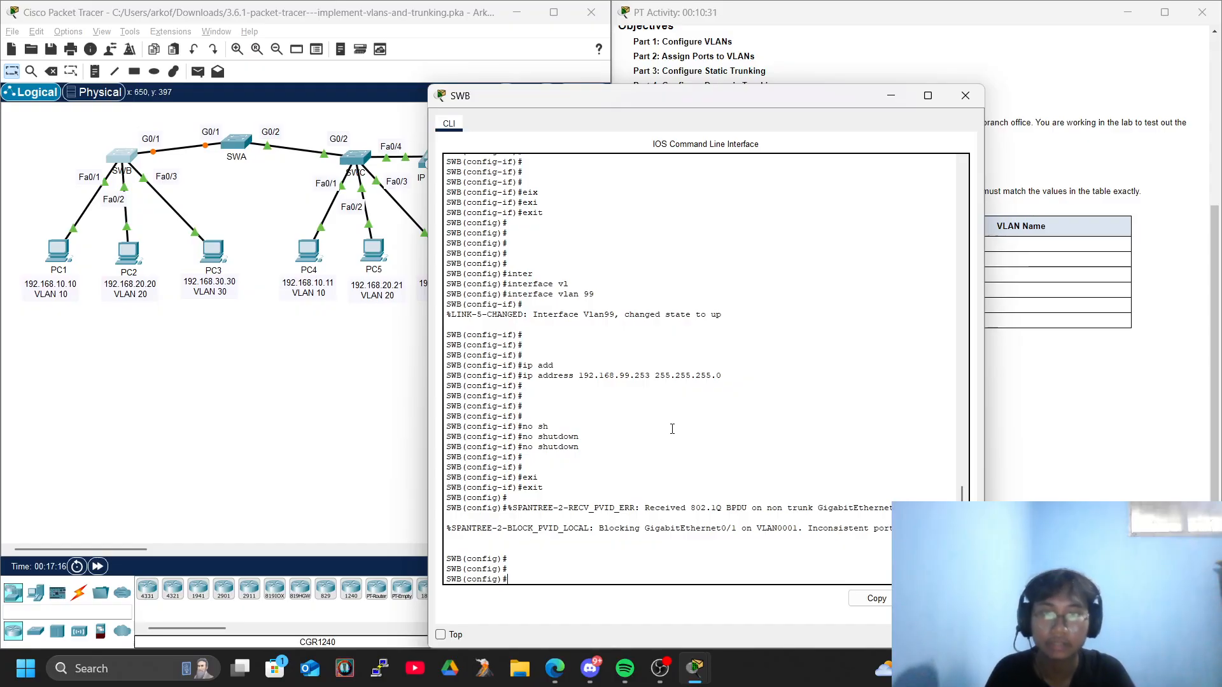
{"action": "key", "text": "Return"}
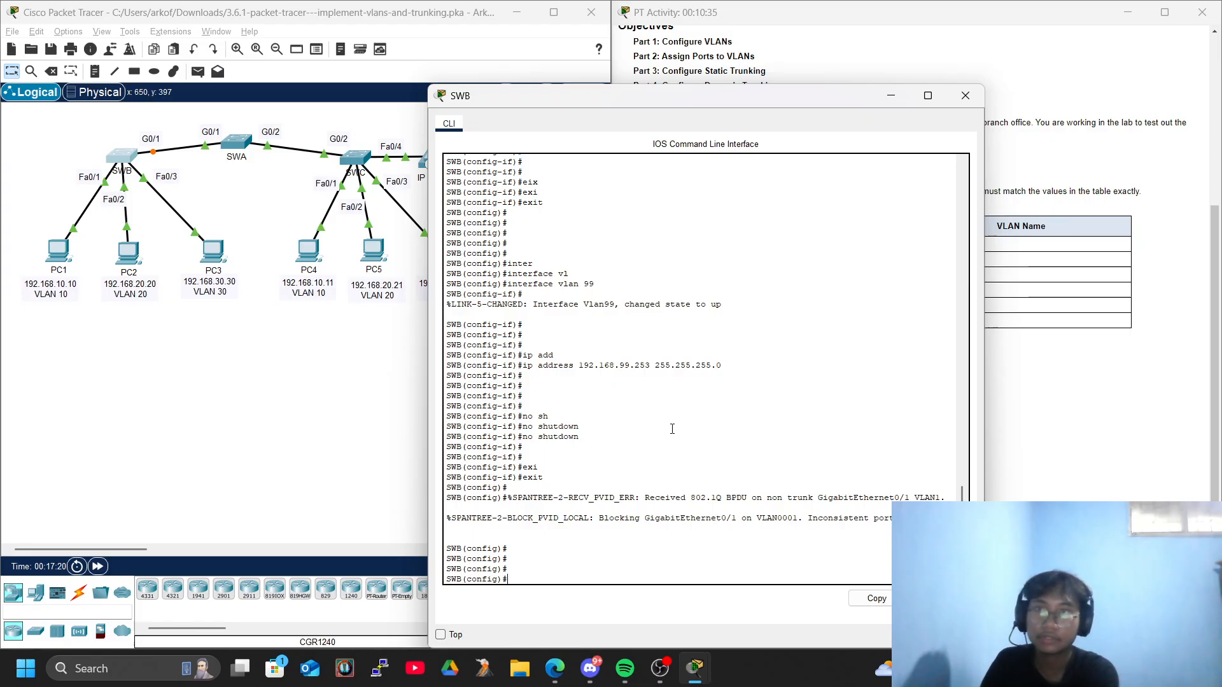
{"action": "type", "text": "inter"}
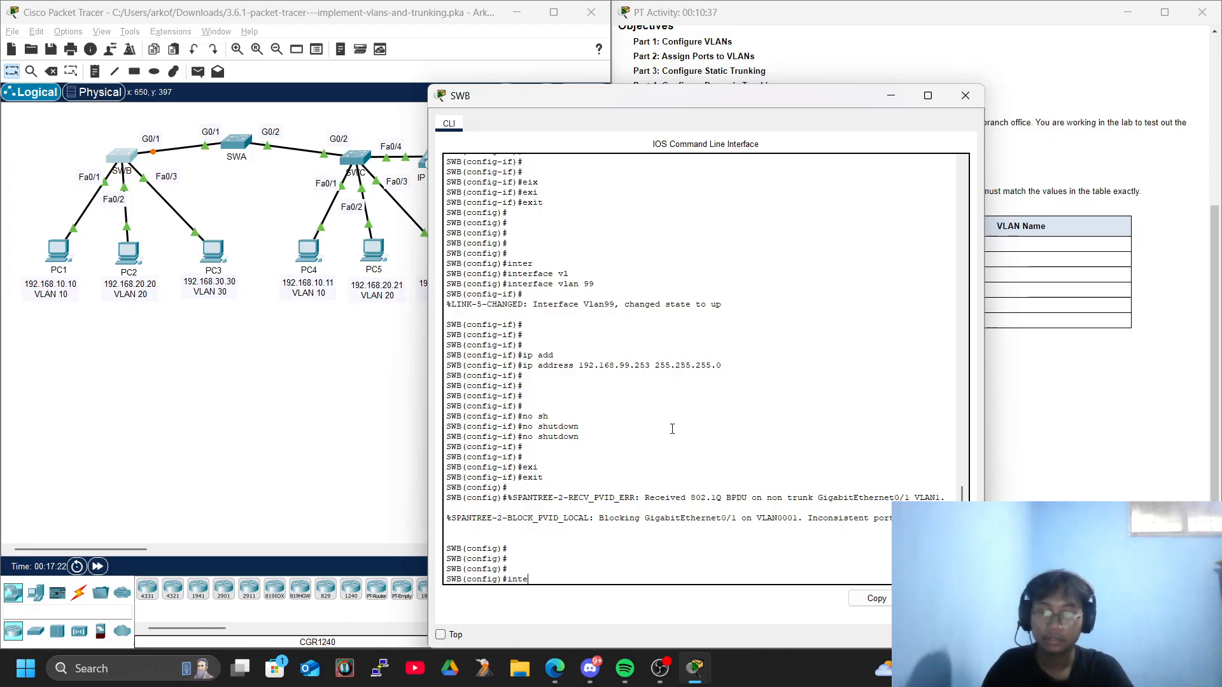
{"action": "key", "text": "Tab"}
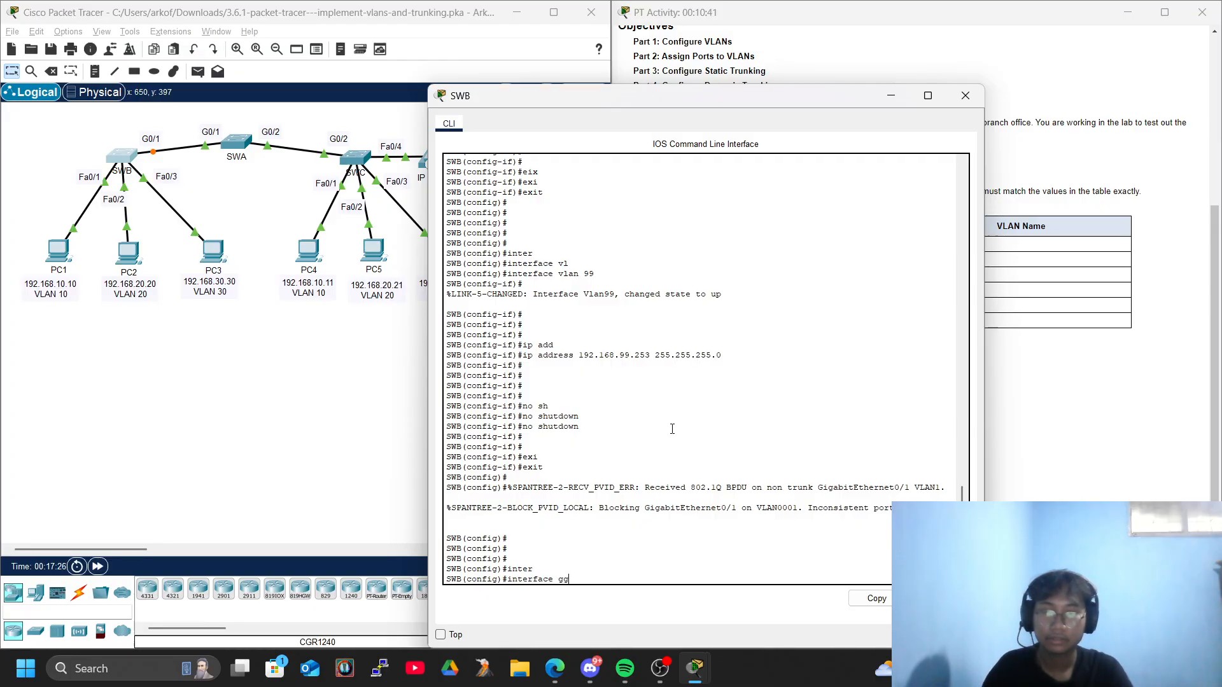
{"action": "type", "text": "gi"}
{"action": "key", "text": "Tab"}
{"action": "type", "text": "0/1"}
{"action": "key", "text": "Return"}
{"action": "key", "text": "Return"}
{"action": "key", "text": "Return"}
{"action": "key", "text": "Return"}
{"action": "key", "text": "Return"}
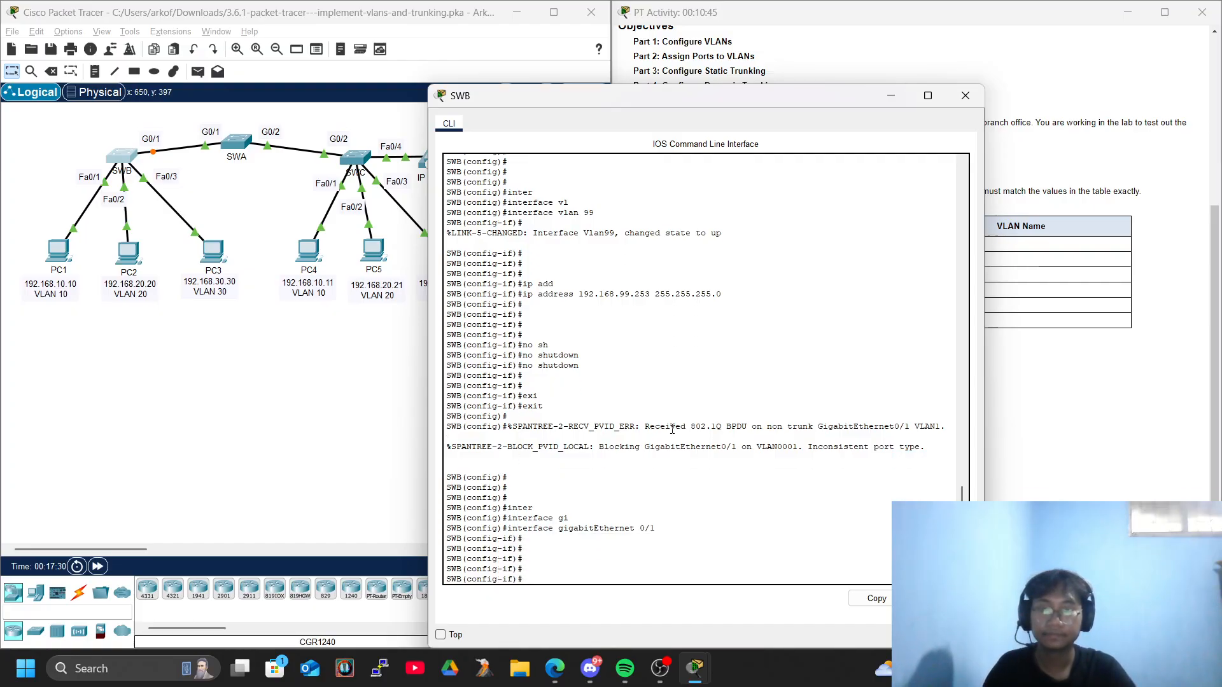
Set SWB's GigabitEthernet 0/1 port to static trunk mode with switchport mode trunk.
{"action": "type", "text": "swi"}
{"action": "key", "text": "Tab"}
{"action": "type", "text": "mod"}
{"action": "key", "text": "Tab"}
{"action": "type", "text": "tr"}
{"action": "key", "text": "Tab"}
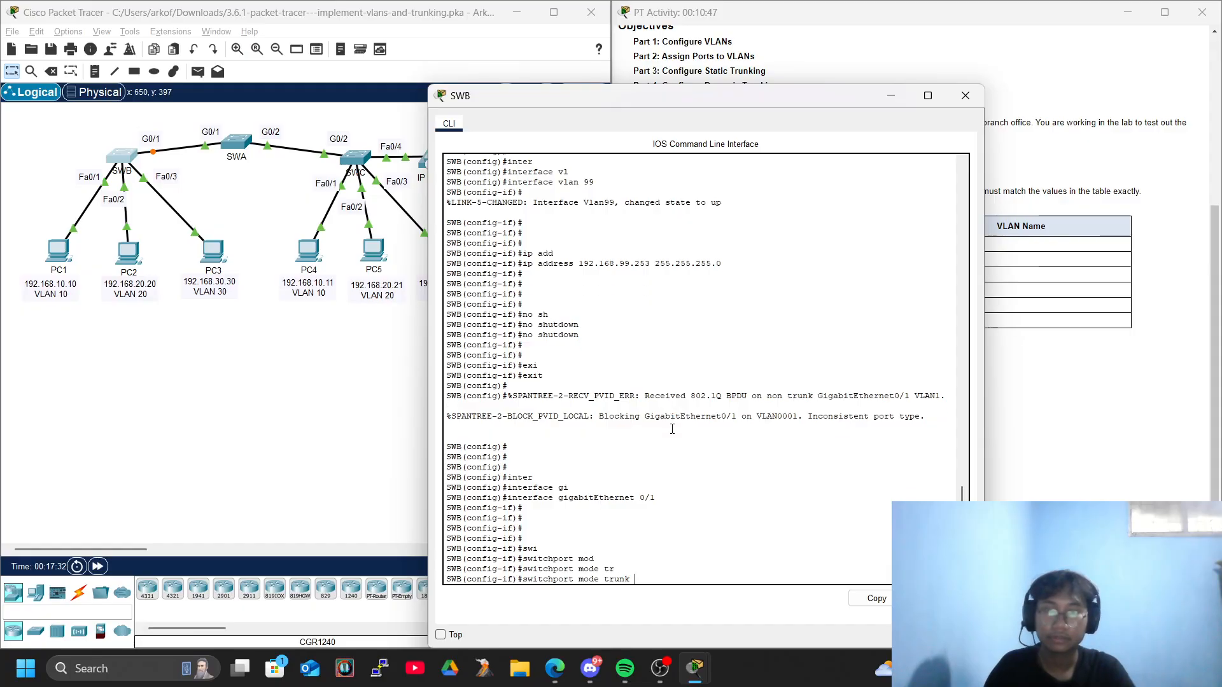
{"action": "key", "text": "Return"}
{"action": "key", "text": "Return"}
{"action": "key", "text": "Return"}
Disable DTP on SWB's GigabitEthernet 0/1 port with switchport nonegotiate, then close the console.
{"action": "type", "text": "swi"}
{"action": "key", "text": "Tab"}
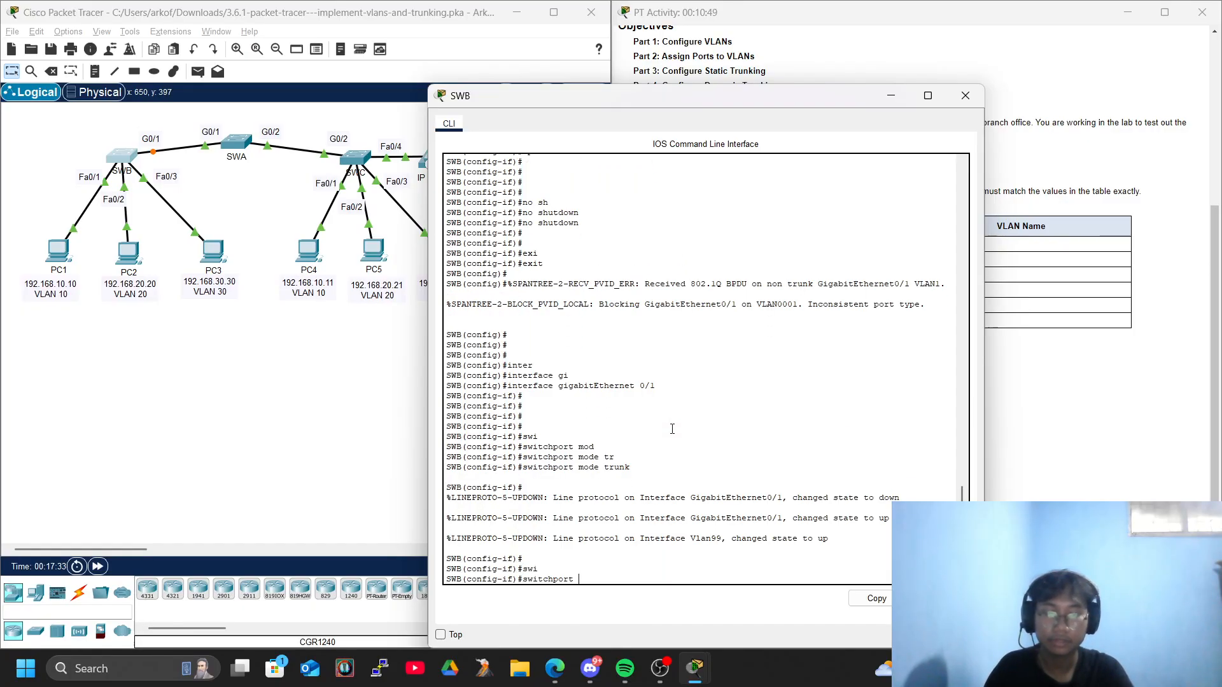
{"action": "type", "text": "non"}
{"action": "key", "text": "Tab"}
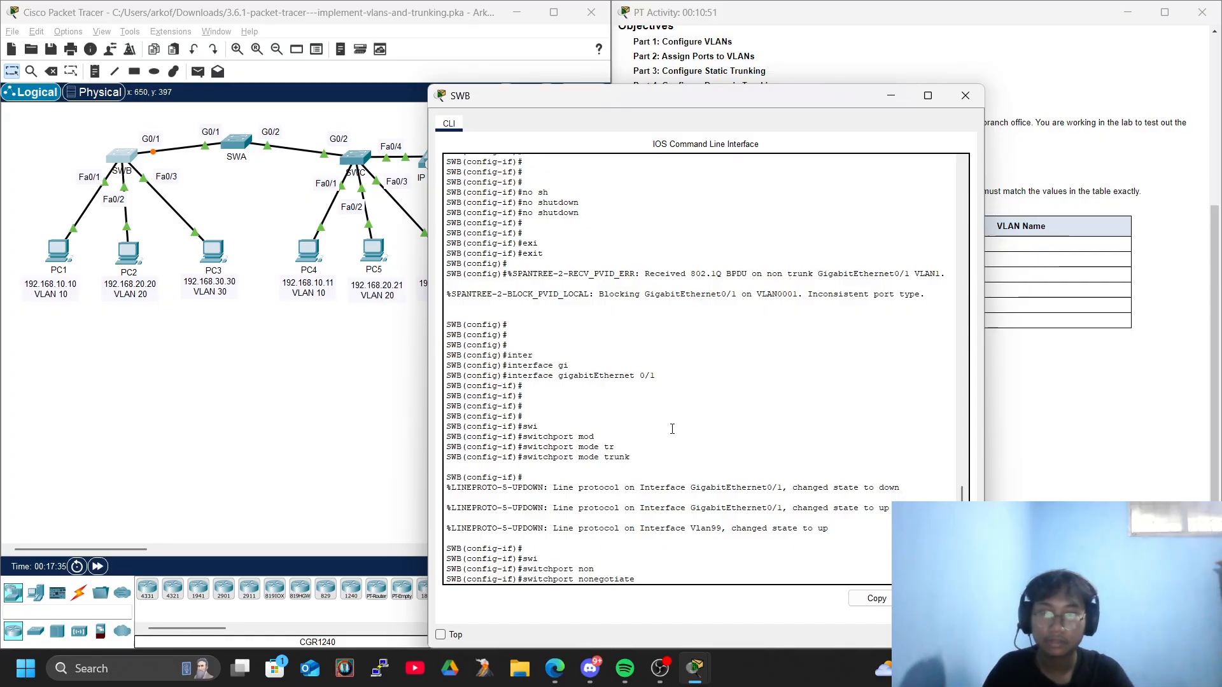
{"action": "key", "text": "Return"}
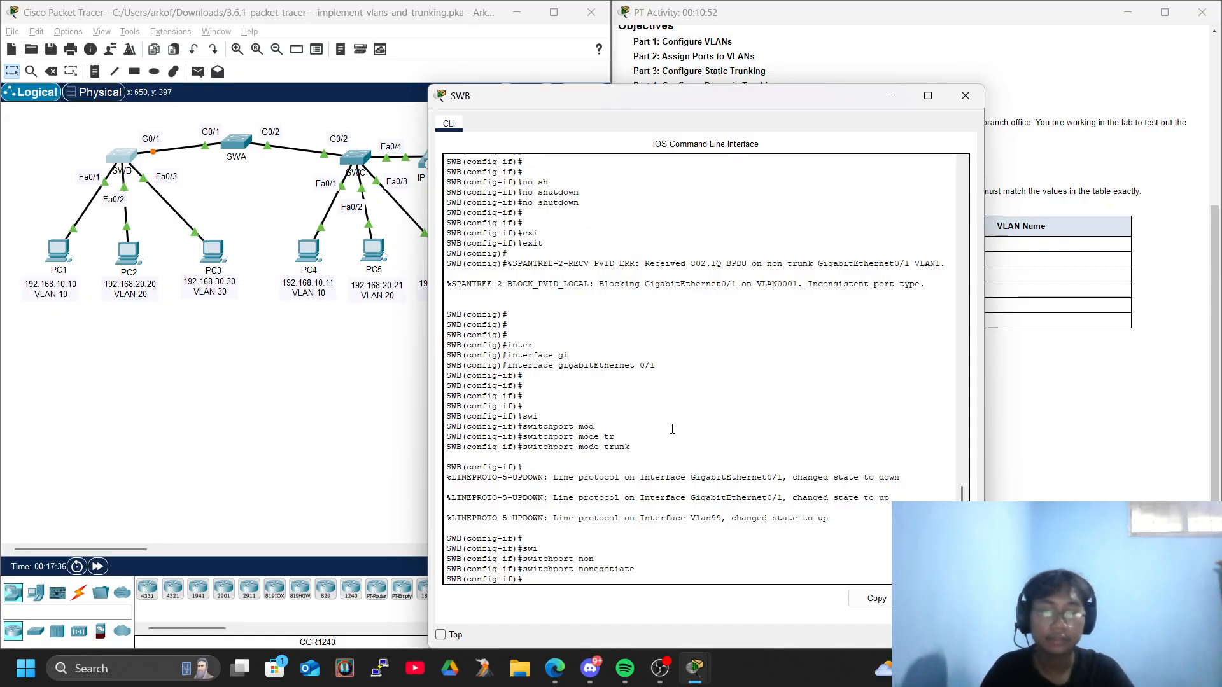
{"action": "left_click", "coordinate": [965, 95]}
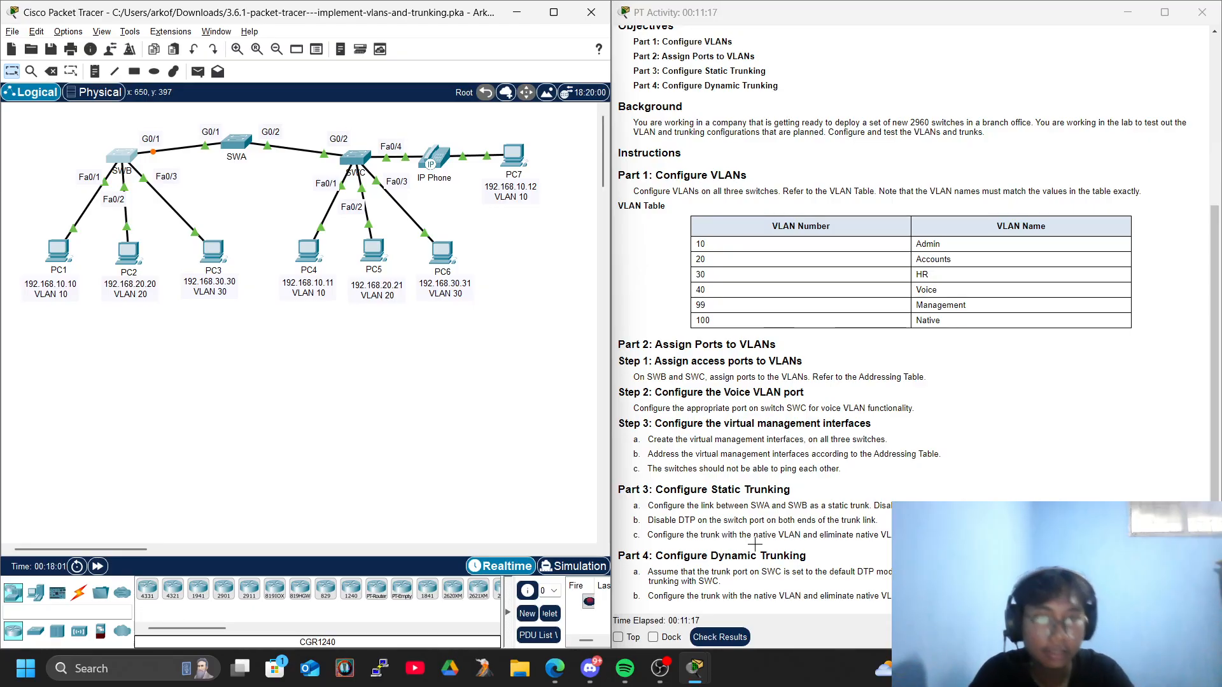
In SWB's console, assign native VLAN 100 to the GigabitEthernet 0/1 trunk with switchport trunk native vlan 100, then close the console.
{"action": "left_click", "coordinate": [123, 156]}
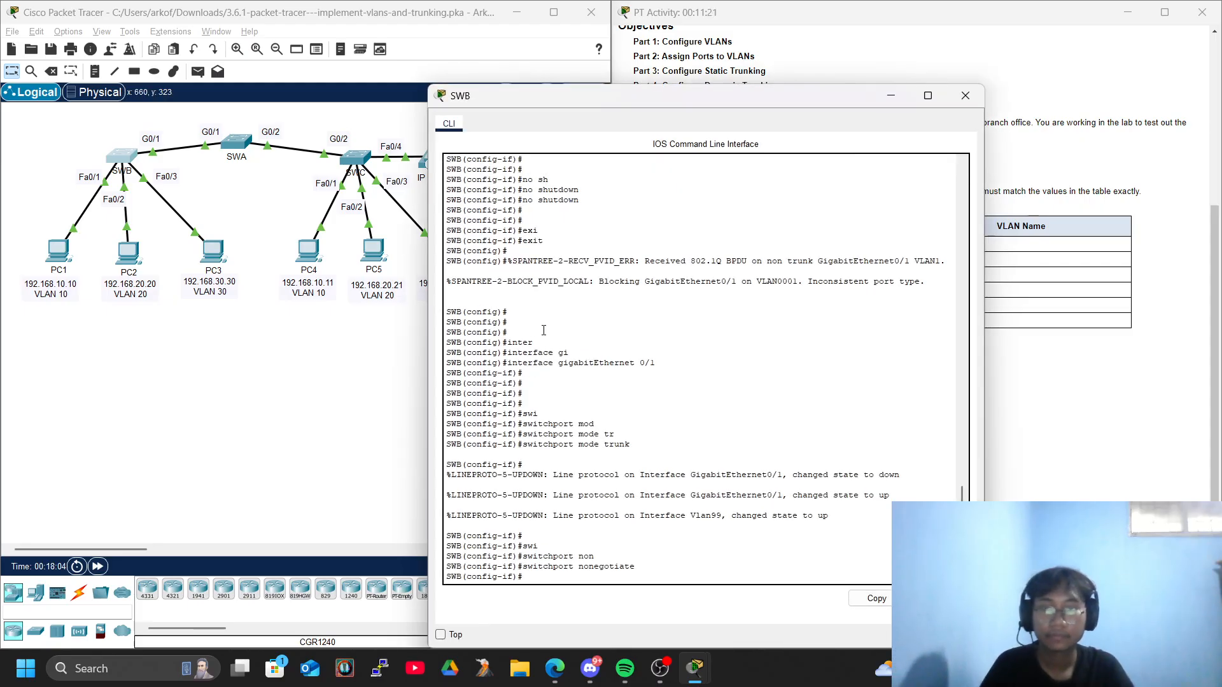
{"action": "key", "text": "Return"}
{"action": "key", "text": "Return"}
{"action": "key", "text": "Return"}
{"action": "type", "text": "swi"}
{"action": "key", "text": "Tab"}
{"action": "type", "text": "tr"}
{"action": "key", "text": "Tab"}
{"action": "type", "text": "unk "}
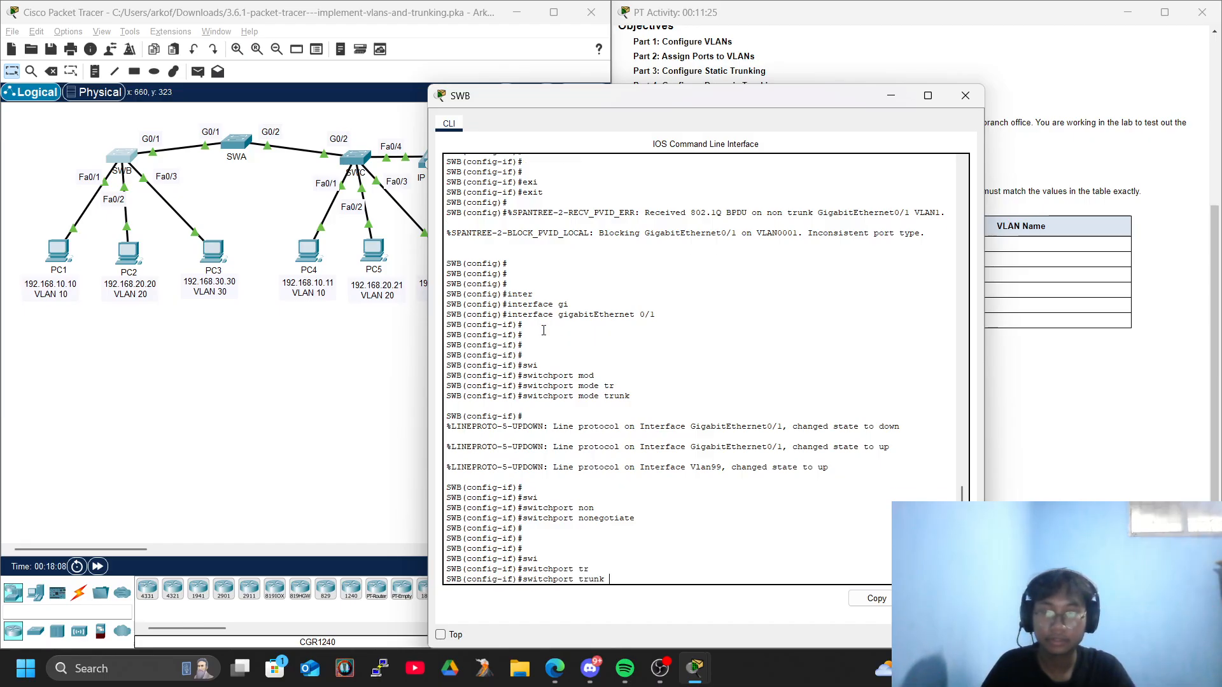
{"action": "type", "text": "n"}
{"action": "key", "text": "Tab"}
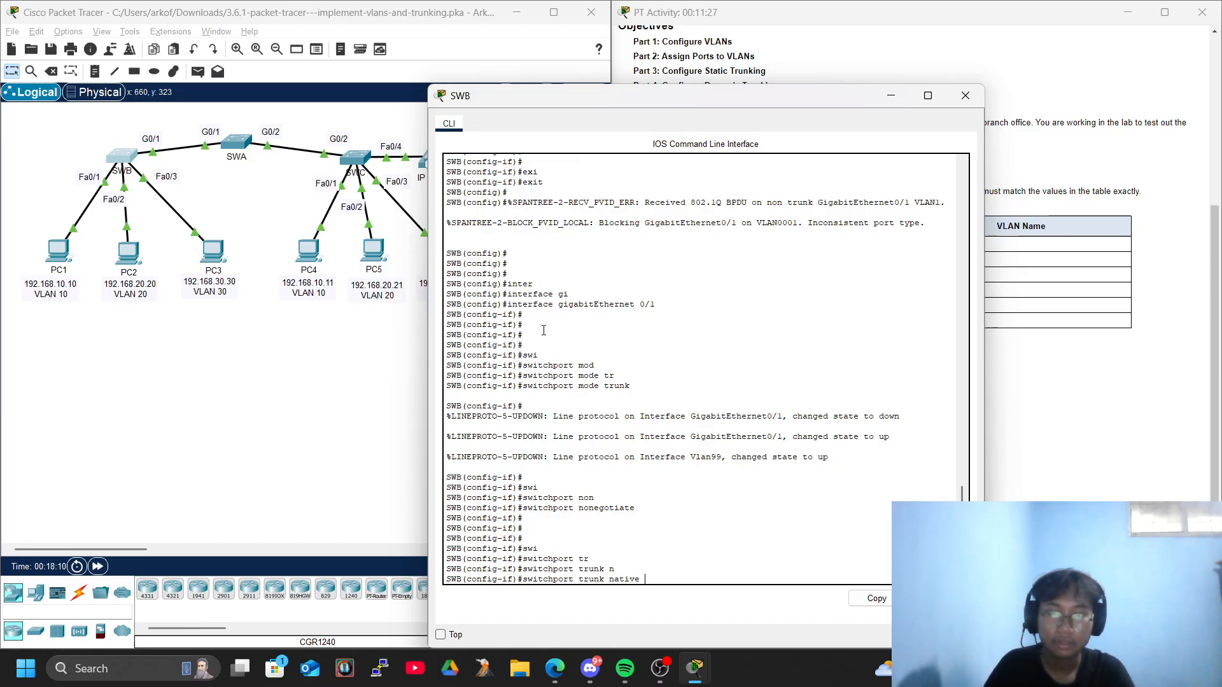
{"action": "type", "text": "vl"}
{"action": "key", "text": "Tab"}
{"action": "type", "text": "100"}
{"action": "key", "text": "Return"}
{"action": "key", "text": "Return"}
{"action": "key", "text": "Return"}
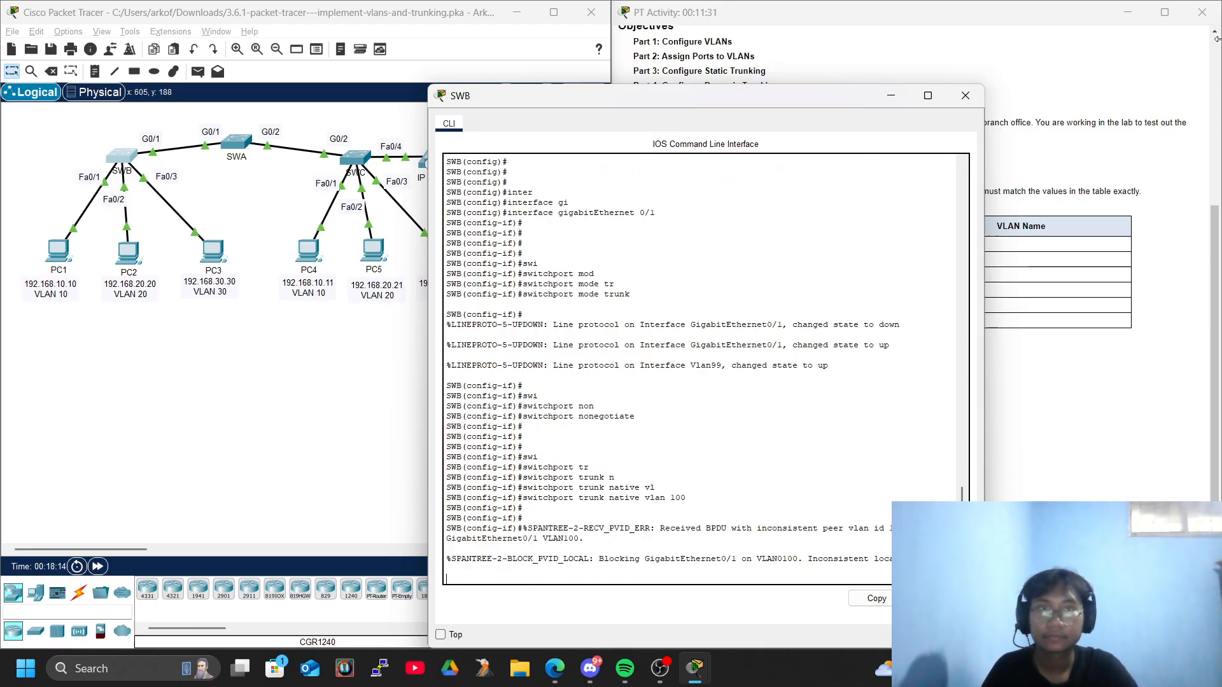
{"action": "left_click", "coordinate": [965, 95]}
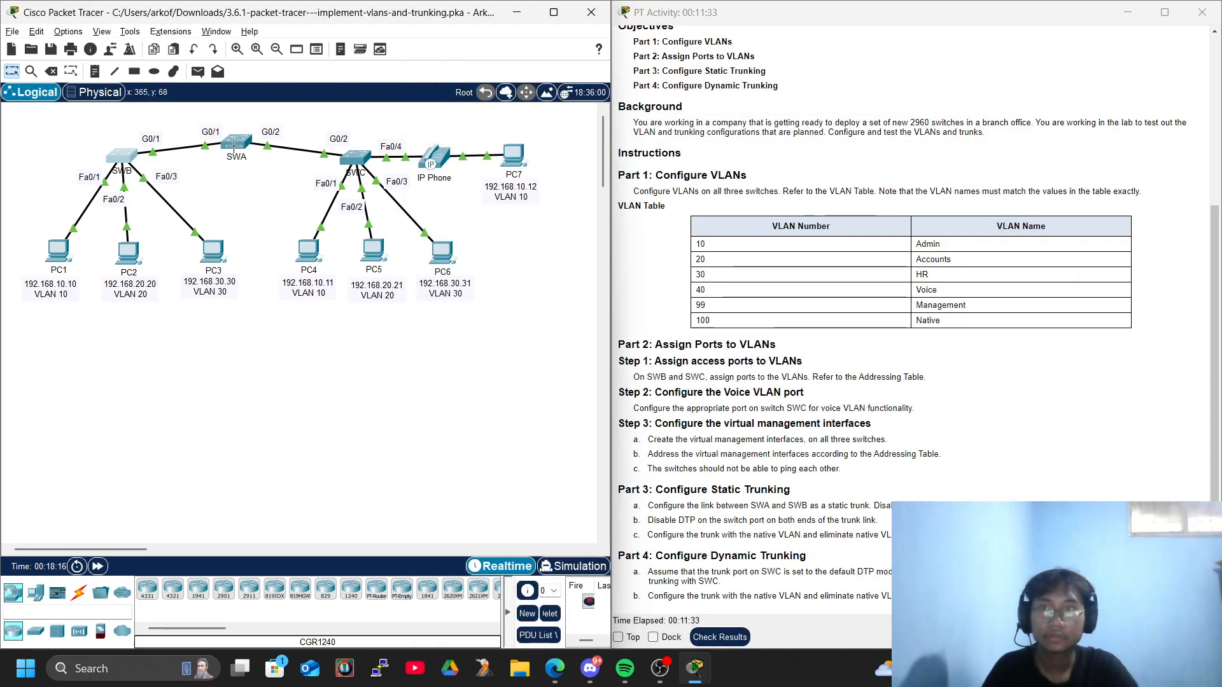
In SWA's console, assign native VLAN 100 to the GigabitEthernet 0/1 trunk with switchport trunk native vlan 100, then close the console.
{"action": "left_click", "coordinate": [236, 143]}
{"action": "key", "text": "Return"}
{"action": "type", "text": "swi"}
{"action": "key", "text": "Tab"}
{"action": "type", "text": "na"}
{"action": "key", "text": "Tab"}
{"action": "type", "text": "ti"}
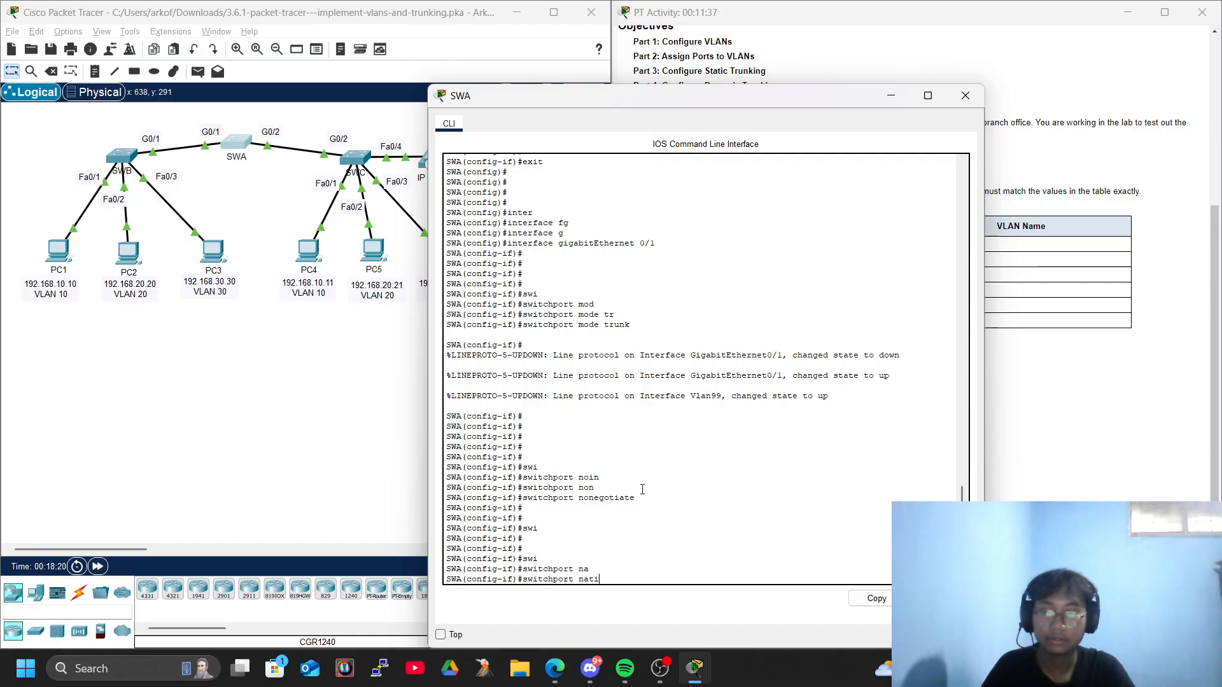
{"action": "key", "text": "Tab"}
{"action": "key", "text": "BackSpace"}
{"action": "type", "text": "tr"}
{"action": "key", "text": "Tab"}
{"action": "type", "text": "na"}
{"action": "key", "text": "Tab"}
{"action": "type", "text": "vl"}
{"action": "key", "text": "Tab"}
{"action": "type", "text": "100"}
{"action": "key", "text": "Return"}
{"action": "key", "text": "Return"}
{"action": "key", "text": "Return"}
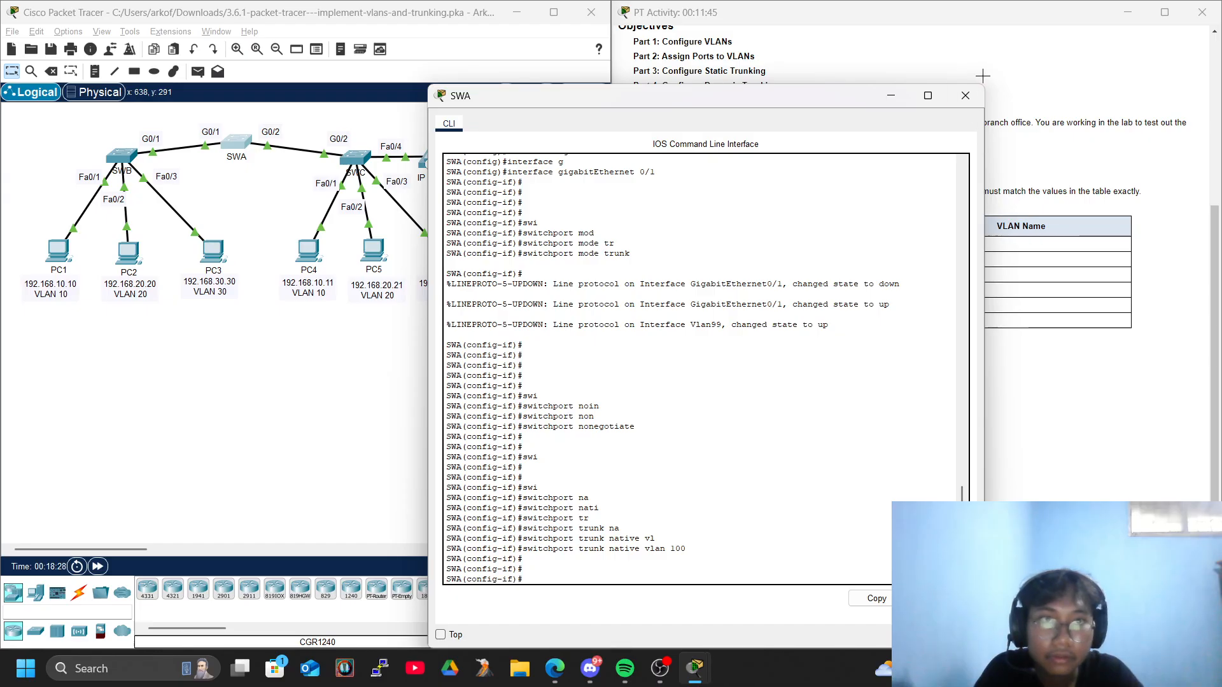
{"action": "left_click", "coordinate": [965, 95]}
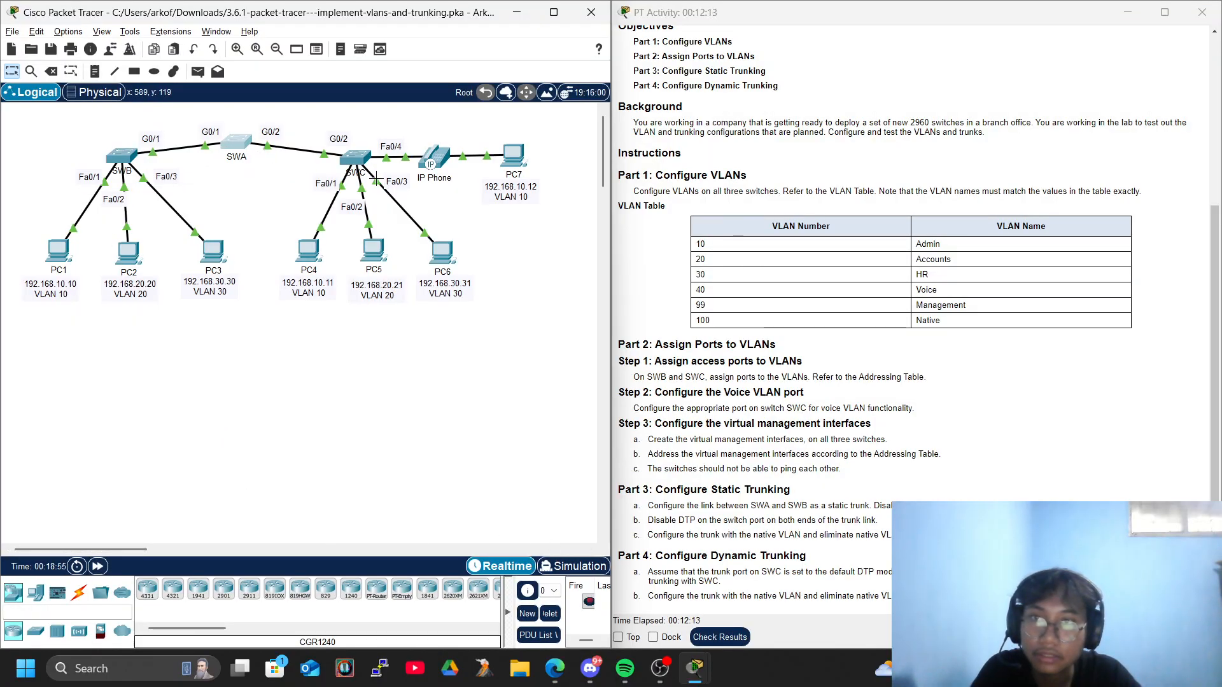
Reopen SWA's console, leave the current interface and enter configuration mode for GigabitEthernet 0/2.
{"action": "left_click", "coordinate": [245, 148]}
{"action": "key", "text": "Return"}
{"action": "key", "text": "Return"}
{"action": "key", "text": "Return"}
{"action": "type", "text": "exi"}
{"action": "key", "text": "Tab"}
{"action": "key", "text": "Return"}
{"action": "key", "text": "Return"}
{"action": "key", "text": "Return"}
{"action": "type", "text": "inter"}
{"action": "key", "text": "Tab"}
{"action": "type", "text": "g"}
{"action": "key", "text": "Tab"}
{"action": "type", "text": "0/2"}
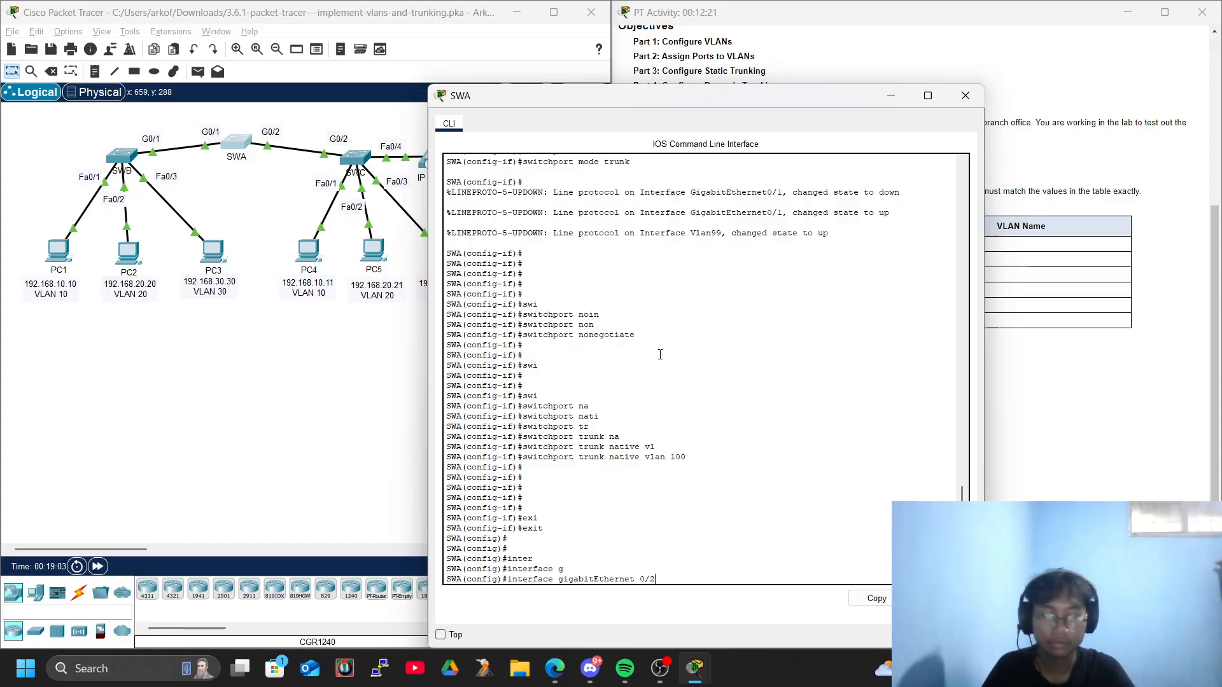
{"action": "key", "text": "Return"}
{"action": "key", "text": "Return"}
{"action": "key", "text": "Return"}
{"action": "key", "text": "Return"}
{"action": "key", "text": "Return"}
{"action": "key", "text": "Return"}
Set SWA's GigabitEthernet 0/2 port to switchport mode dynamic desirable, check the Part 4 instructions and close the console.
{"action": "type", "text": "swi"}
{"action": "key", "text": "Tab"}
{"action": "type", "text": "mod"}
{"action": "key", "text": "Tab"}
{"action": "type", "text": "dyn"}
{"action": "key", "text": "Tab"}
{"action": "type", "text": "de"}
{"action": "key", "text": "Tab"}
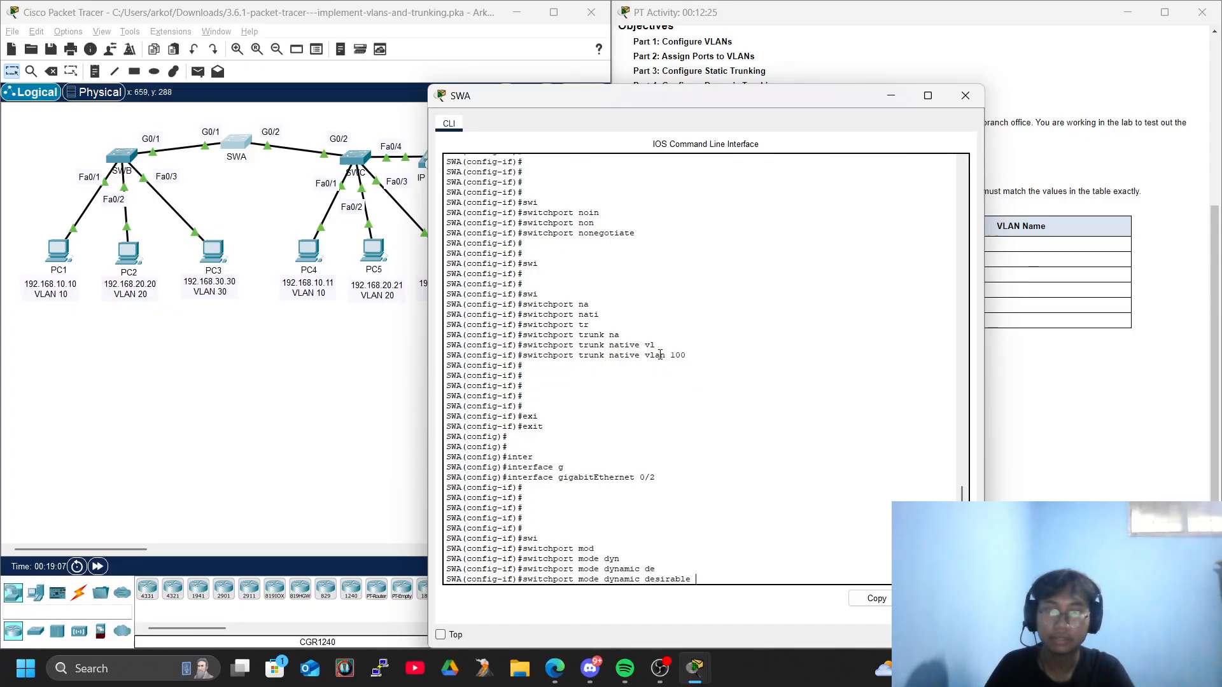
{"action": "key", "text": "Return"}
{"action": "key", "text": "Return"}
{"action": "key", "text": "Return"}
{"action": "key", "text": "Return"}
{"action": "key", "text": "Return"}
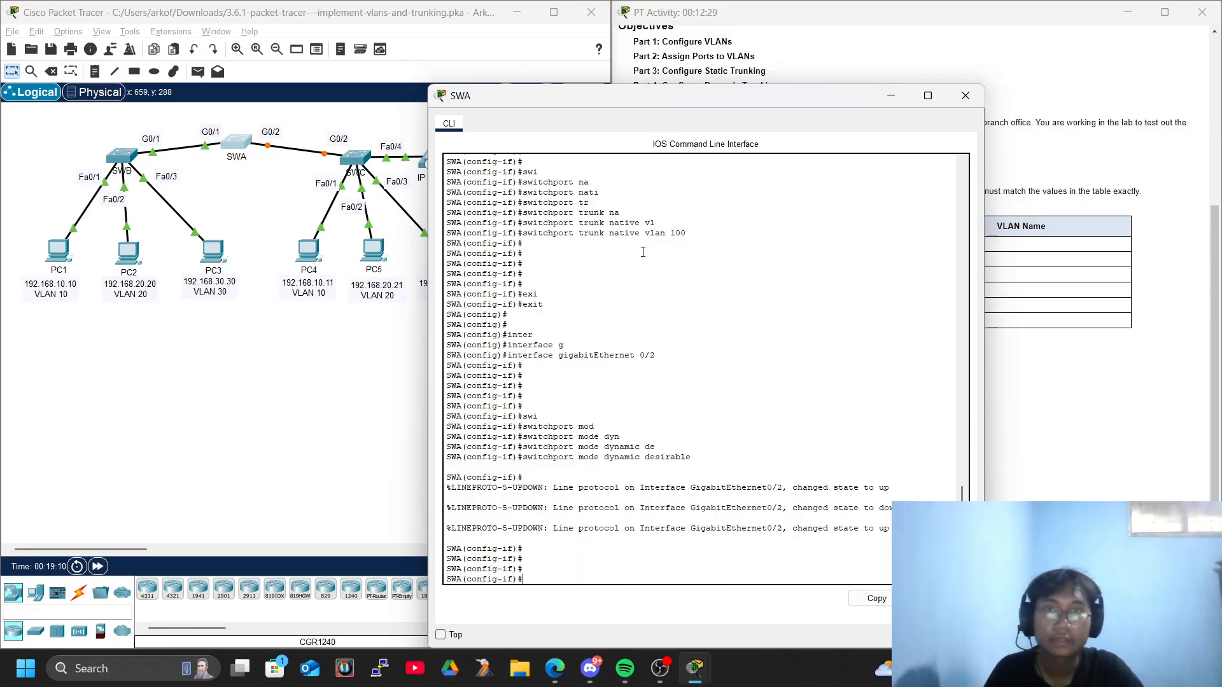
{"action": "left_click_drag", "start_coordinate": [688, 91], "coordinate": [329, 61]}
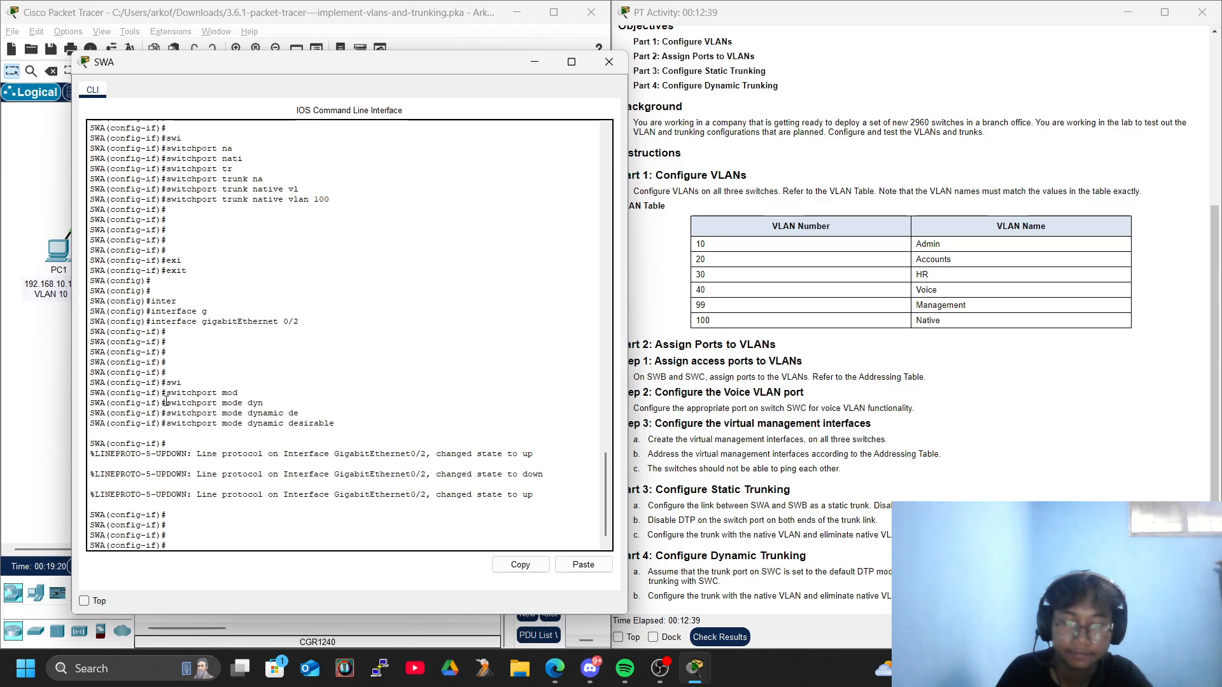
{"action": "left_click", "coordinate": [609, 62]}
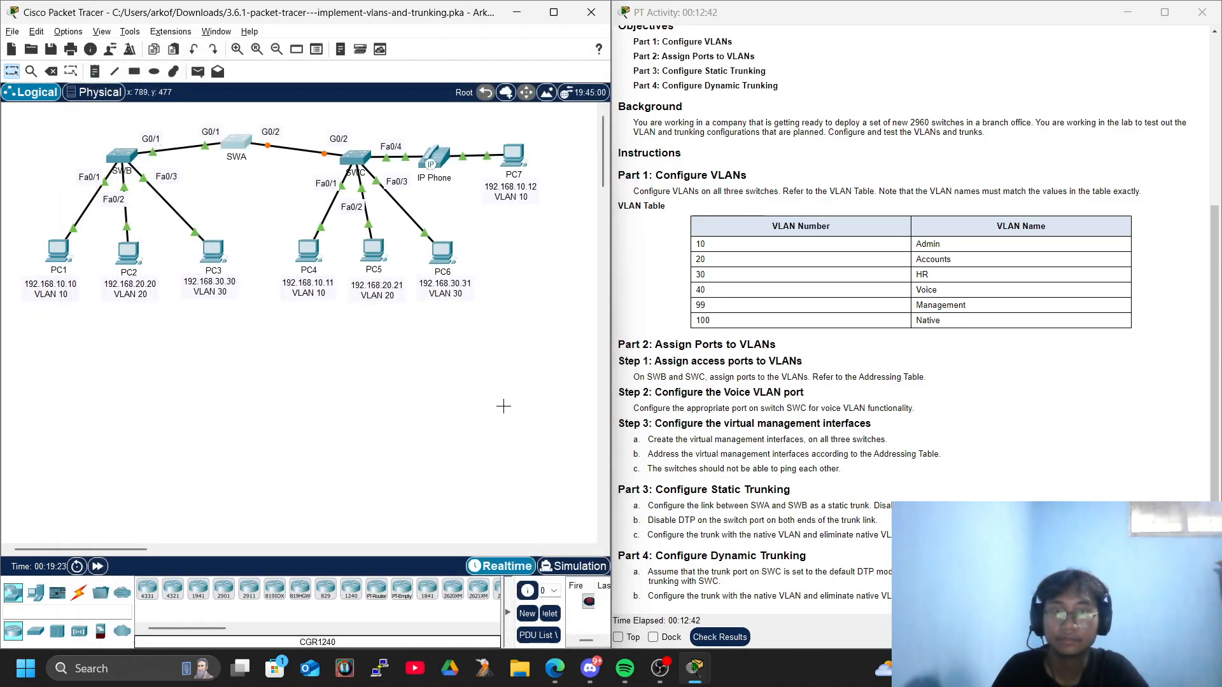
Open SWC's console, leave the VLAN 99 interface and enter configuration mode for GigabitEthernet 0/2.
{"action": "left_click", "coordinate": [355, 156]}
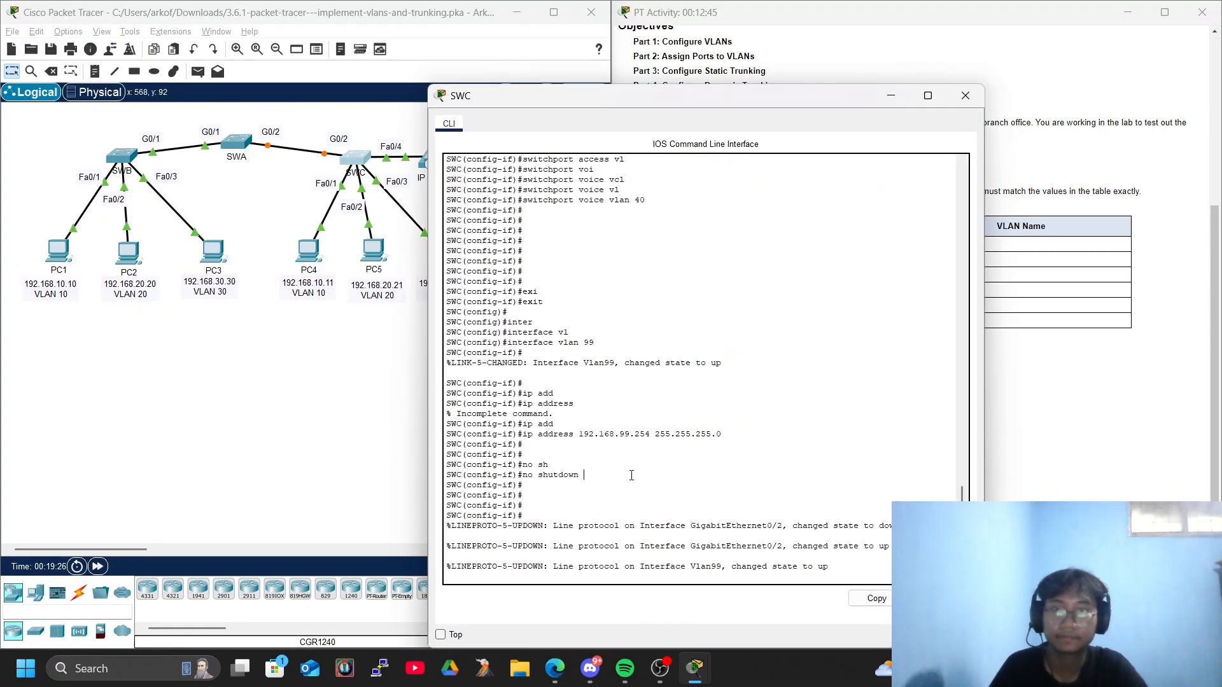
{"action": "key", "text": "Return"}
{"action": "key", "text": "Return"}
{"action": "key", "text": "Return"}
{"action": "type", "text": "exi"}
{"action": "key", "text": "Tab"}
{"action": "key", "text": "Return"}
{"action": "type", "text": "inter"}
{"action": "key", "text": "Tab"}
{"action": "type", "text": "gf"}
{"action": "key", "text": "Tab"}
{"action": "key", "text": "BackSpace"}
{"action": "key", "text": "Tab"}
{"action": "type", "text": "0/2"}
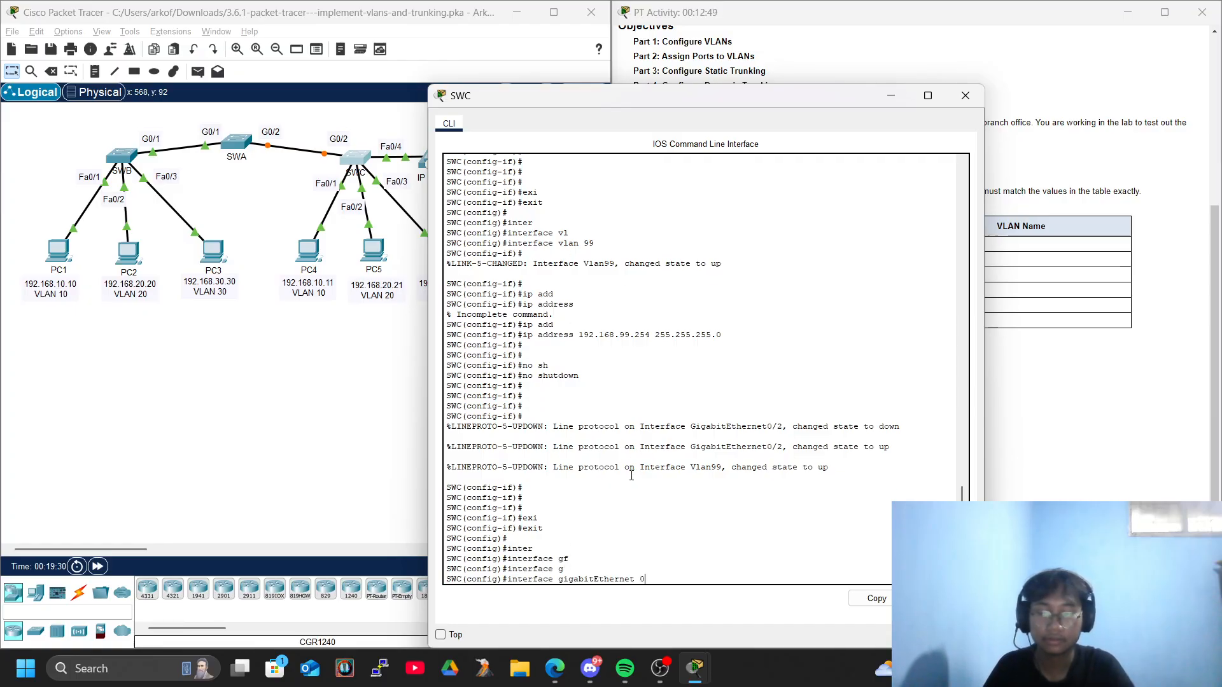
{"action": "key", "text": "Return"}
{"action": "key", "text": "Return"}
Set SWC's GigabitEthernet 0/2 port to trunk mode with switchport mode trunk.
{"action": "key", "text": "Return"}
{"action": "key", "text": "Return"}
{"action": "key", "text": "Return"}
{"action": "key", "text": "Return"}
{"action": "type", "text": "swi"}
{"action": "key", "text": "Tab"}
{"action": "type", "text": "mod"}
{"action": "key", "text": "Tab"}
{"action": "type", "text": "tr"}
{"action": "key", "text": "Tab"}
Assign native VLAN 100 to SWC's GigabitEthernet 0/2 trunk with switchport trunk native vlan 100, then close the console.
{"action": "key", "text": "Return"}
{"action": "key", "text": "Return"}
{"action": "key", "text": "Return"}
{"action": "type", "text": "swi"}
{"action": "key", "text": "Tab"}
{"action": "type", "text": "tr"}
{"action": "key", "text": "Tab"}
{"action": "type", "text": "nat"}
{"action": "key", "text": "Tab"}
{"action": "type", "text": "vl"}
{"action": "key", "text": "Tab"}
{"action": "type", "text": "100"}
{"action": "key", "text": "Return"}
{"action": "key", "text": "Return"}
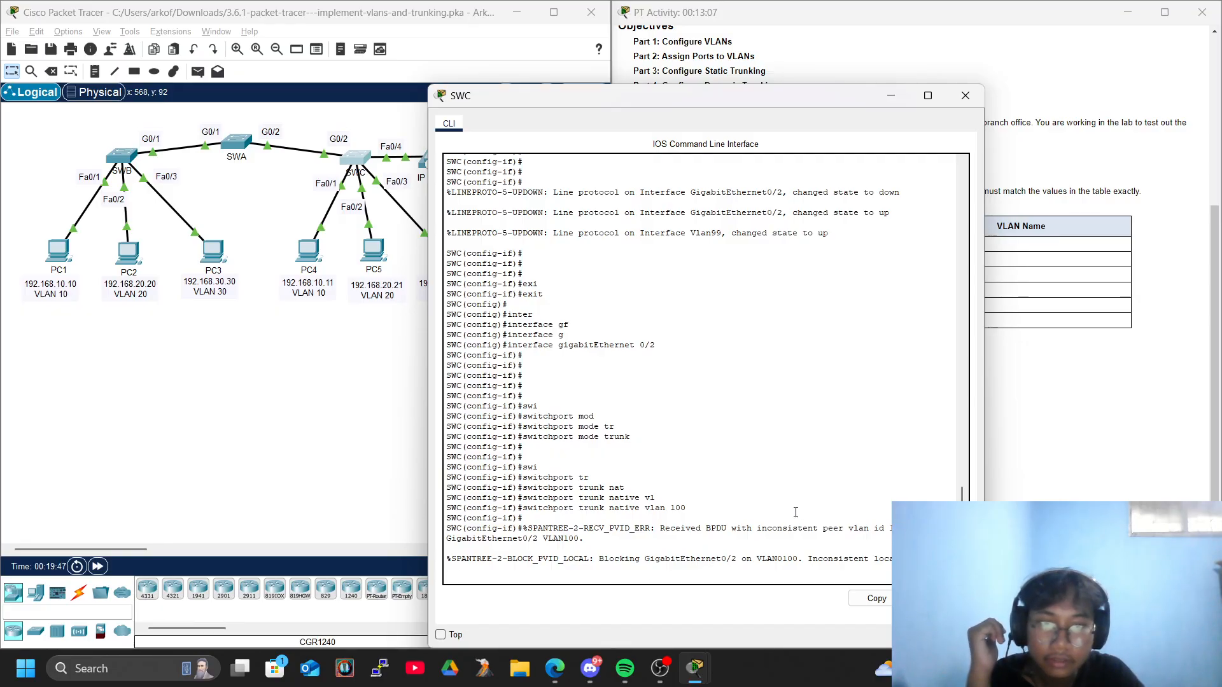
{"action": "key", "text": "Return"}
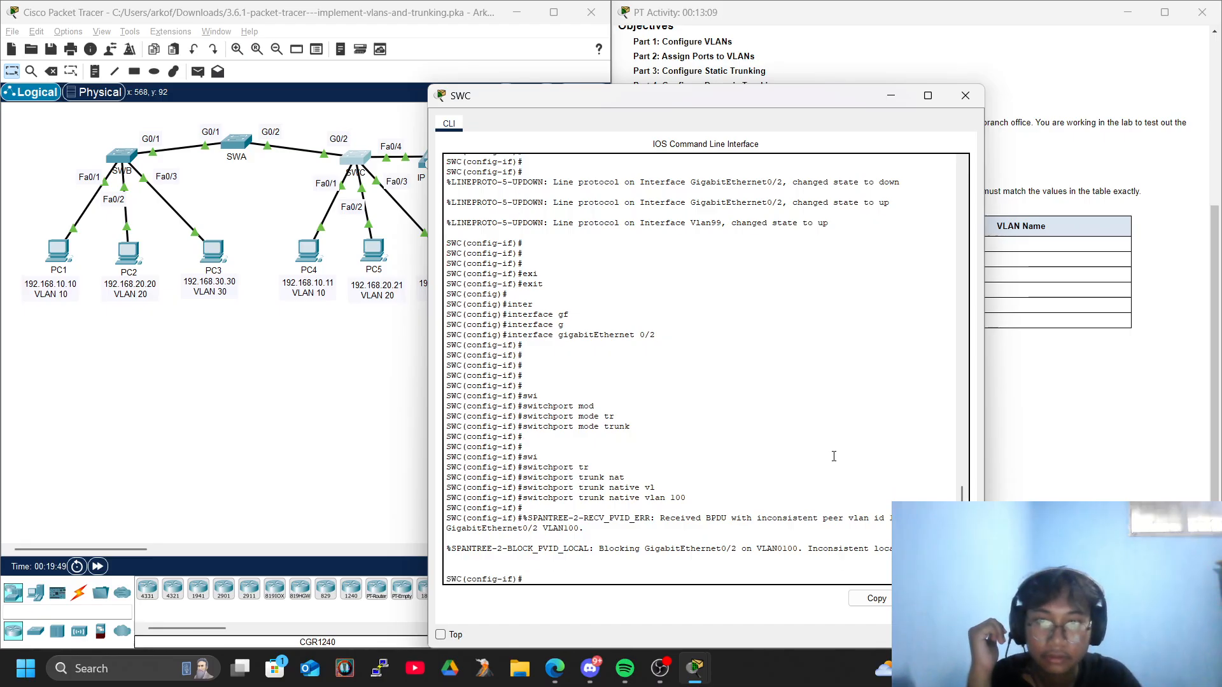
{"action": "left_click", "coordinate": [966, 95]}
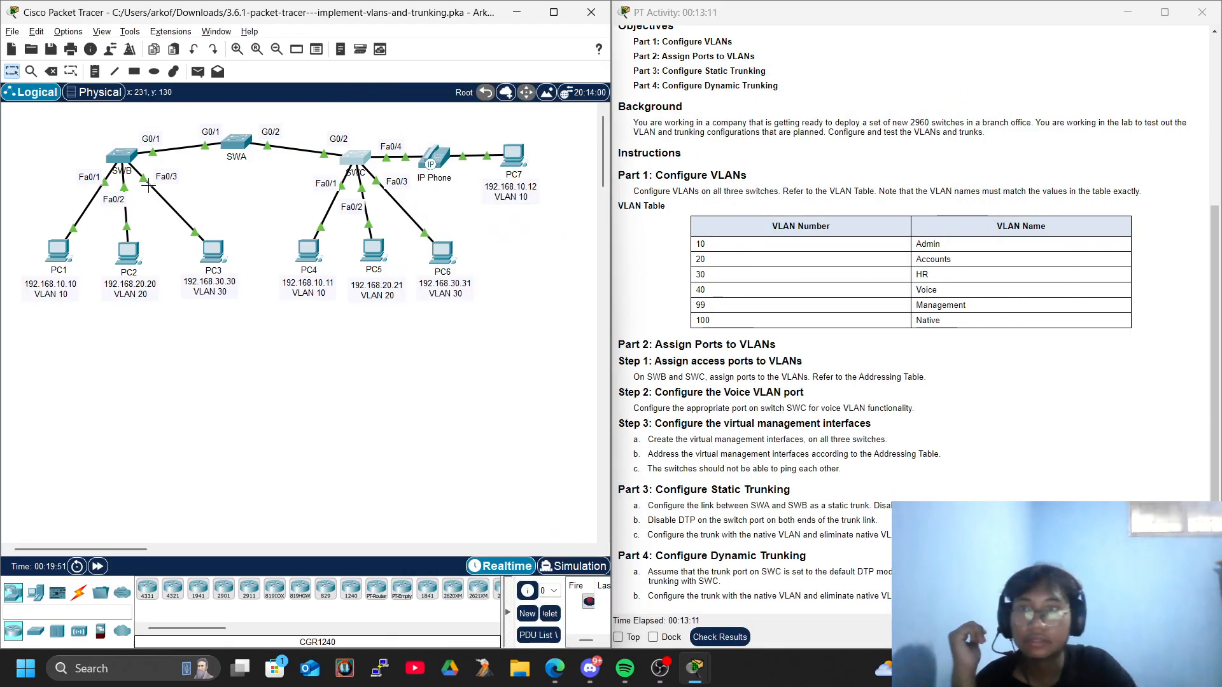
Reopen SWA's console and set its GigabitEthernet 0/2 port to static trunk mode with switchport mode trunk.
{"action": "left_click", "coordinate": [233, 139]}
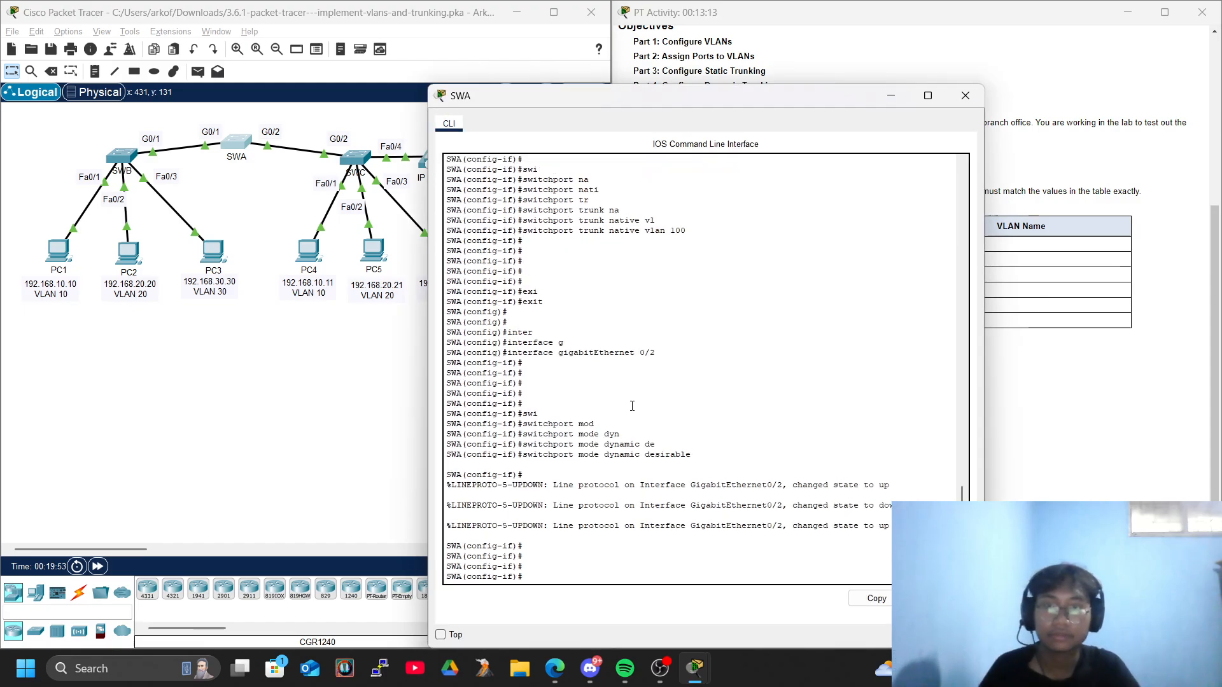
{"action": "key", "text": "Return"}
{"action": "type", "text": "swi"}
{"action": "key", "text": "Tab"}
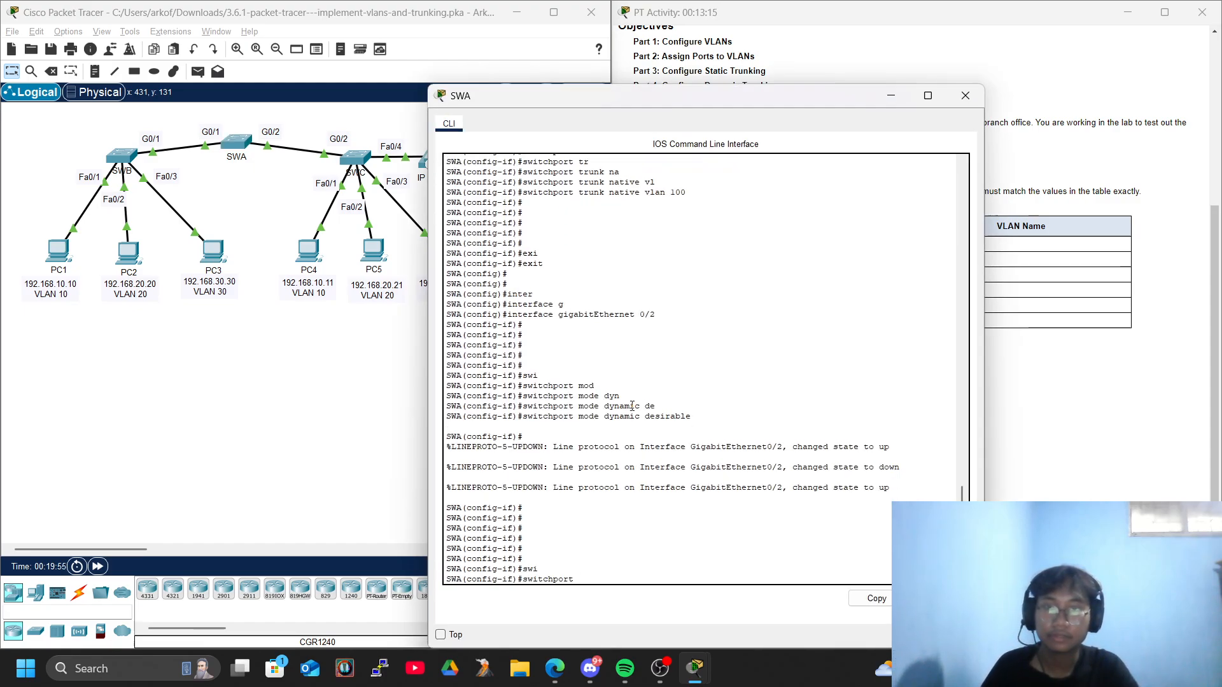
{"action": "type", "text": "tr"}
{"action": "key", "text": "Tab"}
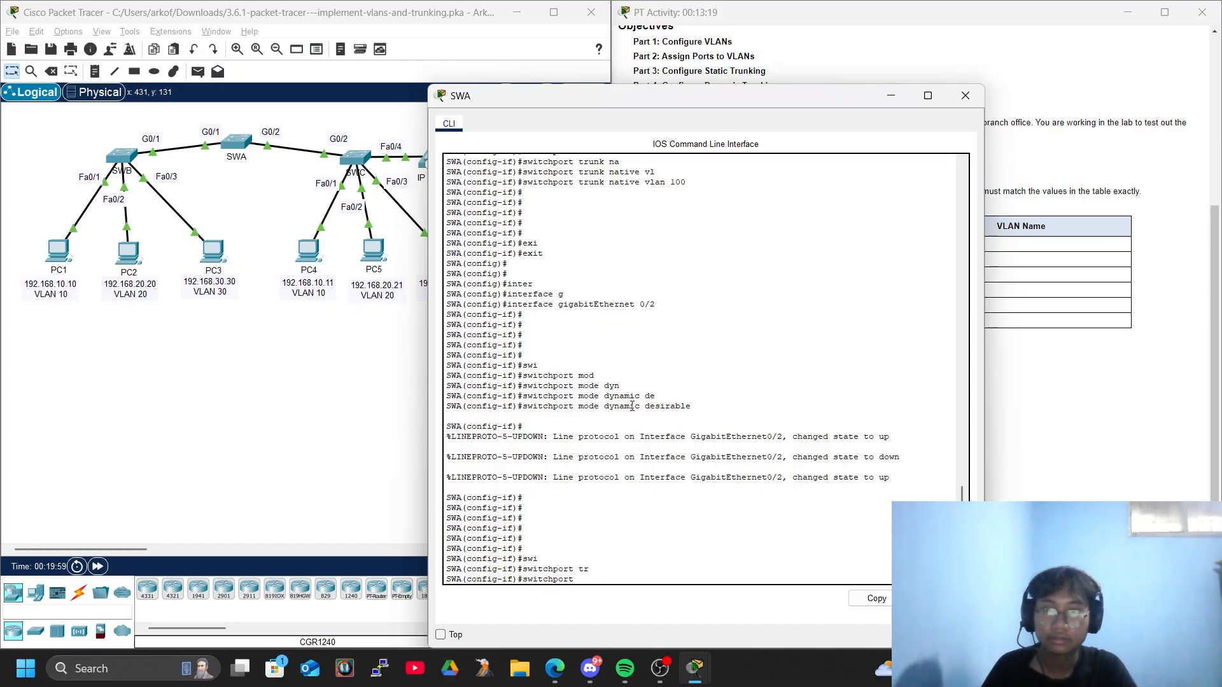
{"action": "type", "text": "mod"}
{"action": "key", "text": "Tab"}
{"action": "type", "text": "tr"}
{"action": "key", "text": "Tab"}
{"action": "key", "text": "Return"}
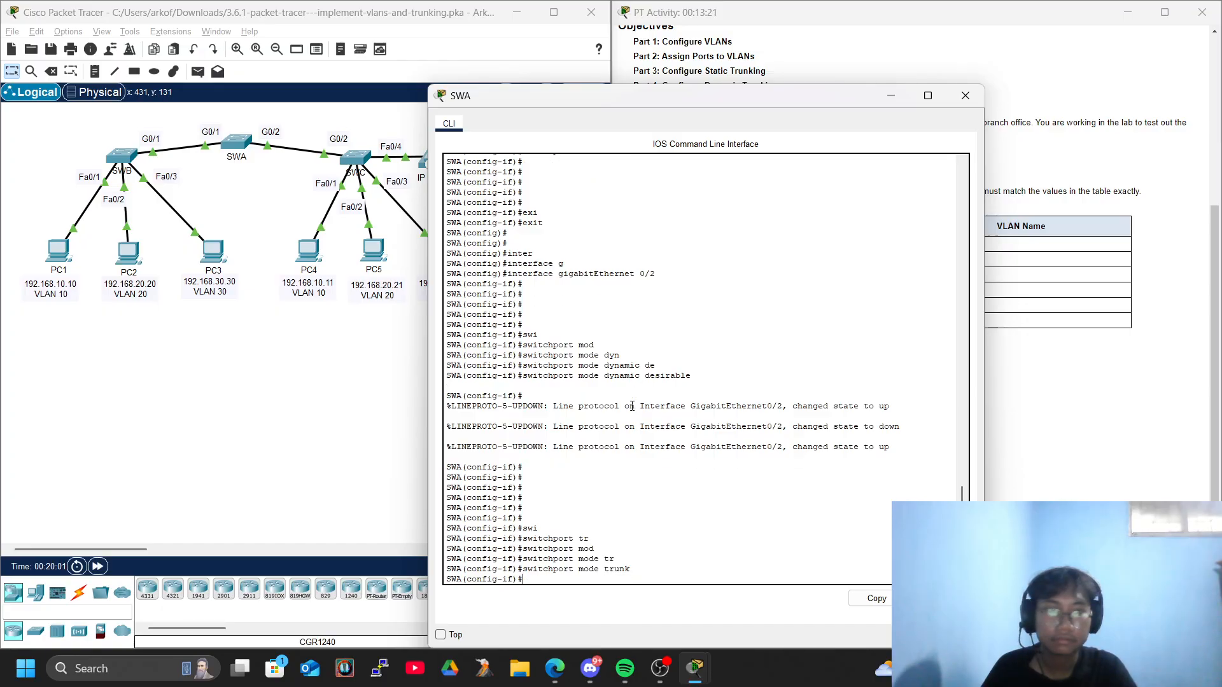
Return SWA's GigabitEthernet 0/2 port to dynamic trunking with switchport mode dynamic desirable.
{"action": "type", "text": "swi"}
{"action": "key", "text": "Tab"}
{"action": "type", "text": "mod"}
{"action": "key", "text": "Tab"}
{"action": "type", "text": "des"}
{"action": "key", "text": "Tab"}
{"action": "key", "text": "Return"}
{"action": "key", "text": "Return"}
{"action": "key", "text": "Return"}
{"action": "key", "text": "Return"}
{"action": "key", "text": "Return"}
{"action": "key", "text": "Return"}
{"action": "key", "text": "Return"}
{"action": "key", "text": "Return"}
{"action": "key", "text": "Return"}
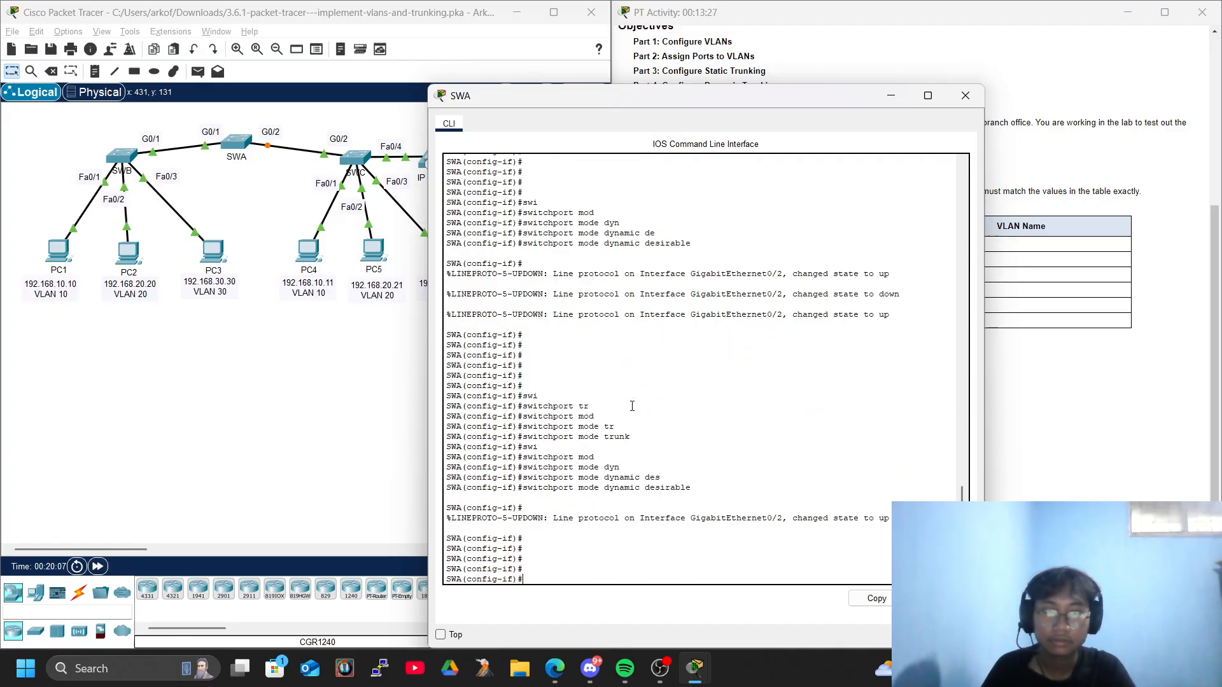
{"action": "type", "text": "swi"}
{"action": "key", "text": "Tab"}
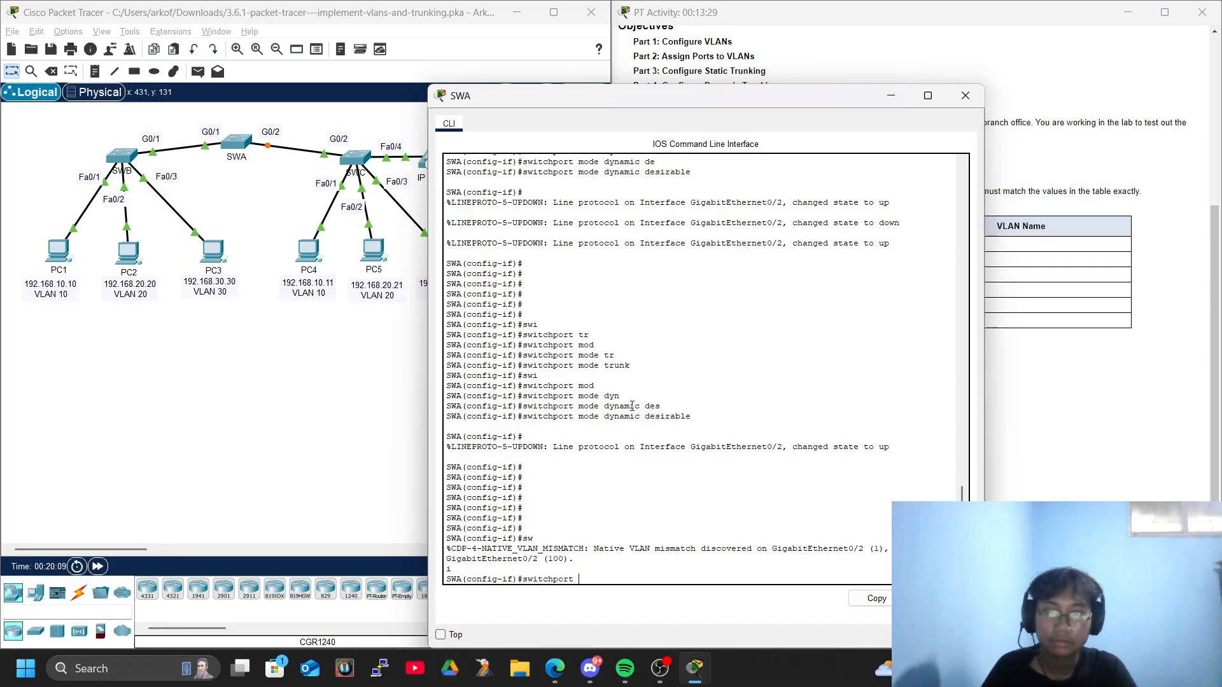
{"action": "key", "text": "BackSpace"}
{"action": "key", "text": "BackSpace"}
{"action": "key", "text": "BackSpace"}
{"action": "key", "text": "BackSpace"}
{"action": "key", "text": "BackSpace"}
{"action": "key", "text": "BackSpace"}
{"action": "key", "text": "BackSpace"}
{"action": "key", "text": "BackSpace"}
{"action": "key", "text": "BackSpace"}
{"action": "key", "text": "BackSpace"}
{"action": "key", "text": "BackSpace"}
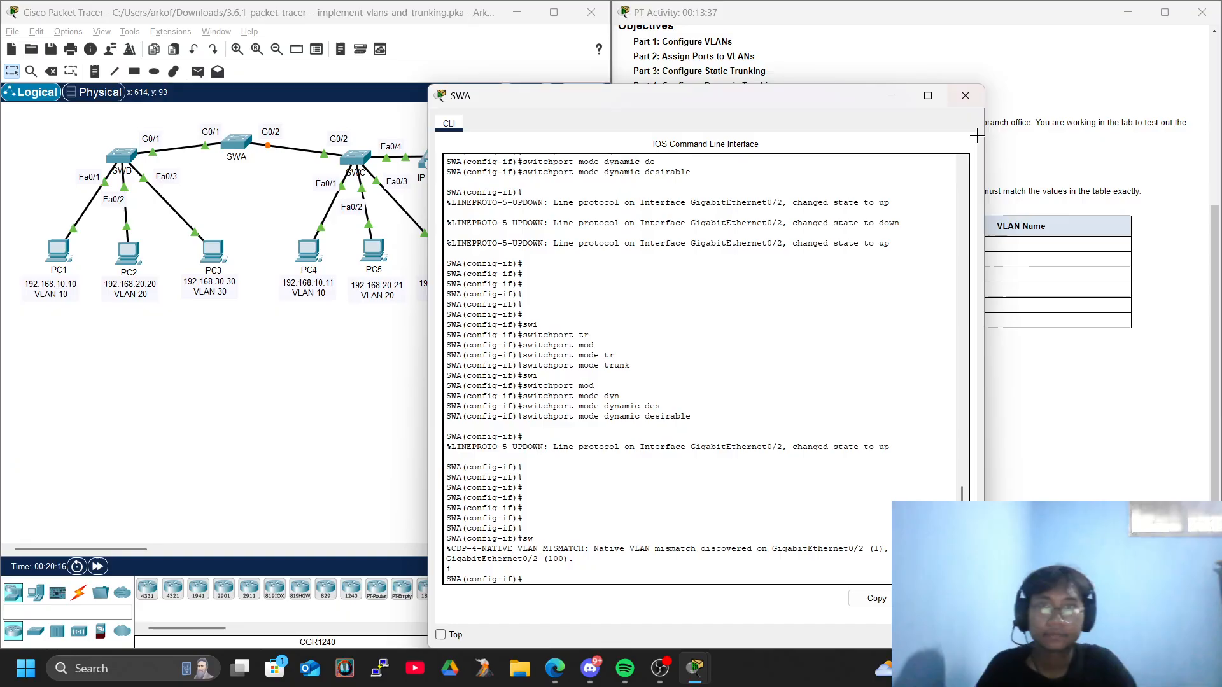
Check the activity results and review the assessment items of all three switches for incorrect entries, then close the results.
{"action": "left_click", "coordinate": [962, 93]}
{"action": "left_click", "coordinate": [720, 637]}
{"action": "left_click", "coordinate": [128, 103]}
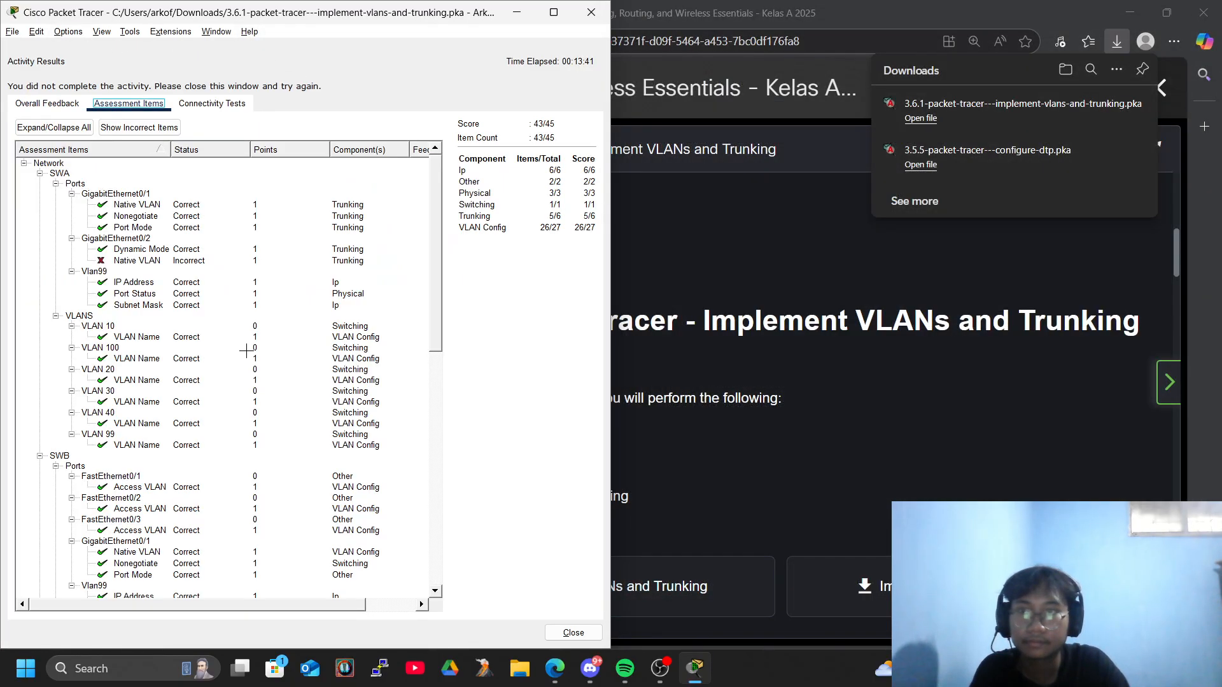
{"action": "scroll", "coordinate": [247, 350], "scroll_direction": "down", "scroll_amount": 10}
{"action": "scroll", "coordinate": [247, 350], "scroll_direction": "up", "scroll_amount": 3}
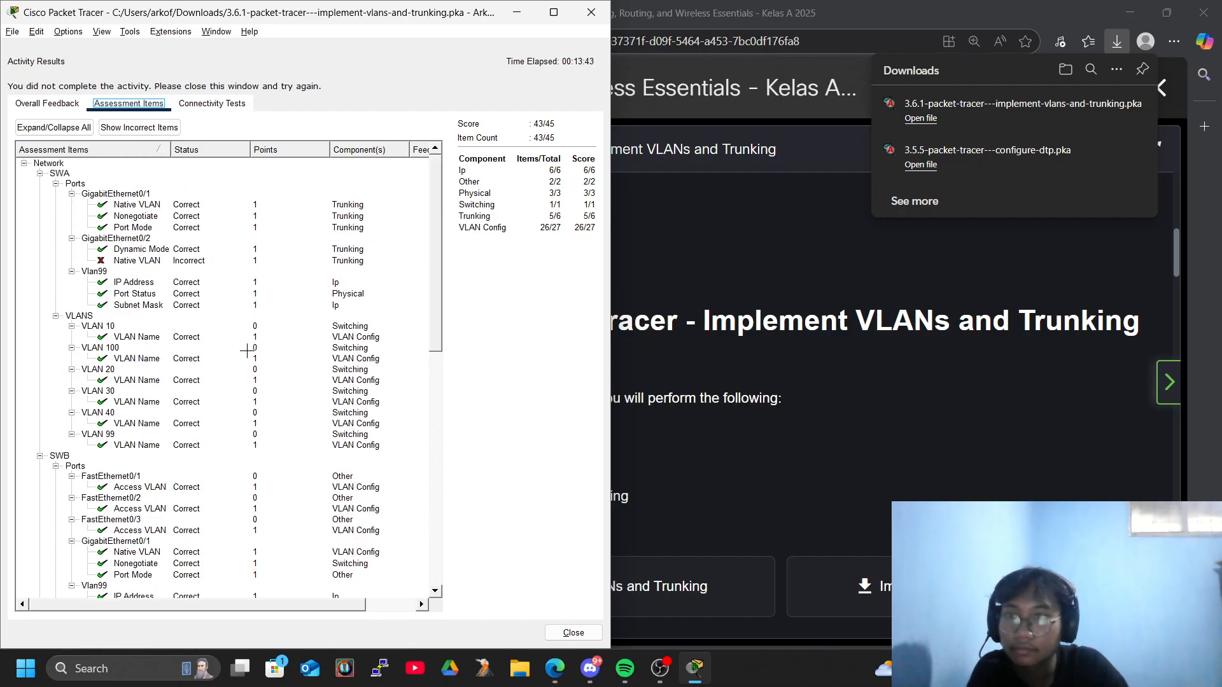
{"action": "scroll", "coordinate": [247, 352], "scroll_direction": "down", "scroll_amount": 15}
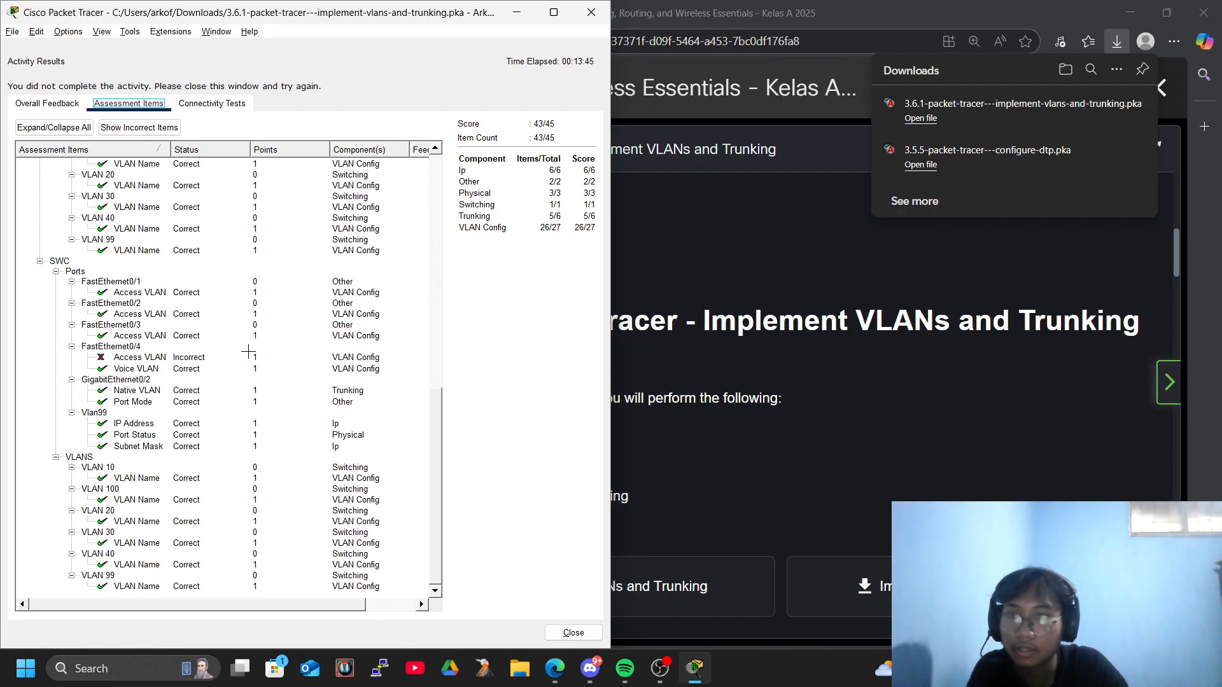
{"action": "scroll", "coordinate": [248, 352], "scroll_direction": "up", "scroll_amount": 15}
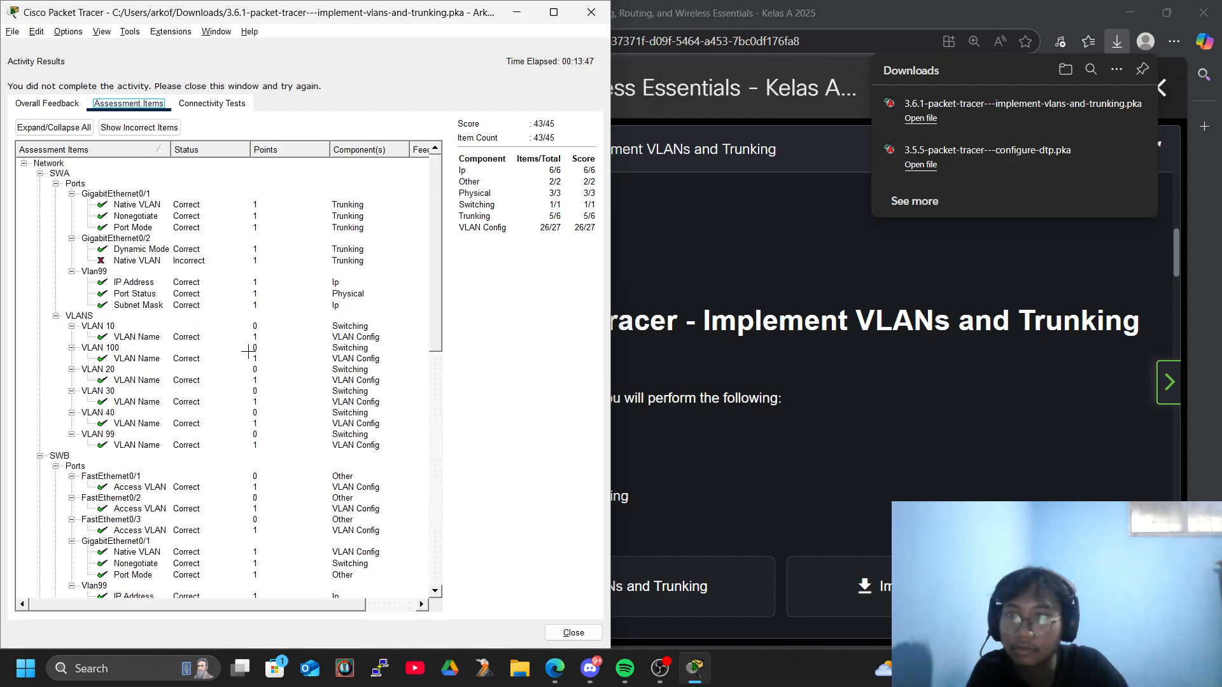
{"action": "left_click", "coordinate": [592, 12]}
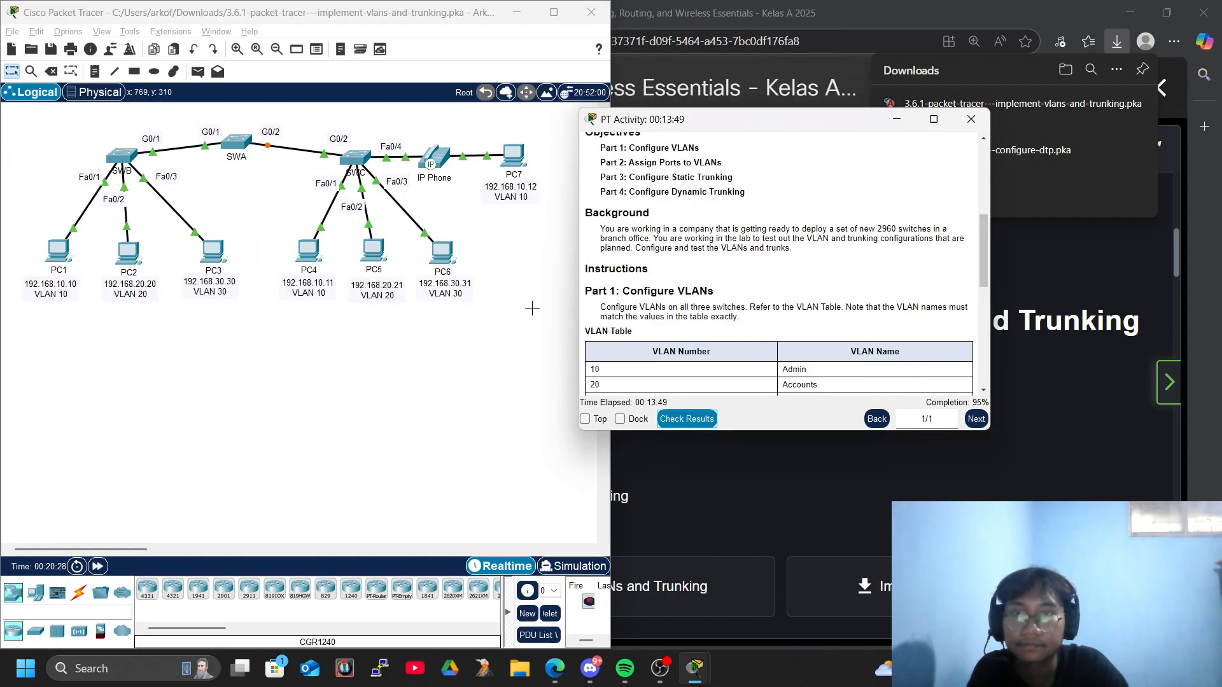
Reopen SWA's console and assign native VLAN 100 to its GigabitEthernet 0/2 port with switchport trunk native vlan 100.
{"action": "left_click", "coordinate": [553, 12]}
{"action": "left_click", "coordinate": [236, 136]}
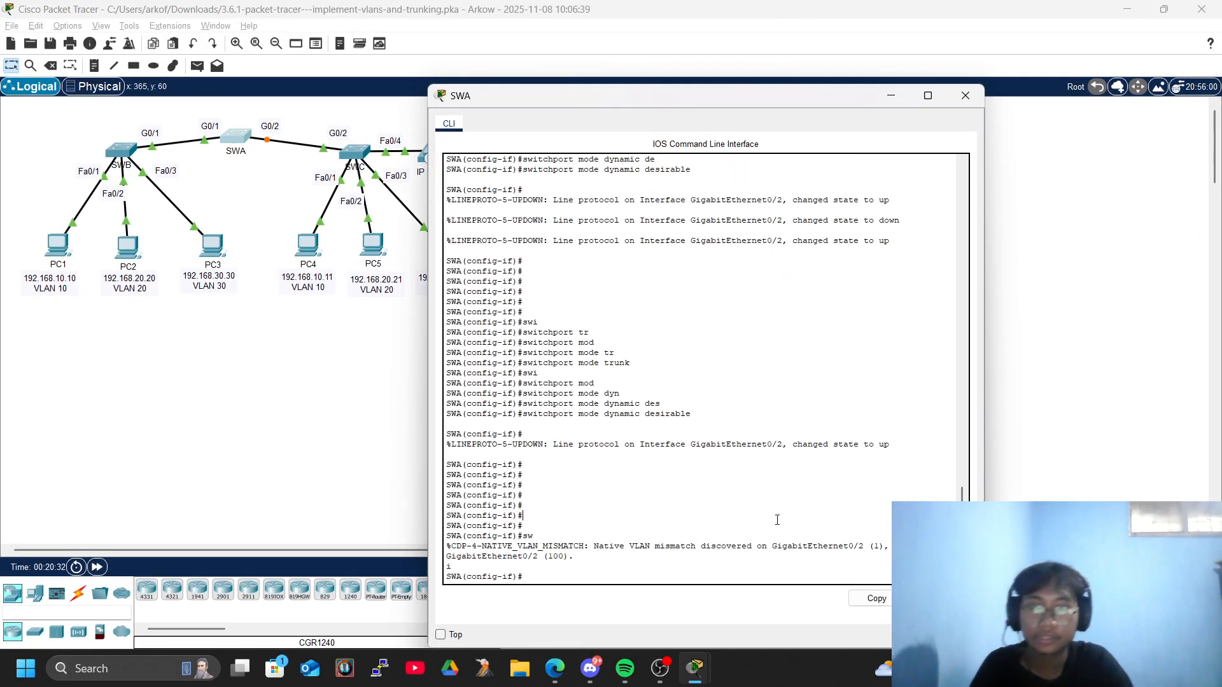
{"action": "key", "text": "Return"}
{"action": "key", "text": "Return"}
{"action": "key", "text": "Return"}
{"action": "key", "text": "Return"}
{"action": "type", "text": "sw"}
{"action": "key", "text": "Tab"}
{"action": "type", "text": "i"}
{"action": "type", "text": "r"}
{"action": "key", "text": "Tab"}
{"action": "type", "text": "na"}
{"action": "key", "text": "Tab"}
{"action": "type", "text": "vl"}
{"action": "key", "text": "Tab"}
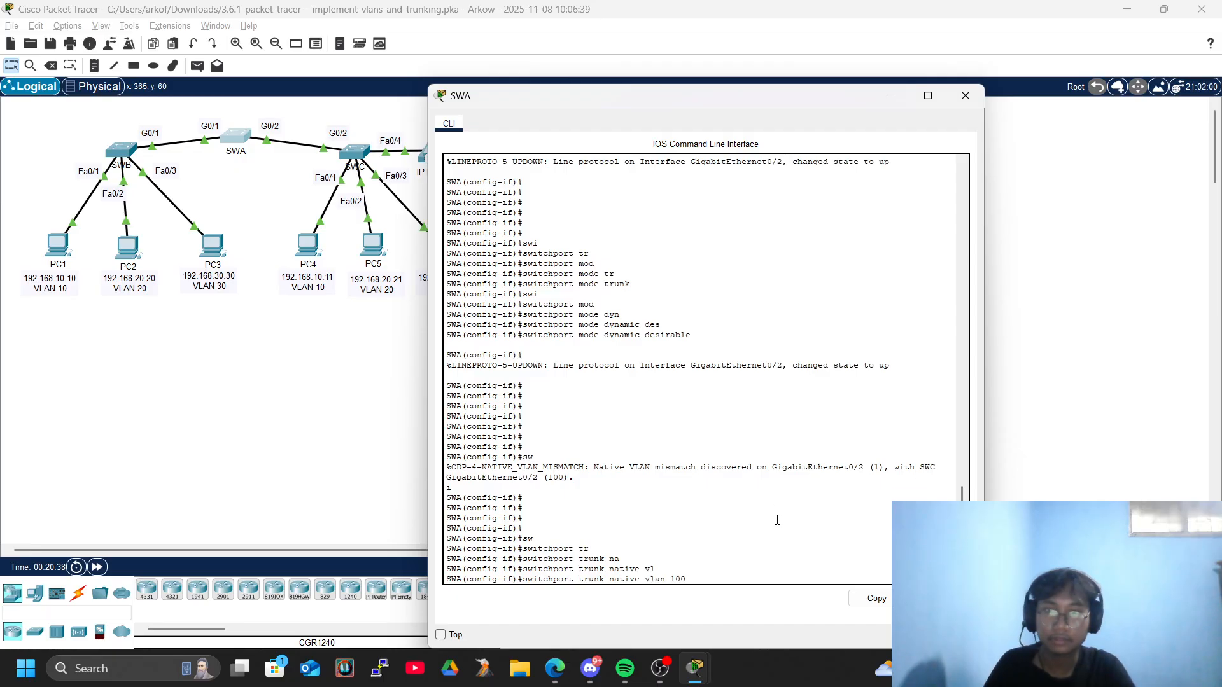
{"action": "key", "text": "Return"}
Open SWC's console and reissue switchport trunk native vlan 100 on its GigabitEthernet 0/2 port.
{"action": "key", "text": "alt+Tab"}
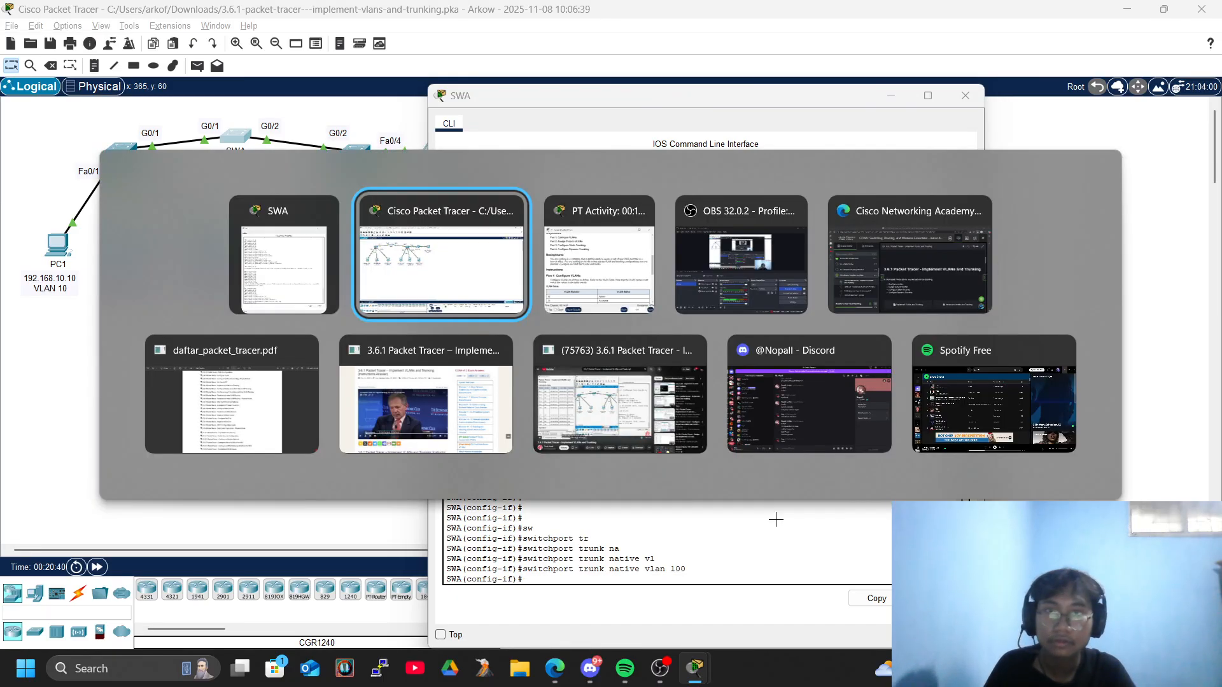
{"action": "key", "text": "alt+Tab"}
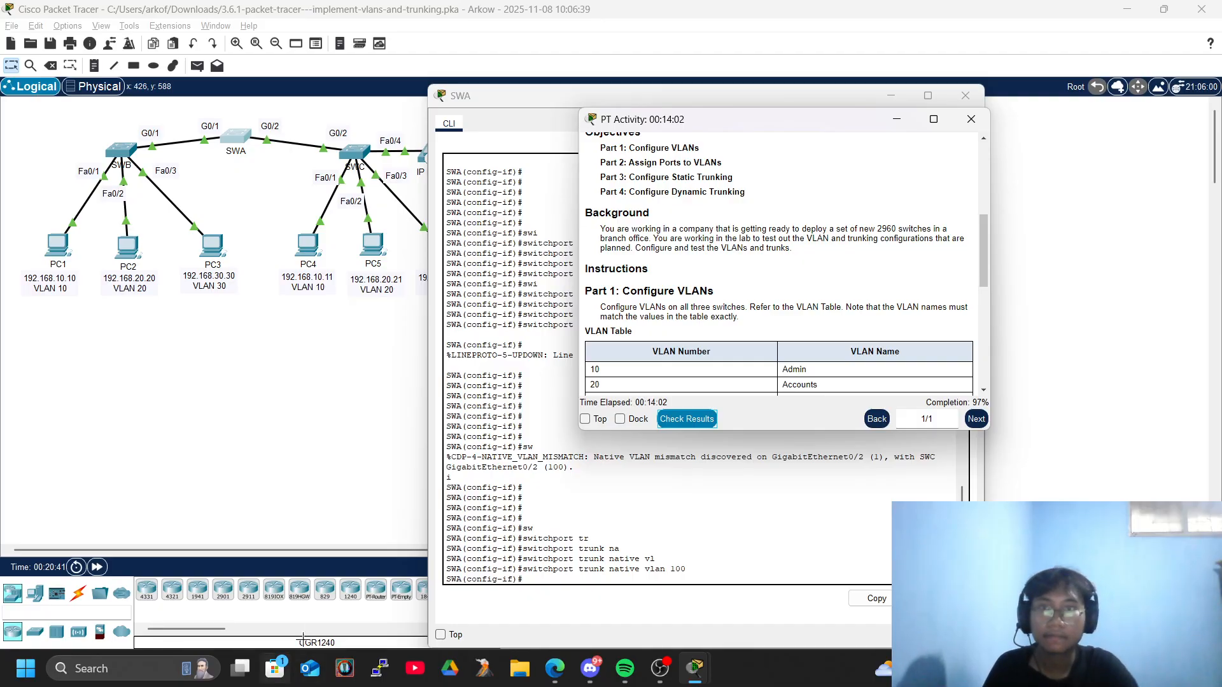
{"action": "left_click", "coordinate": [273, 439]}
{"action": "left_click", "coordinate": [356, 148]}
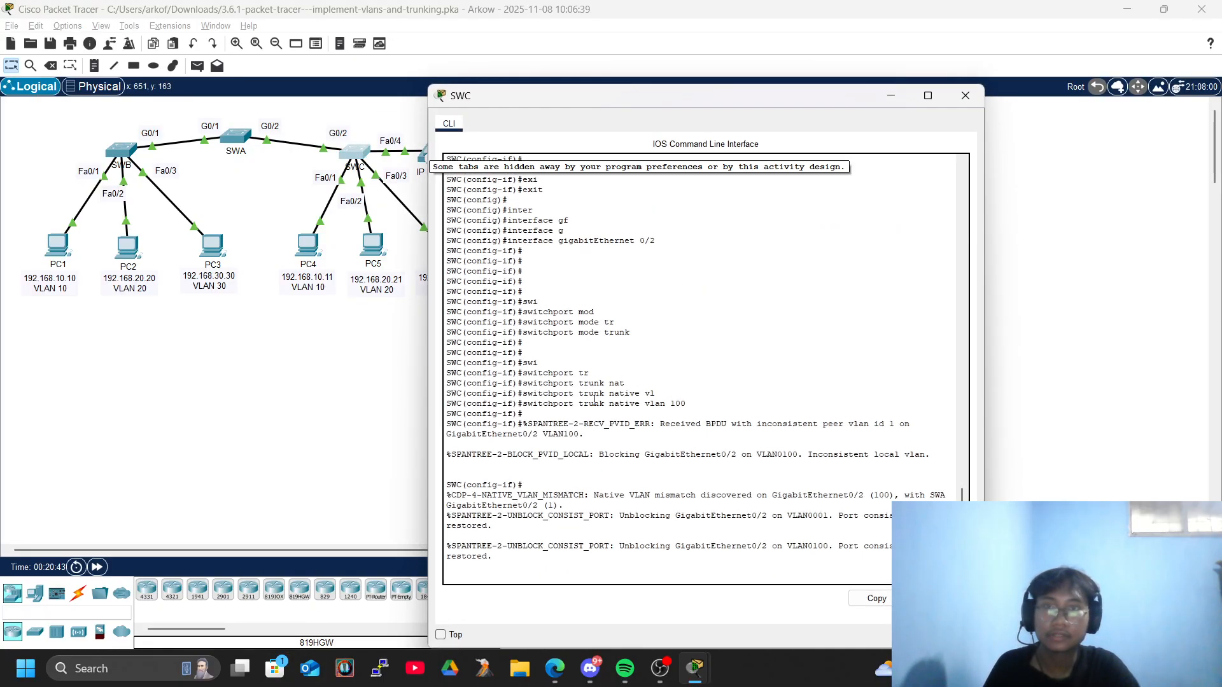
{"action": "key", "text": "Return"}
{"action": "key", "text": "Return"}
{"action": "key", "text": "Return"}
{"action": "type", "text": "swi"}
{"action": "key", "text": "Tab"}
{"action": "type", "text": "tr"}
{"action": "key", "text": "Tab"}
{"action": "key", "text": "Tab"}
{"action": "type", "text": "nat"}
{"action": "key", "text": "Tab"}
{"action": "type", "text": "vl"}
{"action": "key", "text": "Tab"}
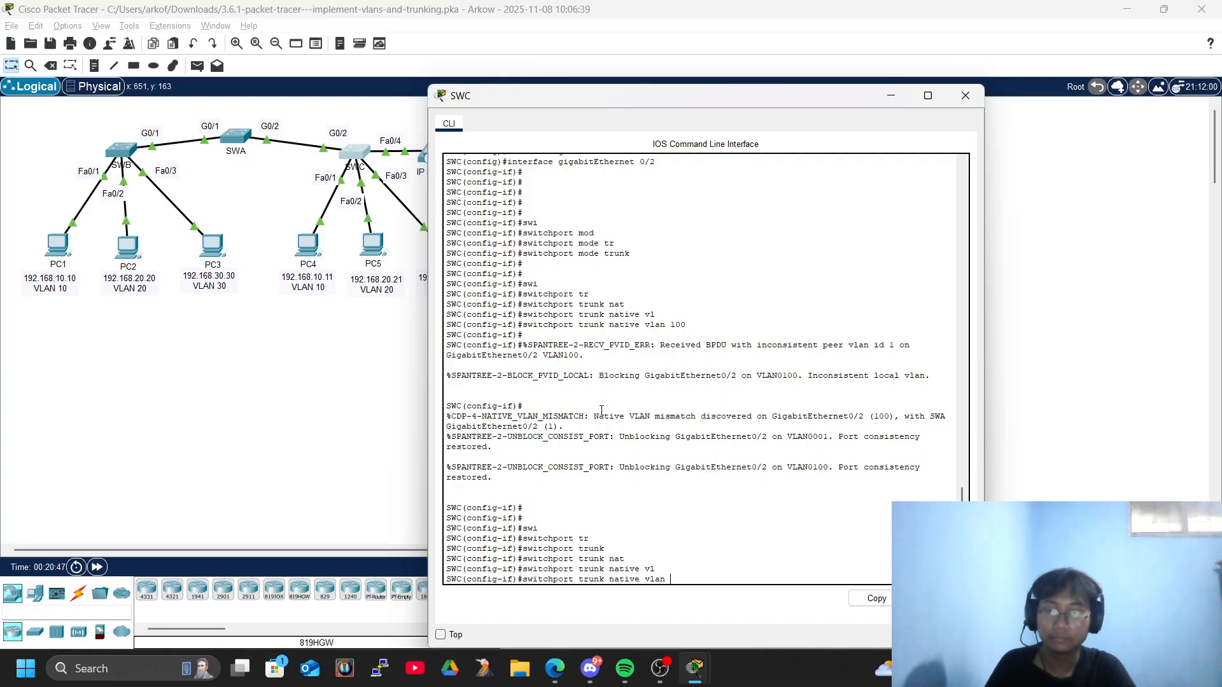
{"action": "type", "text": "100"}
{"action": "key", "text": "Return"}
Check the activity results again, examine SWC's assessment items, and return to the VLAN table in the instructions.
{"action": "key", "text": "alt+Tab"}
{"action": "key", "text": "alt+Tab"}
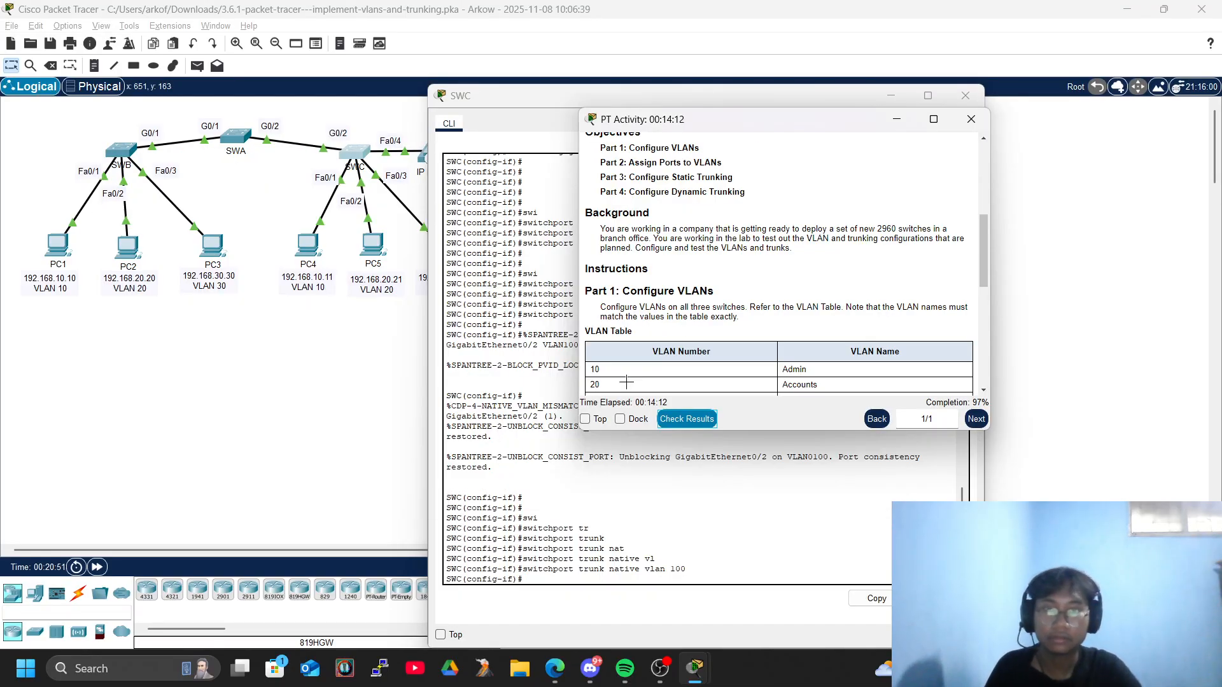
{"action": "left_click", "coordinate": [687, 418]}
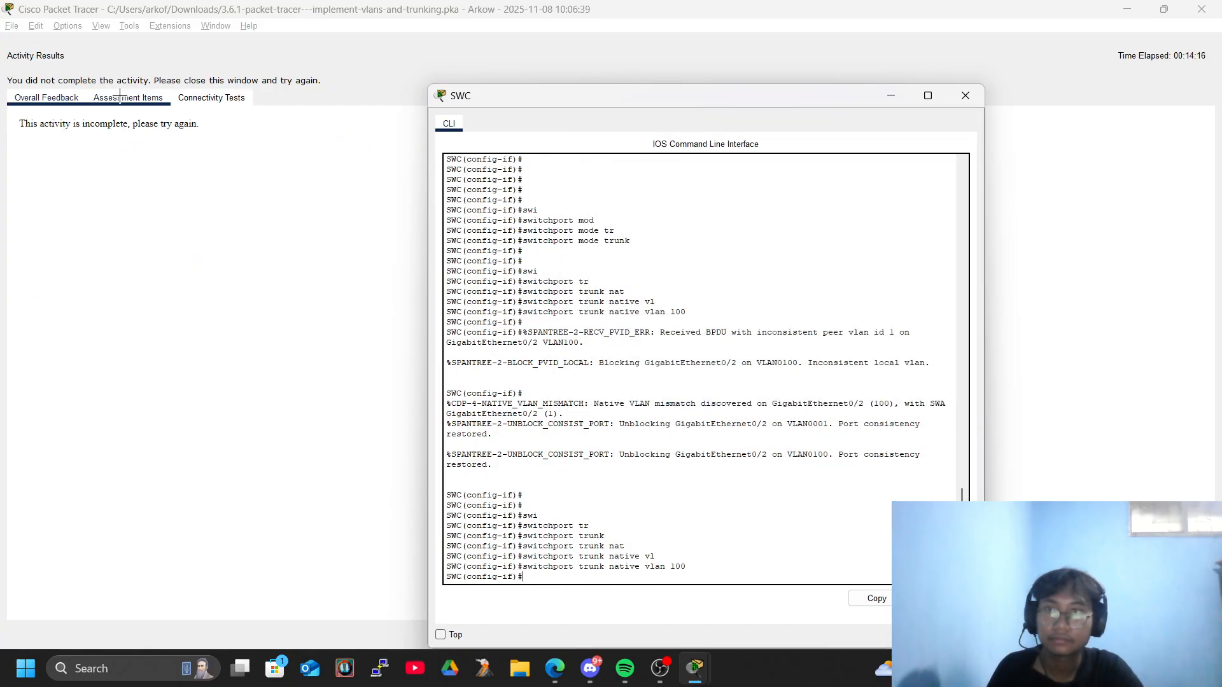
{"action": "left_click", "coordinate": [120, 98]}
{"action": "scroll", "coordinate": [286, 247], "scroll_direction": "down", "scroll_amount": 15}
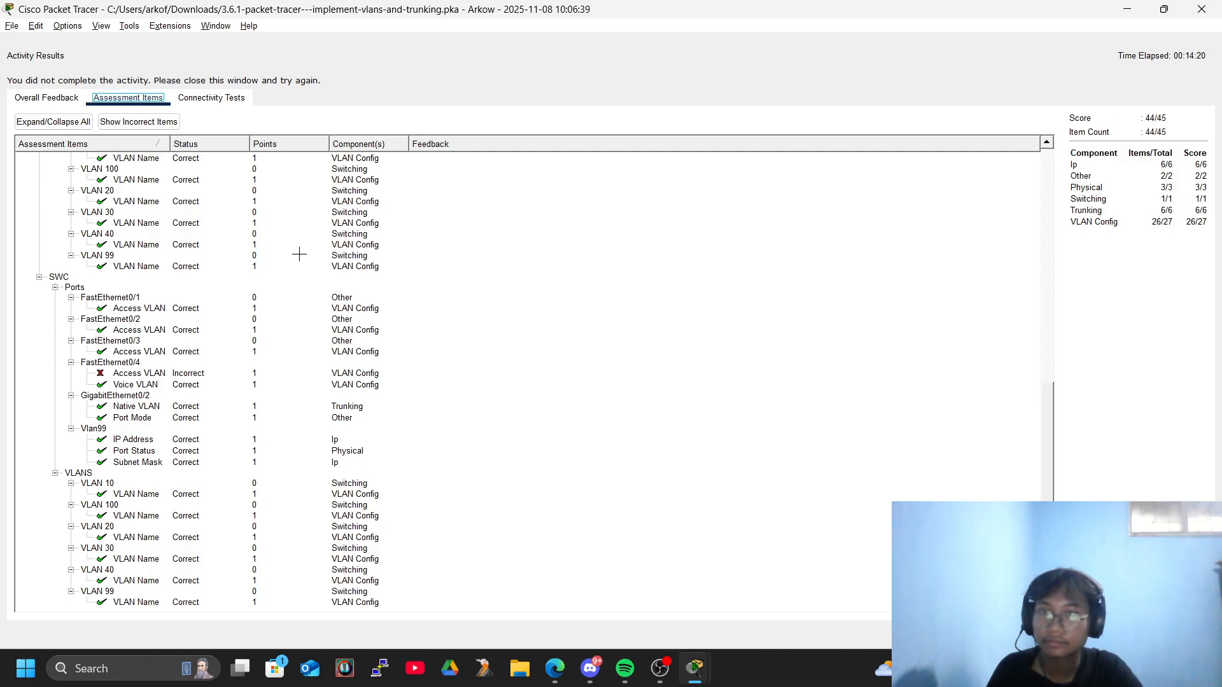
{"action": "left_click", "coordinate": [1213, 6]}
{"action": "scroll", "coordinate": [768, 291], "scroll_direction": "down", "scroll_amount": 2}
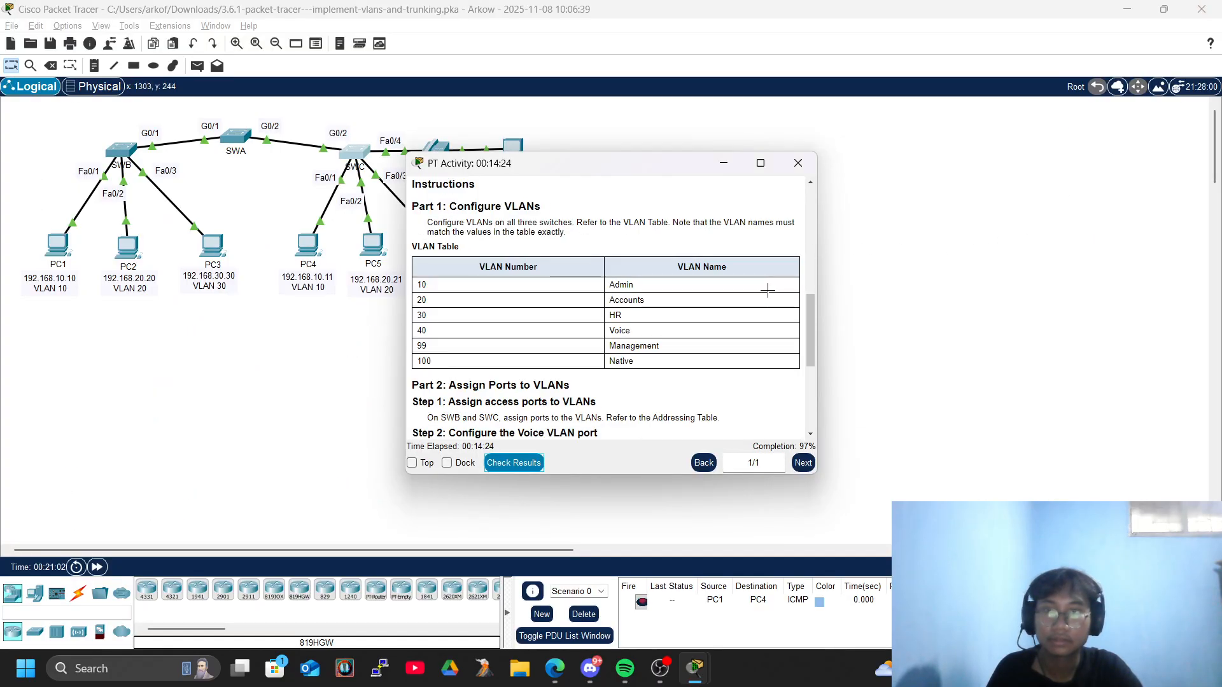
In SWC's console, leave the current interface and enter interface configuration for FastEthernet 0/4.
{"action": "key", "text": "alt+Tab"}
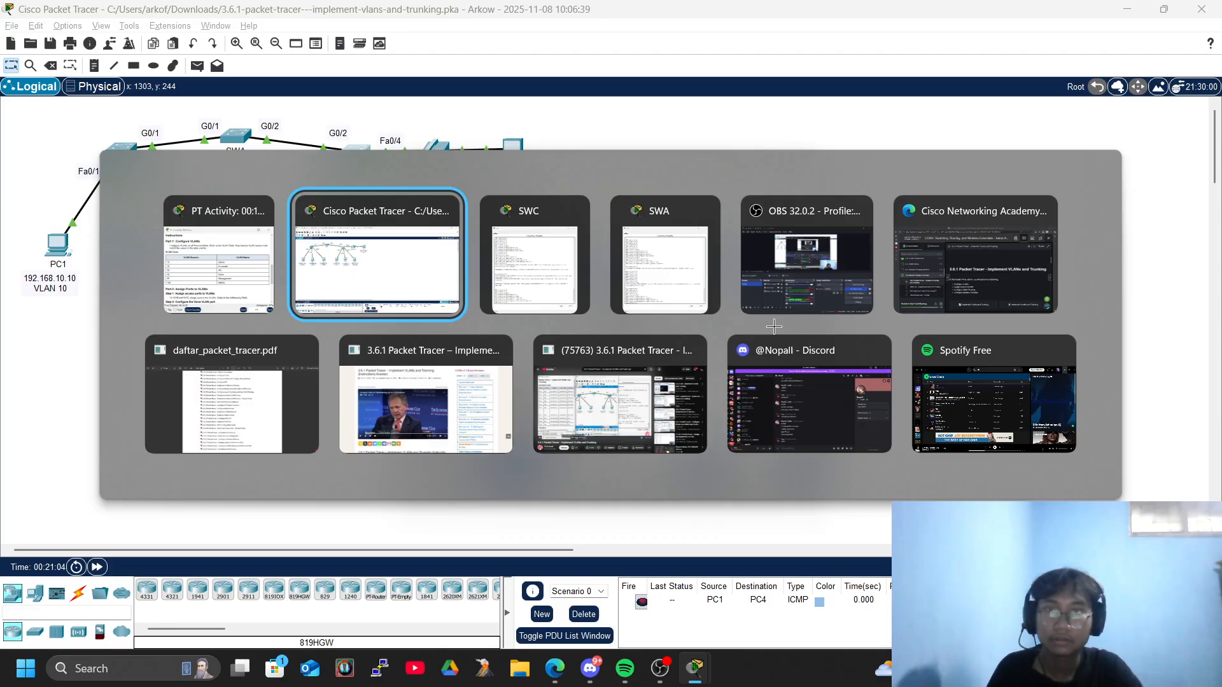
{"action": "key", "text": "alt+Tab"}
{"action": "scroll", "coordinate": [740, 441], "scroll_direction": "down", "scroll_amount": 1}
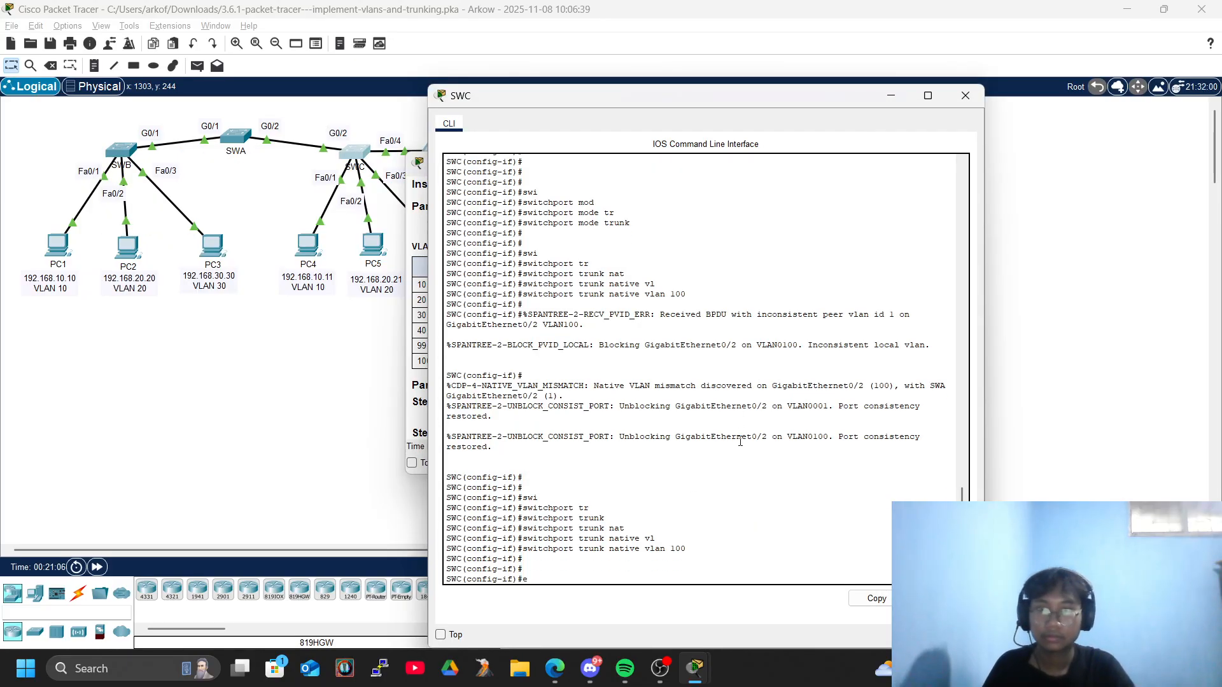
{"action": "type", "text": "exi"}
{"action": "key", "text": "Tab"}
{"action": "key", "text": "Return"}
{"action": "key", "text": "Return"}
{"action": "type", "text": "inter"}
{"action": "key", "text": "Tab"}
{"action": "type", "text": "fgas"}
{"action": "key", "text": "BackSpace"}
{"action": "key", "text": "BackSpace"}
{"action": "key", "text": "BackSpace"}
{"action": "type", "text": "as"}
{"action": "key", "text": "Tab"}
{"action": "type", "text": "0/4"}
{"action": "key", "text": "Return"}
{"action": "key", "text": "Return"}
{"action": "key", "text": "Return"}
{"action": "key", "text": "Return"}
{"action": "key", "text": "Return"}
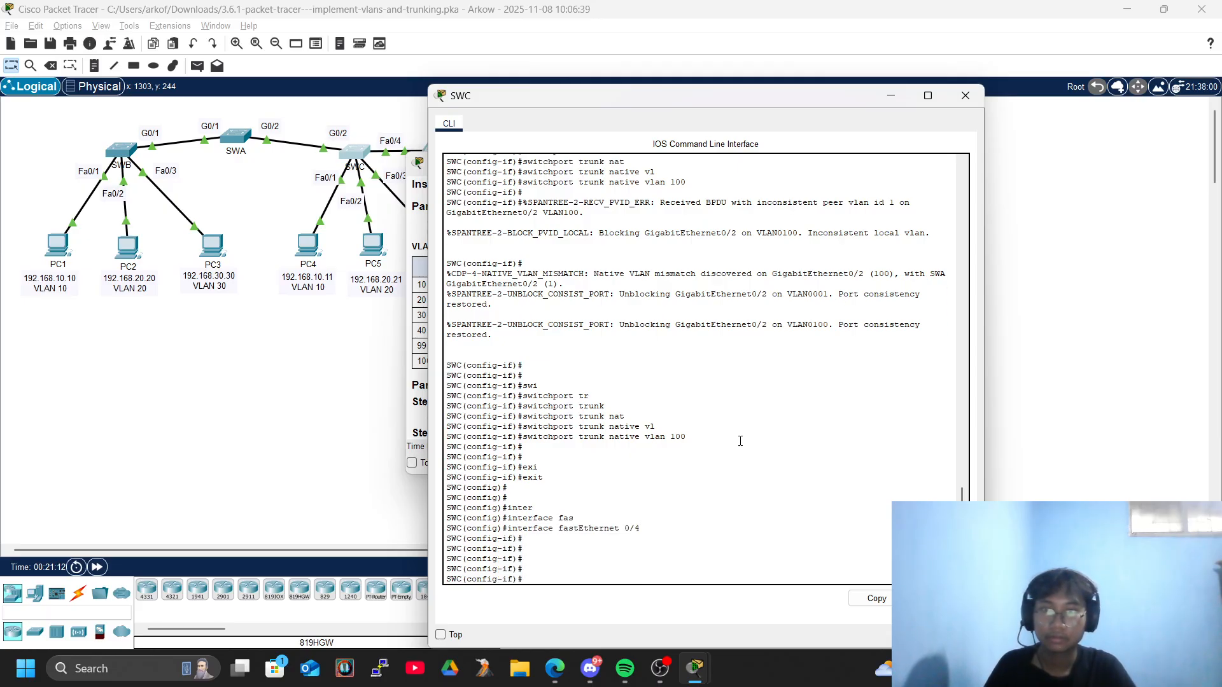
Set SWC's FastEthernet 0/4 port to access mode with switchport mode access.
{"action": "type", "text": "swi"}
{"action": "key", "text": "Tab"}
{"action": "type", "text": "mod"}
{"action": "key", "text": "Tab"}
{"action": "type", "text": "acc"}
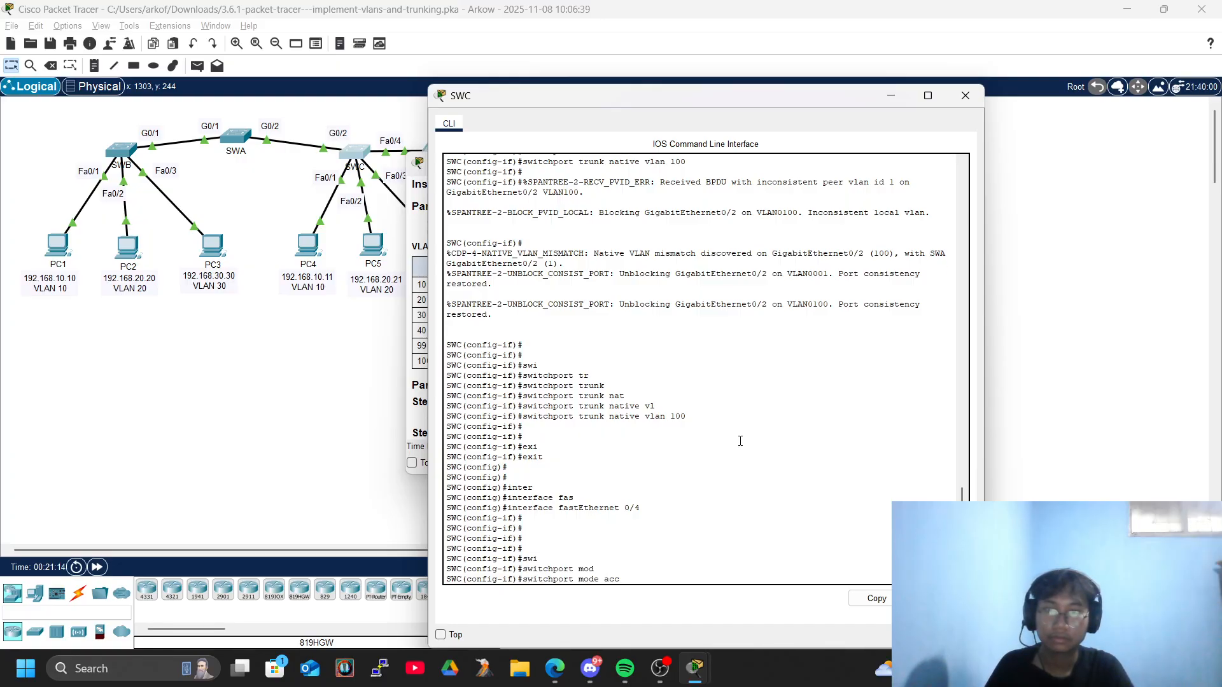
Assign access VLAN 40 to SWC's FastEthernet 0/4 with switchport access vlan 40, then bring up the activity instructions.
{"action": "key", "text": "Tab"}
{"action": "key", "text": "Return"}
{"action": "type", "text": "swi"}
{"action": "key", "text": "Tab"}
{"action": "type", "text": "acc"}
{"action": "key", "text": "Tab"}
{"action": "type", "text": "vl"}
{"action": "key", "text": "Tab"}
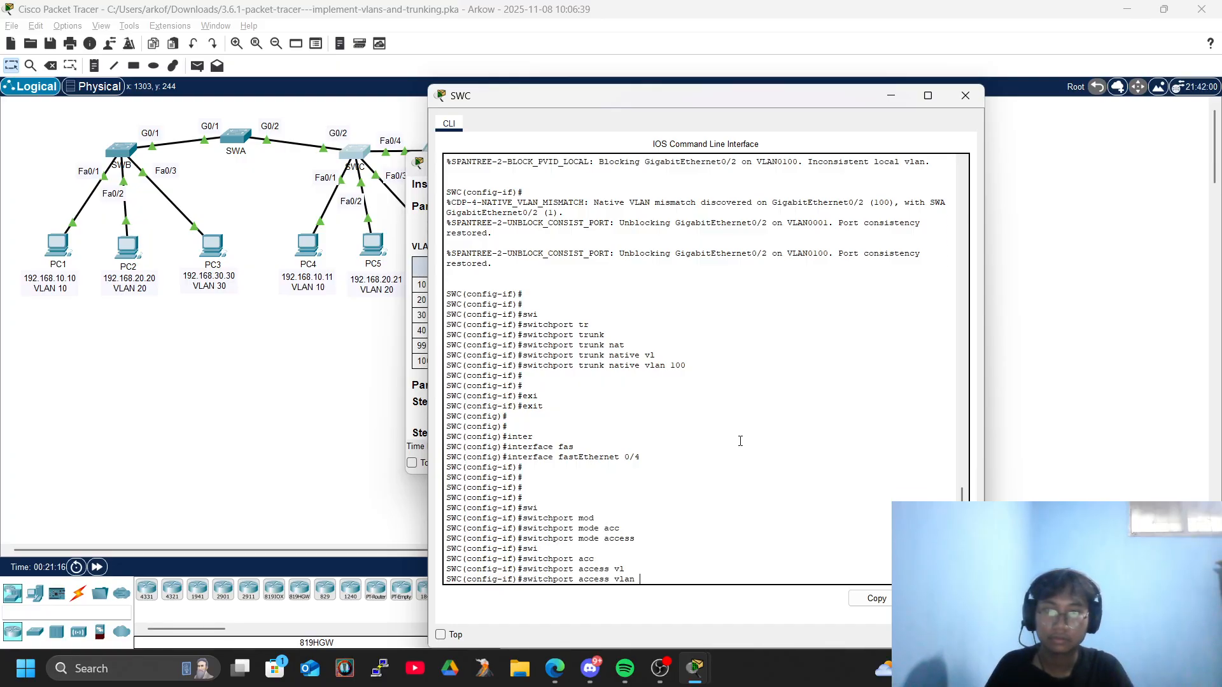
{"action": "type", "text": "40"}
{"action": "key", "text": "Return"}
{"action": "key", "text": "alt+Tab"}
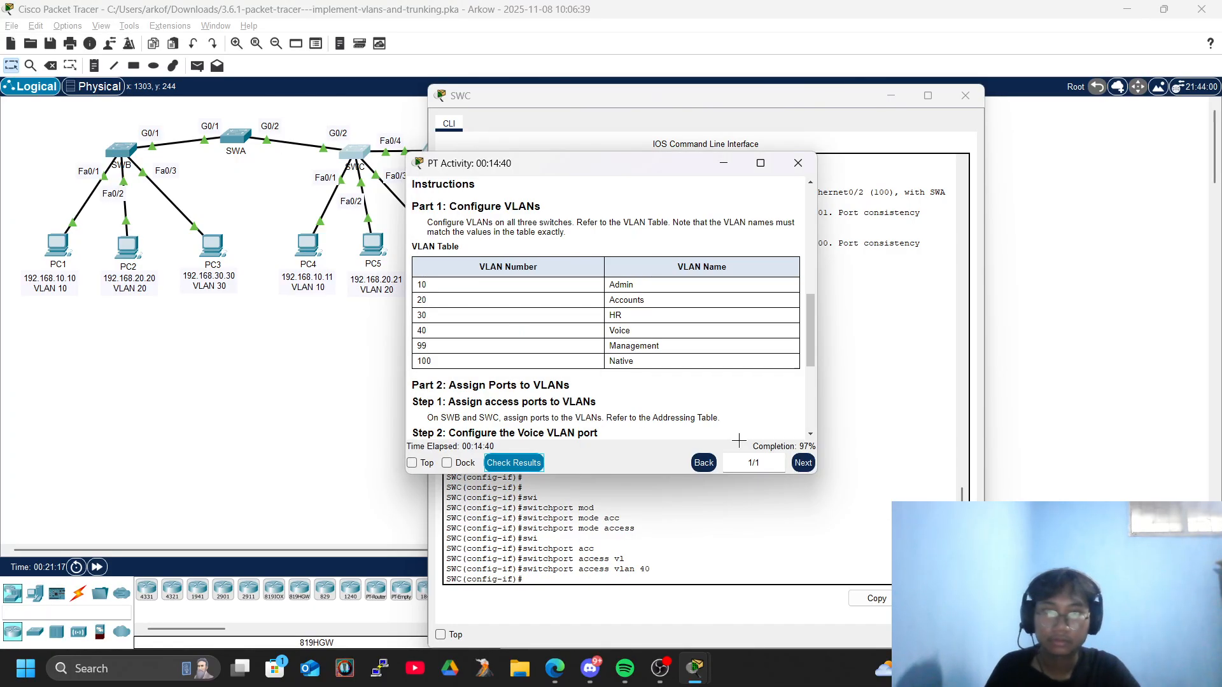
Return to SWC's console and make FastEthernet 0/4 trust CoS markings with mls qos trust cos.
{"action": "left_click", "coordinate": [783, 570]}
{"action": "key", "text": "Return"}
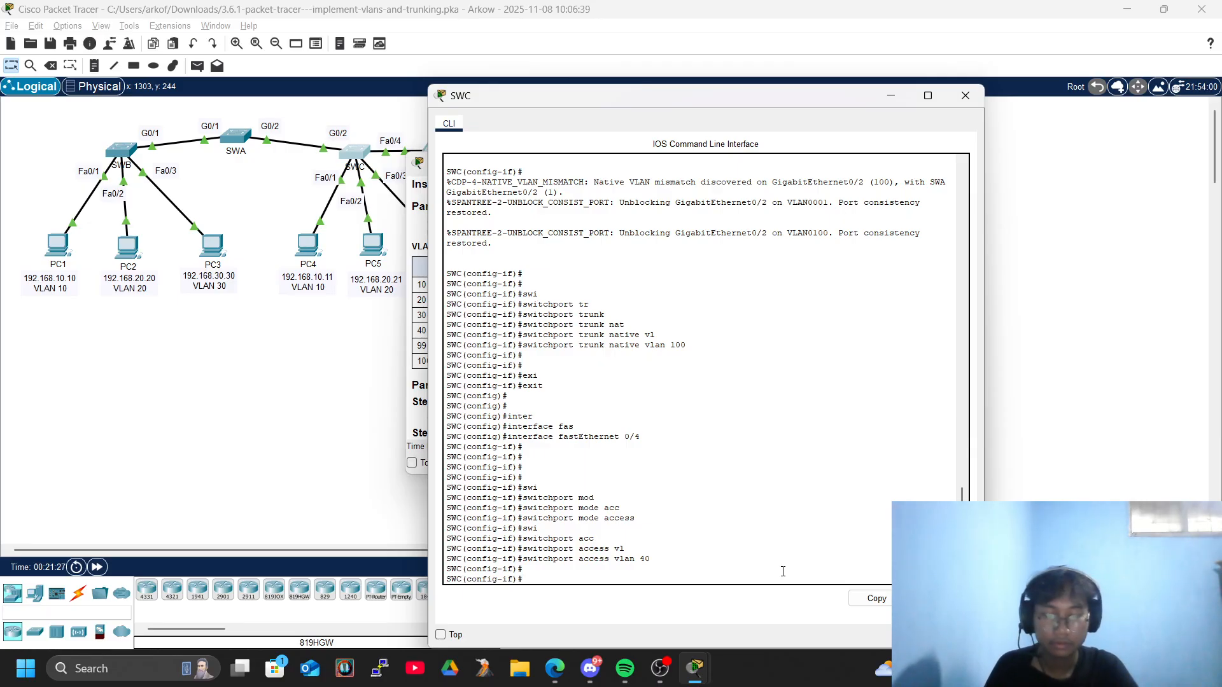
{"action": "type", "text": "ml"}
{"action": "key", "text": "Tab"}
{"action": "type", "text": "s qo"}
{"action": "key", "text": "Tab"}
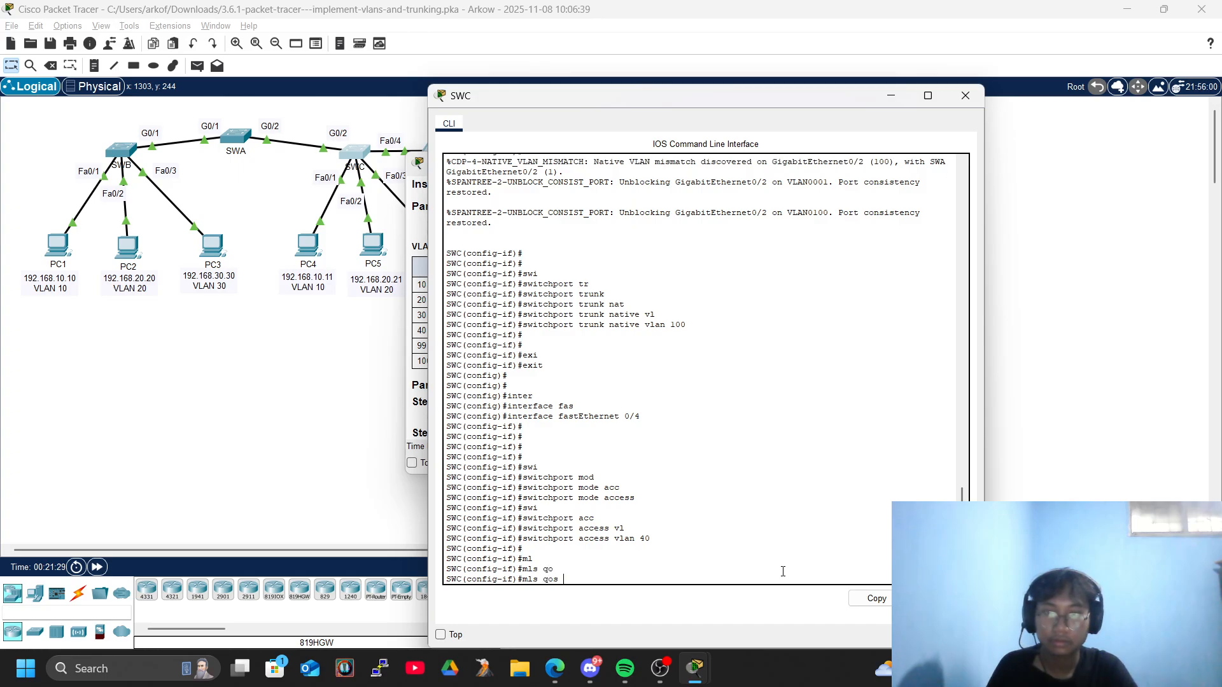
{"action": "type", "text": "tr"}
{"action": "key", "text": "Tab"}
{"action": "type", "text": "cos"}
{"action": "key", "text": "Tab"}
{"action": "key", "text": "Return"}
{"action": "key", "text": "Return"}
{"action": "key", "text": "Return"}
Assign voice VLAN 40 to SWC's FastEthernet 0/4 port with switchport voice vlan 40.
{"action": "type", "text": "swi"}
{"action": "key", "text": "Tab"}
{"action": "type", "text": "m"}
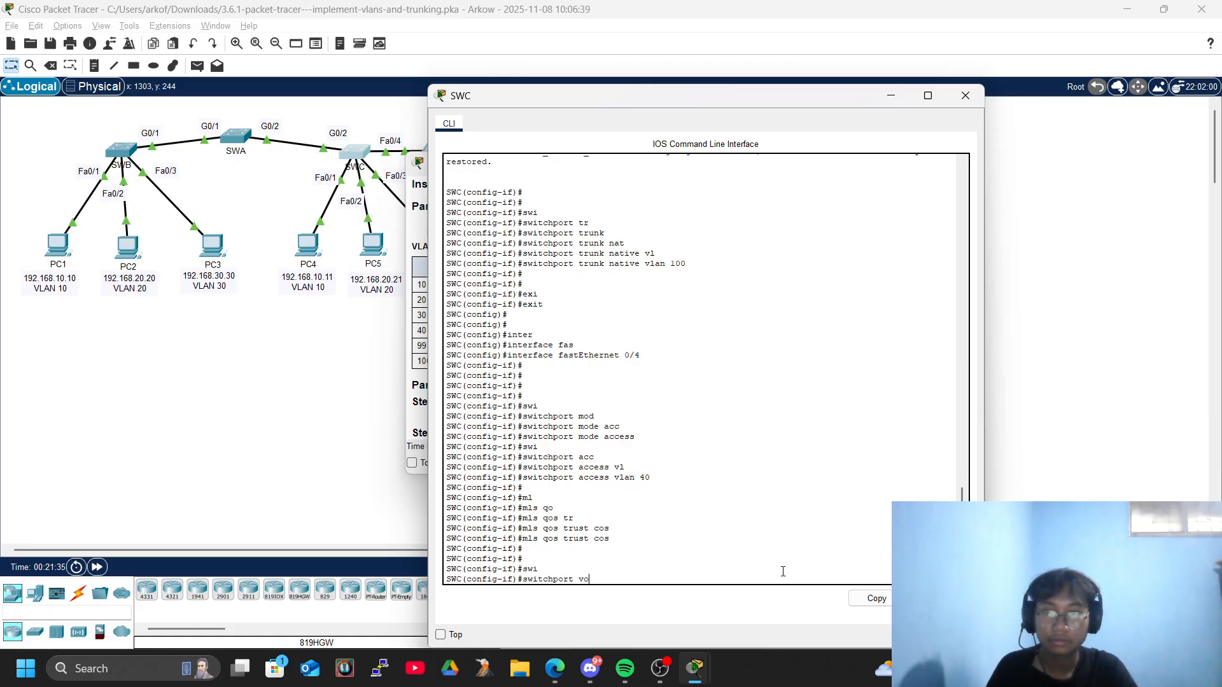
{"action": "key", "text": "BackSpace"}
{"action": "type", "text": "l"}
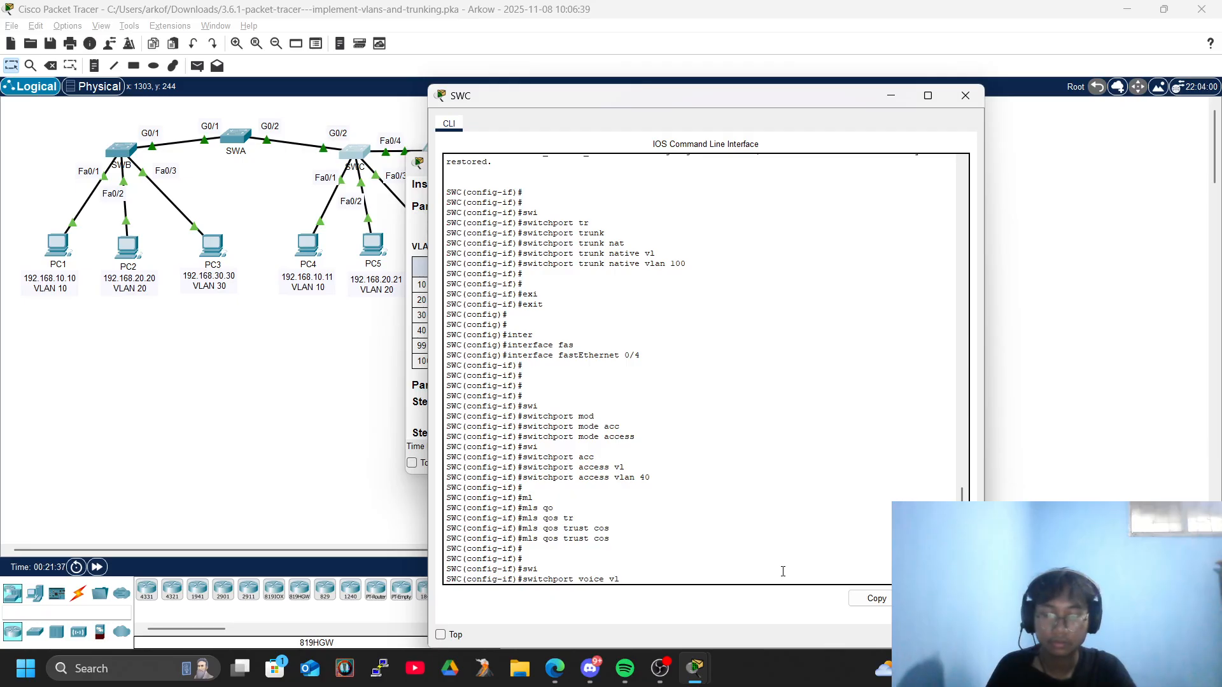
{"action": "type", "text": "an 40"}
{"action": "key", "text": "Return"}
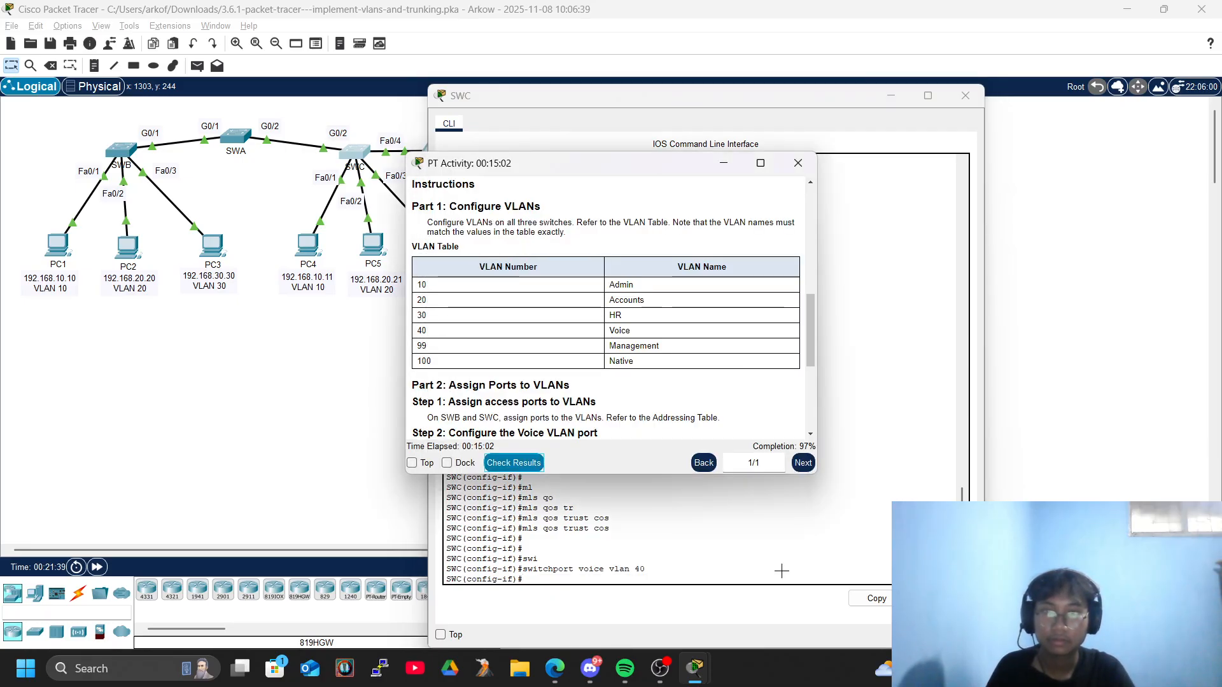
Query the help for the mls command on SWC, then reissue mls qos trust cos on FastEthernet 0/4.
{"action": "left_click", "coordinate": [782, 570]}
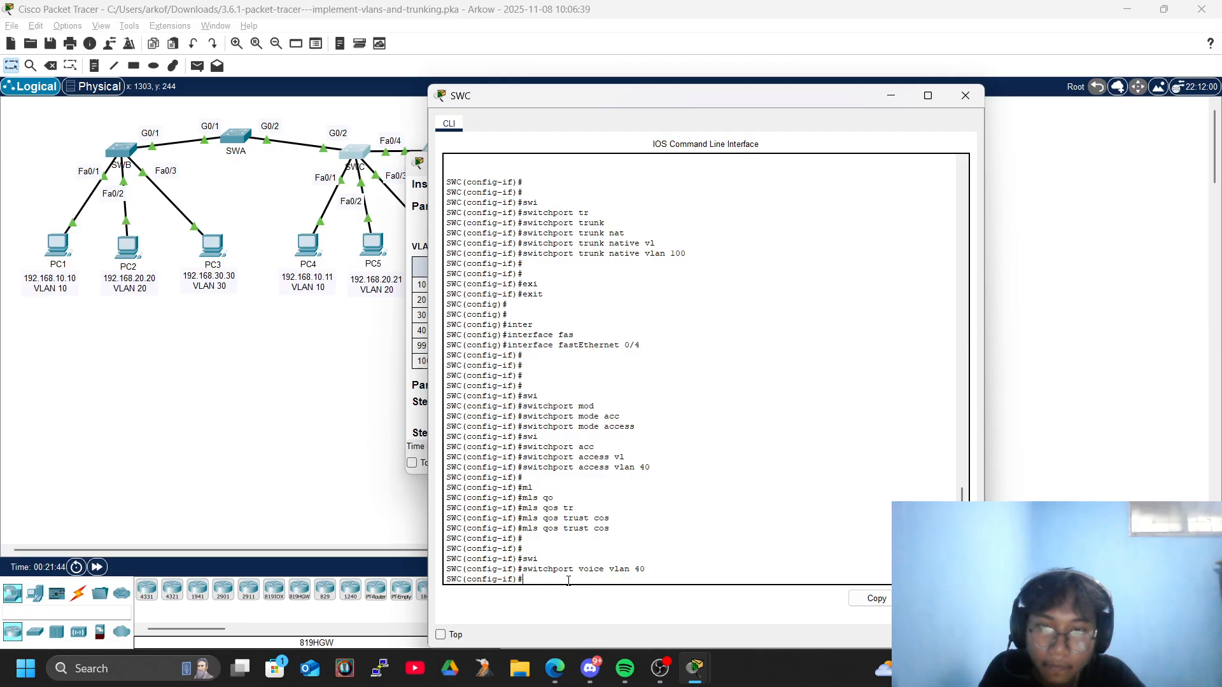
{"action": "type", "text": "mls?"}
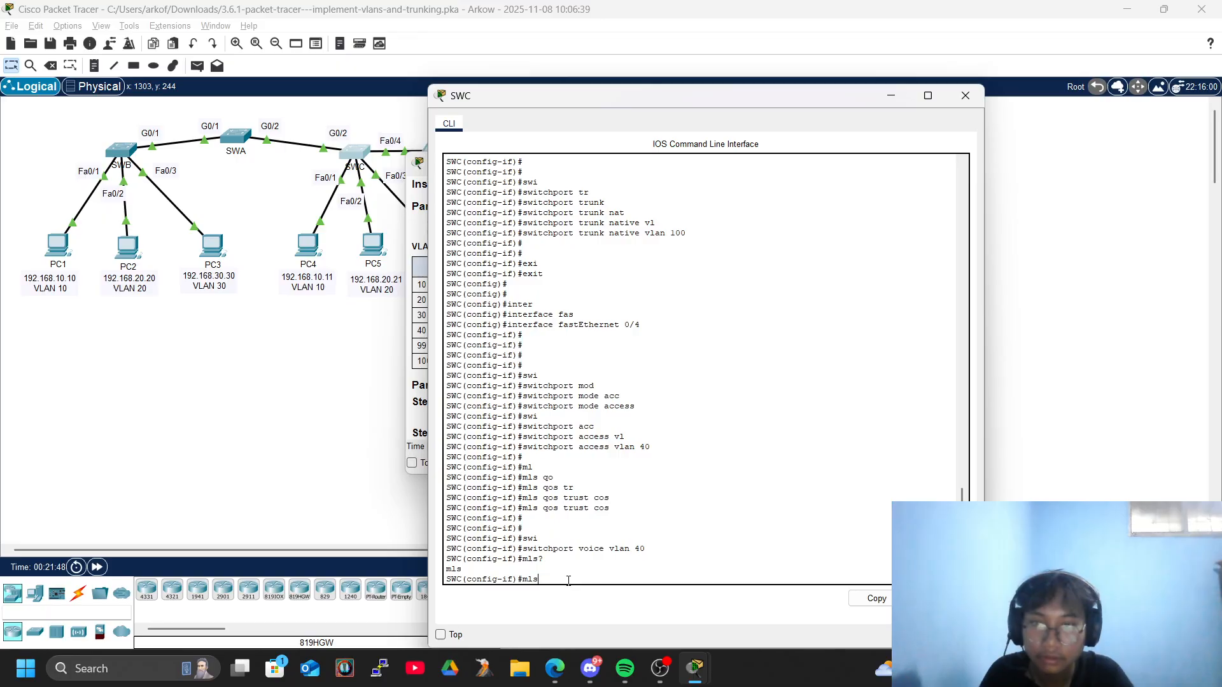
{"action": "key", "text": "BackSpace"}
{"action": "key", "text": "BackSpace"}
{"action": "key", "text": "BackSpace"}
{"action": "type", "text": "m"}
{"action": "key", "text": "Tab"}
{"action": "type", "text": "l"}
{"action": "key", "text": "Tab"}
{"action": "key", "text": "Tab"}
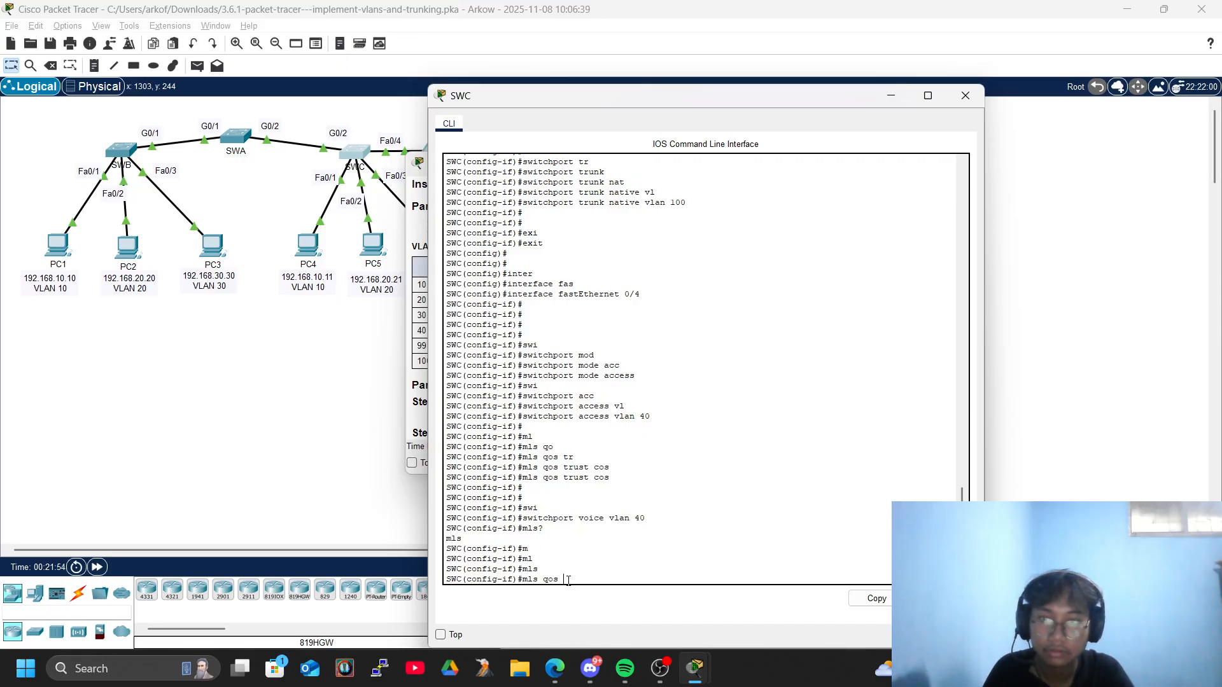
{"action": "type", "text": "tr"}
{"action": "key", "text": "Tab"}
{"action": "type", "text": "c"}
{"action": "key", "text": "Tab"}
{"action": "key", "text": "Return"}
{"action": "key", "text": "Return"}
{"action": "key", "text": "Return"}
{"action": "key", "text": "Return"}
Reissue switchport voice vlan 40 on SWC's FastEthernet 0/4 port.
{"action": "type", "text": "swi"}
{"action": "key", "text": "Tab"}
{"action": "type", "text": "vo"}
{"action": "key", "text": "Tab"}
{"action": "type", "text": "vl"}
{"action": "key", "text": "Tab"}
{"action": "type", "text": "40"}
{"action": "key", "text": "Return"}
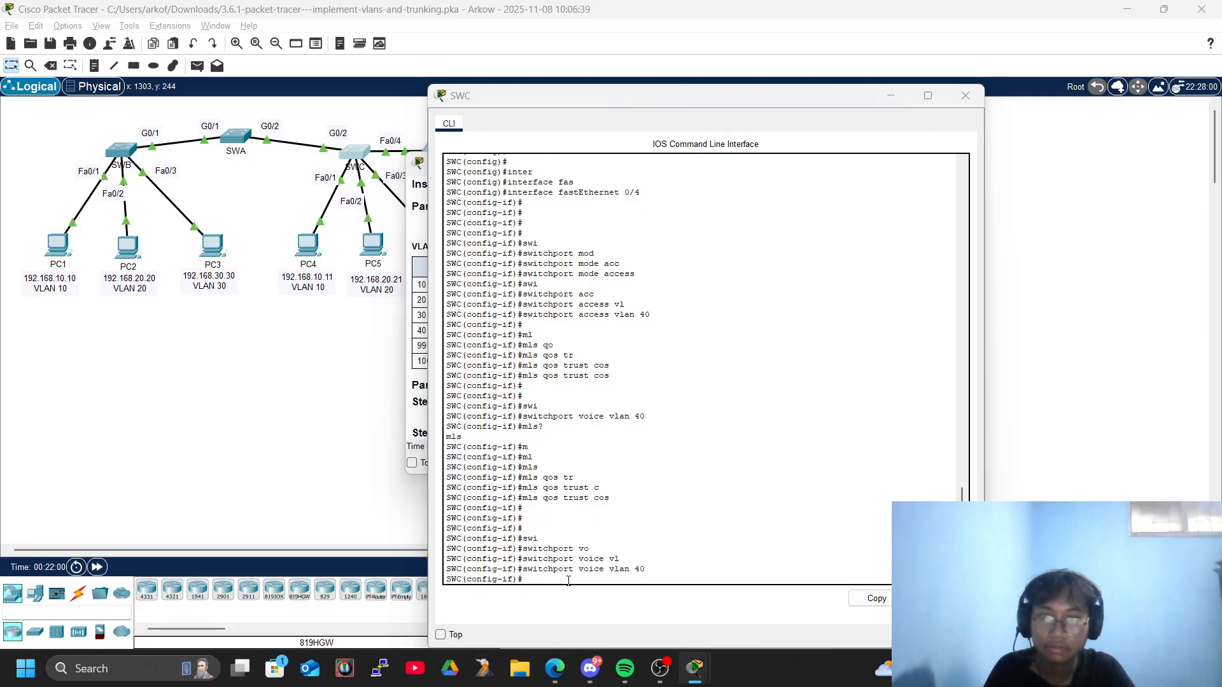
Check the activity results and examine the assessment items for SWC's FastEthernet 0/4 port.
{"action": "key", "text": "alt+Tab"}
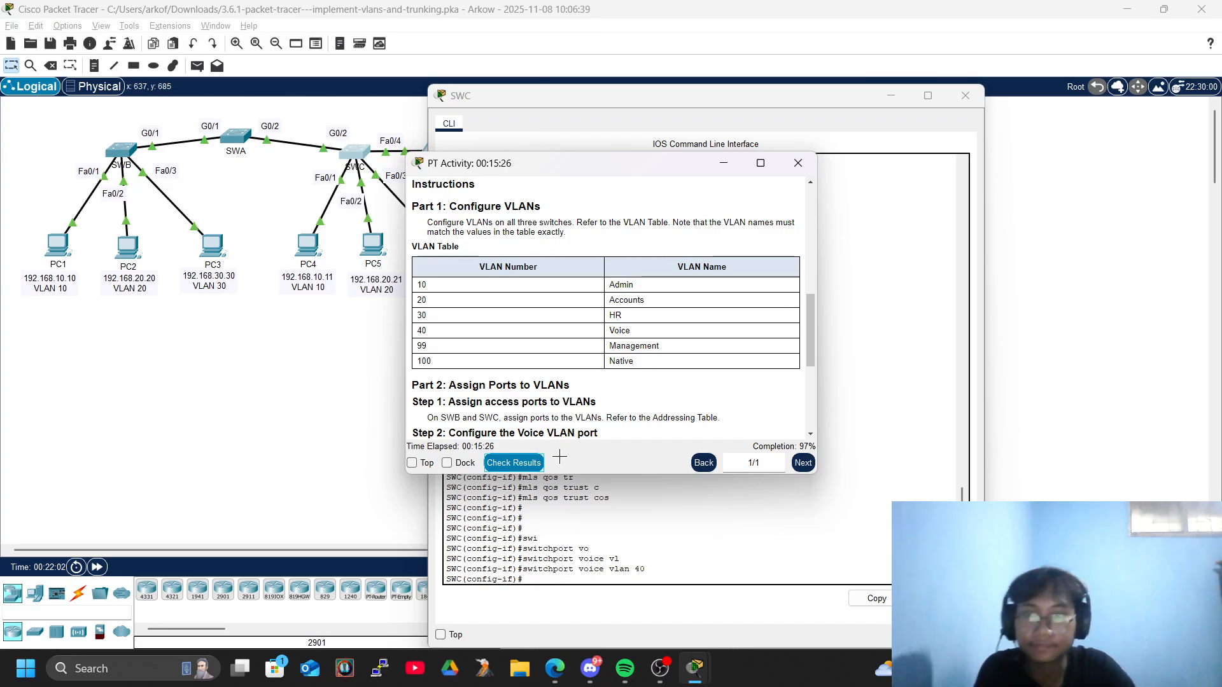
{"action": "left_click", "coordinate": [515, 463]}
{"action": "left_click", "coordinate": [141, 123]}
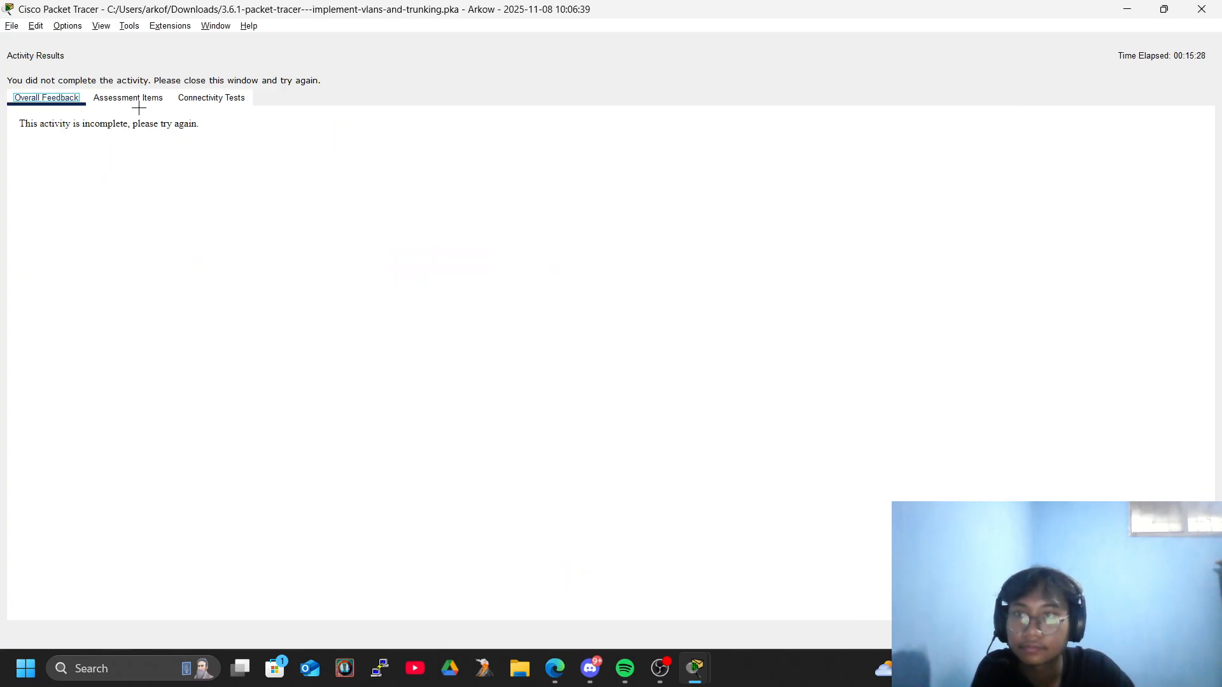
{"action": "left_click", "coordinate": [128, 97]}
{"action": "scroll", "coordinate": [307, 324], "scroll_direction": "down", "scroll_amount": 10}
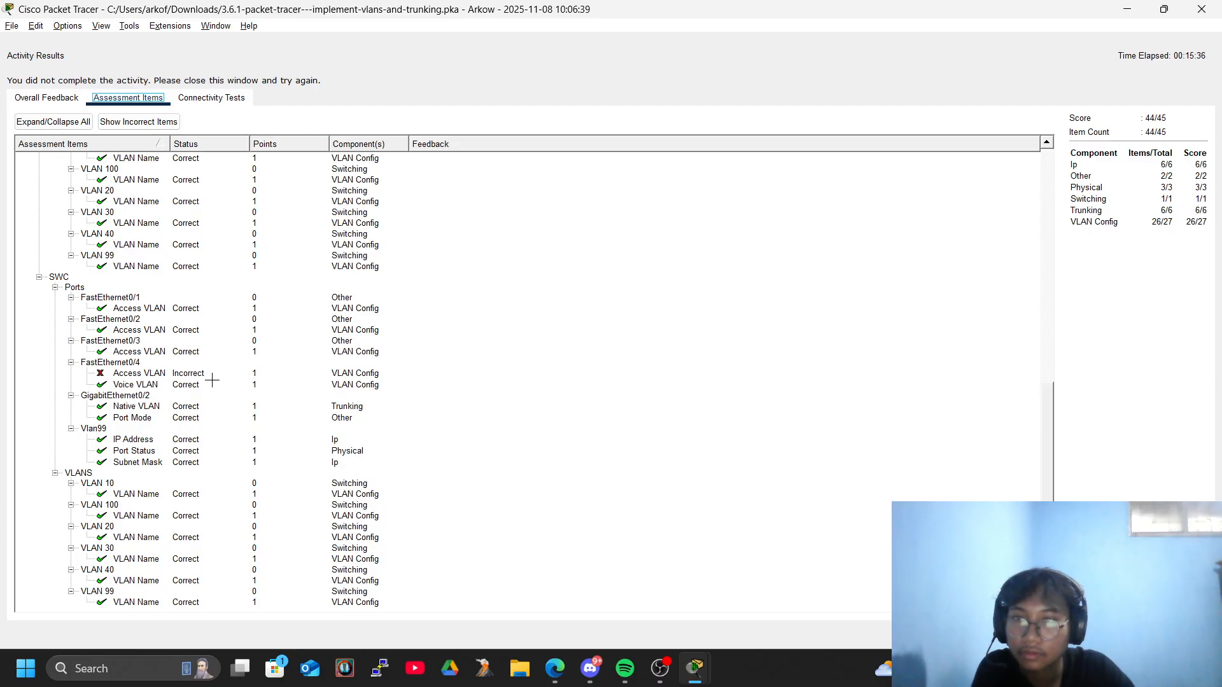
Close the activity results and re-enter interface configuration for FastEthernet 0/4 on SWC.
{"action": "left_click", "coordinate": [1202, 9]}
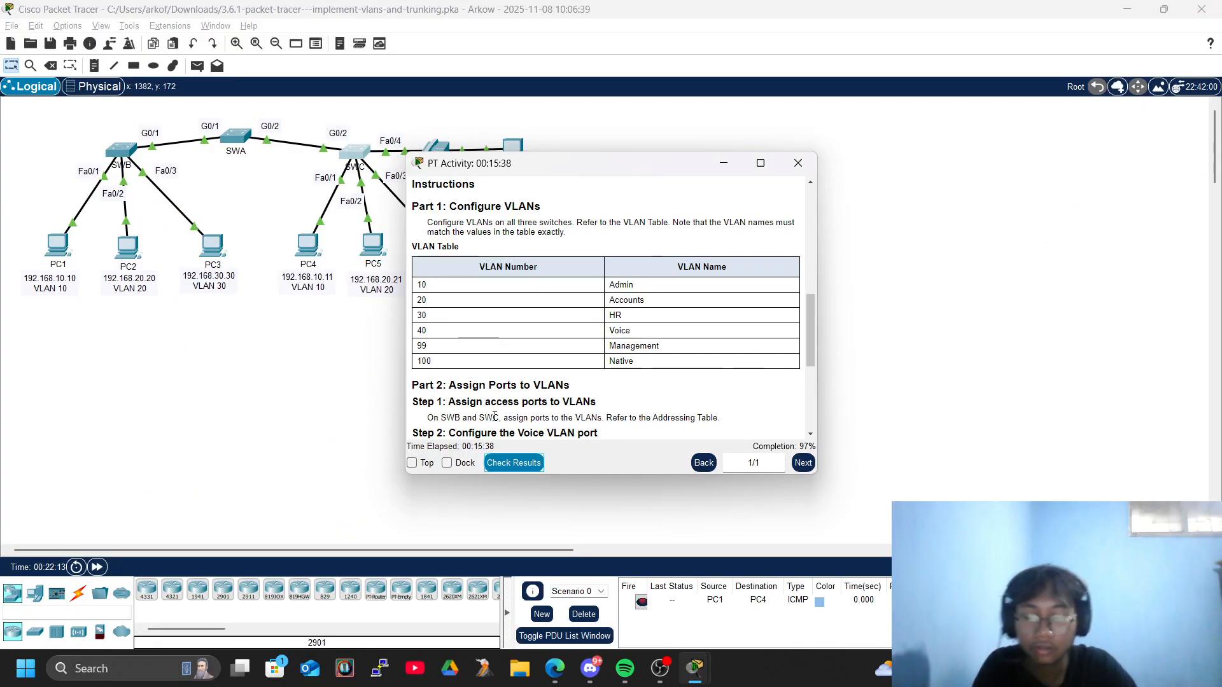
{"action": "key", "text": "alt+Tab"}
{"action": "key", "text": "alt+Tab"}
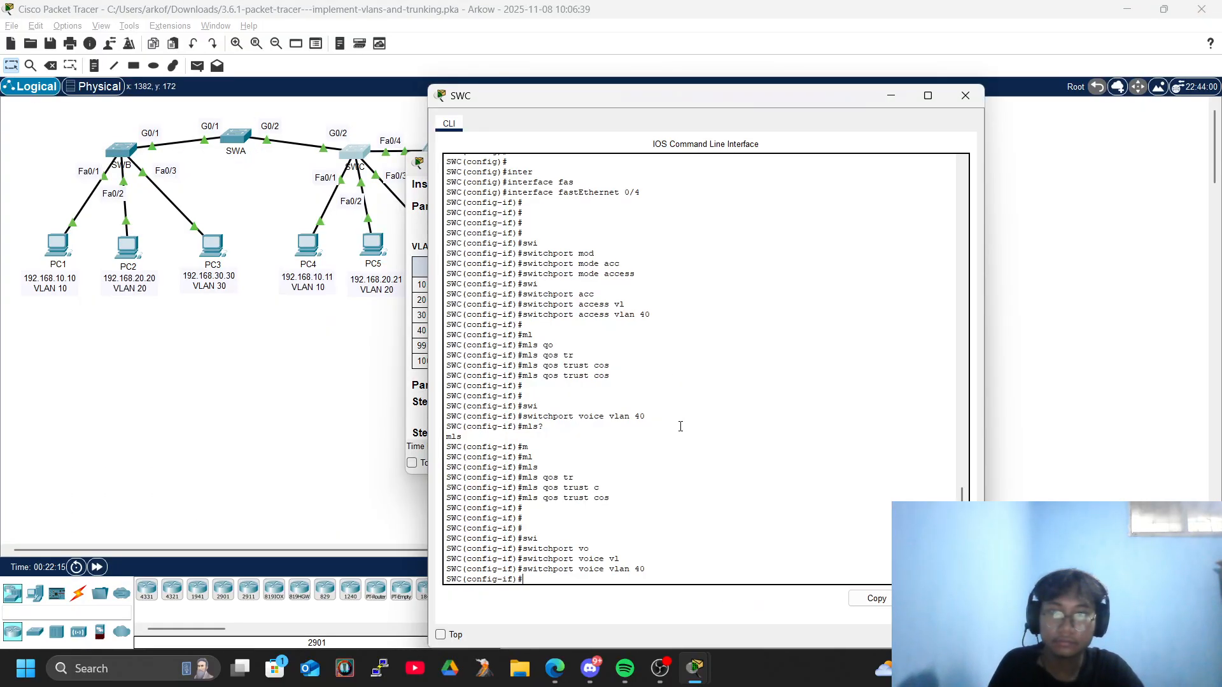
{"action": "type", "text": "exi"}
{"action": "key", "text": "Tab"}
{"action": "key", "text": "Return"}
{"action": "key", "text": "Return"}
{"action": "key", "text": "Return"}
{"action": "type", "text": "inter"}
{"action": "key", "text": "Tab"}
{"action": "type", "text": "f"}
{"action": "key", "text": "Tab"}
{"action": "type", "text": "0/4"}
{"action": "key", "text": "Return"}
{"action": "key", "text": "Return"}
{"action": "key", "text": "Return"}
{"action": "key", "text": "Return"}
{"action": "key", "text": "Return"}
Set SWC's FastEthernet 0/4 to access mode and assign it to access VLAN 40.
{"action": "type", "text": "swi"}
{"action": "key", "text": "Tab"}
{"action": "type", "text": "mod"}
{"action": "key", "text": "Tab"}
{"action": "type", "text": "acc"}
{"action": "key", "text": "Tab"}
{"action": "key", "text": "Return"}
{"action": "type", "text": "swi"}
{"action": "key", "text": "Tab"}
{"action": "type", "text": "acc"}
{"action": "key", "text": "Tab"}
{"action": "type", "text": "vl"}
{"action": "key", "text": "Tab"}
{"action": "type", "text": "40"}
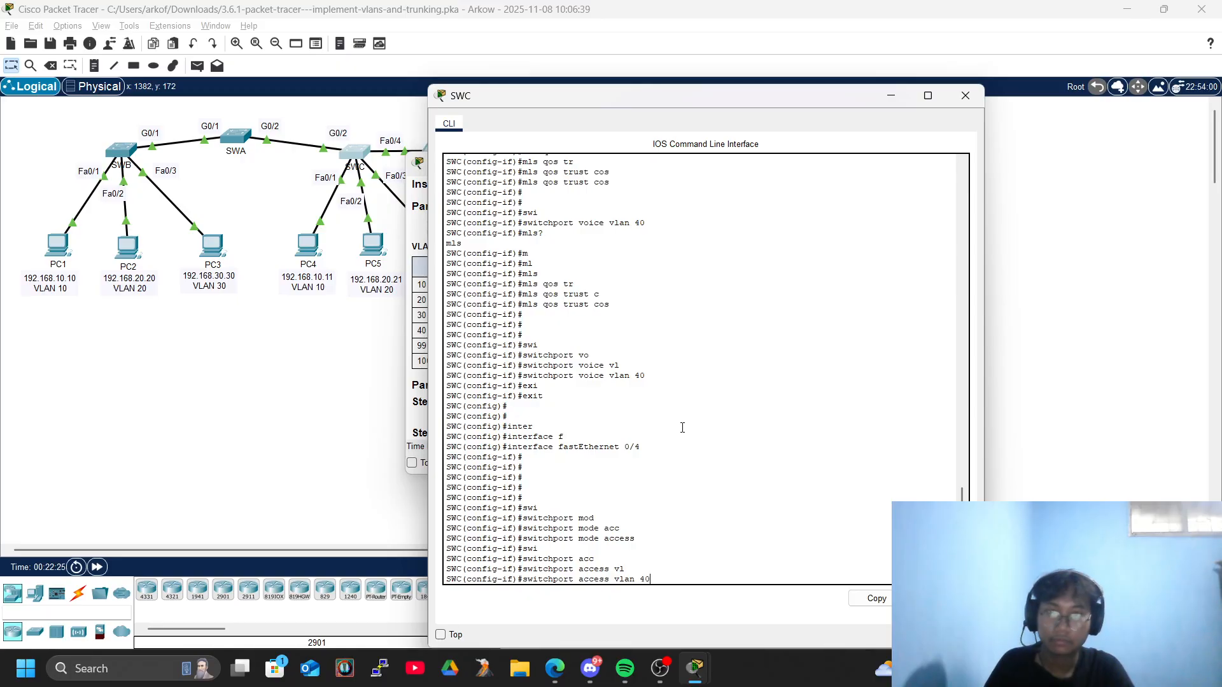
{"action": "key", "text": "Return"}
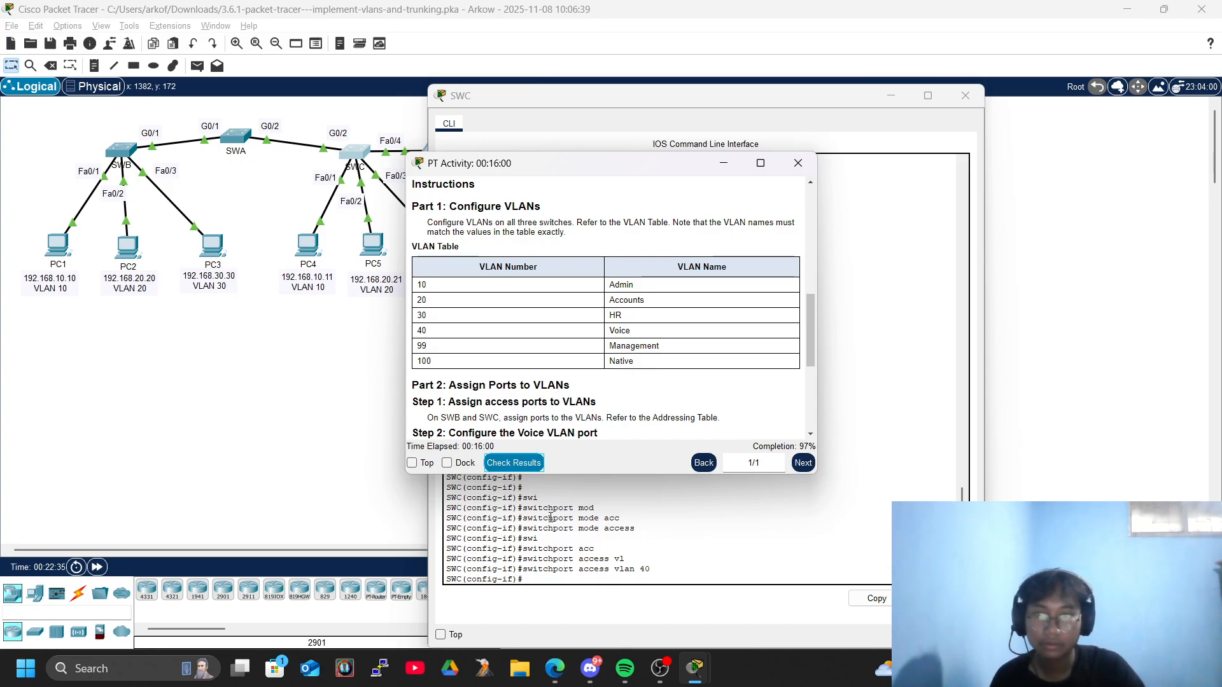
{"action": "left_click", "coordinate": [664, 541]}
{"action": "key", "text": "Return"}
{"action": "key", "text": "Return"}
{"action": "type", "text": "ml"}
{"action": "key", "text": "Tab"}
{"action": "type", "text": "q"}
{"action": "key", "text": "Tab"}
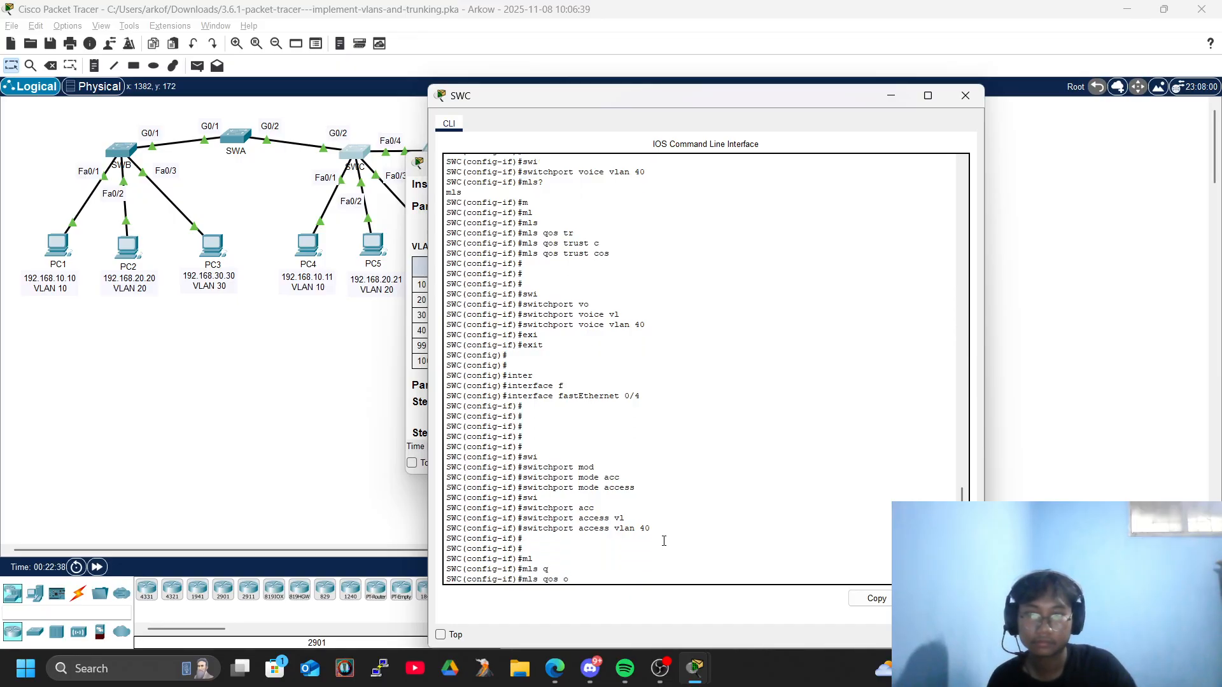
{"action": "type", "text": "tr"}
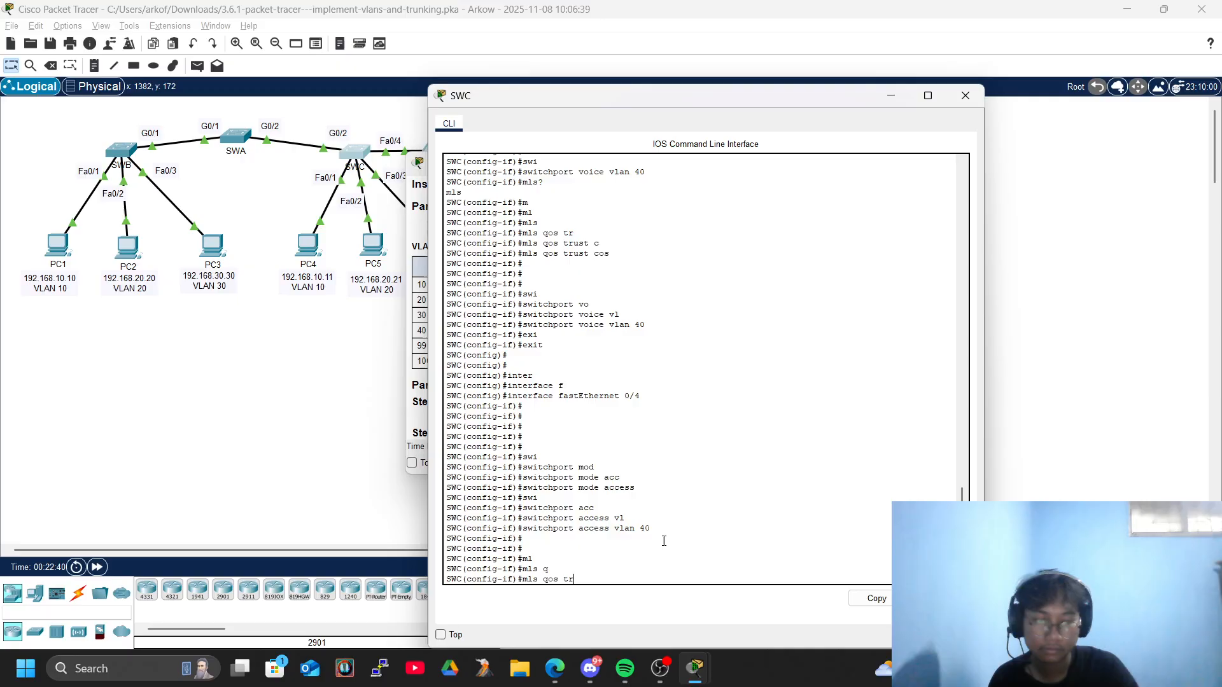
{"action": "key", "text": "Tab"}
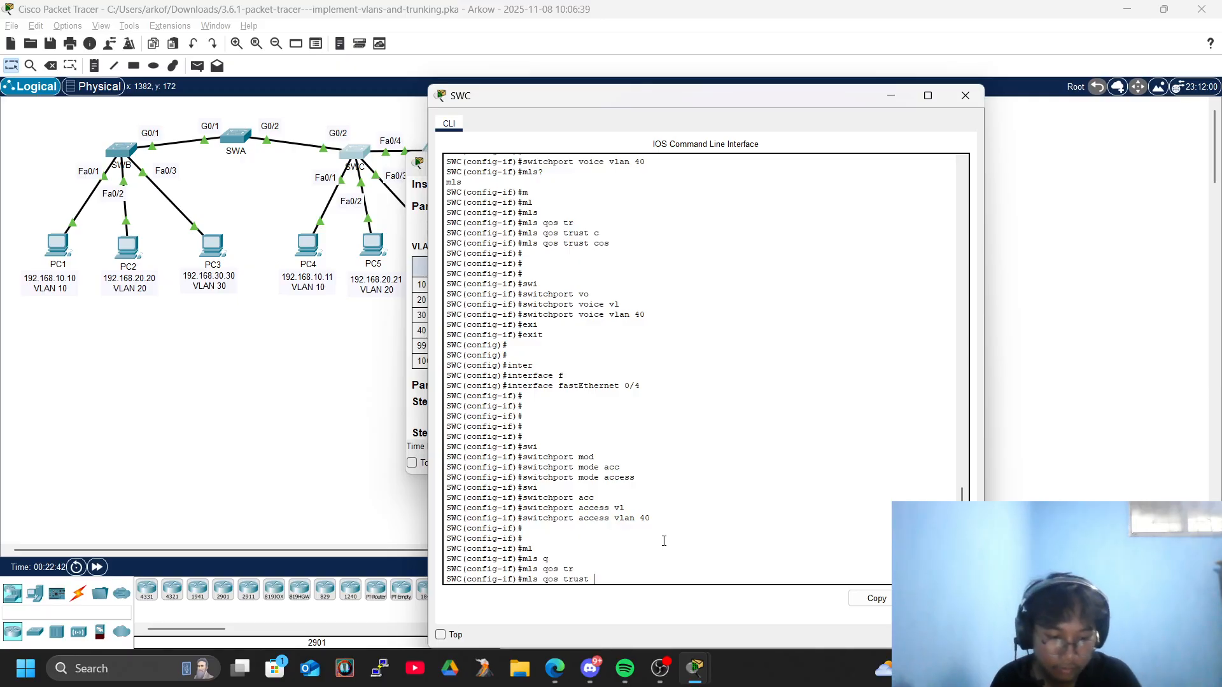
{"action": "key", "text": "BackSpace"}
{"action": "key", "text": "BackSpace"}
{"action": "key", "text": "BackSpace"}
{"action": "key", "text": "BackSpace"}
{"action": "key", "text": "BackSpace"}
{"action": "key", "text": "BackSpace"}
{"action": "key", "text": "BackSpace"}
{"action": "key", "text": "BackSpace"}
{"action": "key", "text": "BackSpace"}
{"action": "key", "text": "BackSpace"}
{"action": "key", "text": "BackSpace"}
{"action": "key", "text": "BackSpace"}
{"action": "key", "text": "BackSpace"}
{"action": "key", "text": "BackSpace"}
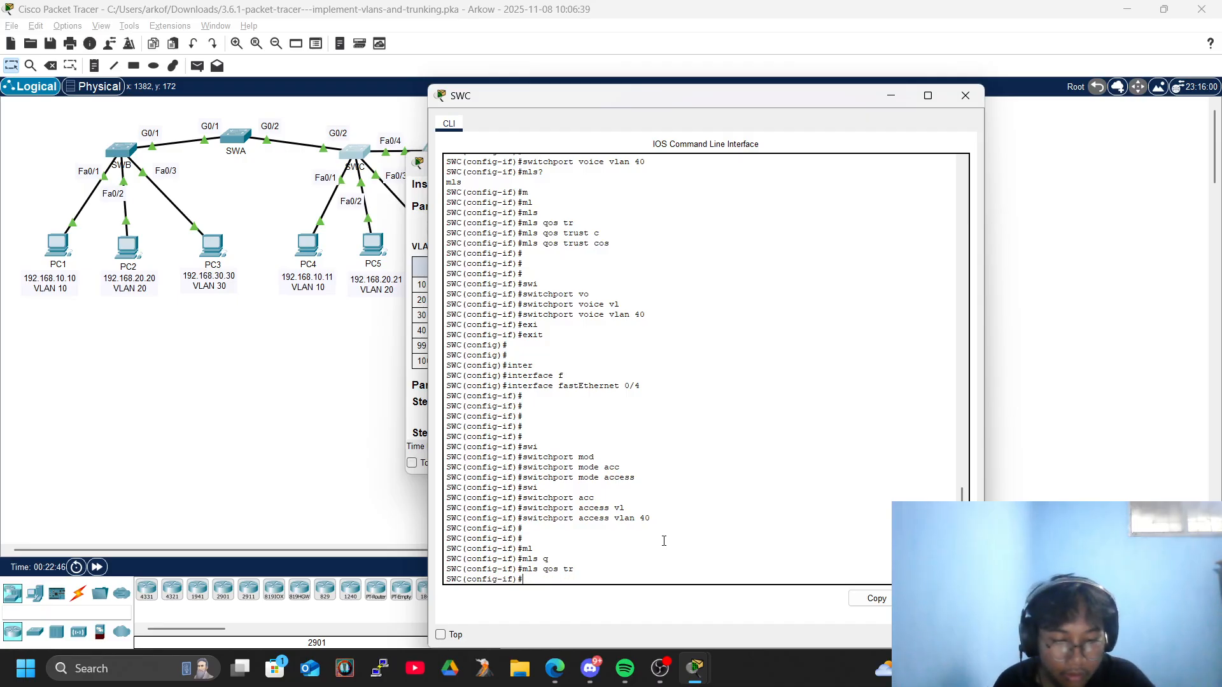
Consult the addressing table for PC7's switchport, and reopen interface configuration for FastEthernet 0/4 on SWC.
{"action": "key", "text": "alt+Tab"}
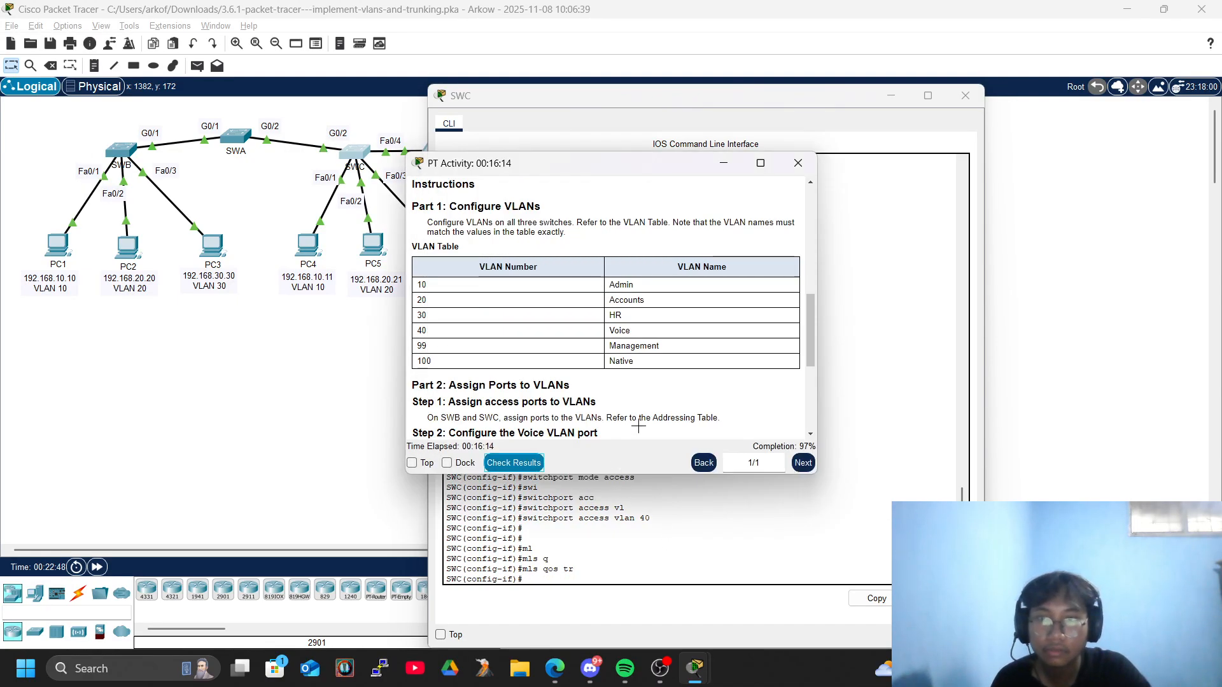
{"action": "scroll", "coordinate": [612, 384], "scroll_direction": "up", "scroll_amount": 5}
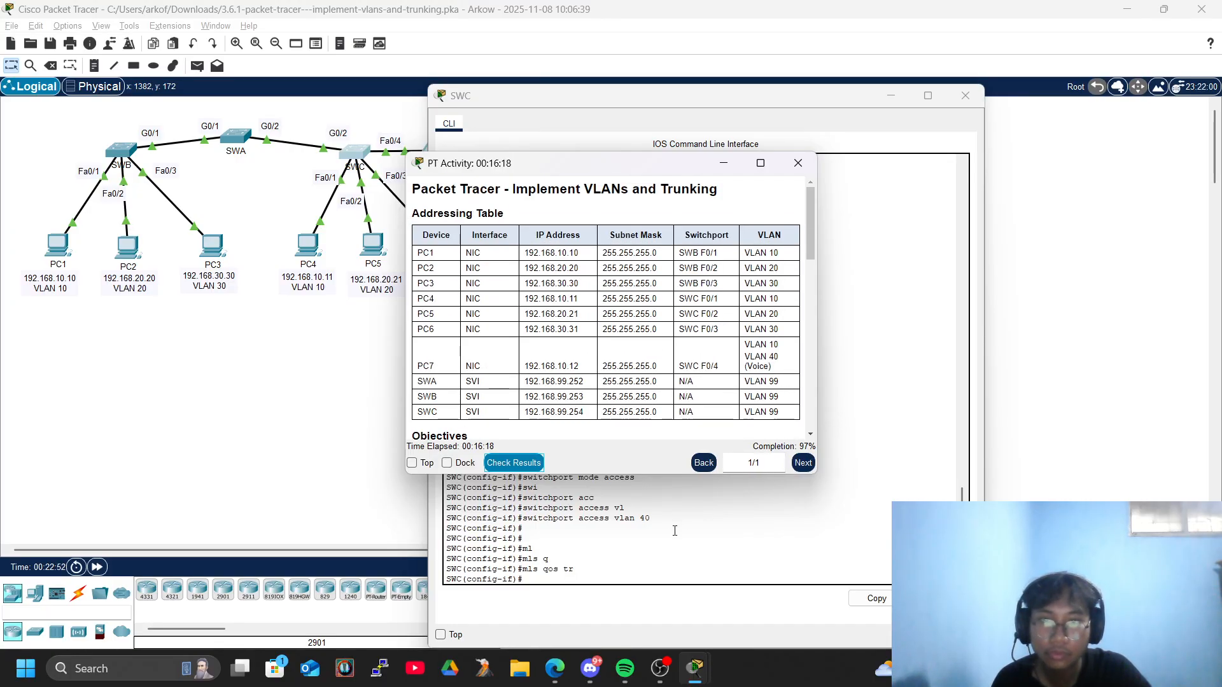
{"action": "left_click", "coordinate": [648, 553]}
{"action": "key", "text": "Return"}
{"action": "key", "text": "Return"}
{"action": "key", "text": "Return"}
{"action": "key", "text": "Return"}
{"action": "key", "text": "Return"}
{"action": "key", "text": "Return"}
{"action": "key", "text": "Return"}
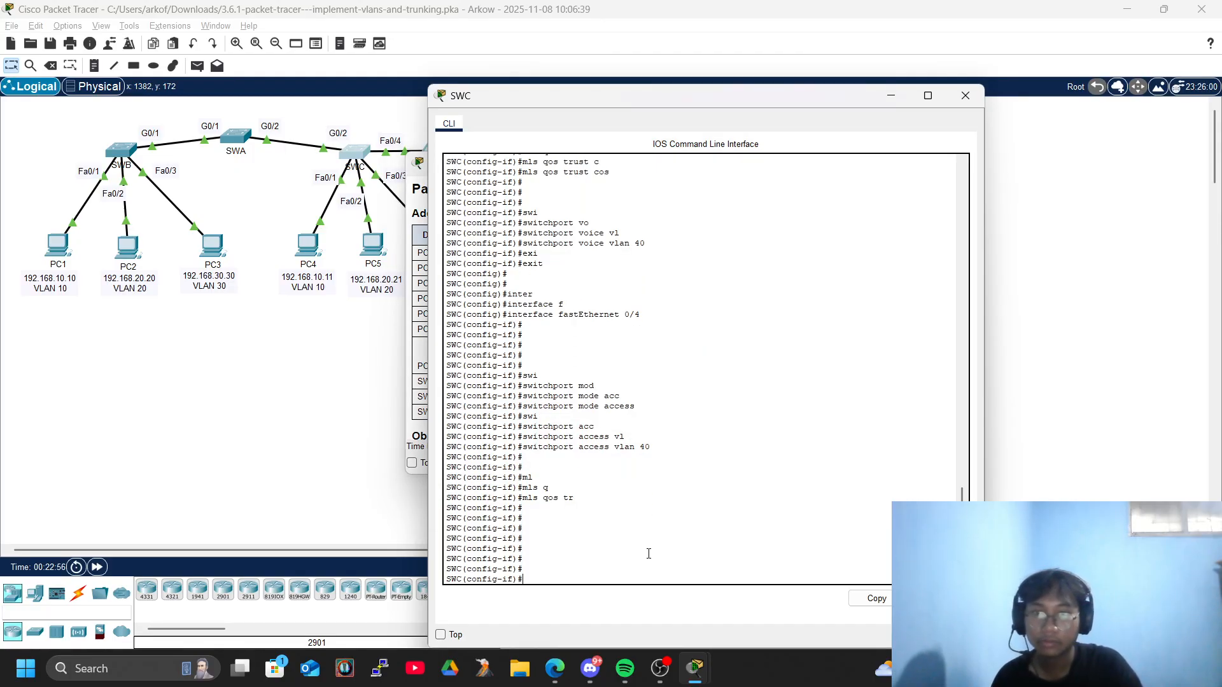
{"action": "type", "text": "exi"}
{"action": "key", "text": "Tab"}
{"action": "key", "text": "Return"}
{"action": "key", "text": "Return"}
{"action": "type", "text": "inter"}
{"action": "key", "text": "Tab"}
{"action": "type", "text": "f"}
Set SWC's FastEthernet 0/4 to access mode with access VLAN 10, and bring up the activity instructions to check completion.
{"action": "key", "text": "Tab"}
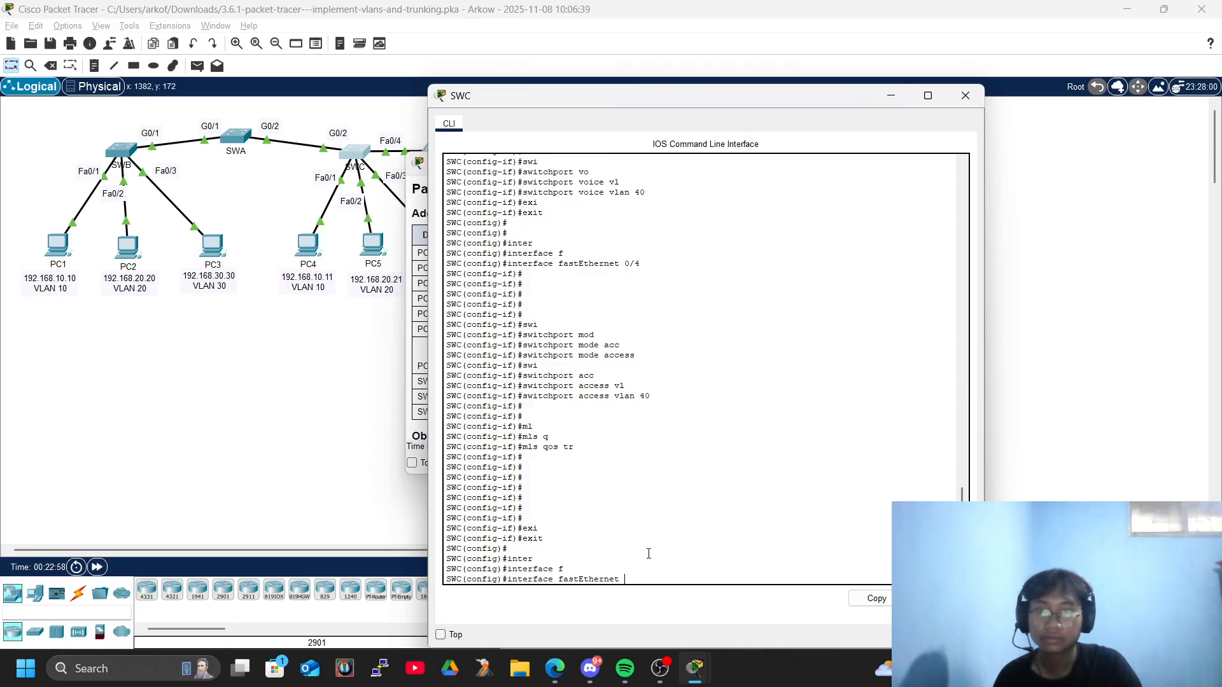
{"action": "type", "text": "0/4"}
{"action": "key", "text": "Return"}
{"action": "type", "text": "swi"}
{"action": "key", "text": "Tab"}
{"action": "type", "text": "mod"}
{"action": "key", "text": "Tab"}
{"action": "type", "text": "acc"}
{"action": "key", "text": "Tab"}
{"action": "key", "text": "Return"}
{"action": "type", "text": "swi"}
{"action": "key", "text": "Tab"}
{"action": "key", "text": "Tab"}
{"action": "type", "text": "ac"}
{"action": "key", "text": "Tab"}
{"action": "type", "text": "vl"}
{"action": "key", "text": "Tab"}
{"action": "type", "text": "10"}
{"action": "key", "text": "Return"}
{"action": "key", "text": "alt+Tab"}
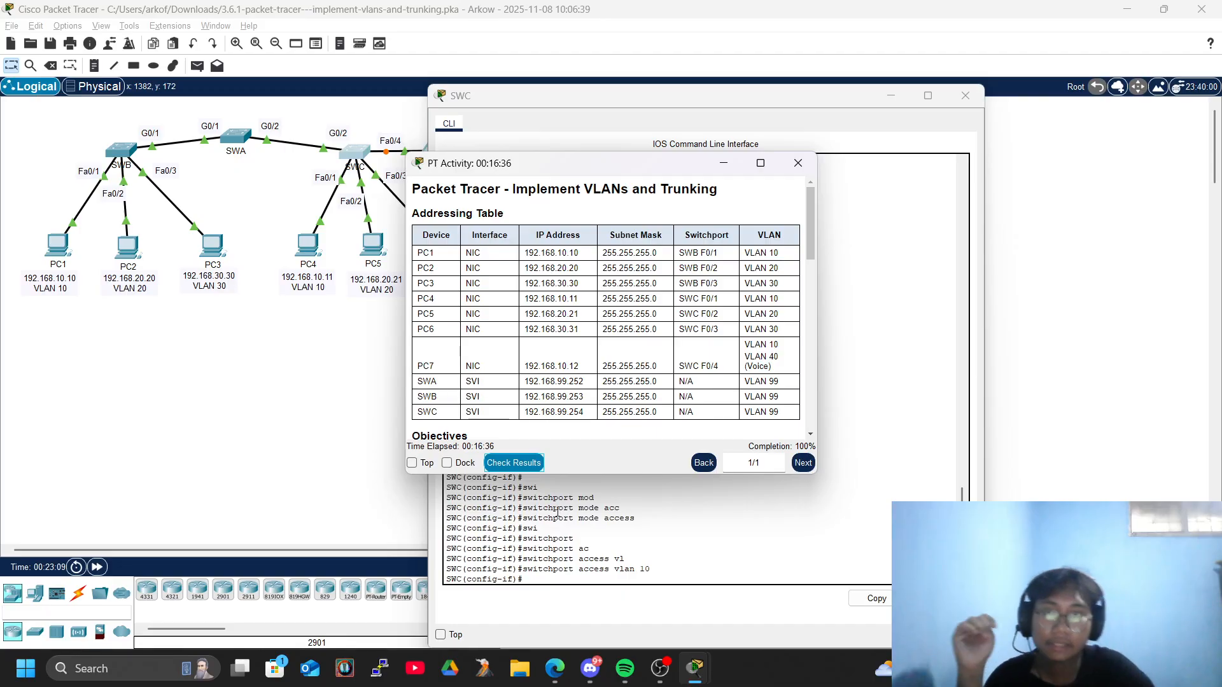
Copy the IPv4 address 192.168.10.11 from PC4's IP configuration and close PC4's window.
{"action": "left_click", "coordinate": [587, 506]}
{"action": "left_click", "coordinate": [267, 396]}
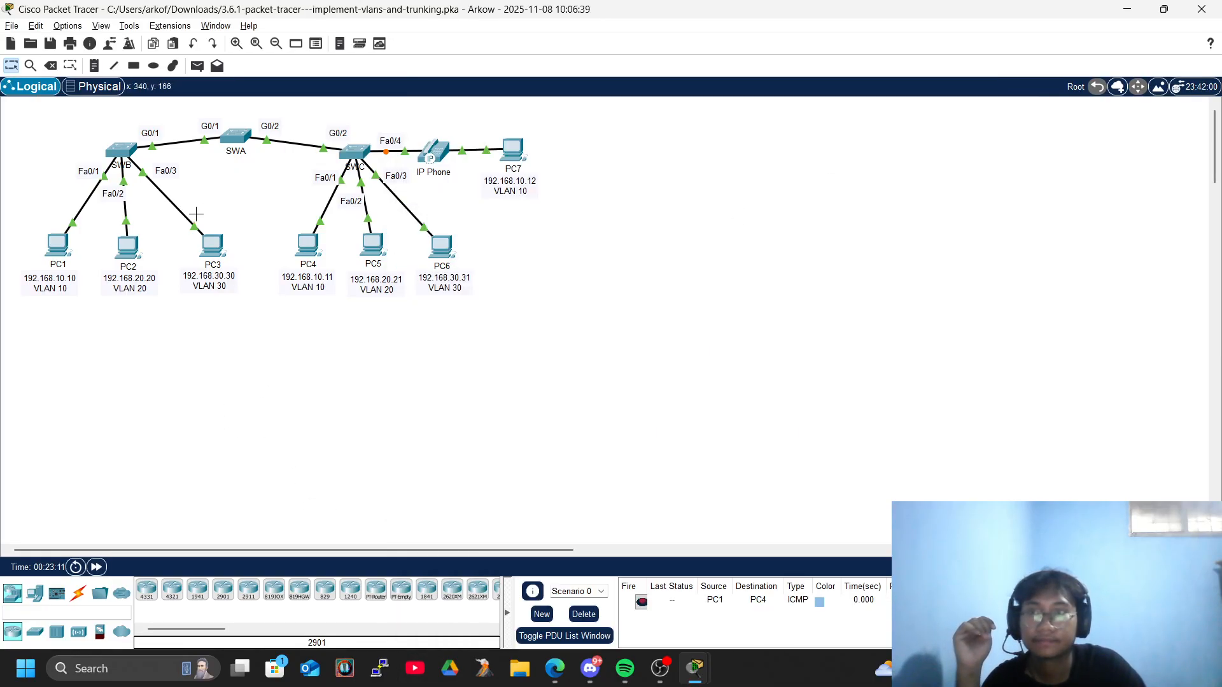
{"action": "left_click", "coordinate": [308, 245]}
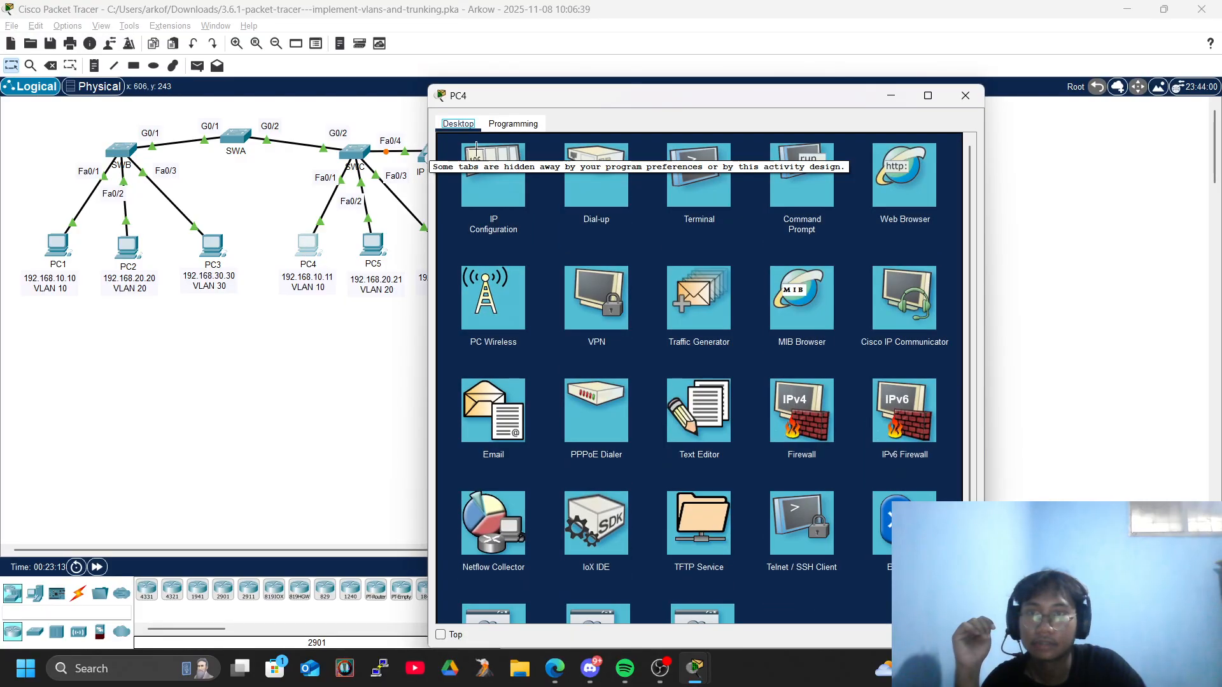
{"action": "left_click", "coordinate": [491, 182]}
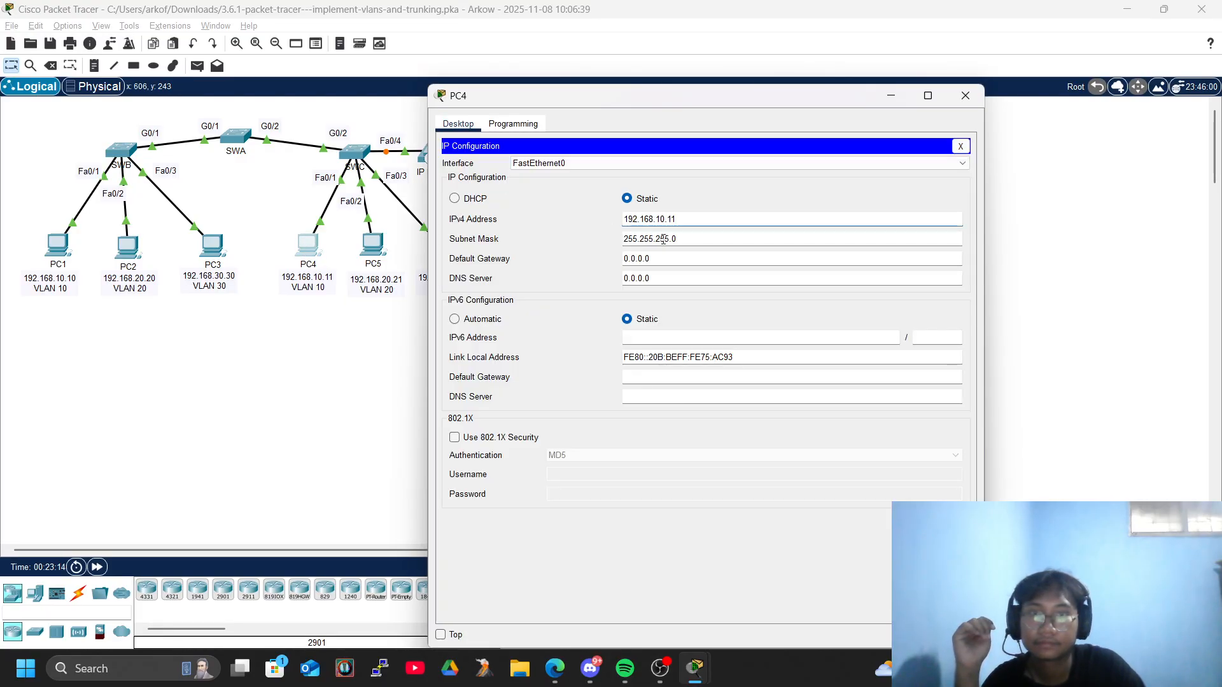
{"action": "left_click_drag", "start_coordinate": [681, 219], "coordinate": [586, 201]}
{"action": "key", "text": "ctrl+c"}
{"action": "left_click", "coordinate": [965, 96]}
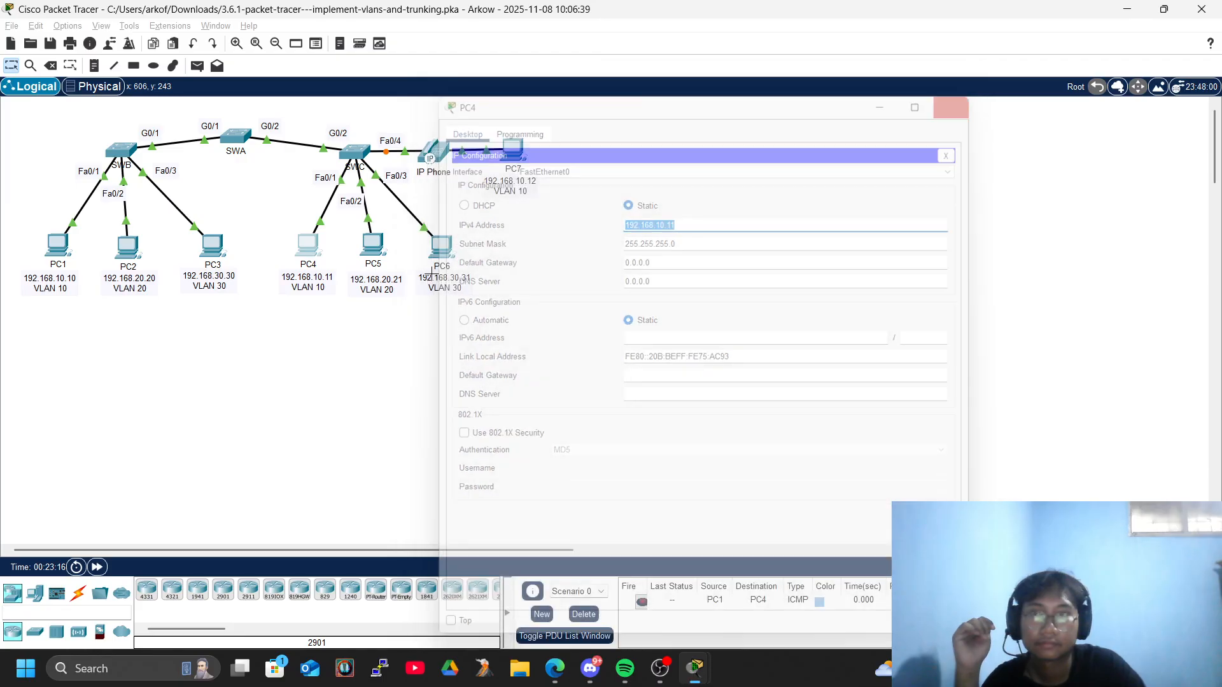
Ping PC4 at 192.168.10.11 from PC1's command prompt and close PC1's window.
{"action": "left_click", "coordinate": [64, 250]}
{"action": "left_click", "coordinate": [785, 234]}
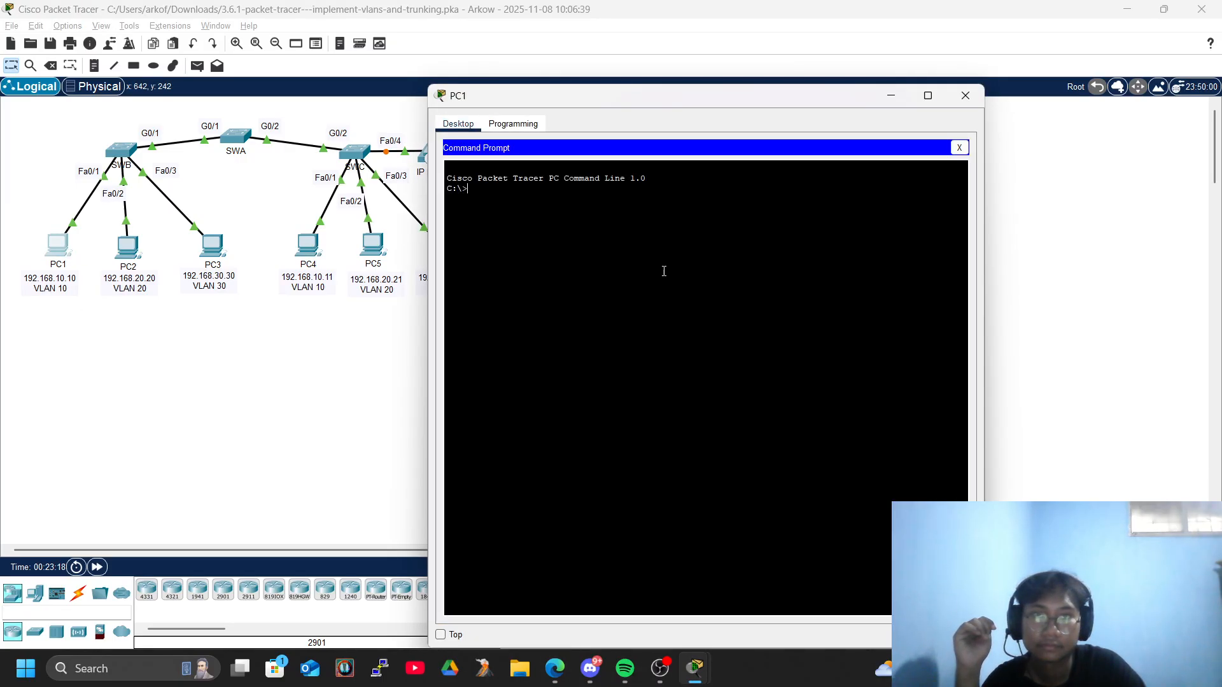
{"action": "key", "text": "Return"}
{"action": "type", "text": "pig"}
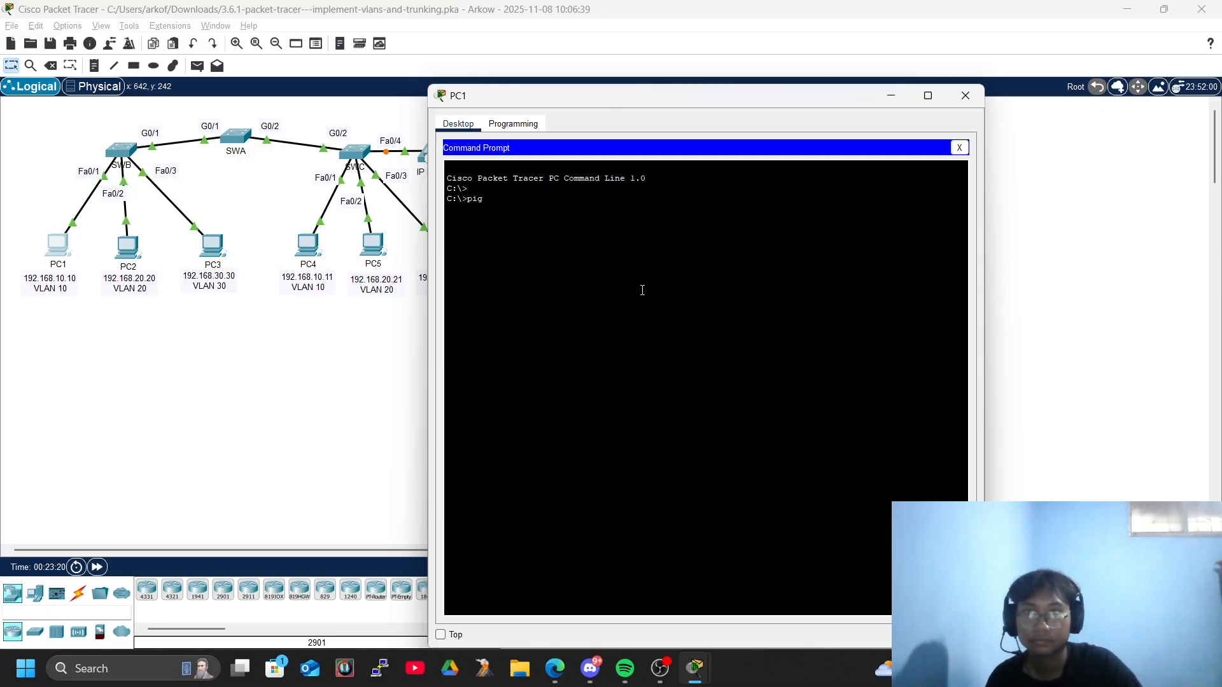
{"action": "right_click", "coordinate": [643, 290]}
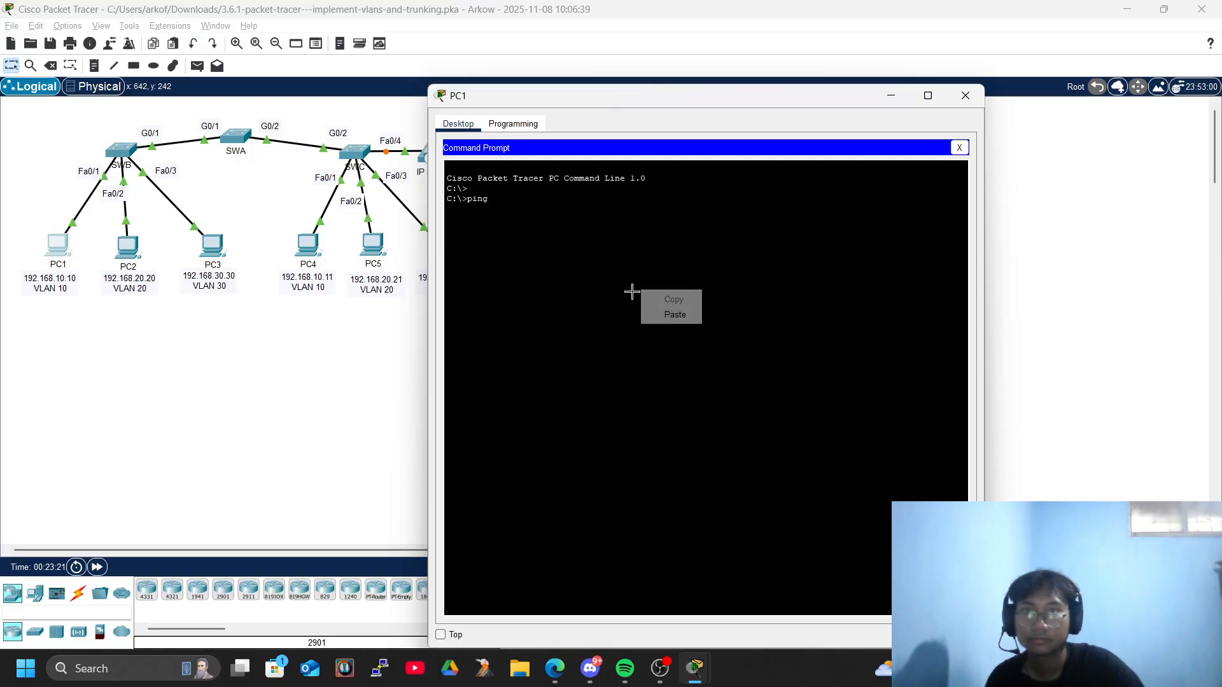
{"action": "left_click", "coordinate": [682, 316]}
{"action": "key", "text": "Return"}
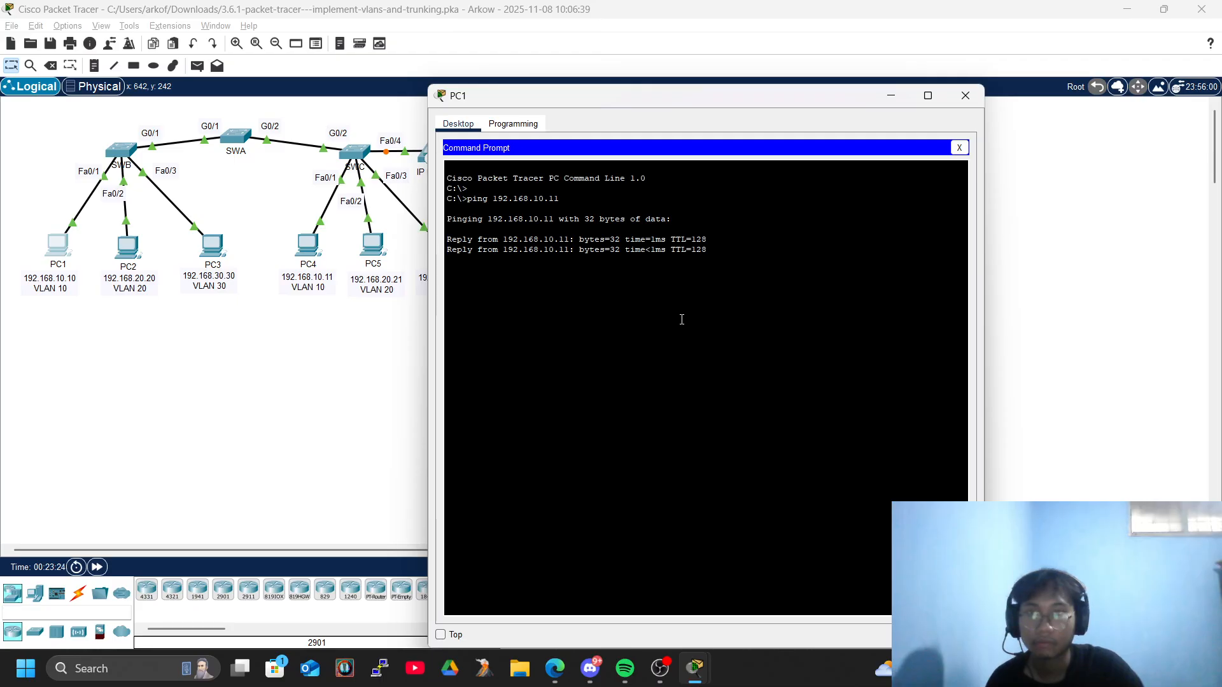
{"action": "left_click", "coordinate": [965, 95]}
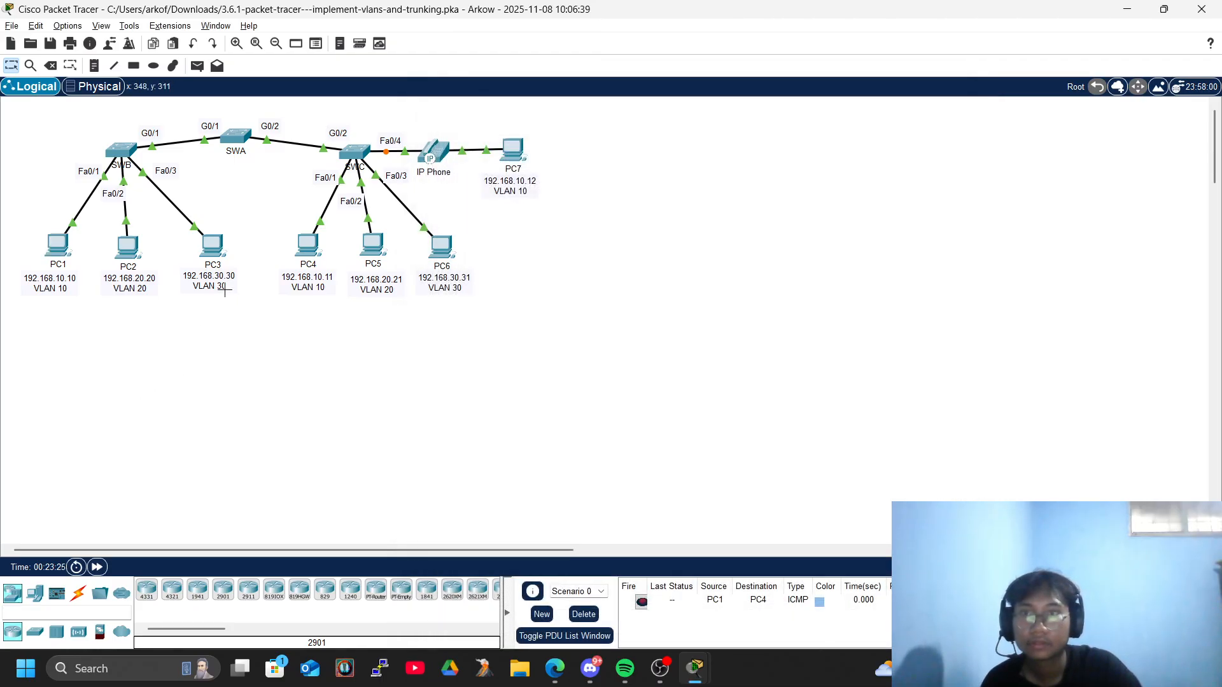
Open SWB's CLI, place the activity's addressing table beside it, and close SWC's window.
{"action": "left_click", "coordinate": [117, 152]}
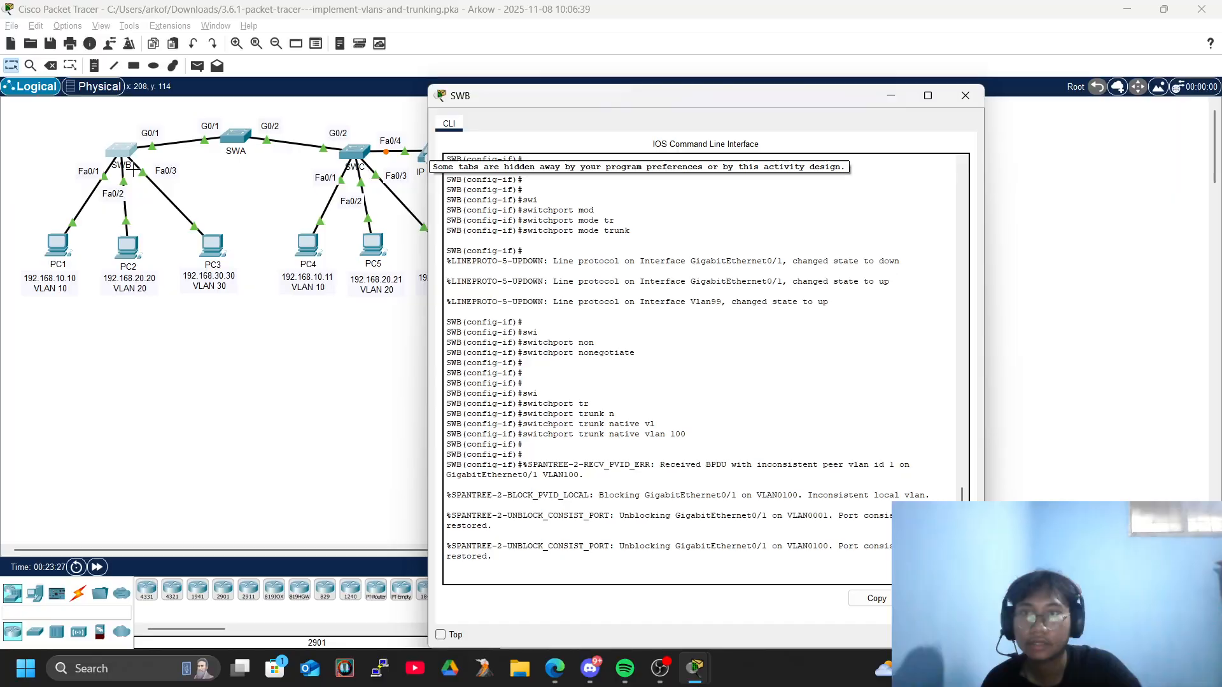
{"action": "key", "text": "alt+Tab"}
{"action": "key", "text": "Tab"}
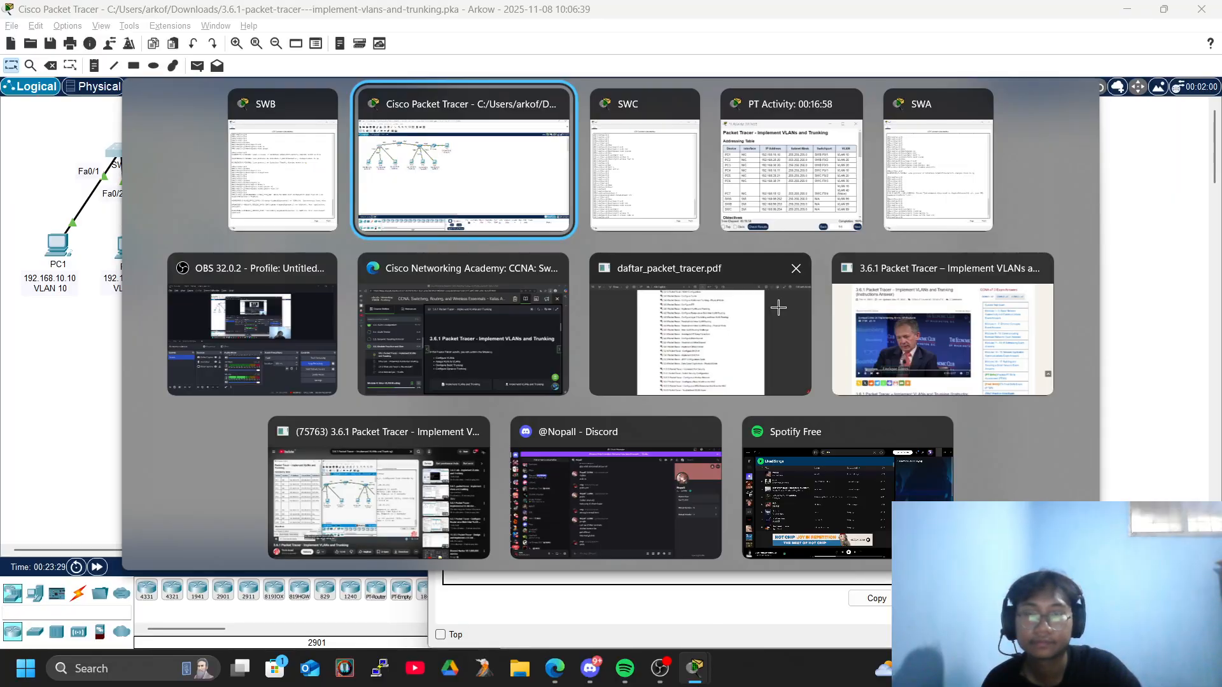
{"action": "key", "text": "alt+Tab"}
{"action": "key", "text": "Tab"}
{"action": "key", "text": "alt+Tab"}
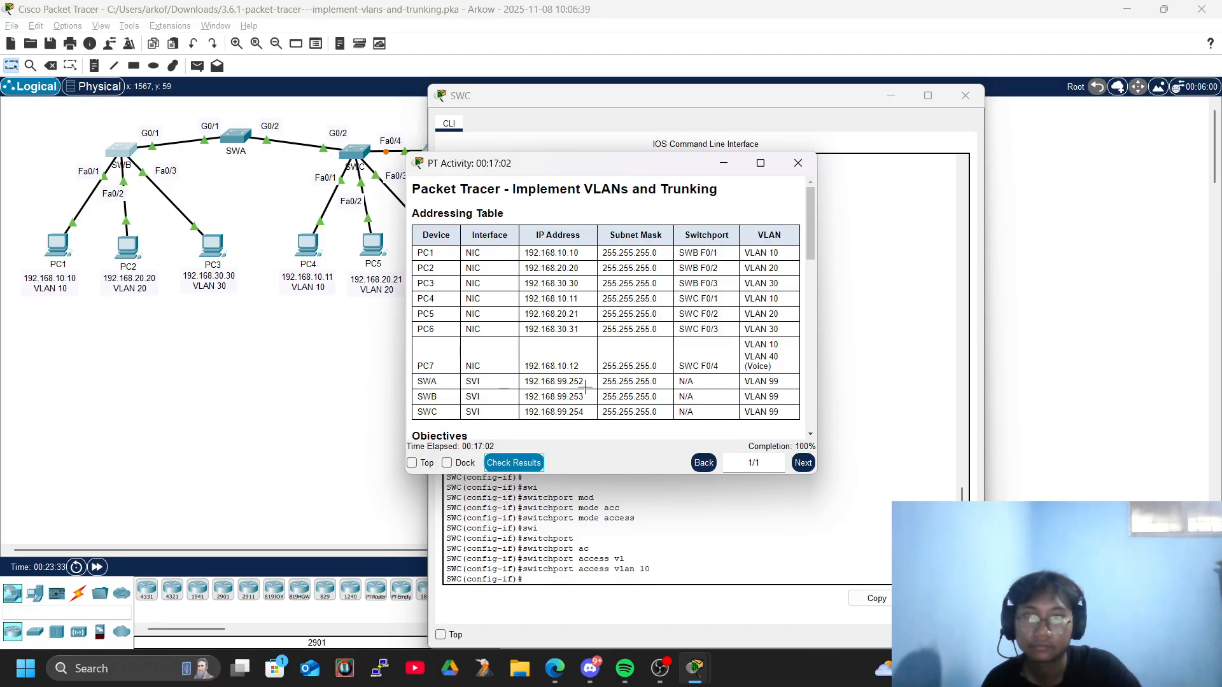
{"action": "left_click_drag", "start_coordinate": [555, 169], "coordinate": [195, 180]}
{"action": "left_click", "coordinate": [966, 95]}
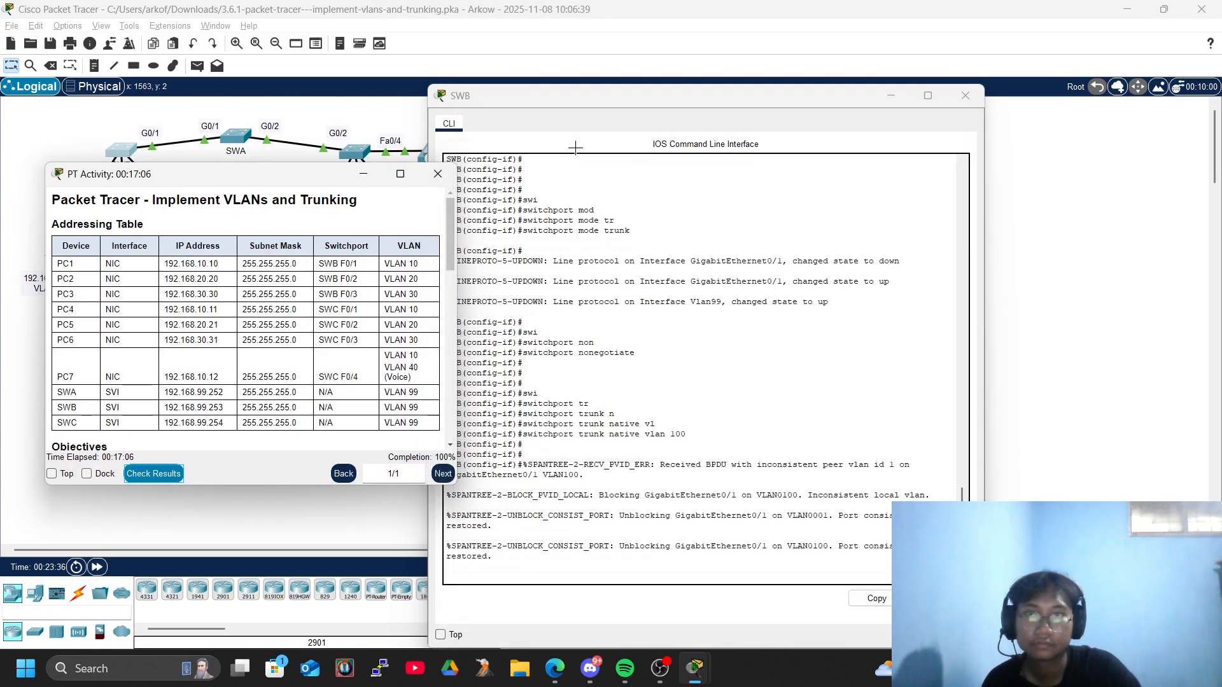
Leave interface configuration on SWB and return to privileged EXEC mode.
{"action": "left_click", "coordinate": [499, 540]}
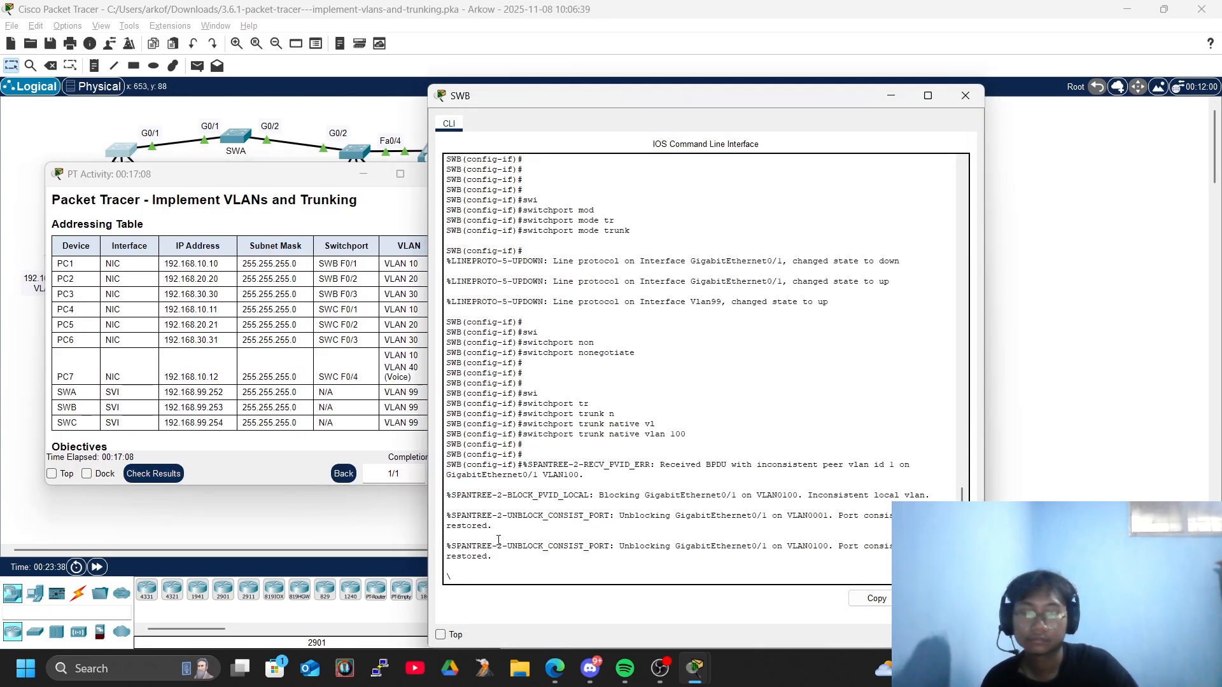
{"action": "key", "text": "Return"}
{"action": "key", "text": "Return"}
{"action": "key", "text": "Return"}
{"action": "key", "text": "Return"}
{"action": "type", "text": "e"}
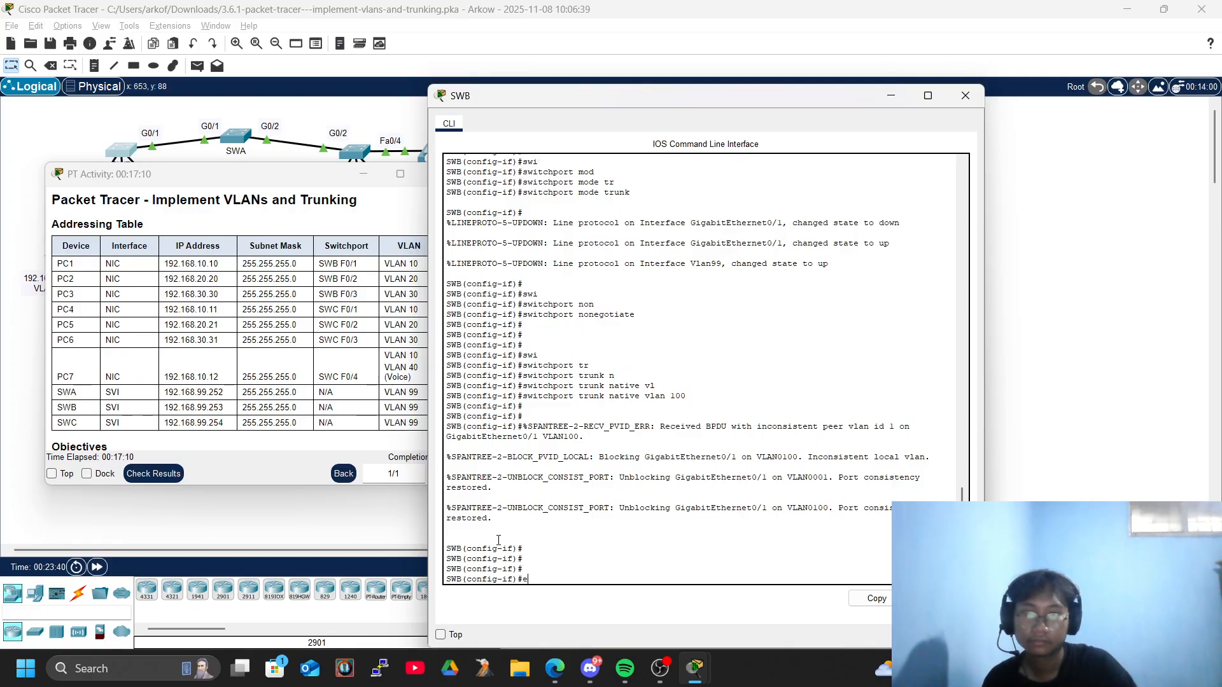
{"action": "key", "text": "ctrl+z"}
{"action": "key", "text": "Return"}
{"action": "key", "text": "Return"}
Ping SWA's management address 192.168.99.252 from SWB twice, and close SWB's window to return to the activity instructions.
{"action": "type", "text": "p"}
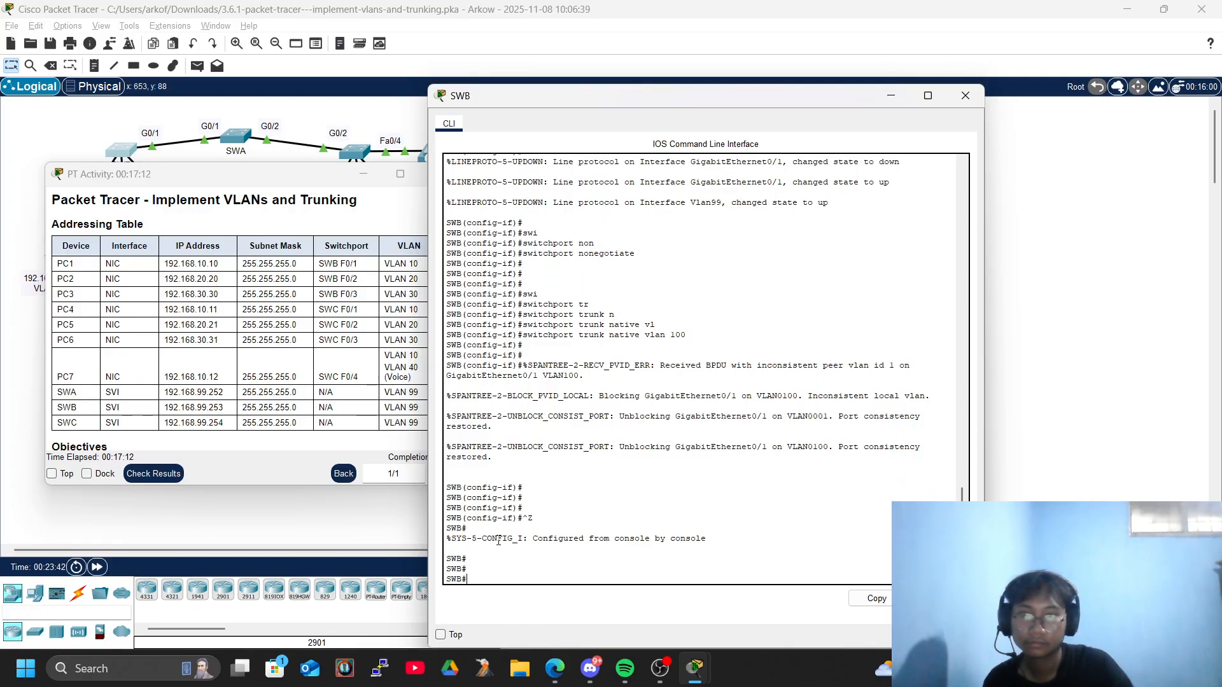
{"action": "type", "text": "ing 192.168.99"}
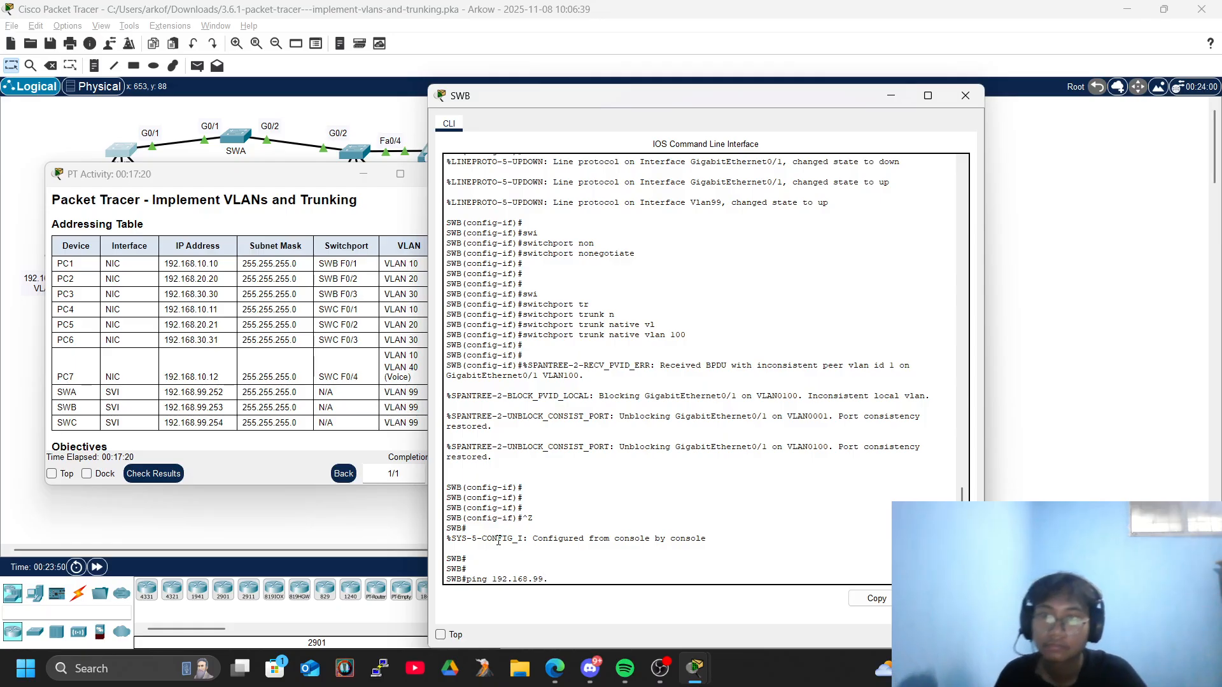
{"action": "type", "text": ".252"}
{"action": "key", "text": "Return"}
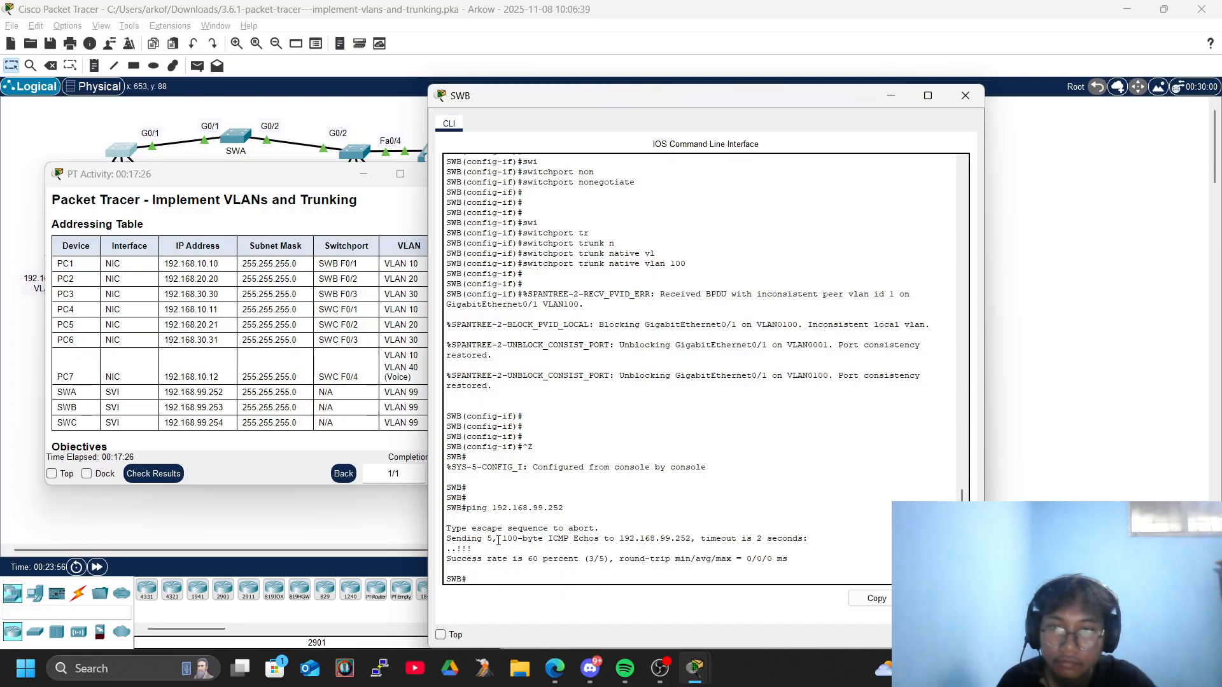
{"action": "key", "text": "Up"}
{"action": "key", "text": "Return"}
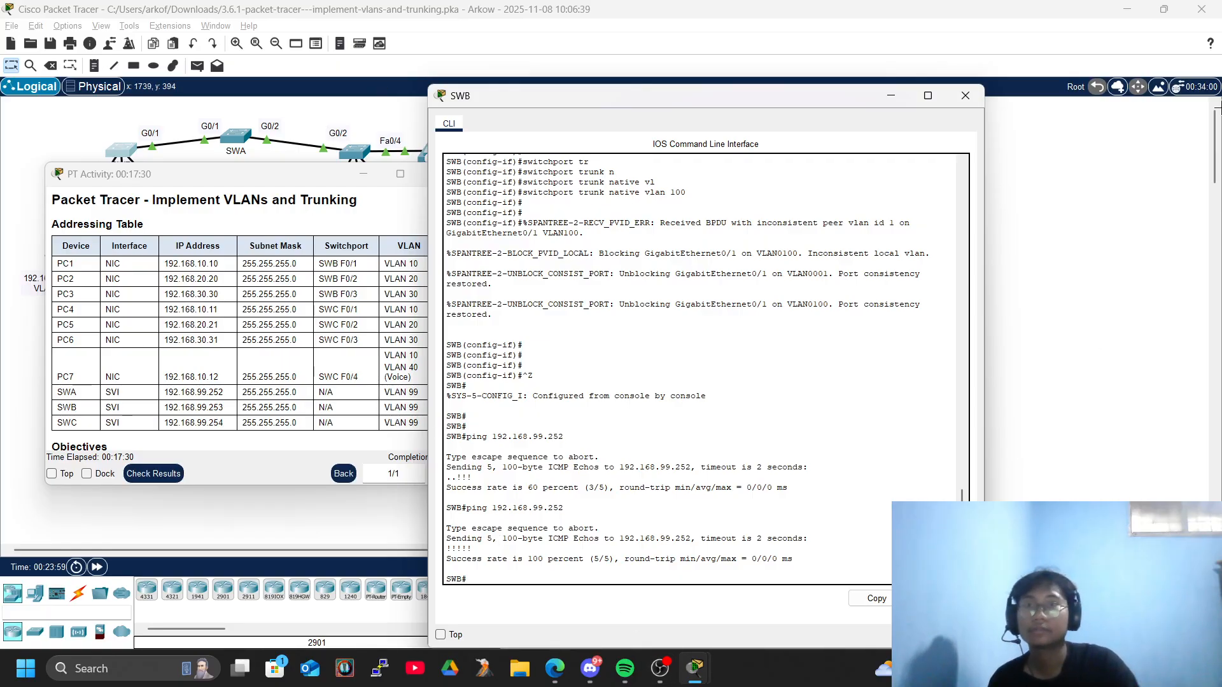
{"action": "left_click", "coordinate": [973, 97]}
{"action": "left_click_drag", "start_coordinate": [286, 177], "coordinate": [591, 166]}
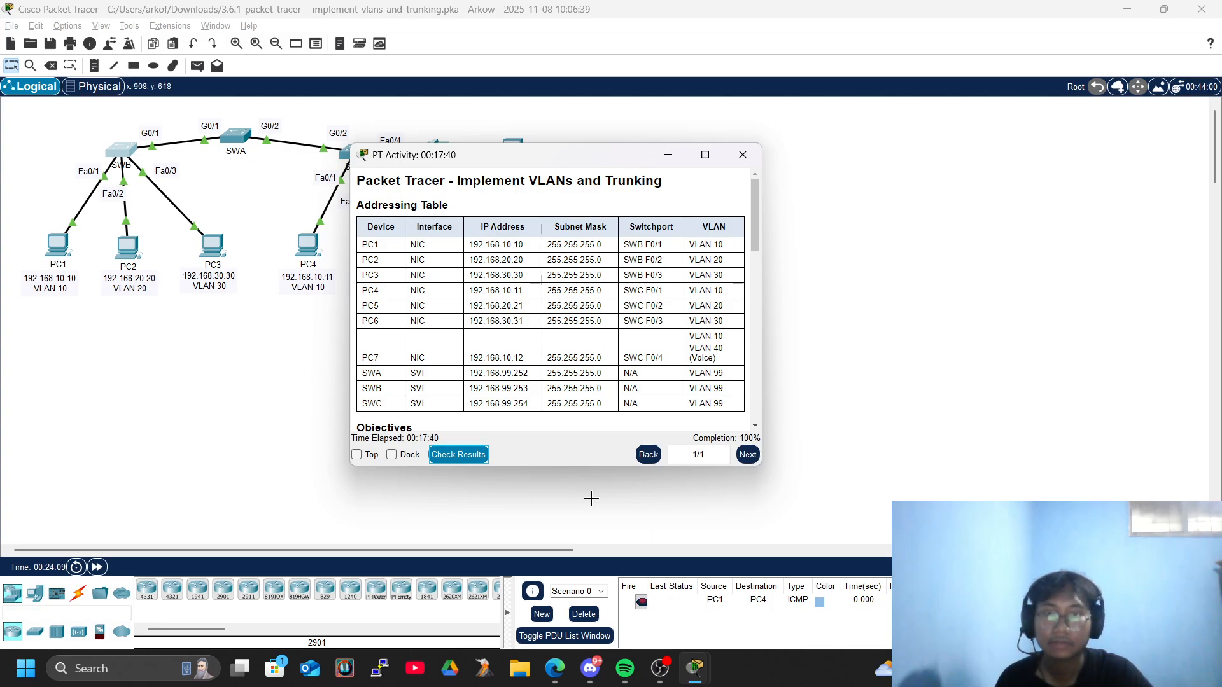
{"action": "left_click", "coordinate": [659, 668]}
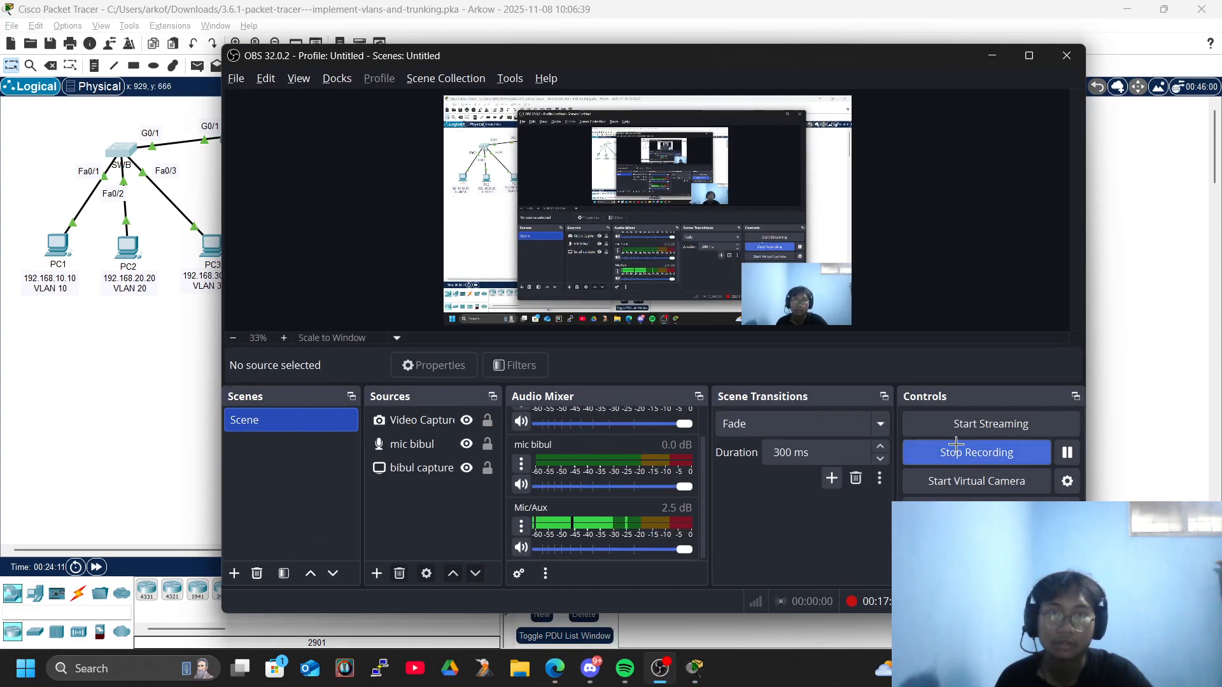